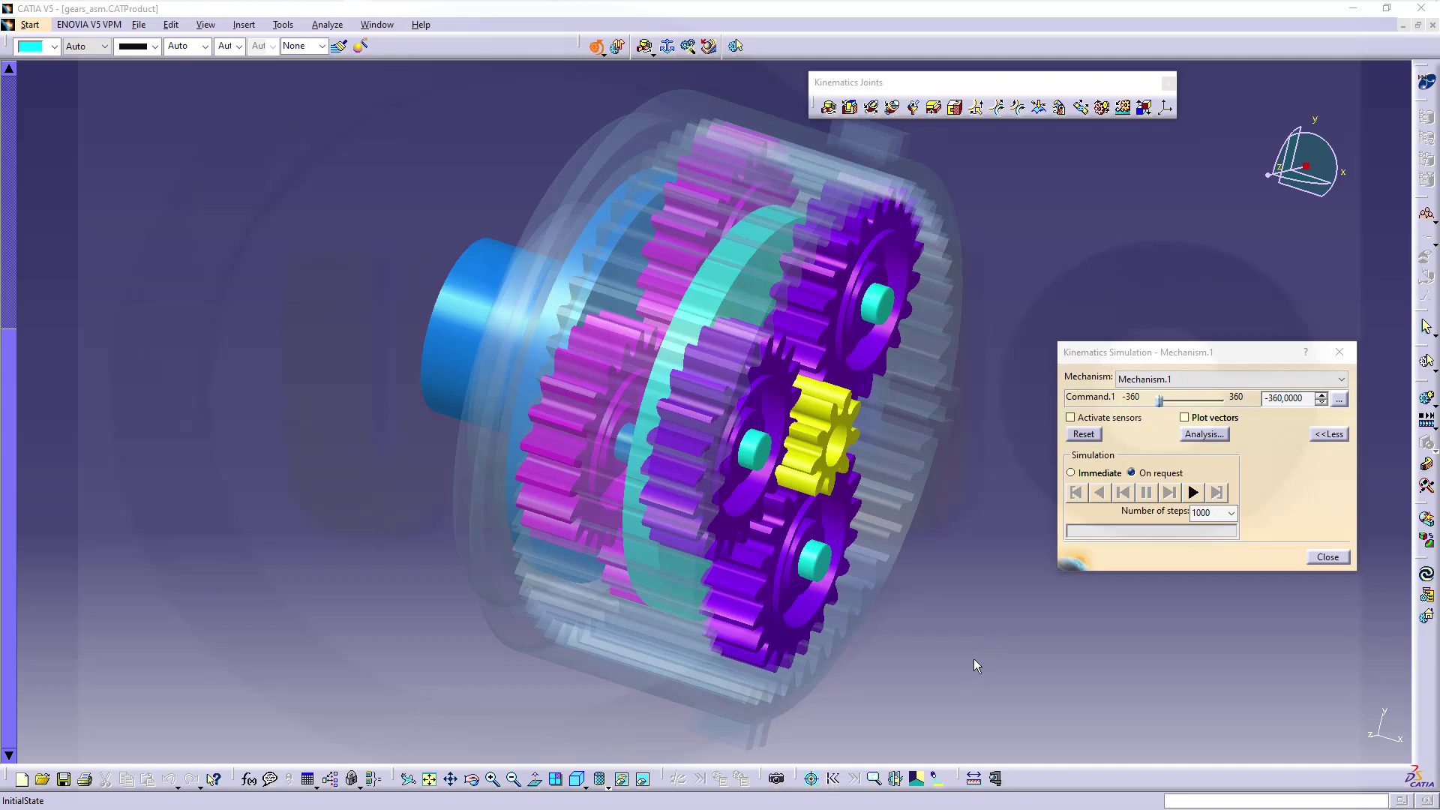
Step: Play the kinematics simulation to watch the gears mesh from a side view, then pause it
middle_drag(973, 670, 945, 642)
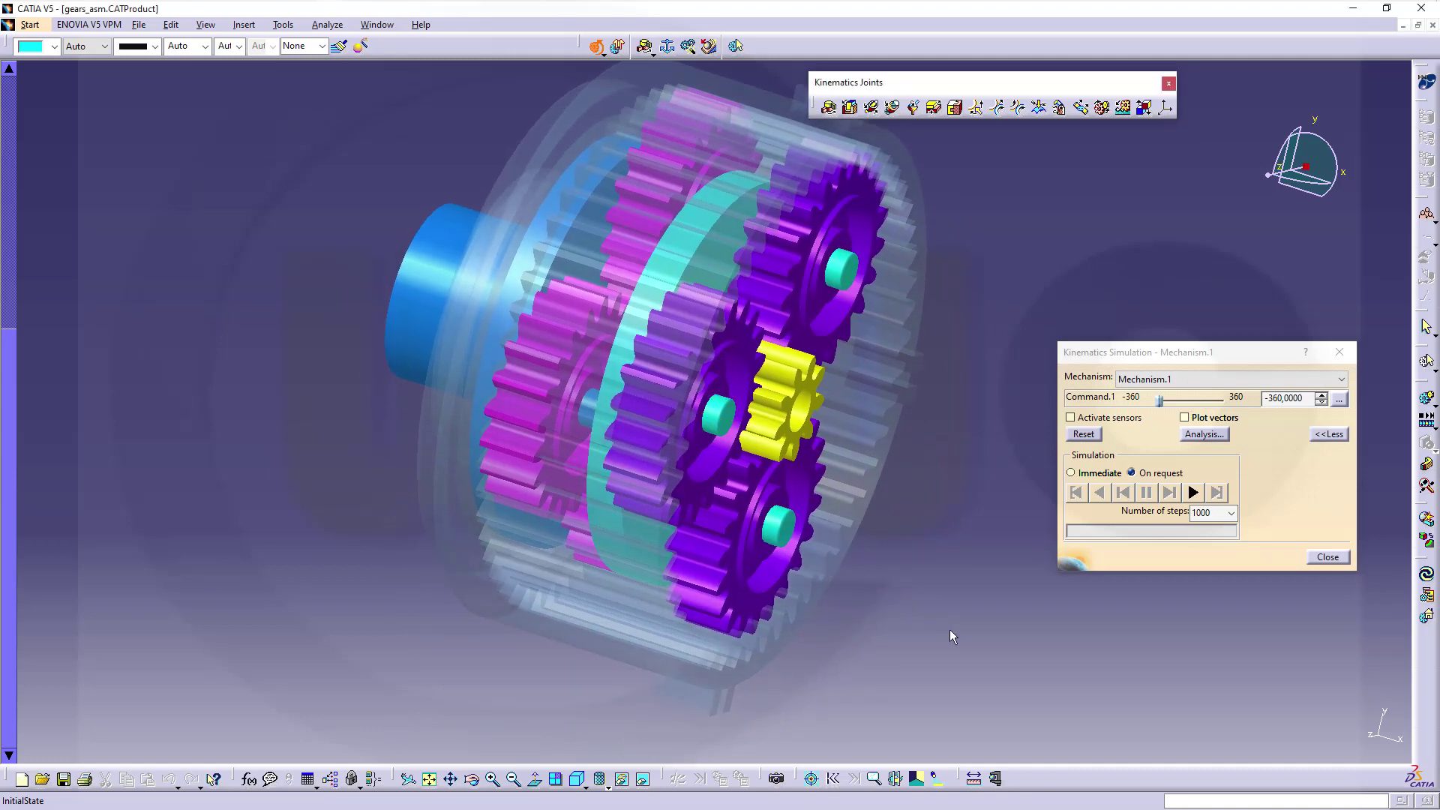
middle_drag(950, 628, 927, 626)
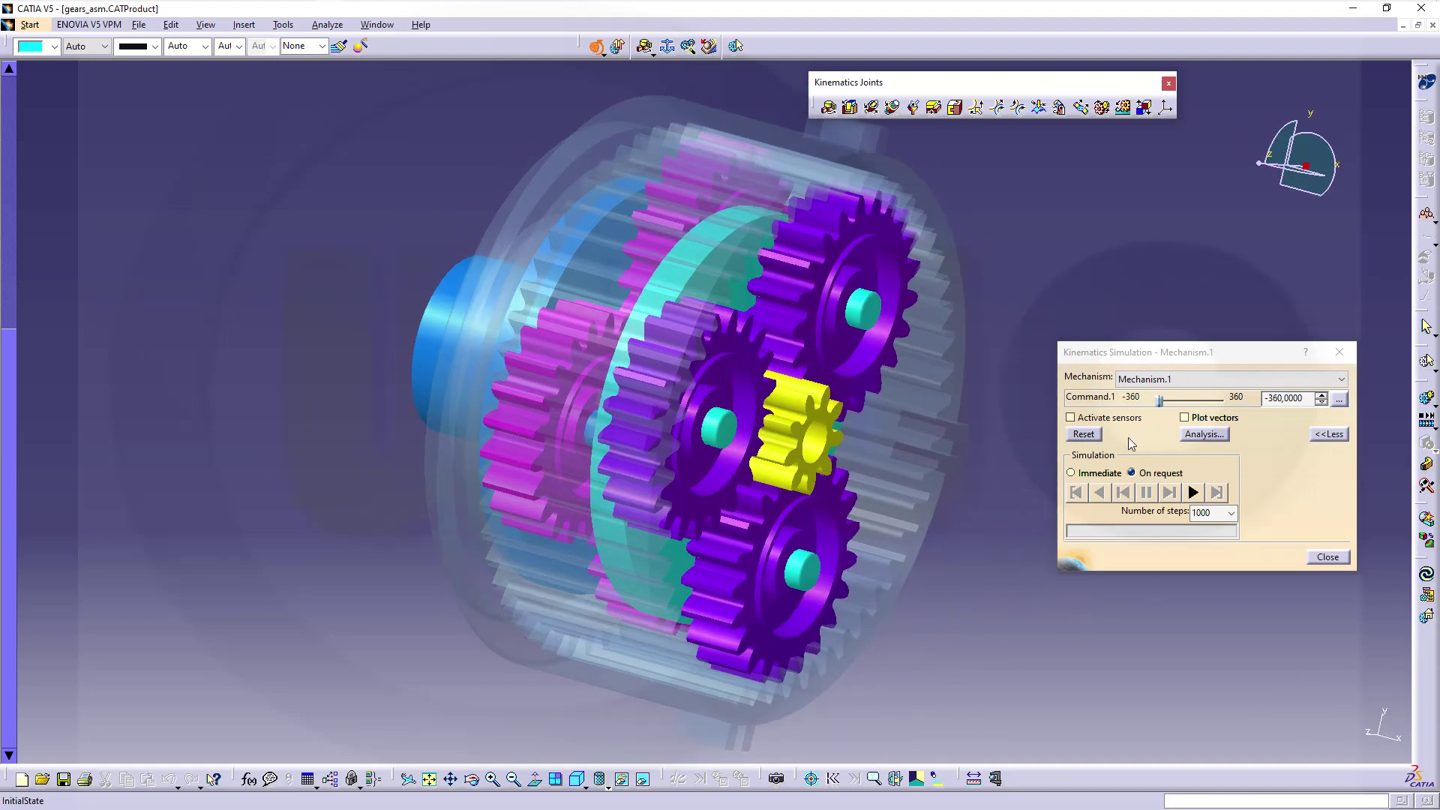
click(1194, 494)
mouse_move(931, 616)
middle_down()
mouse_move(897, 605)
mouse_move(894, 549)
mouse_move(987, 597)
mouse_move(963, 620)
mouse_move(916, 630)
mouse_move(933, 634)
mouse_move(956, 540)
mouse_move(880, 642)
middle_up()
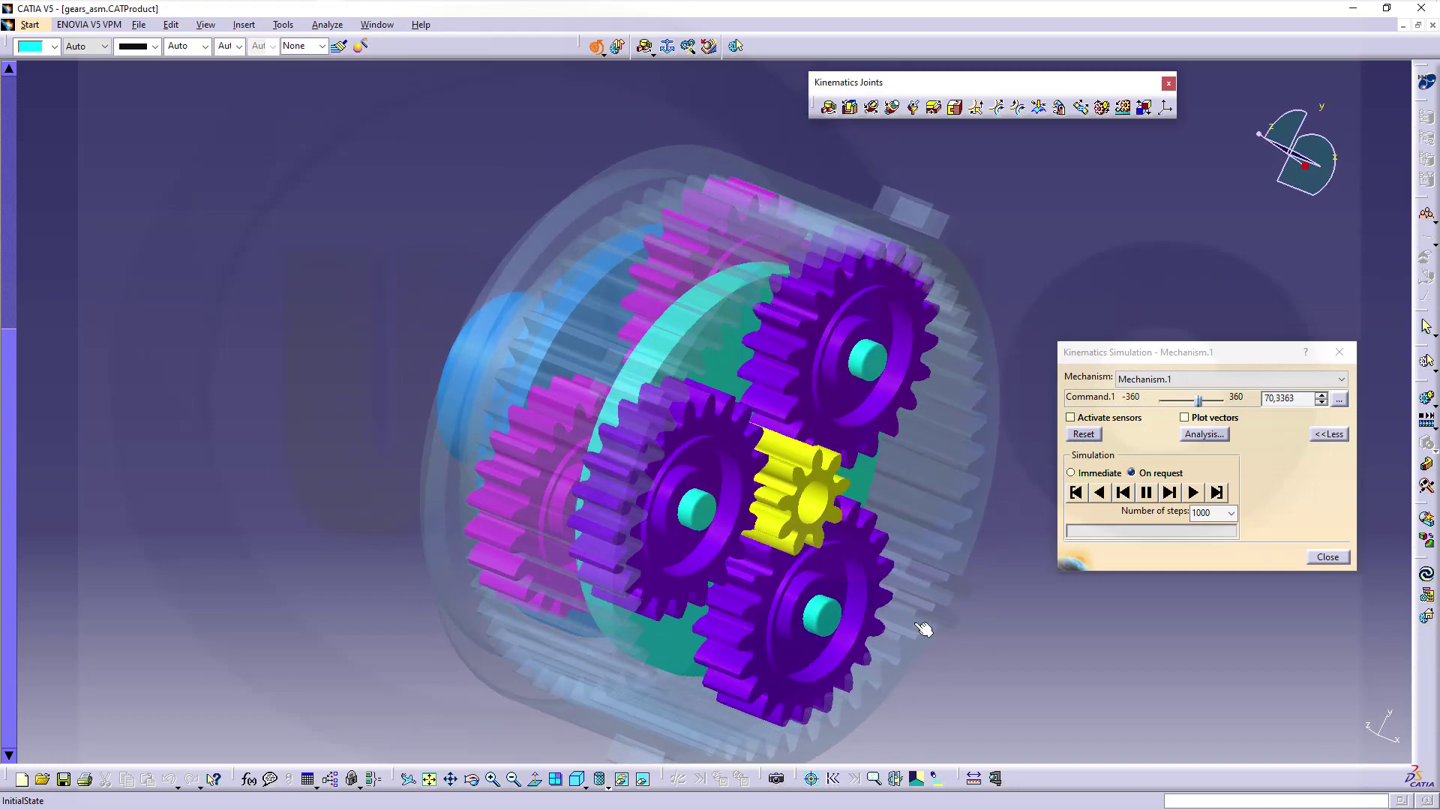
click(1146, 493)
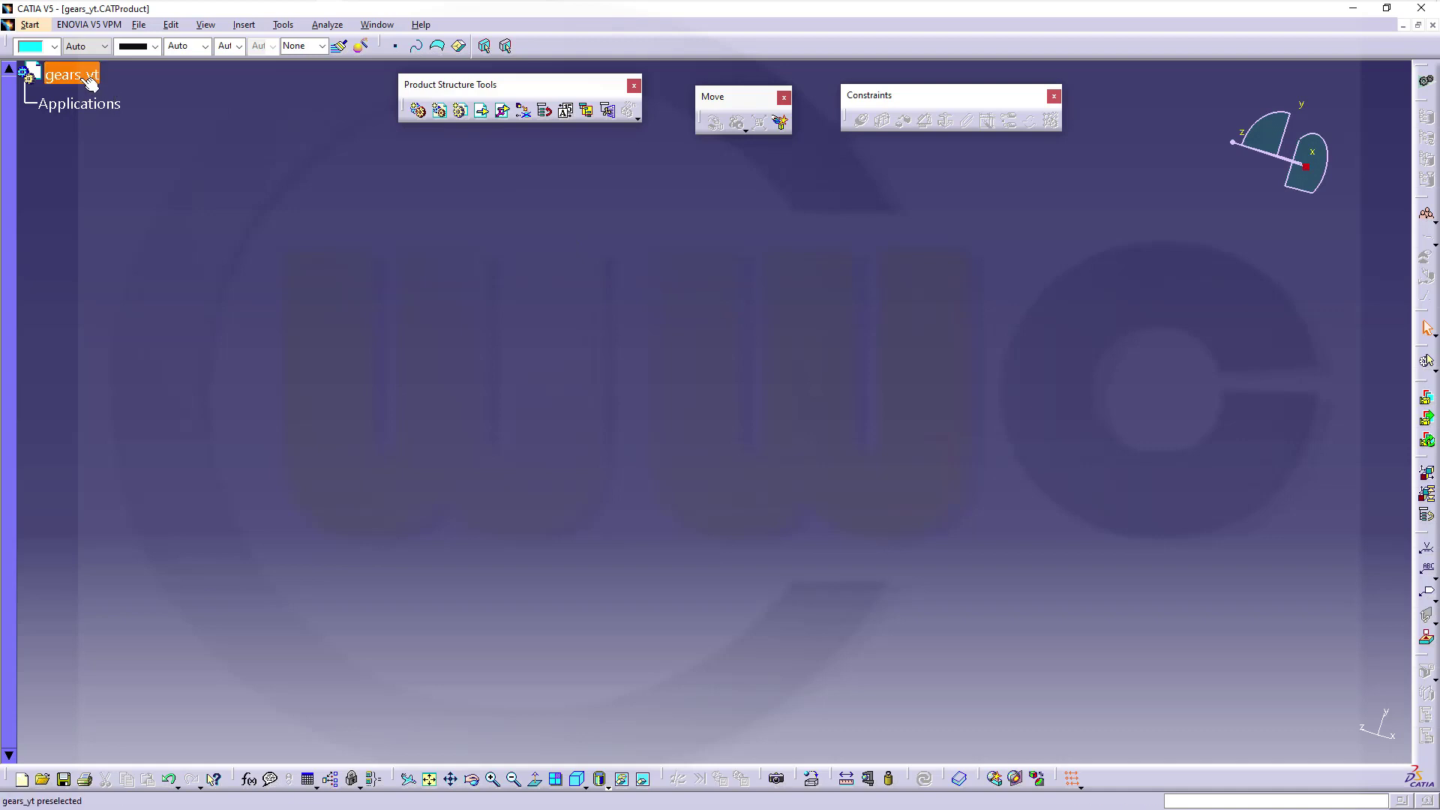
Step: Insert the Ring gear part into gears_yt as an existing component
click(481, 110)
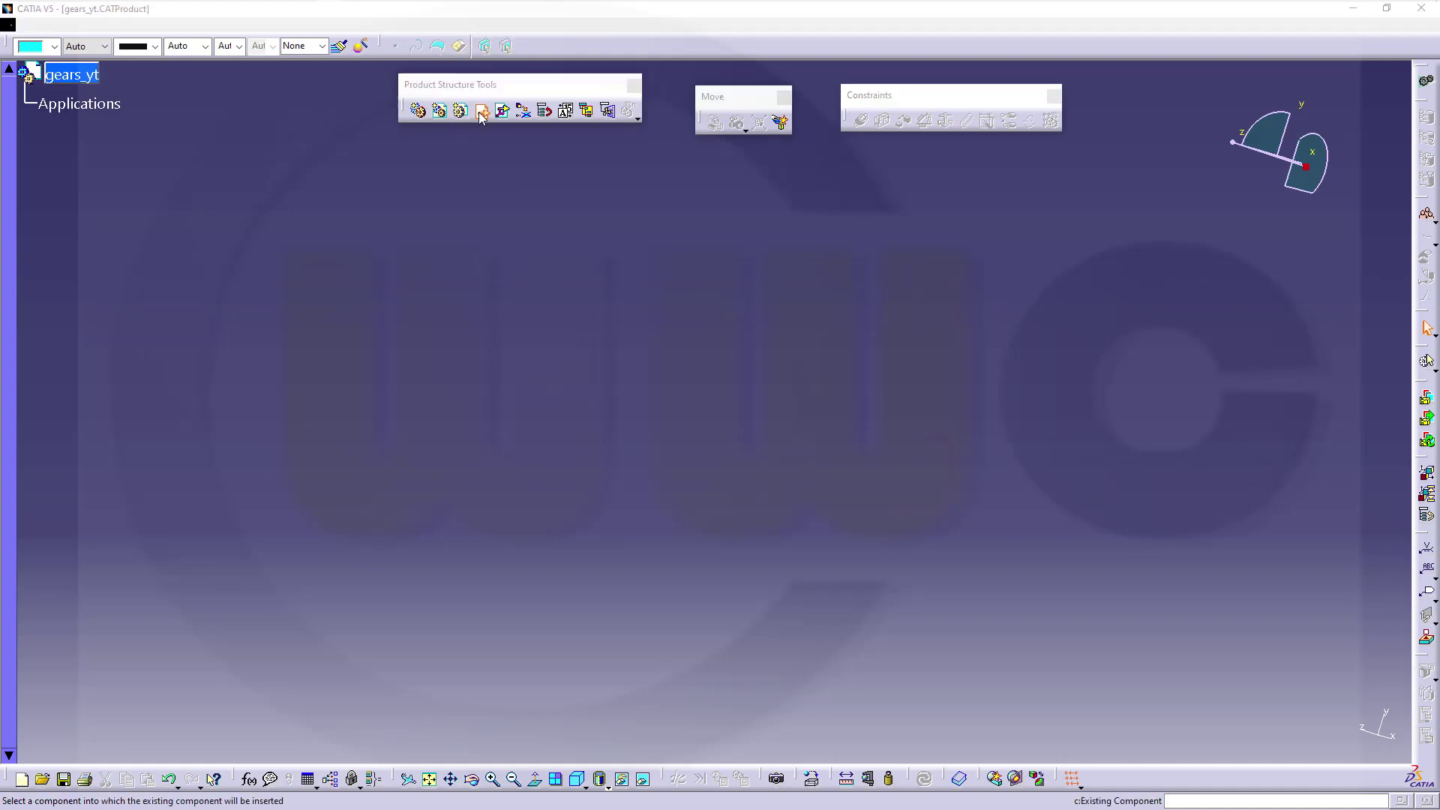
click(82, 76)
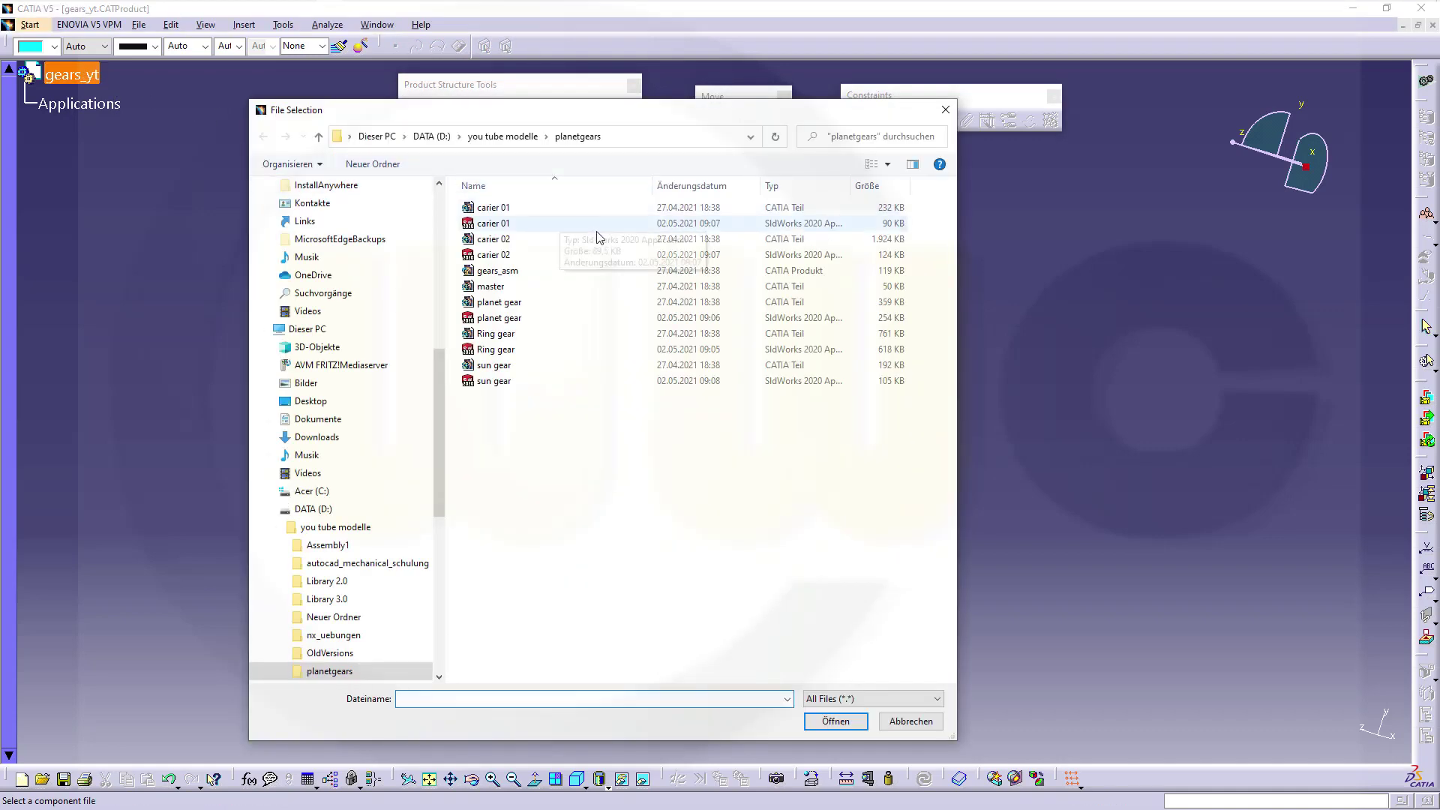
click(504, 348)
click(833, 723)
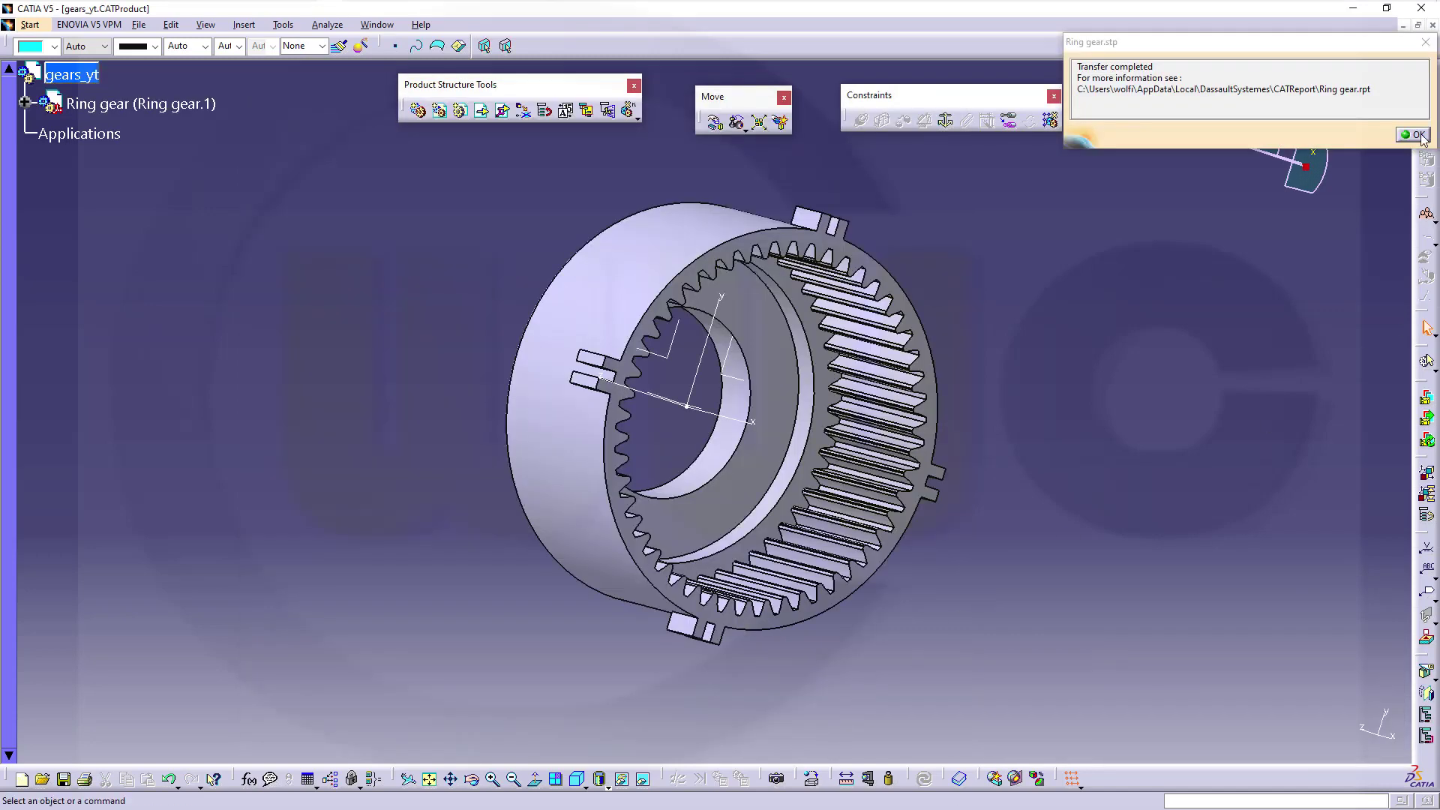
click(1415, 135)
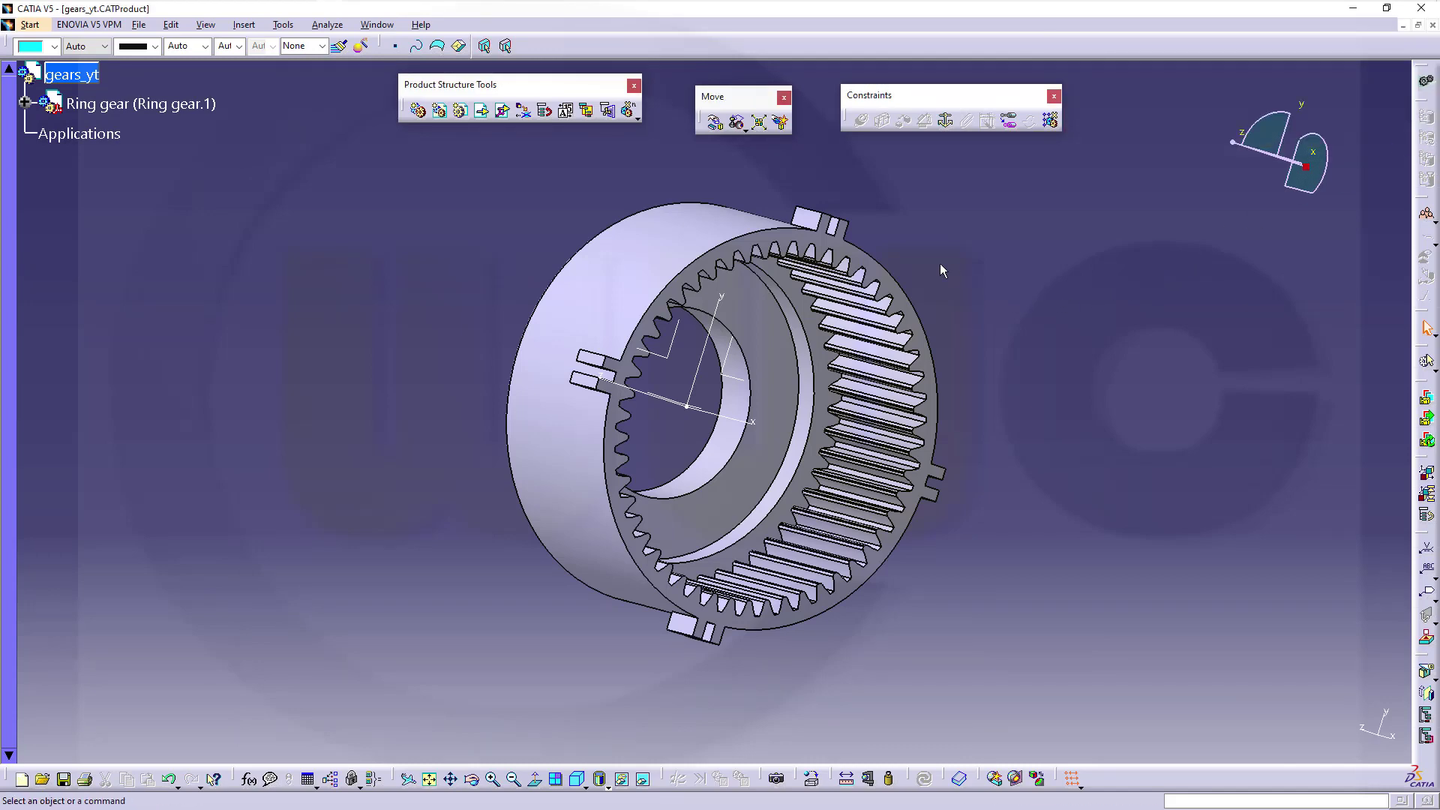
Step: Fix the Ring gear in place and hide its axis system
click(948, 123)
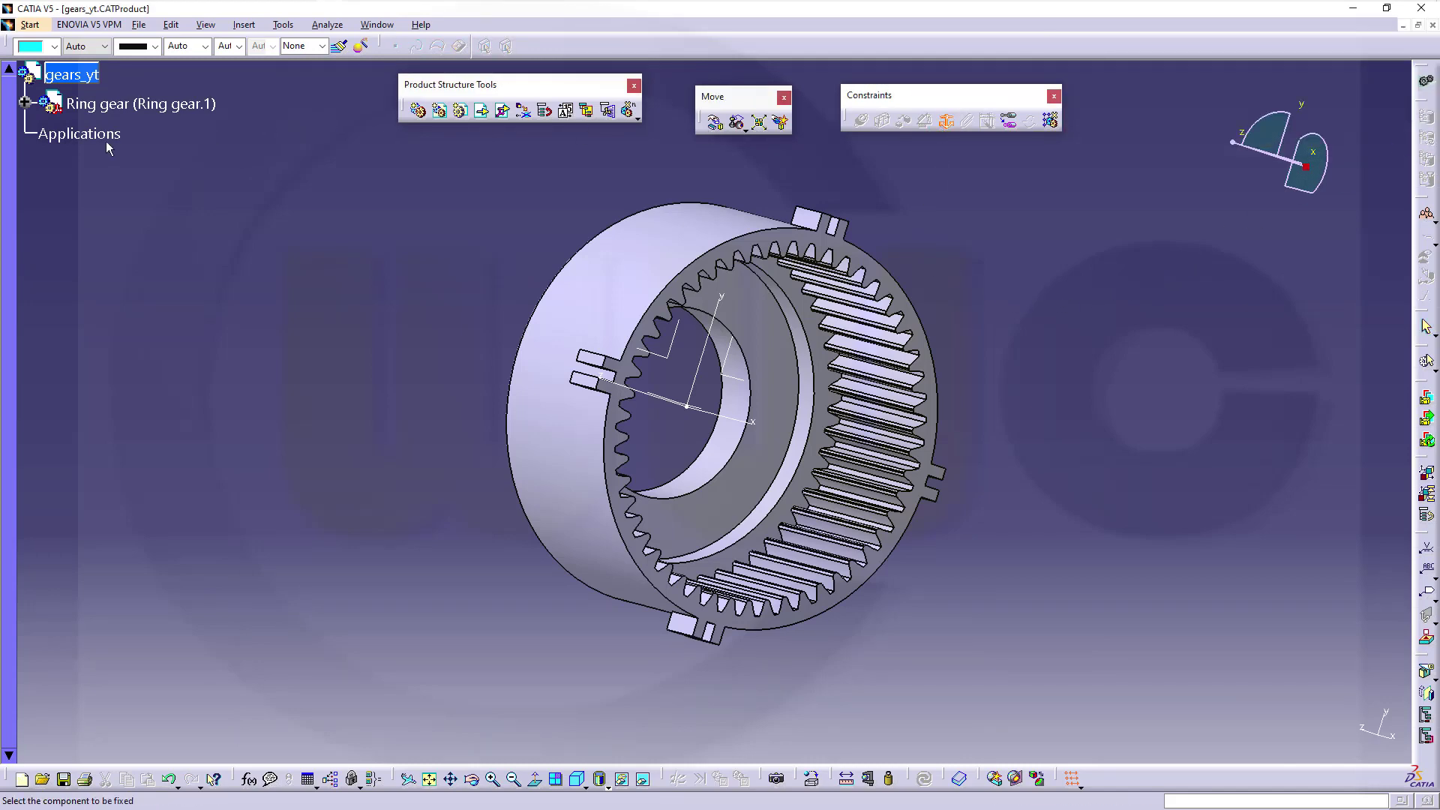
click(113, 104)
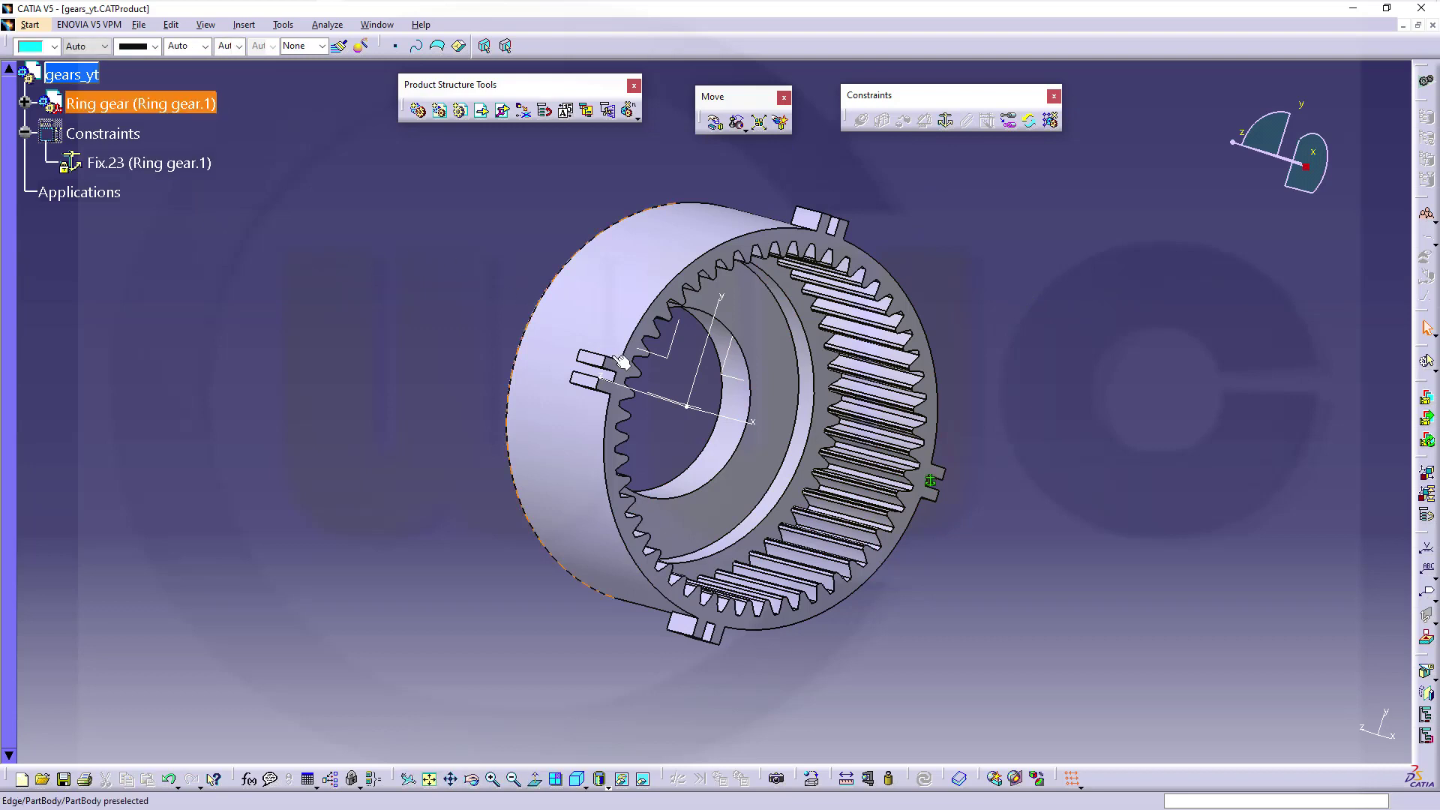
right_click(725, 420)
click(770, 460)
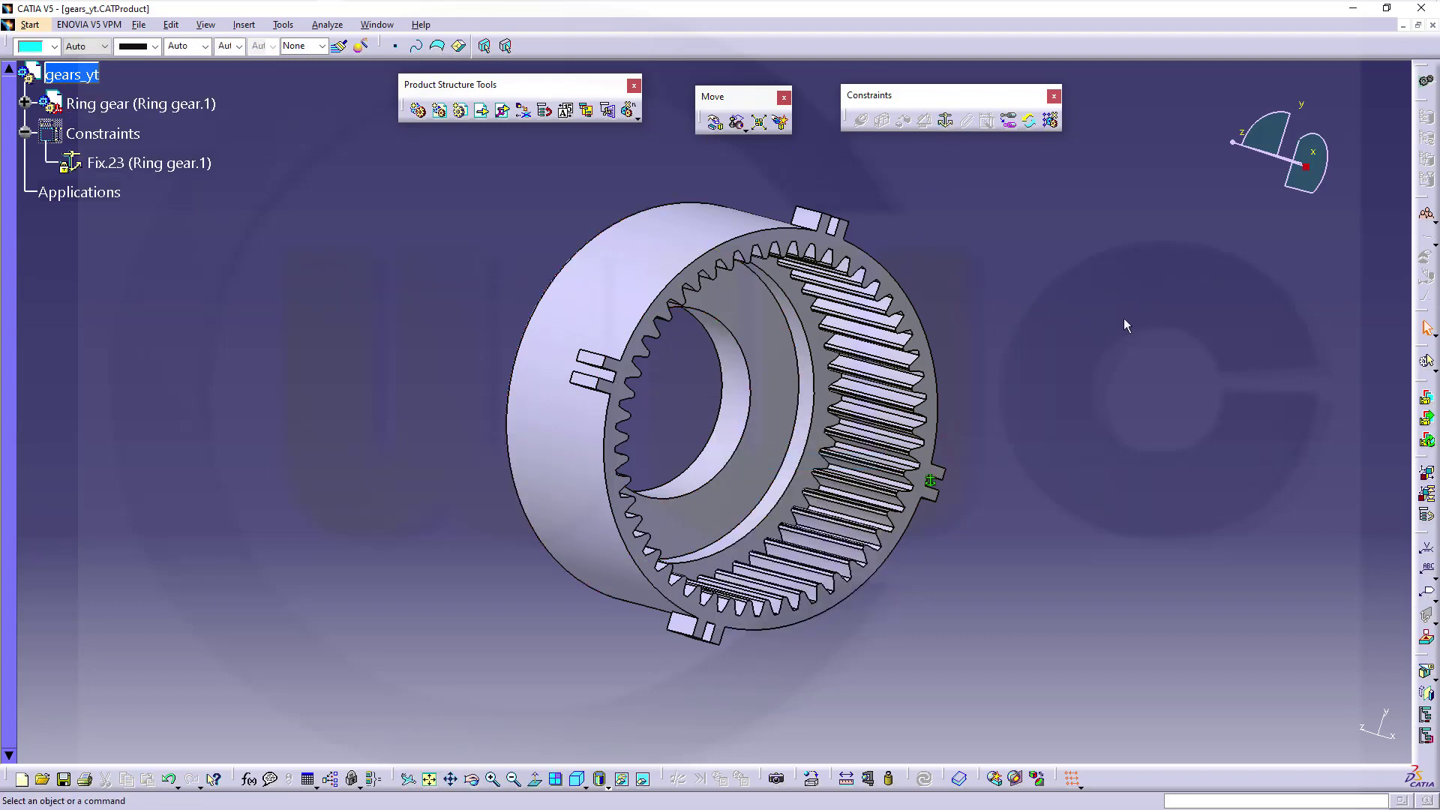
middle_drag(1124, 318, 1039, 349)
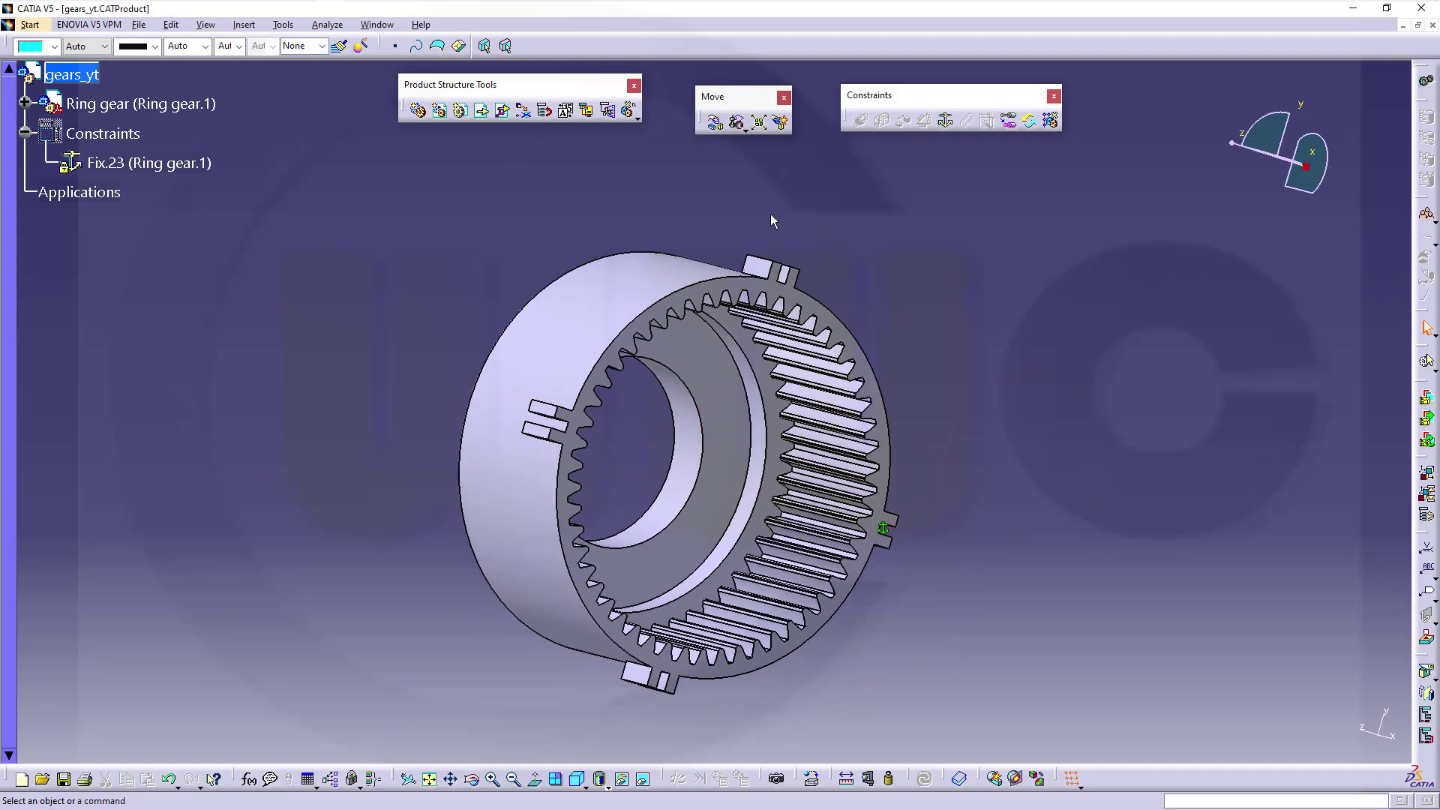
Step: Insert carier 01 into gears_yt after dismissing a wrong-target error
click(481, 110)
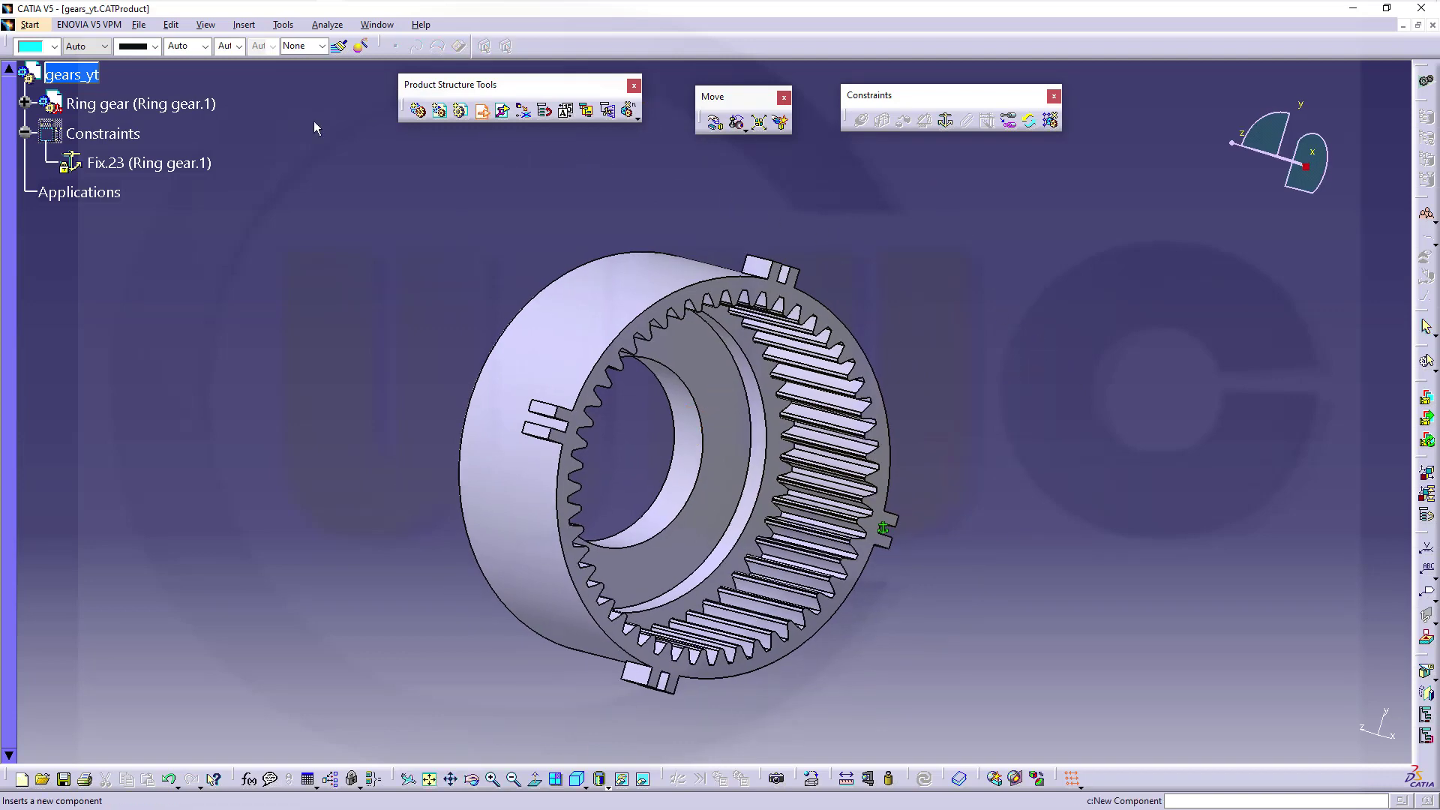
click(150, 105)
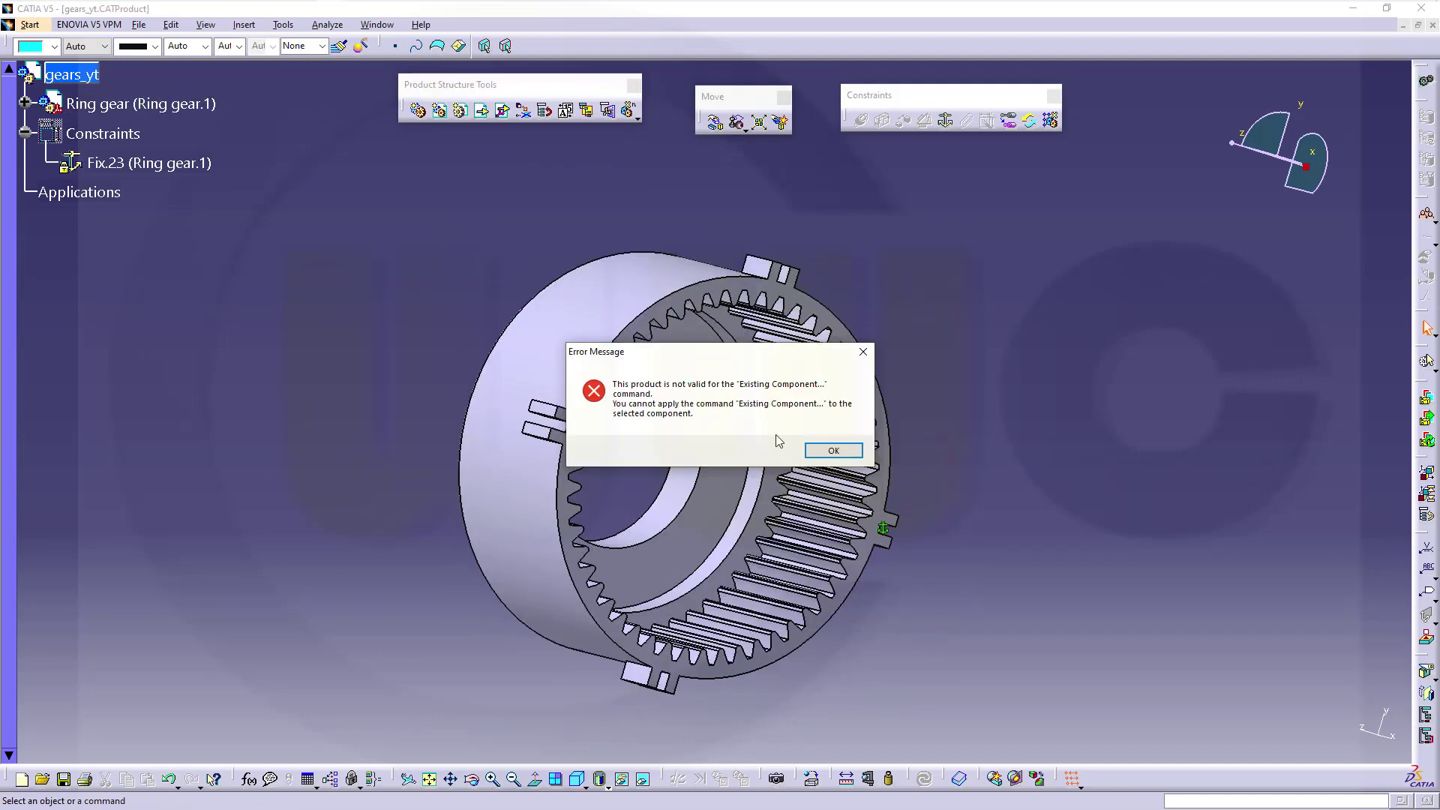
click(830, 452)
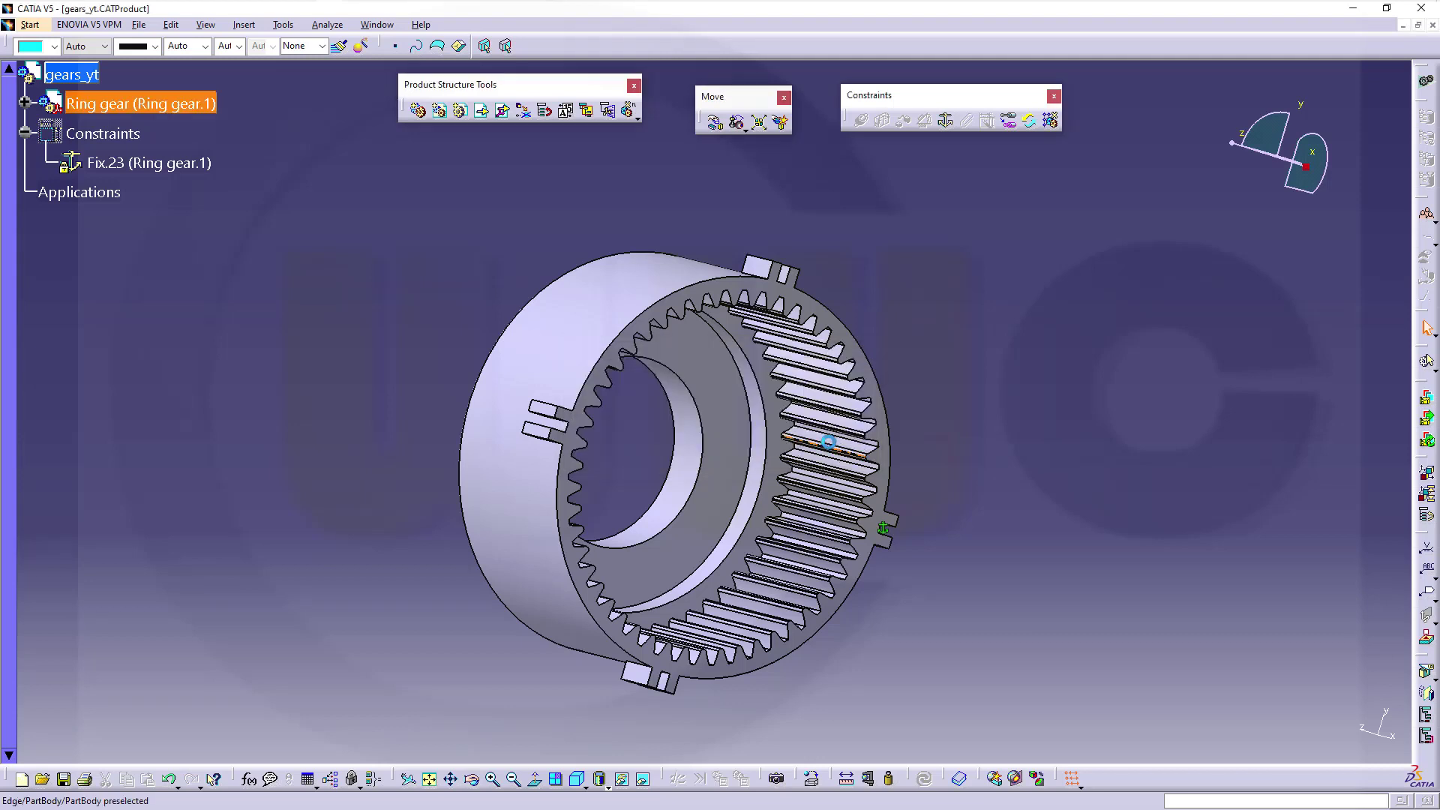
click(481, 110)
click(74, 72)
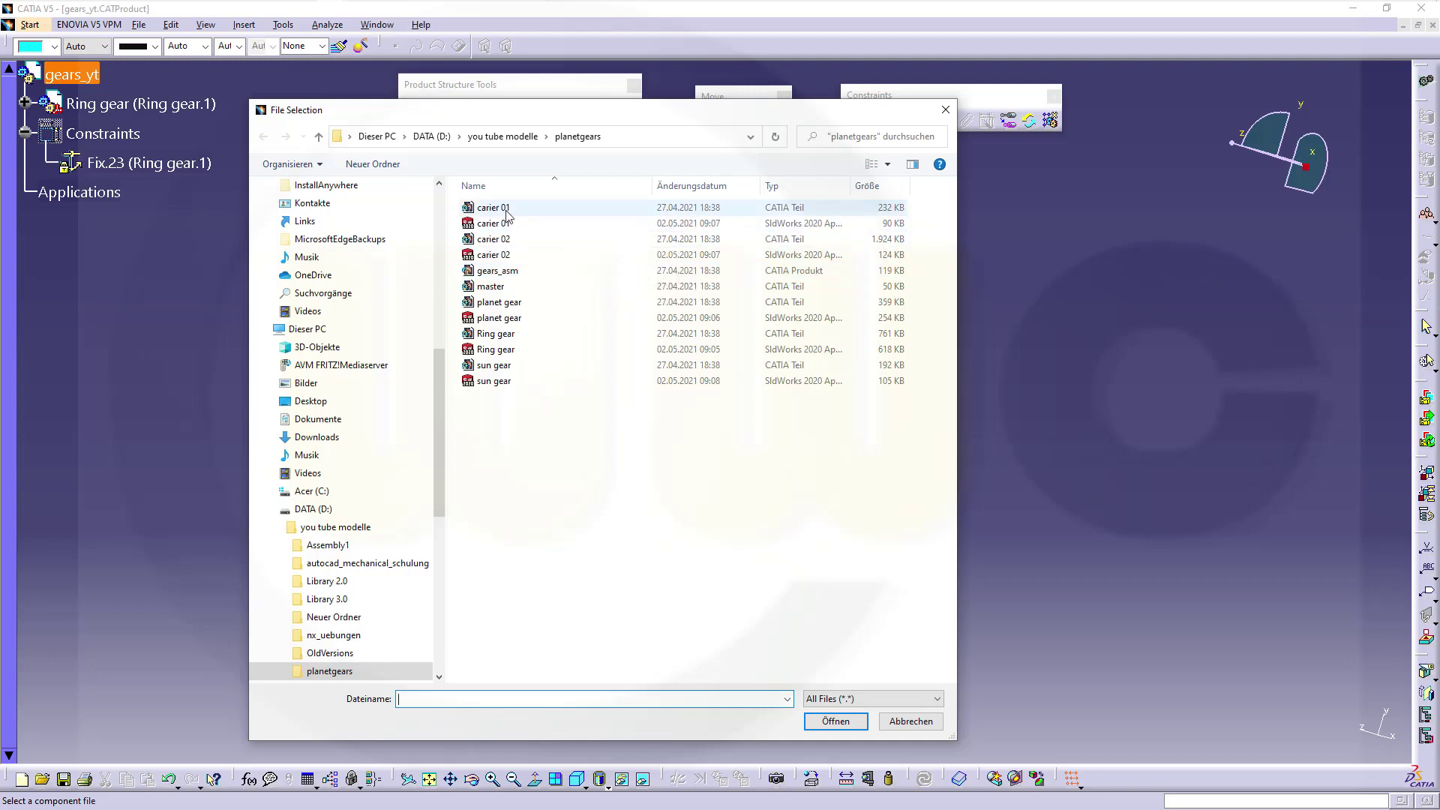
click(495, 224)
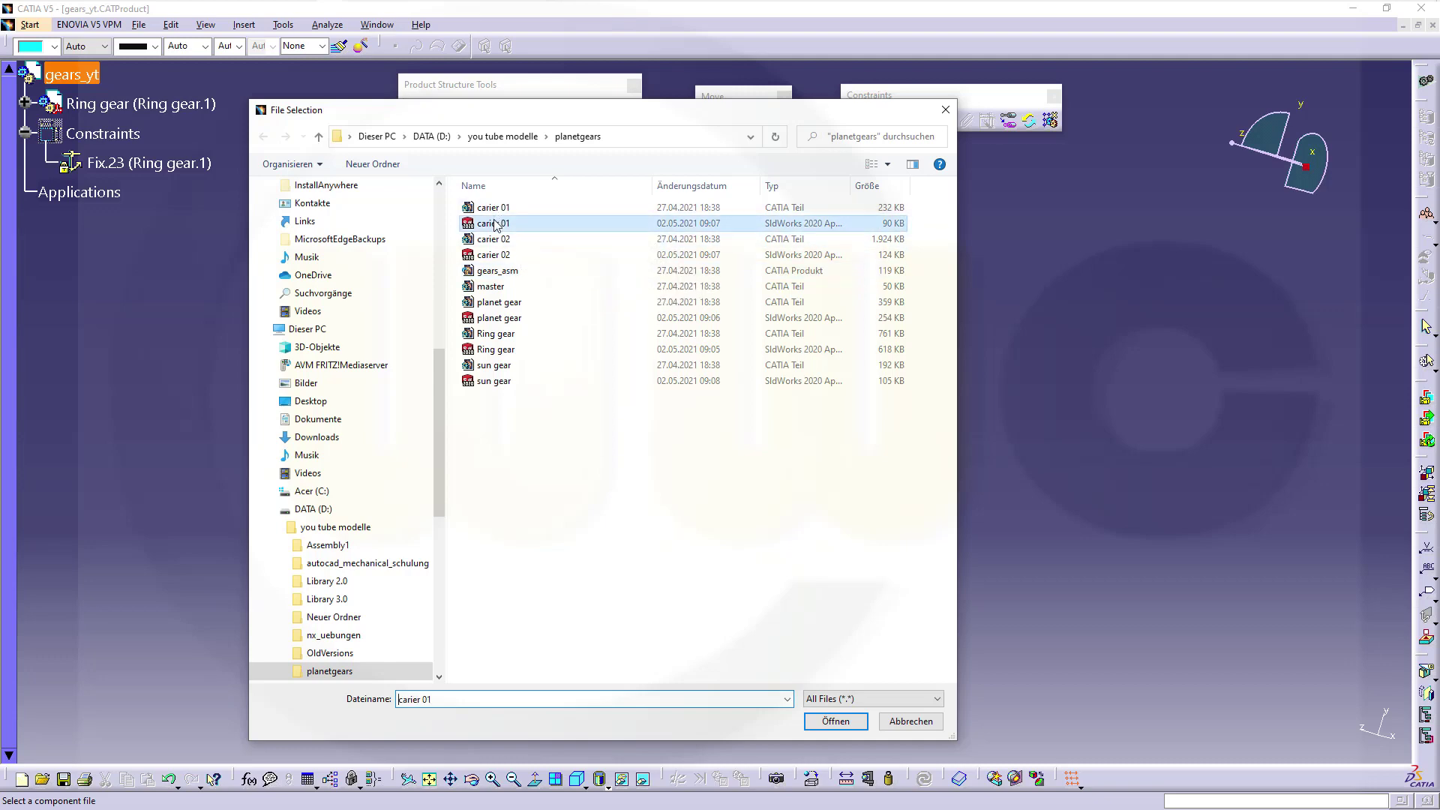
click(837, 724)
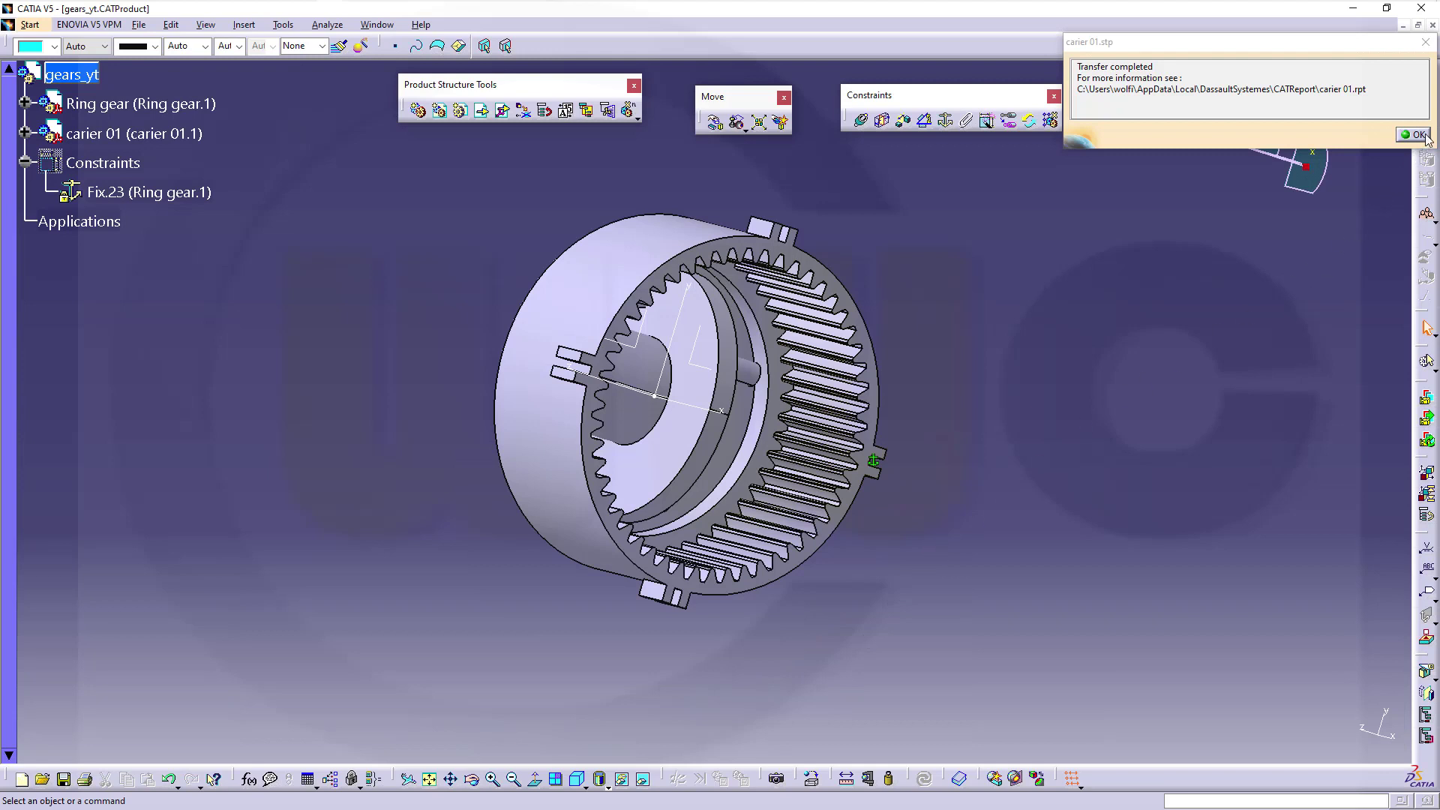
click(1420, 136)
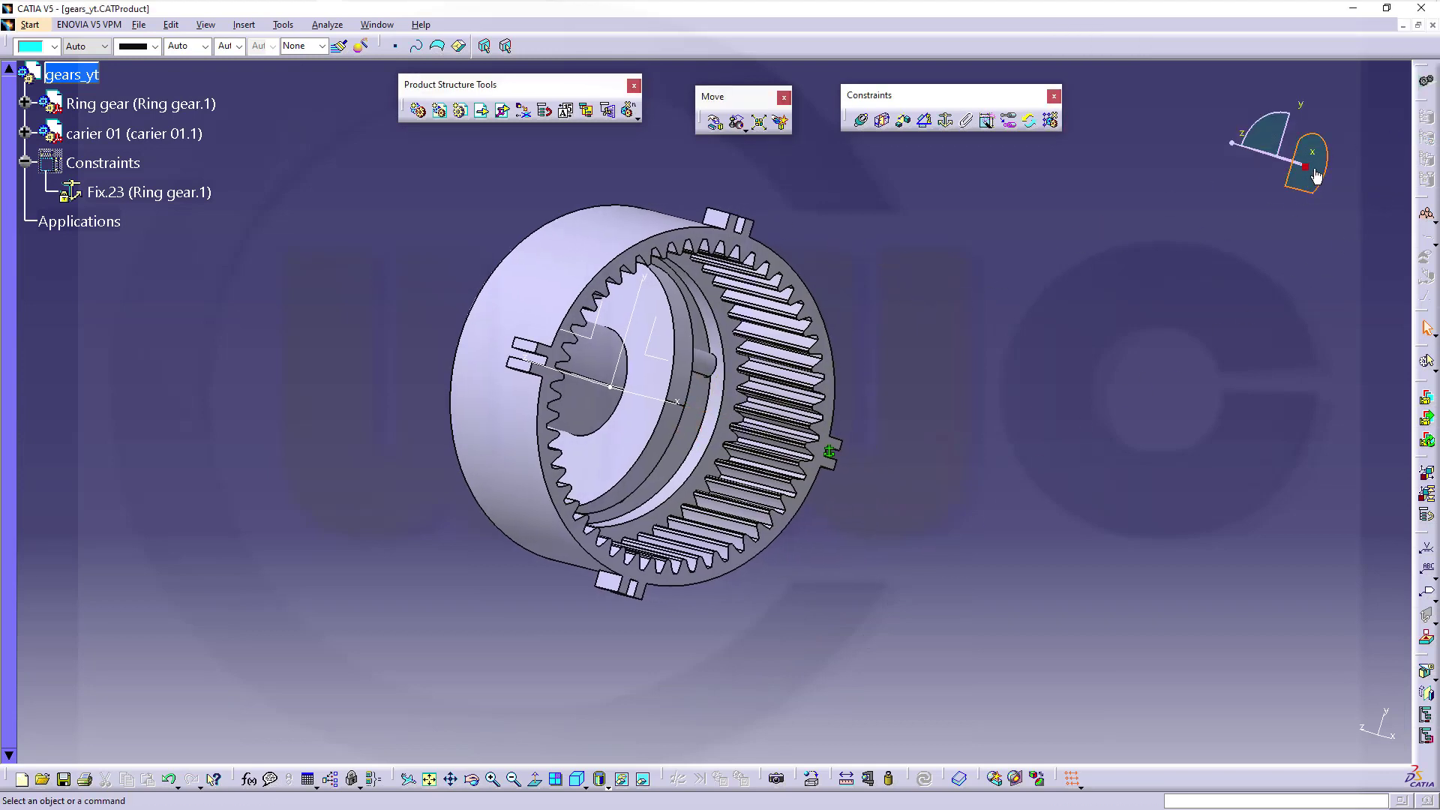
Step: Drag carier 01 with the compass out of the ring gear to its lower right
drag(1307, 166, 1258, 179)
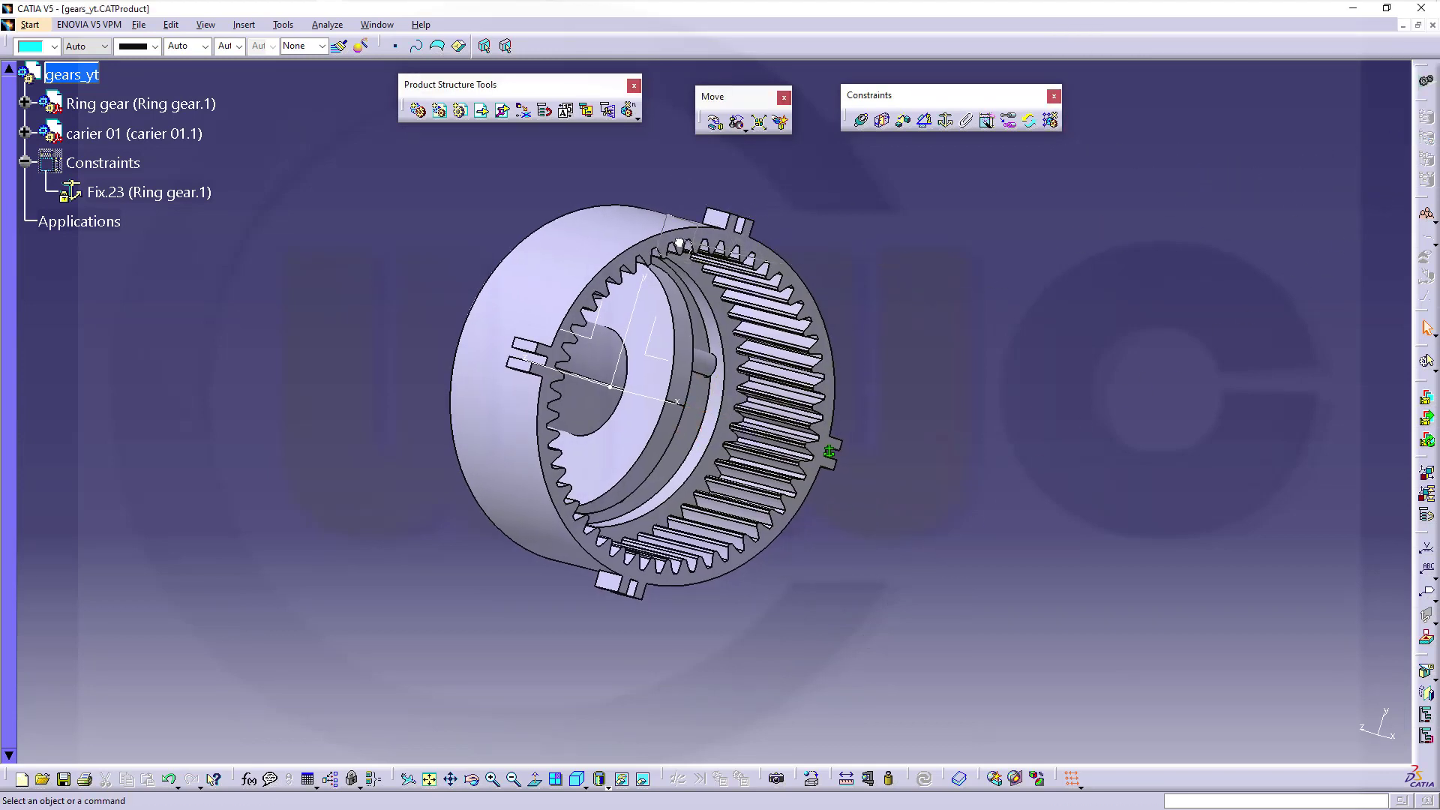
drag(676, 239, 675, 240)
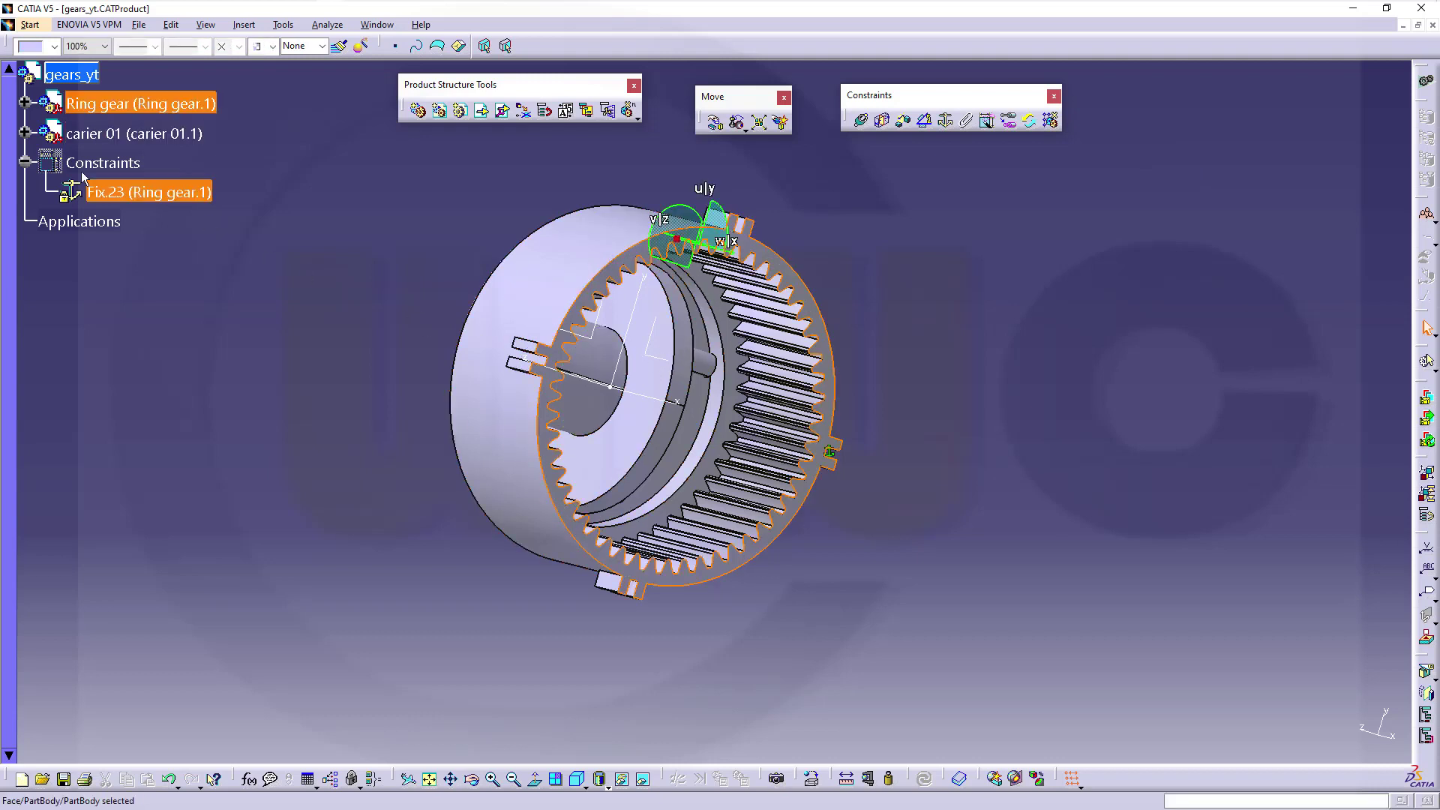
click(111, 135)
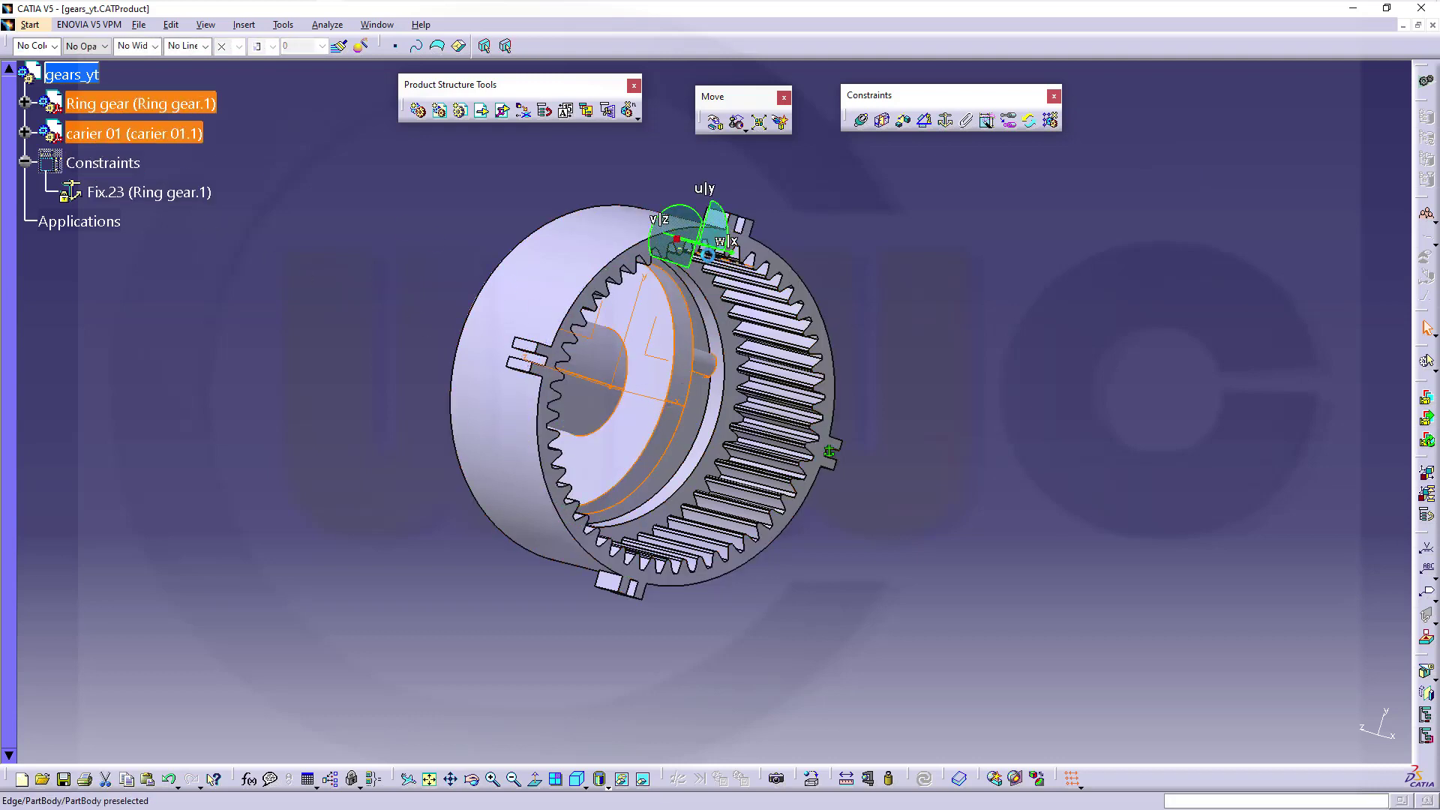
drag(700, 244, 945, 291)
middle_drag(1022, 368, 960, 441)
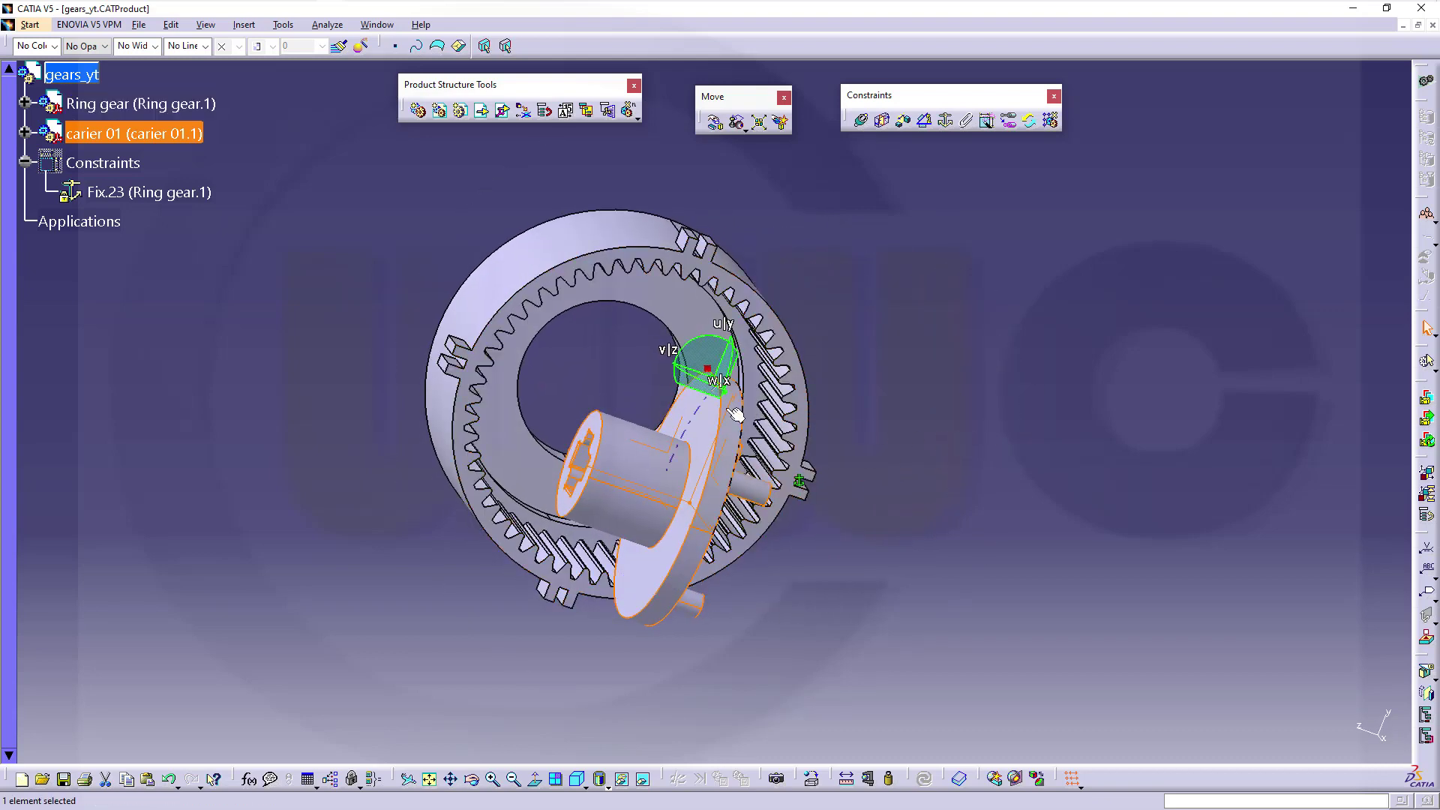
middle_drag(729, 414, 725, 496)
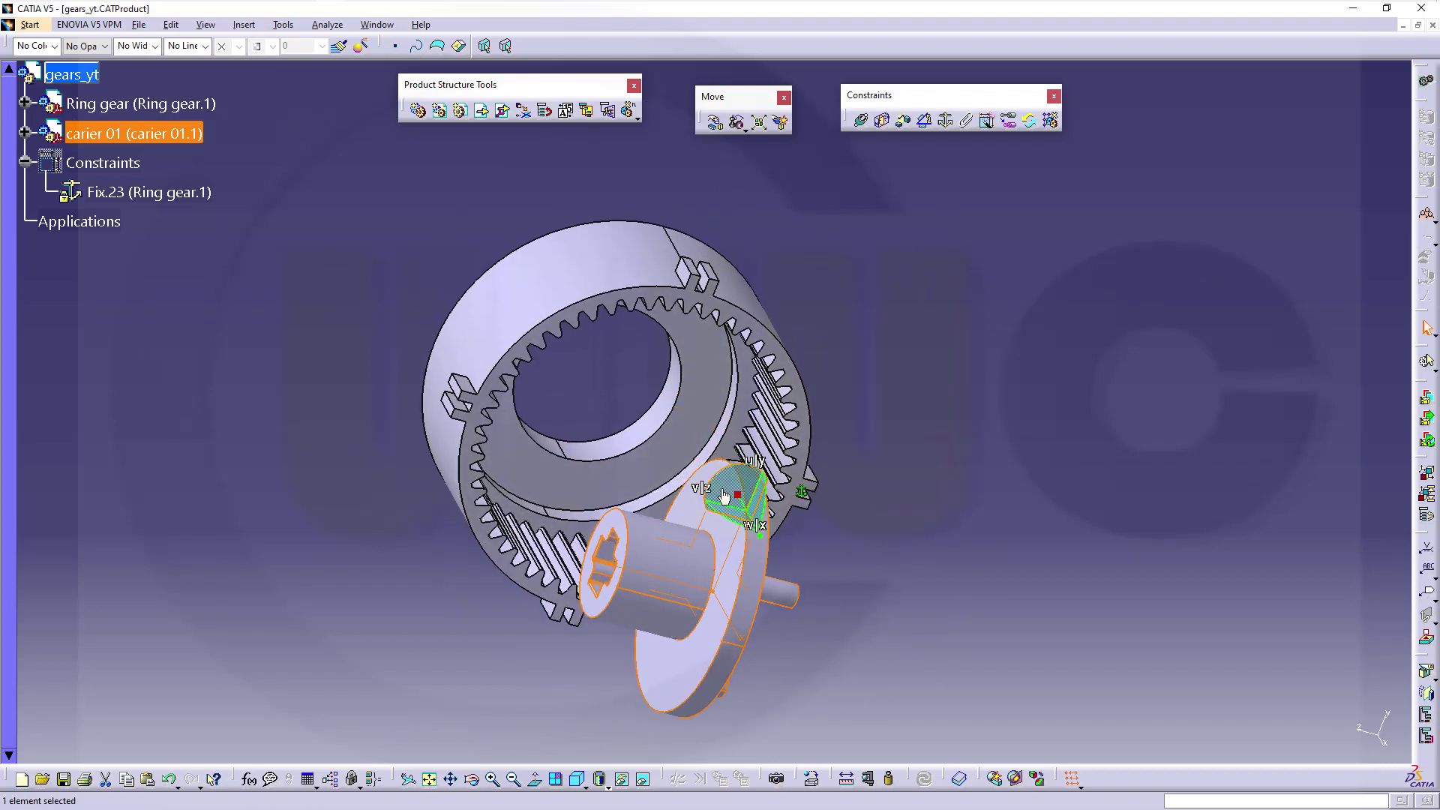
drag(733, 522, 832, 562)
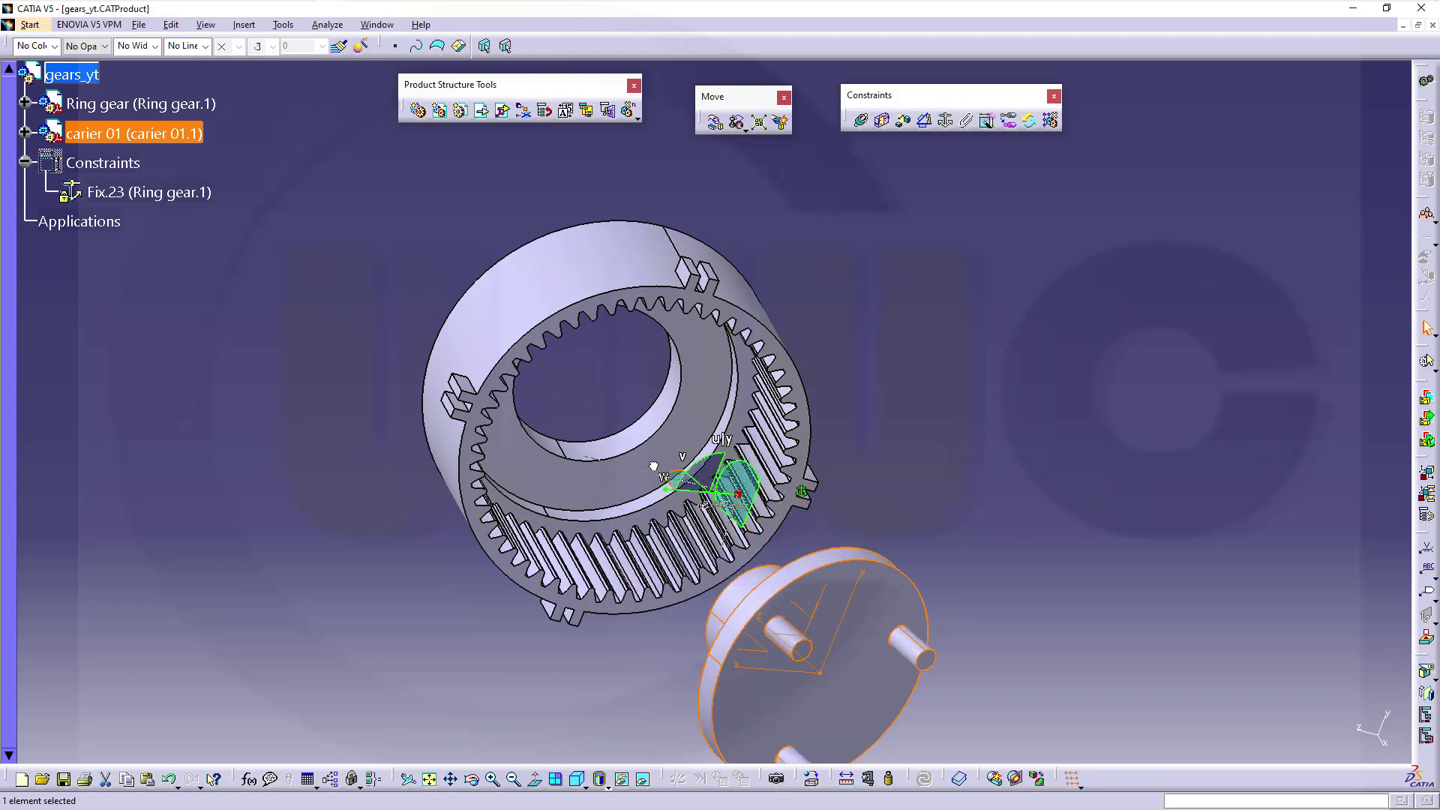
middle_drag(832, 564, 931, 340)
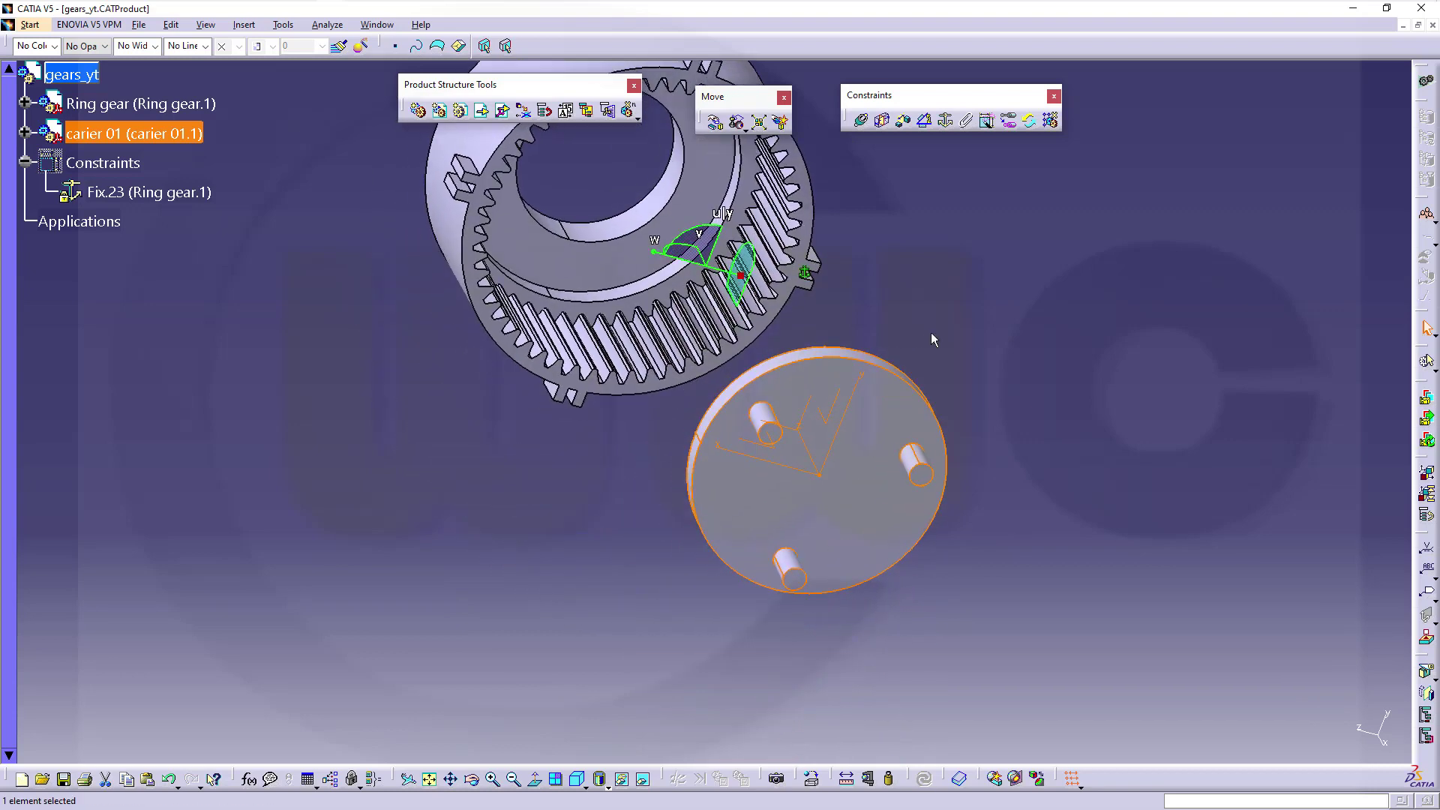
click(800, 309)
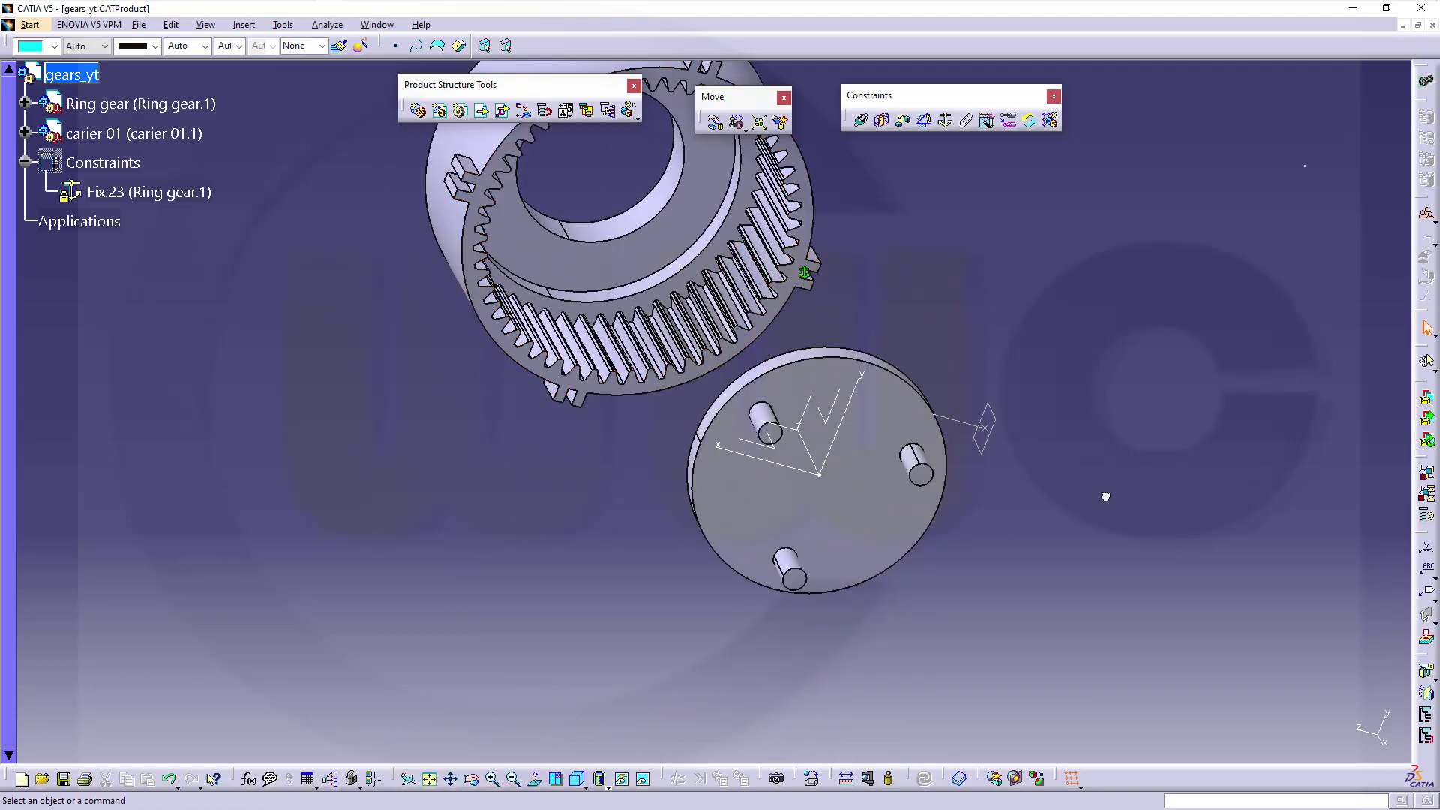
mouse_move(990, 495)
middle_down()
mouse_move(1058, 519)
mouse_move(979, 484)
middle_up()
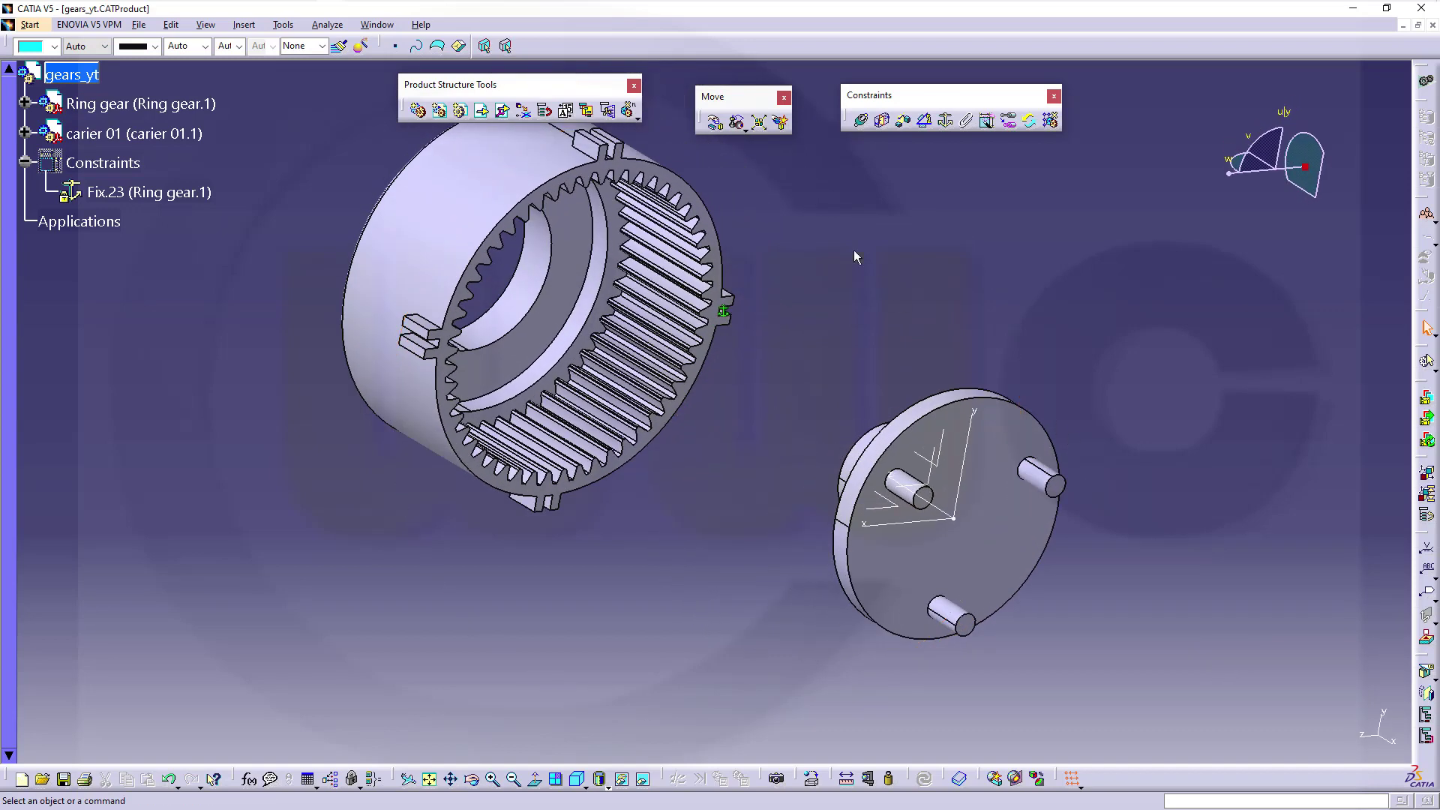
Step: Constrain carier 01 coaxial with the ring gear and in surface contact with it
click(860, 122)
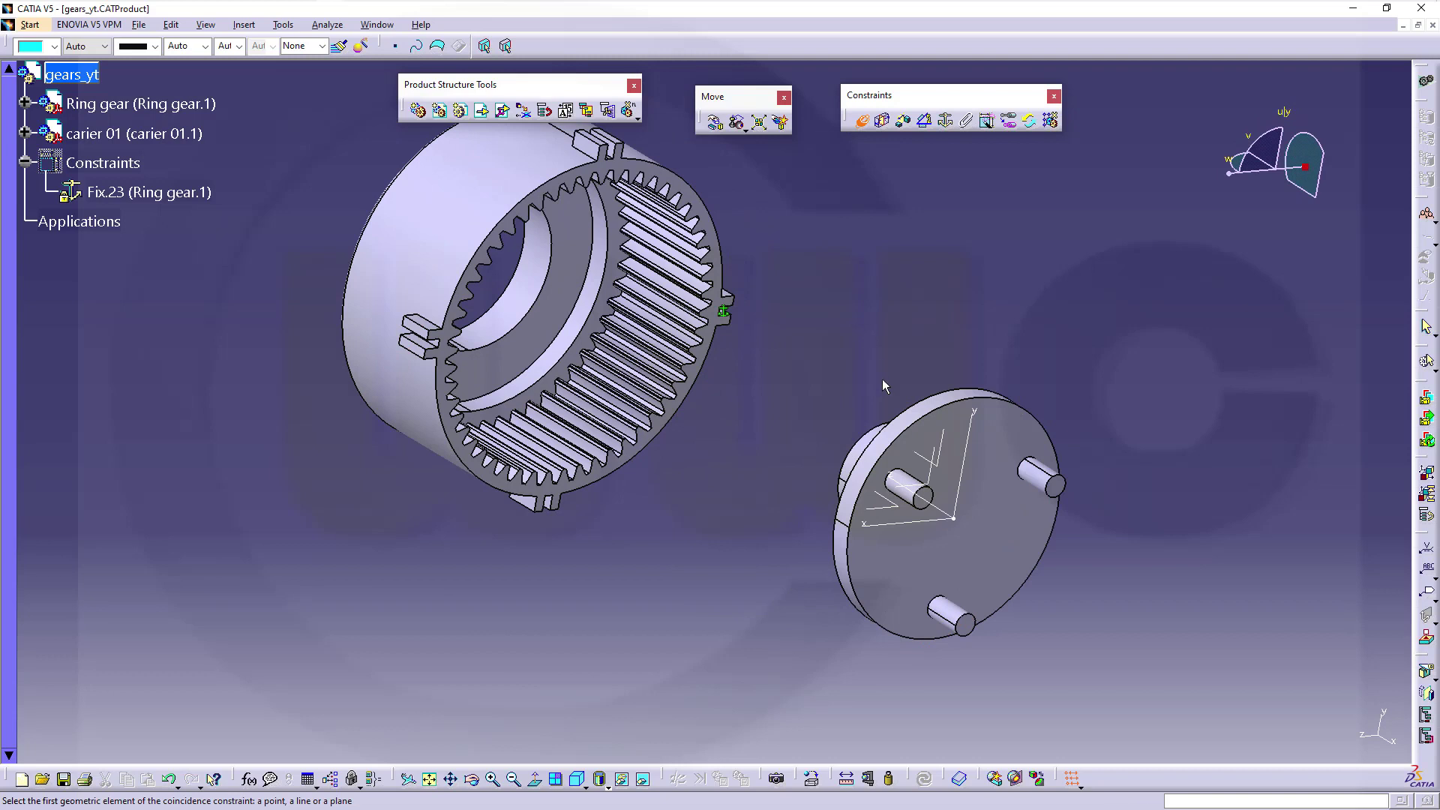
click(884, 430)
click(472, 199)
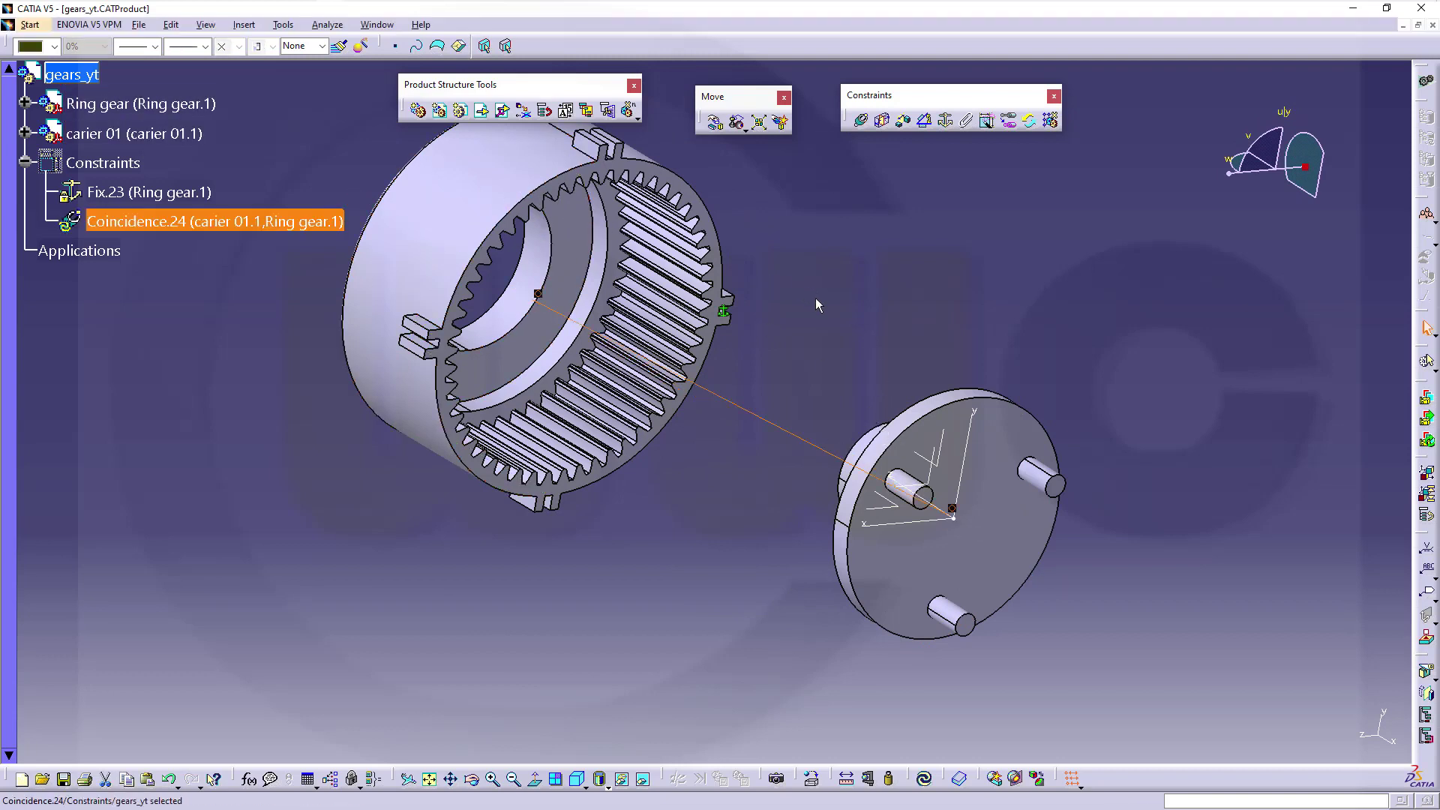
click(881, 124)
mouse_move(744, 309)
middle_down()
mouse_move(756, 300)
mouse_move(1033, 480)
middle_up()
click(1145, 672)
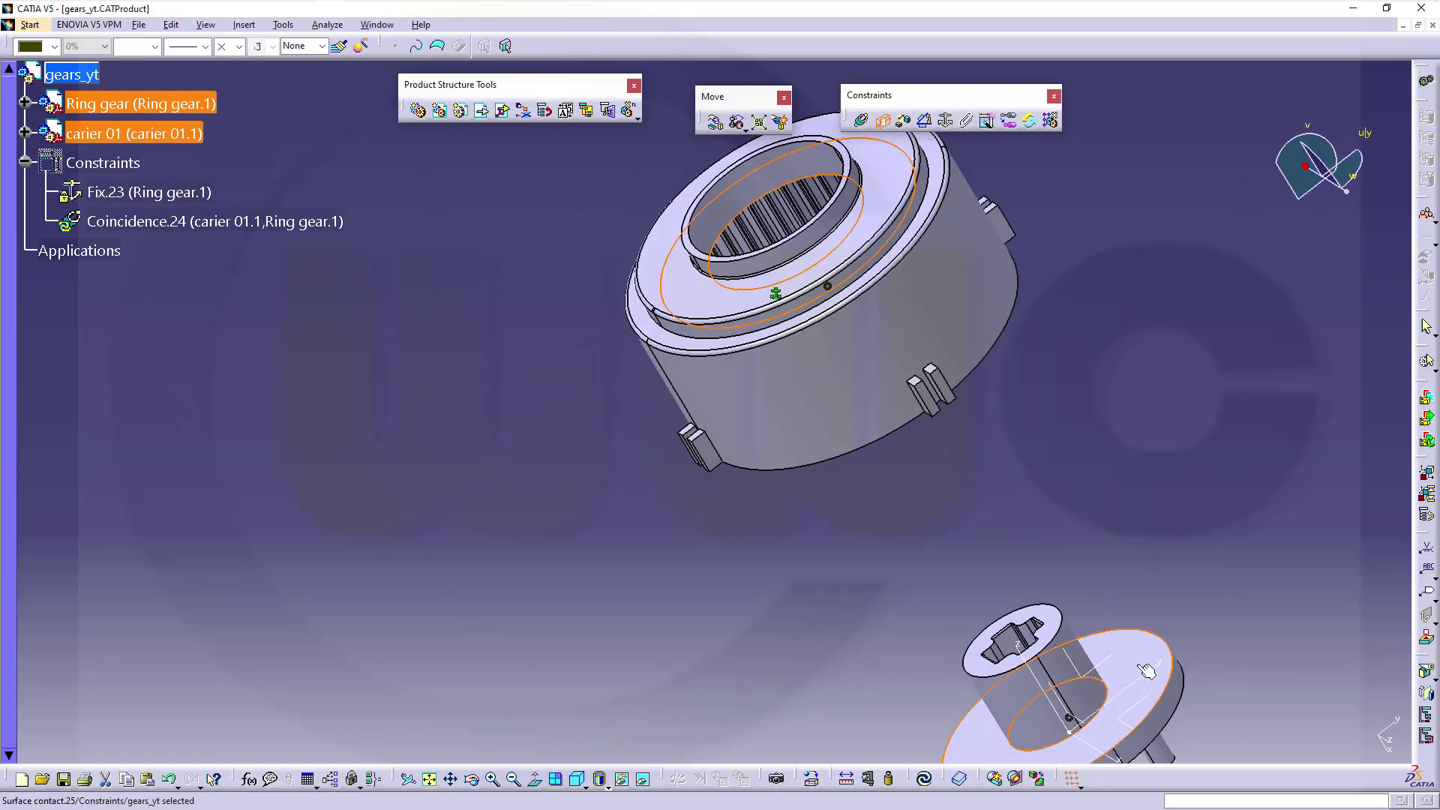
Step: Update the assembly to seat the carrier, hide an element and face the ring teeth
click(924, 779)
middle_drag(977, 567, 706, 281)
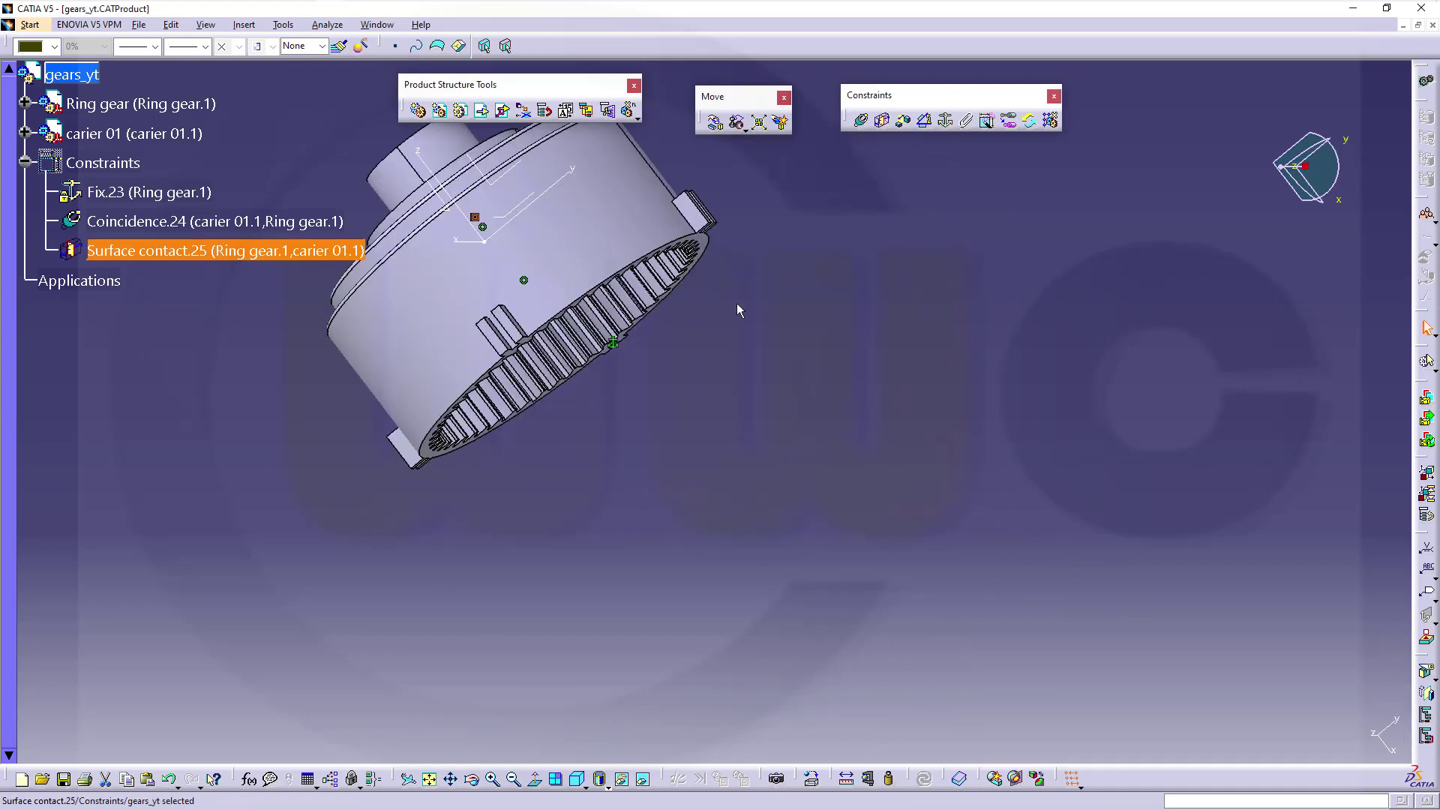
right_click(551, 193)
click(585, 238)
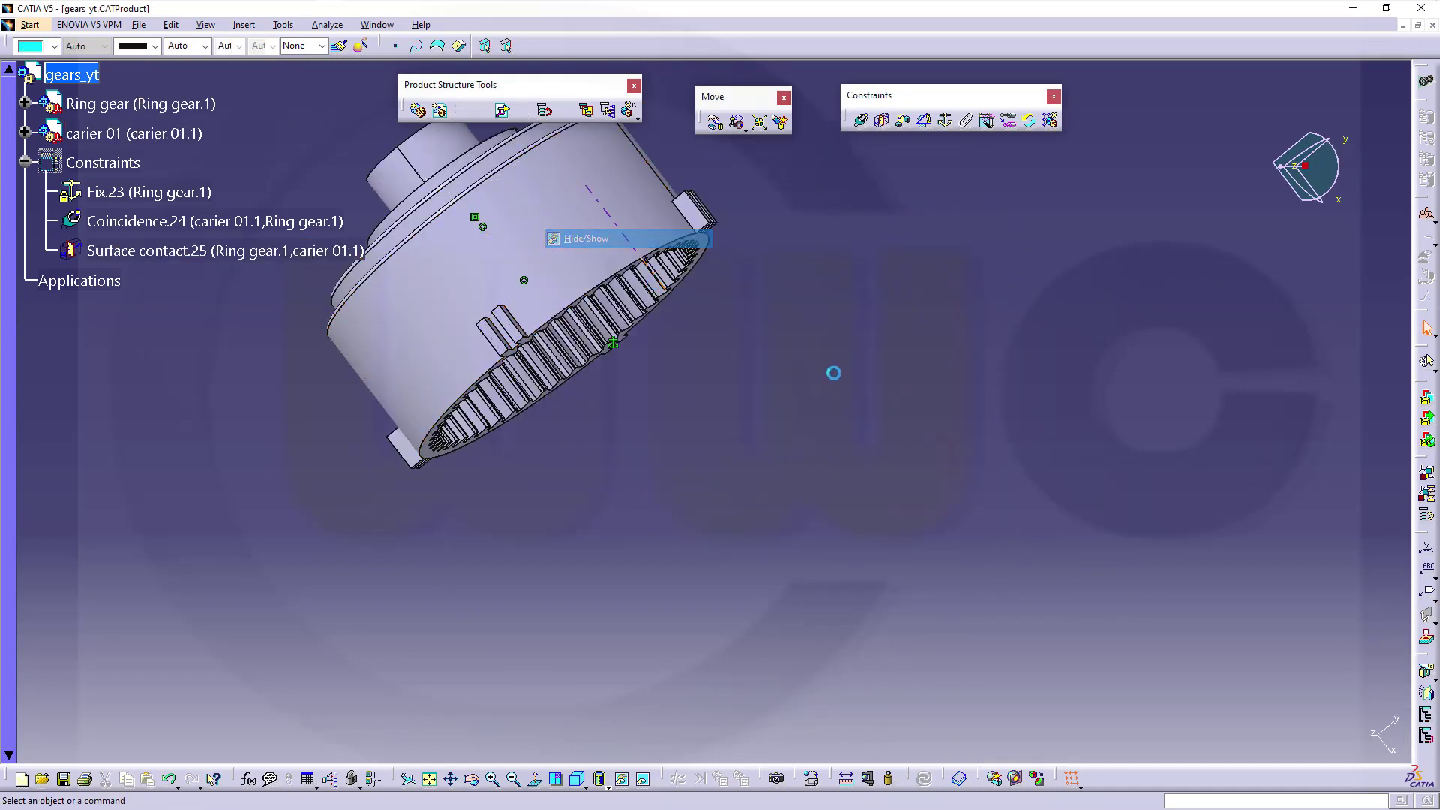
mouse_move(833, 540)
middle_down()
mouse_move(793, 313)
mouse_move(759, 299)
middle_up()
Step: Hide the Ring gear and insert the planet gear part into gears_yt
right_click(150, 104)
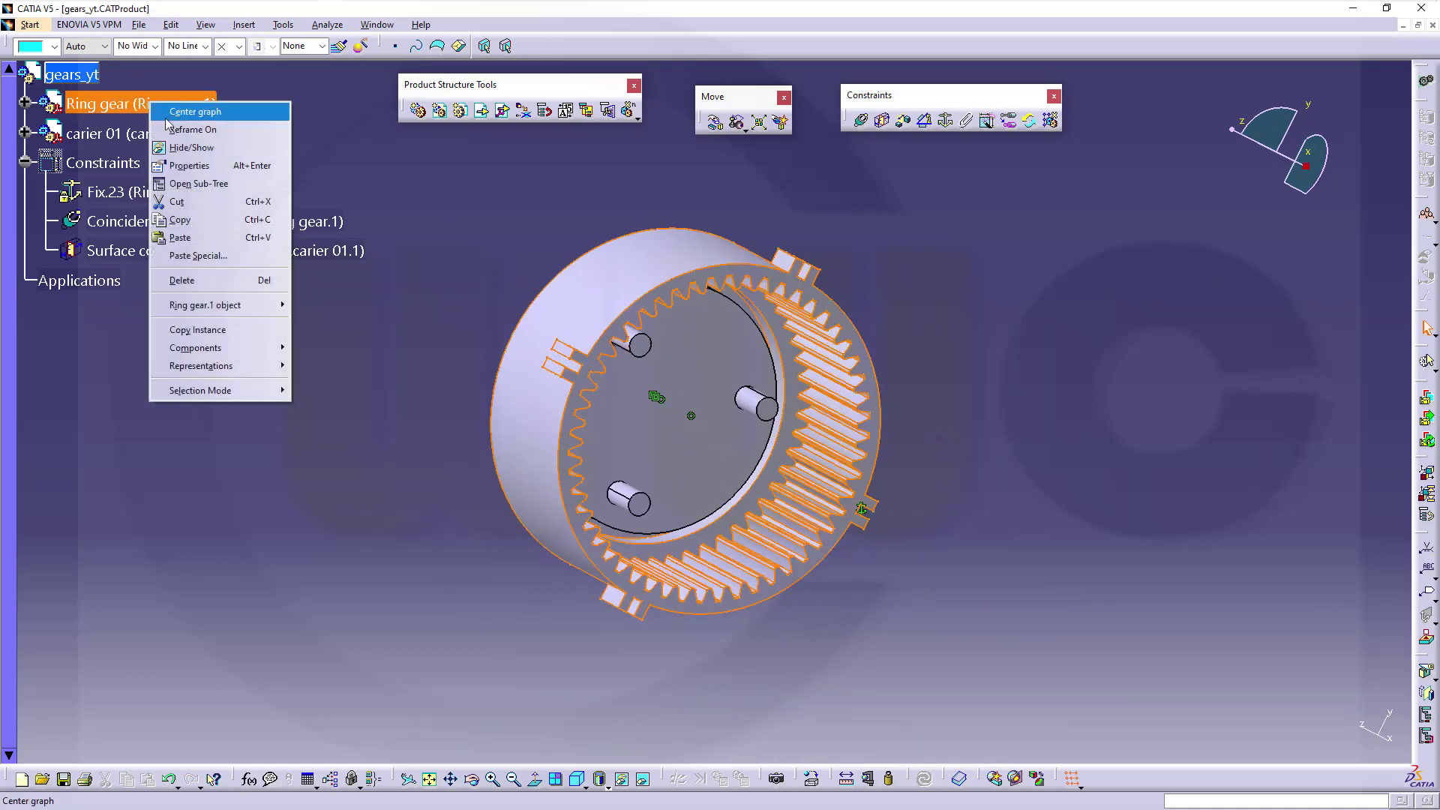
click(191, 147)
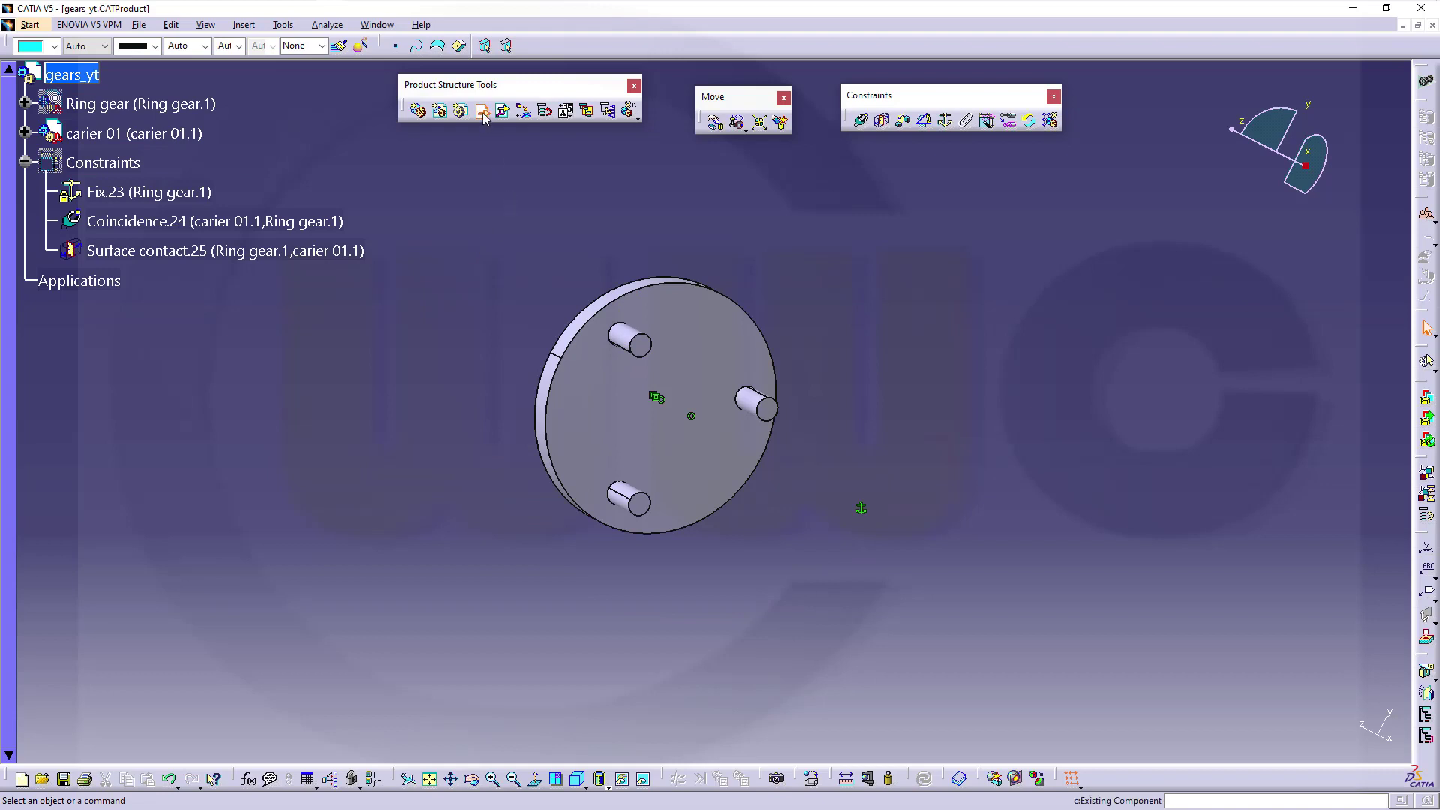
click(150, 103)
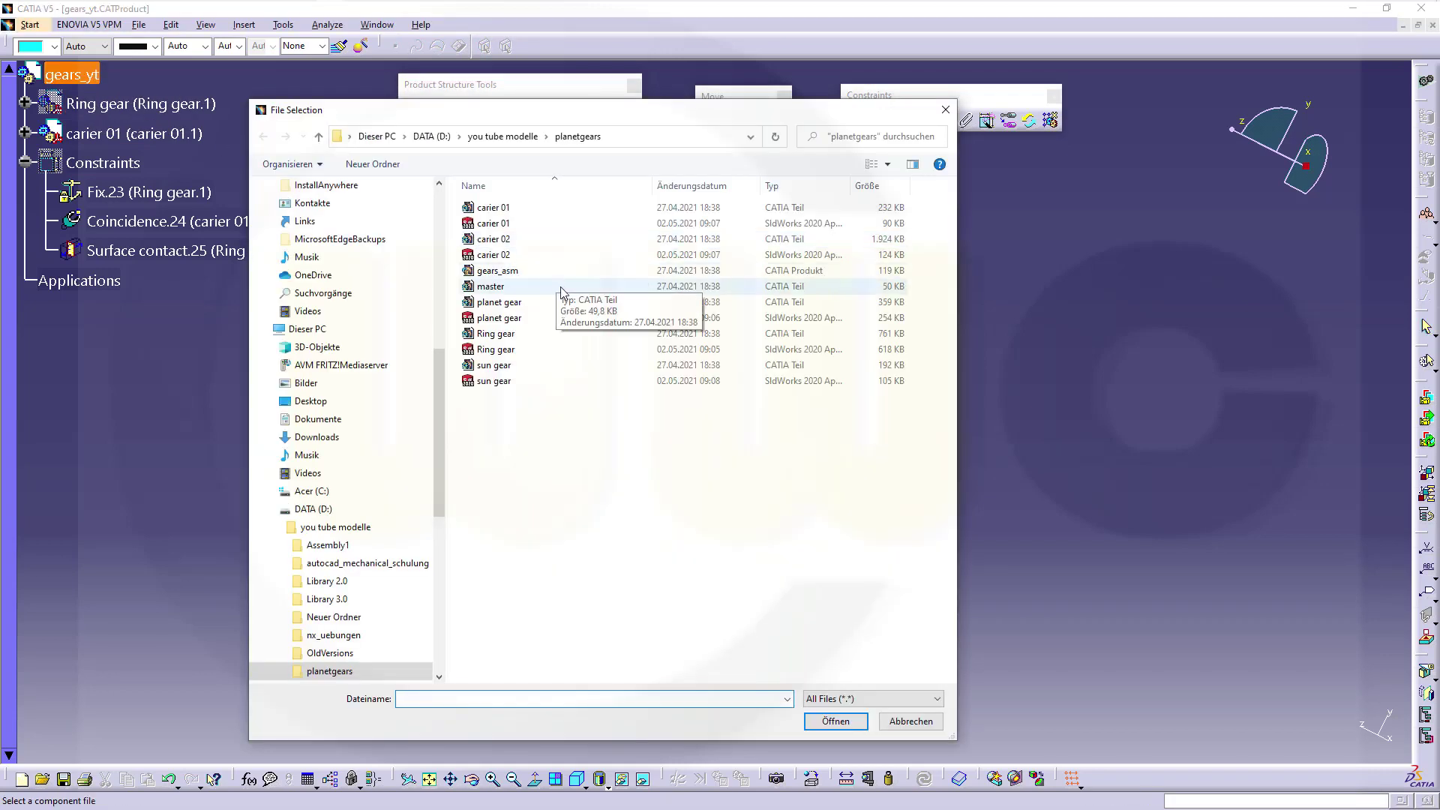
click(503, 320)
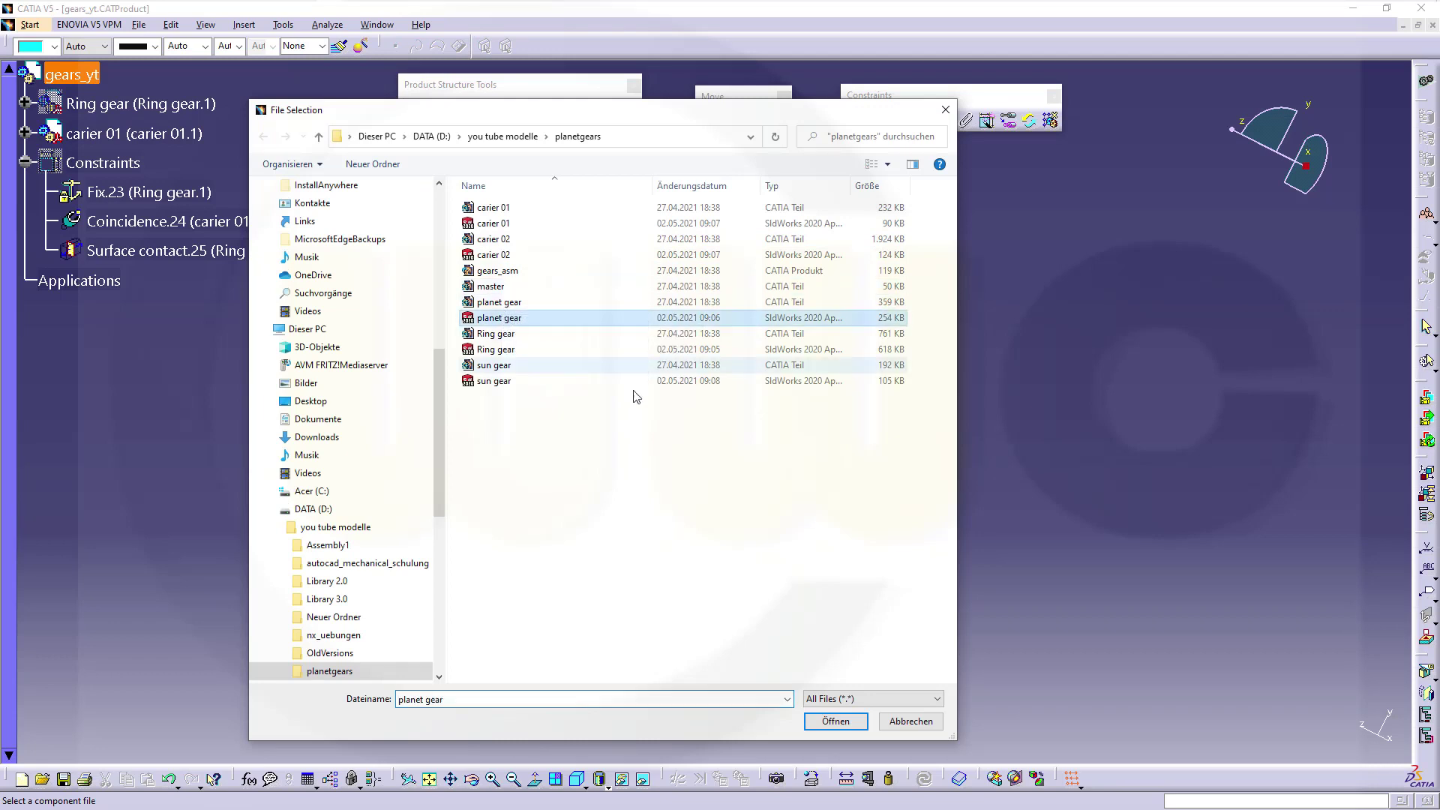
click(835, 722)
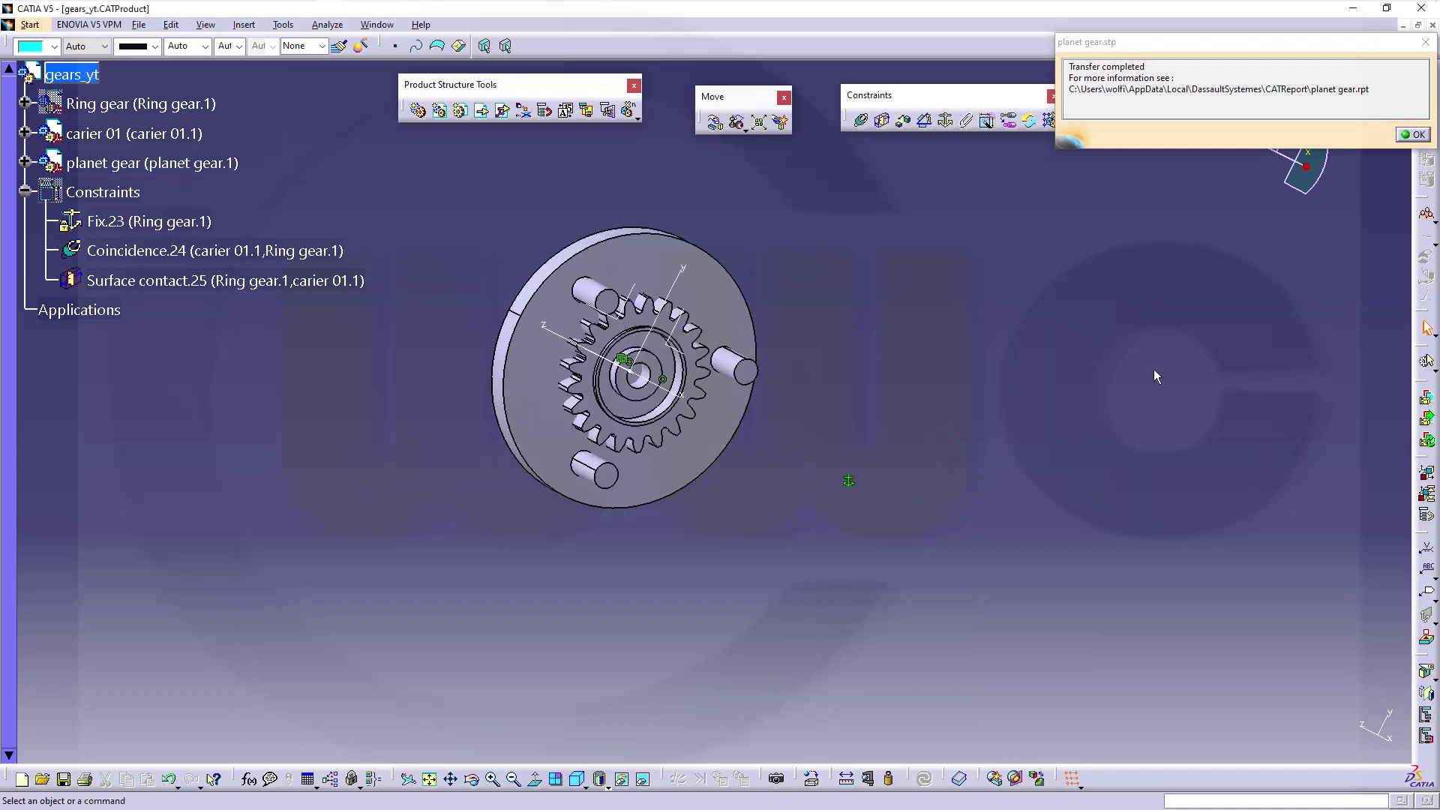
click(1413, 135)
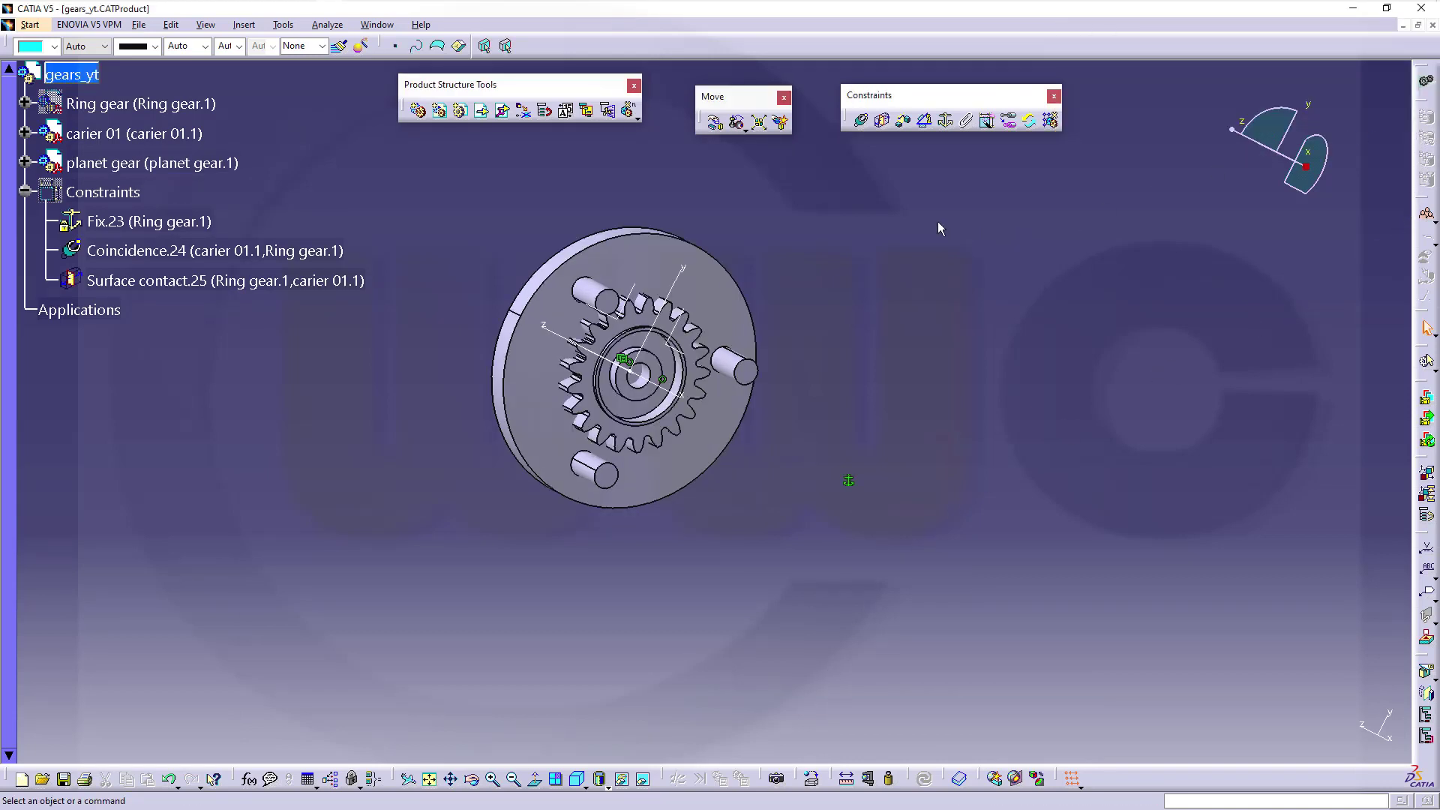
Step: Move the planet gear clear of the carrier with the compass, then reset the compass
mouse_move(1306, 165)
mouse_down()
mouse_move(728, 305)
mouse_move(562, 468)
mouse_up()
click(133, 162)
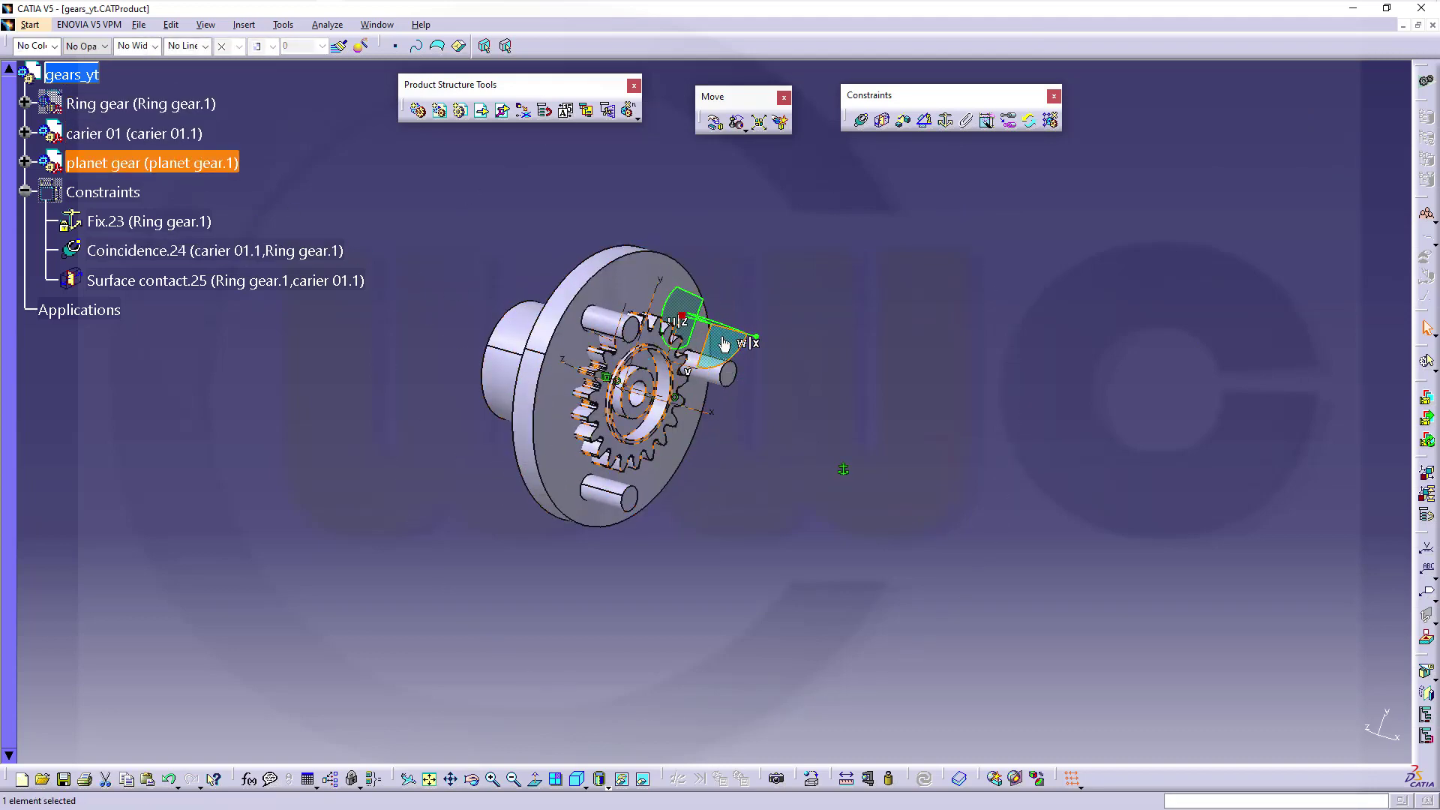
mouse_move(725, 329)
mouse_down()
mouse_move(1077, 436)
mouse_move(1124, 518)
mouse_up()
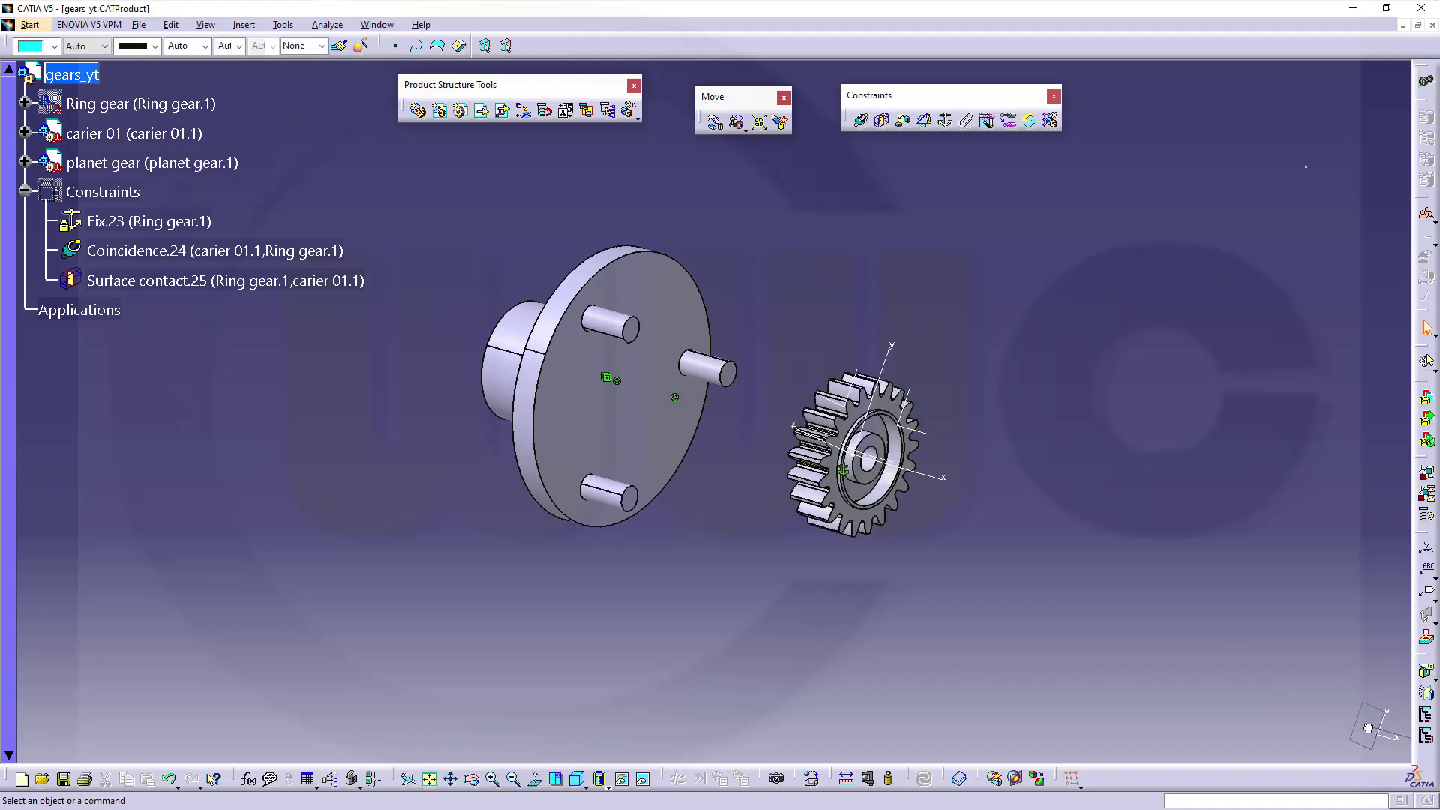
drag(1381, 733, 1379, 730)
Step: Multi-instantiate planet gear.1 five times at 25 mm spacing along Y
click(637, 116)
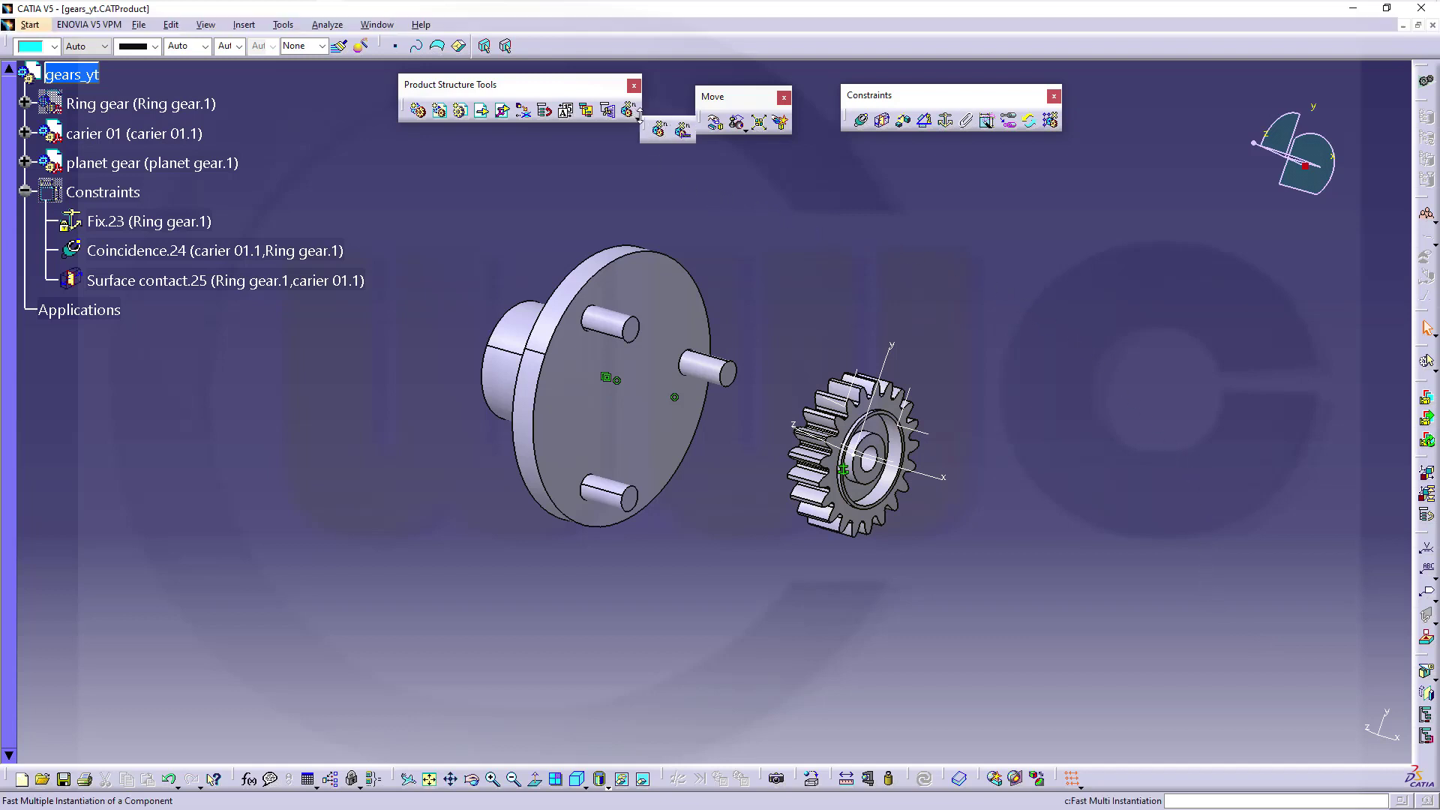
click(683, 130)
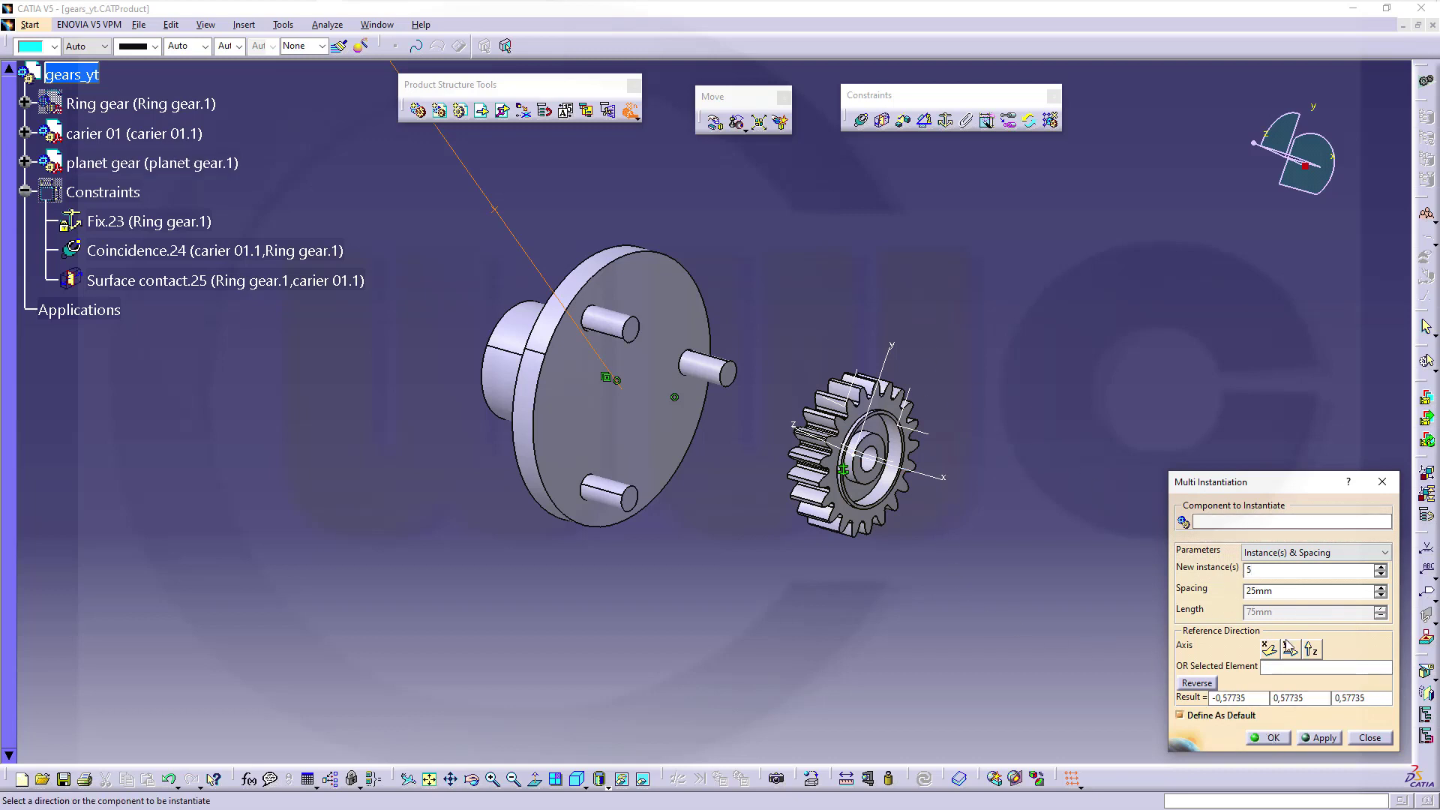
click(1292, 652)
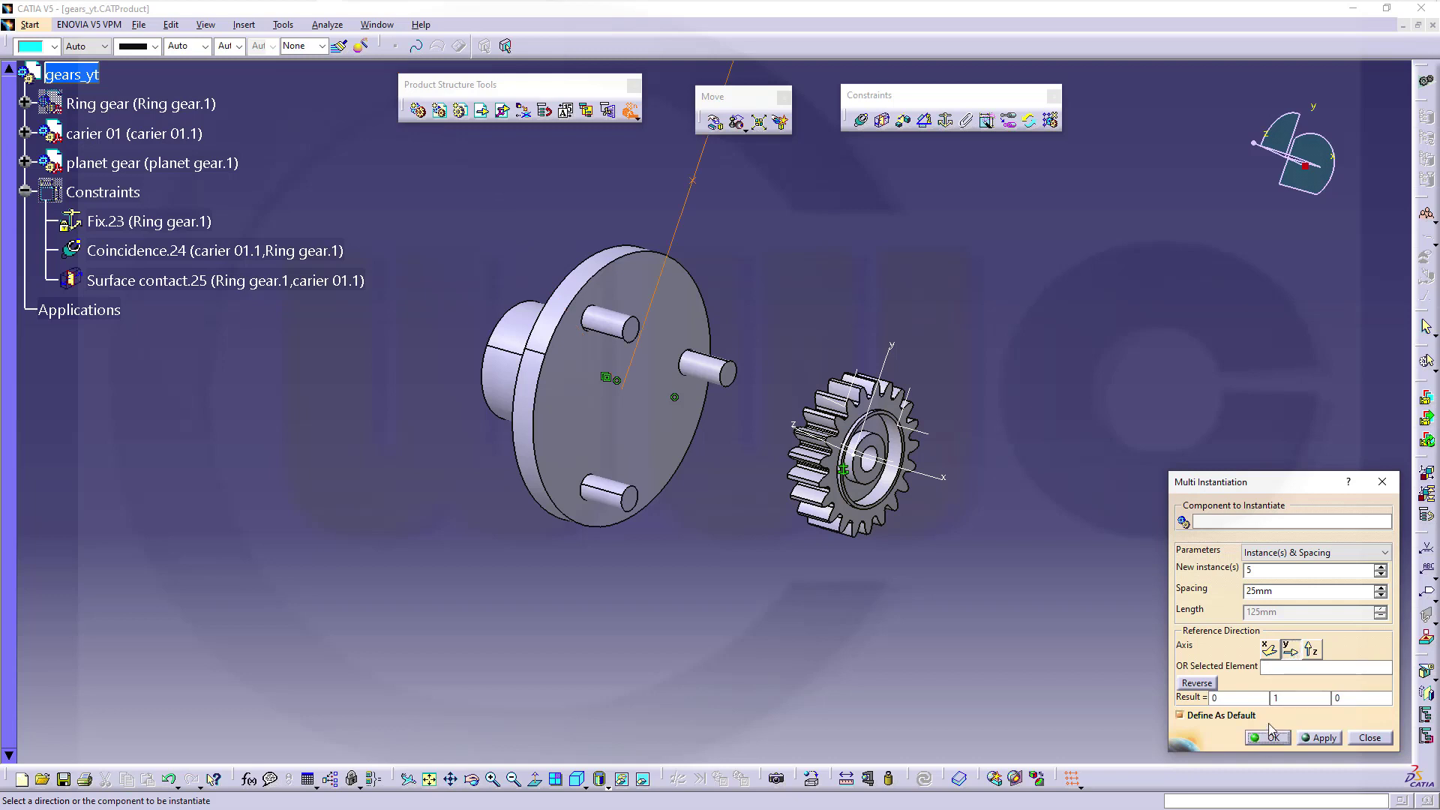
ctrl+middle_drag(1091, 523, 1044, 653)
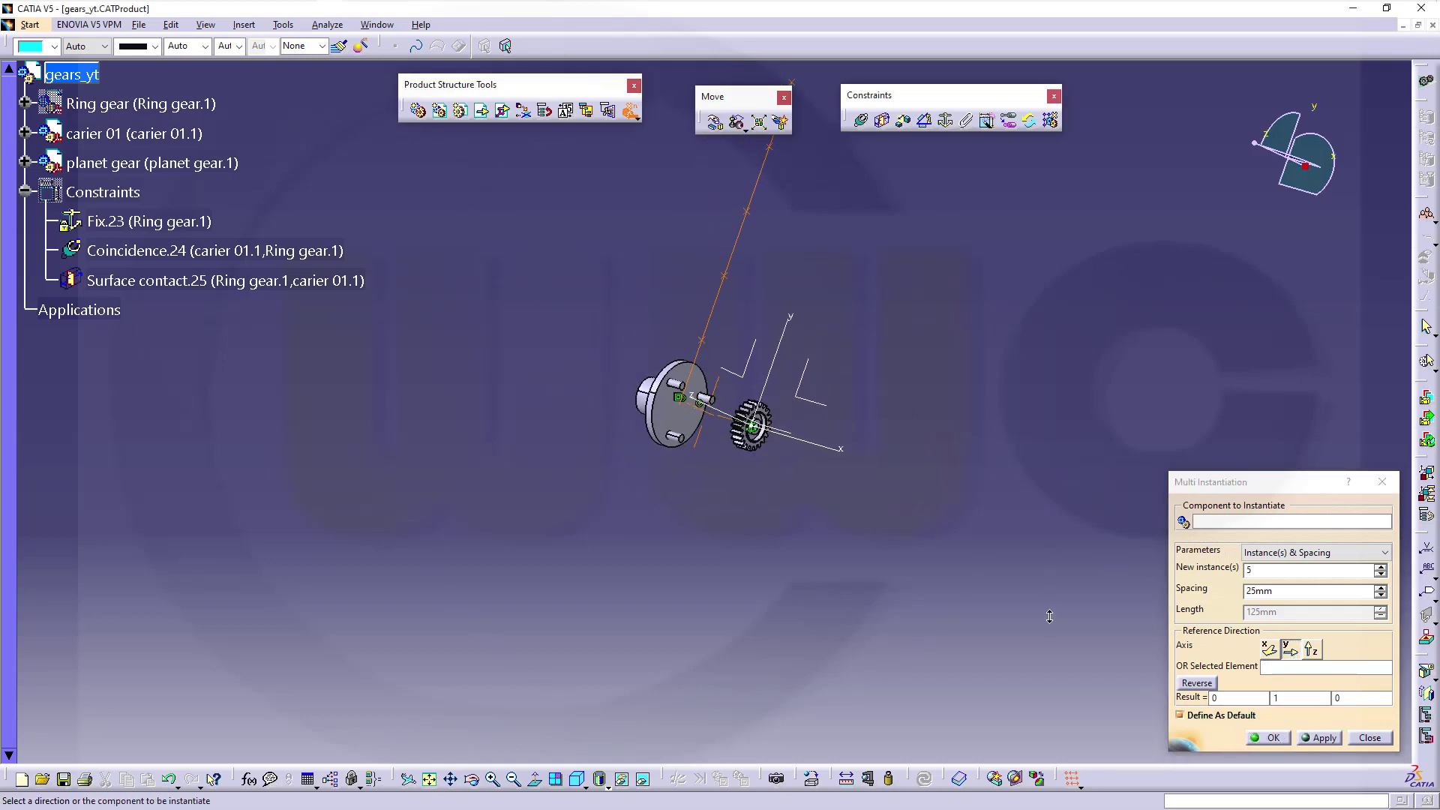
click(1288, 739)
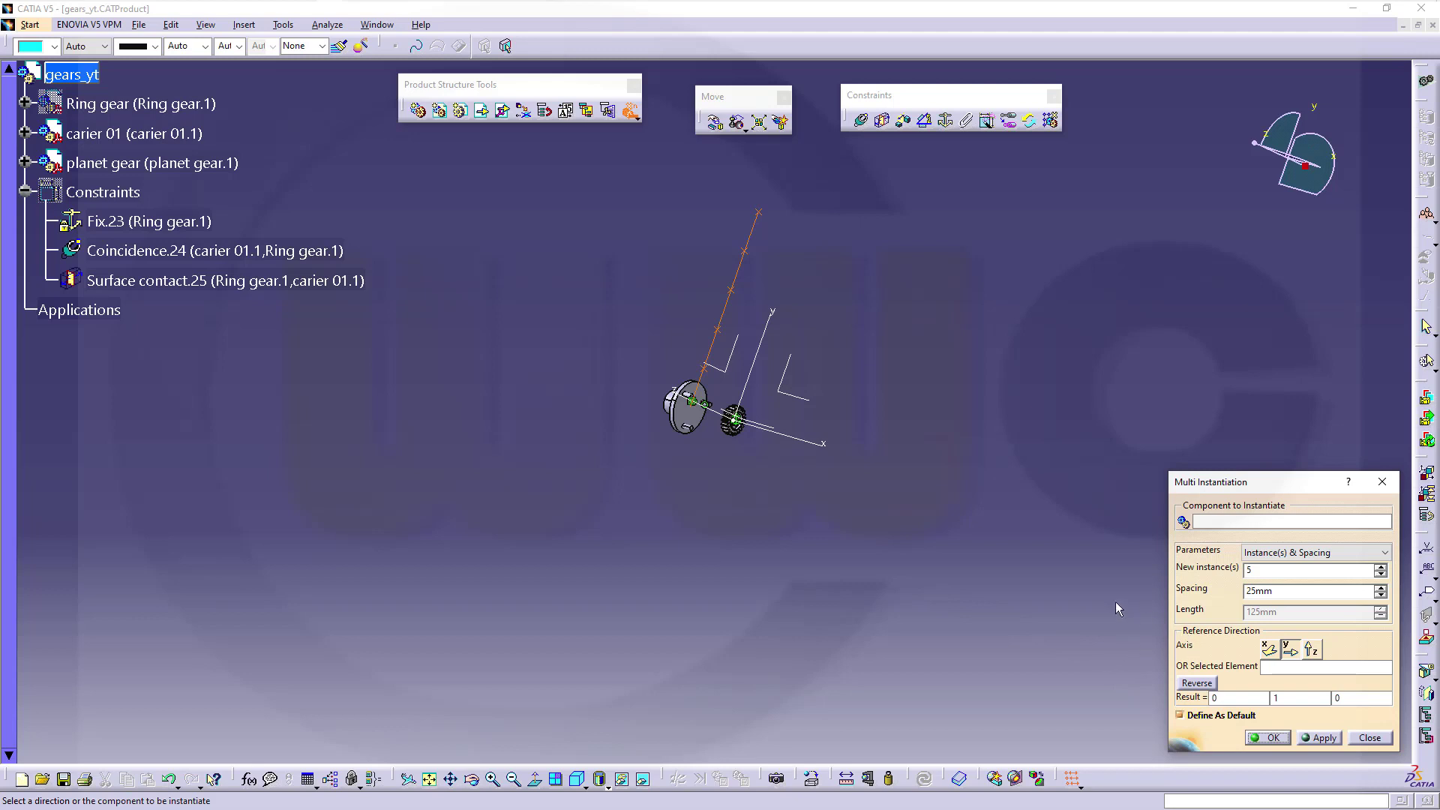
middle_drag(778, 518, 775, 490)
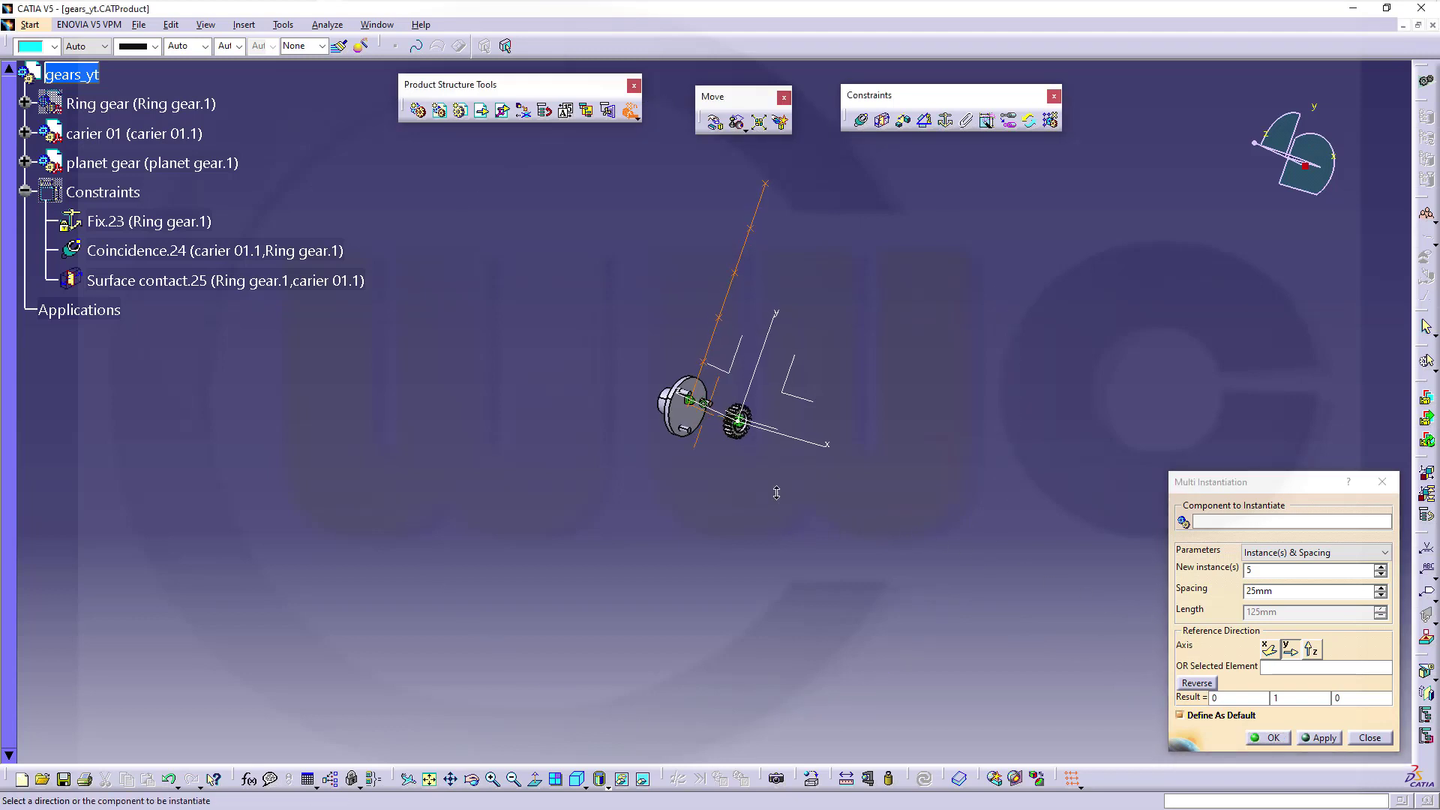
click(1237, 520)
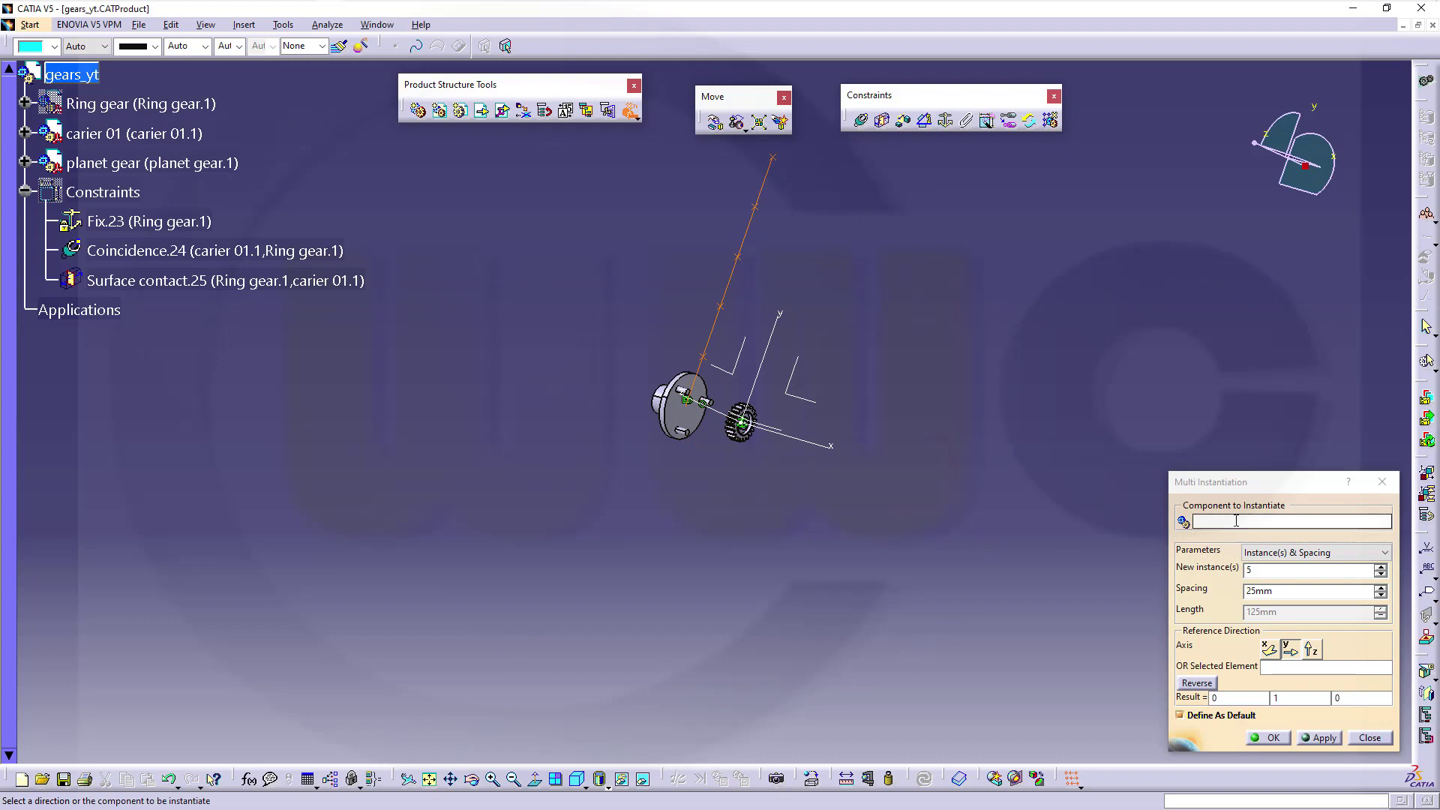
click(180, 166)
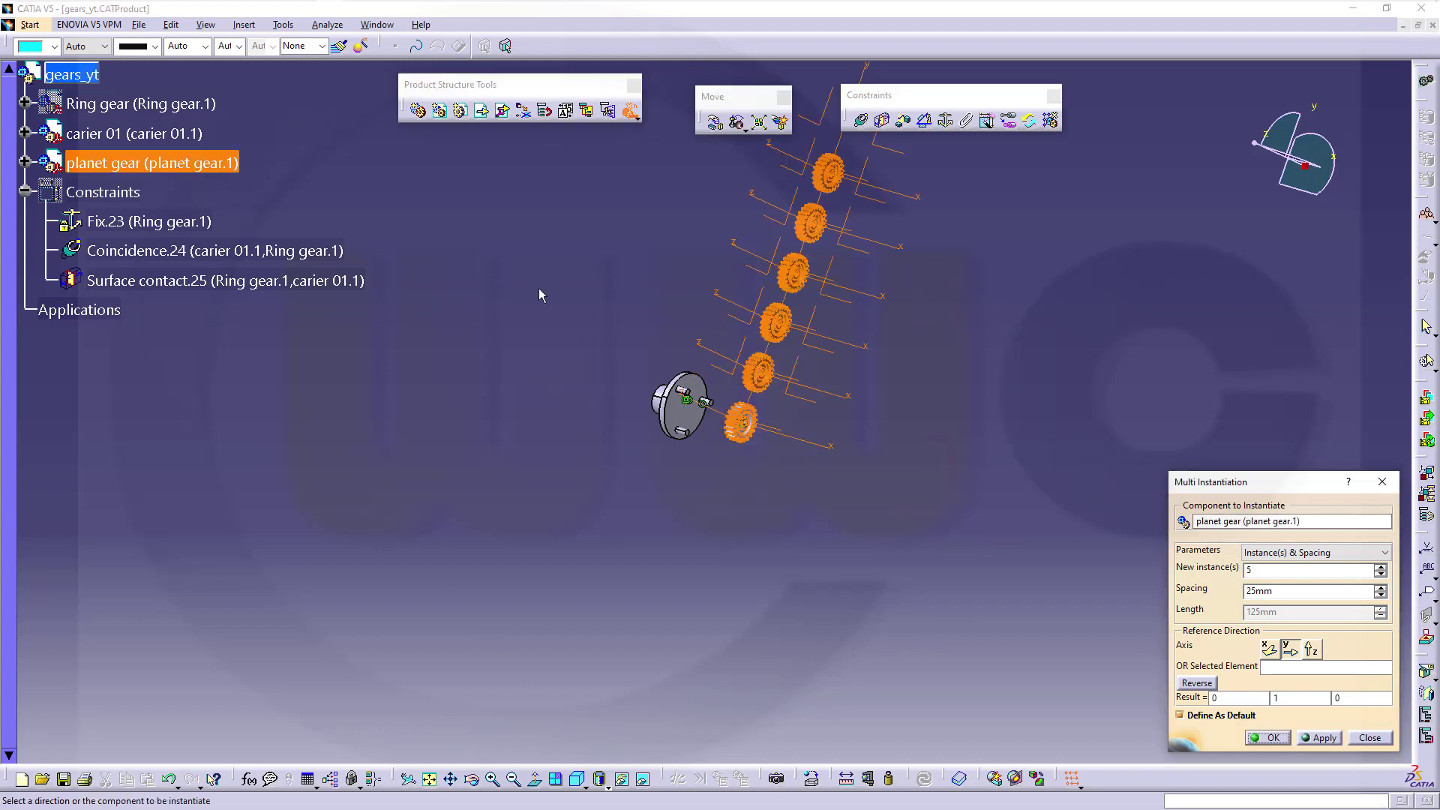
click(1271, 739)
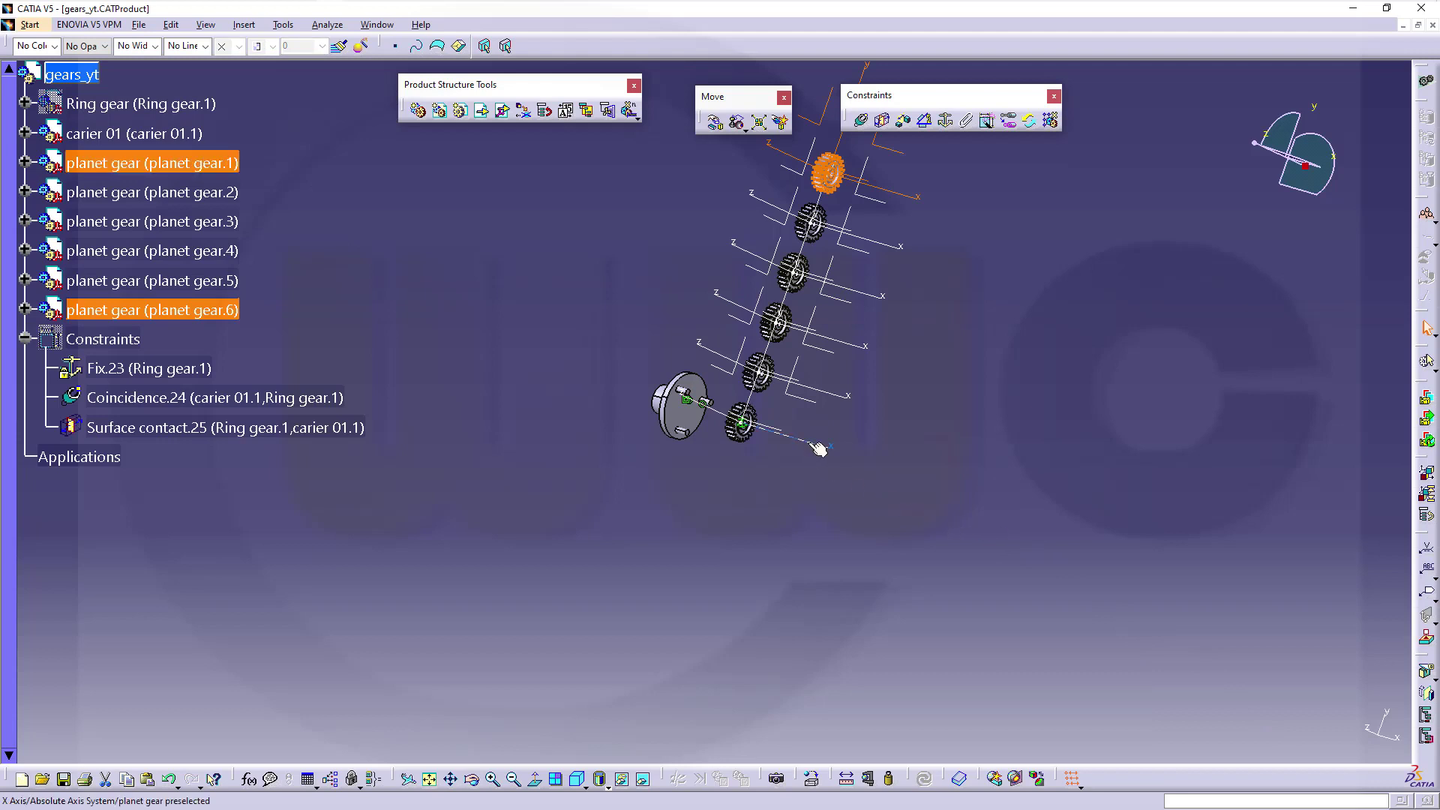
right_click(814, 439)
Step: Hide the gear axis systems and make planet gear.1 coaxial with a carrier pin
click(870, 492)
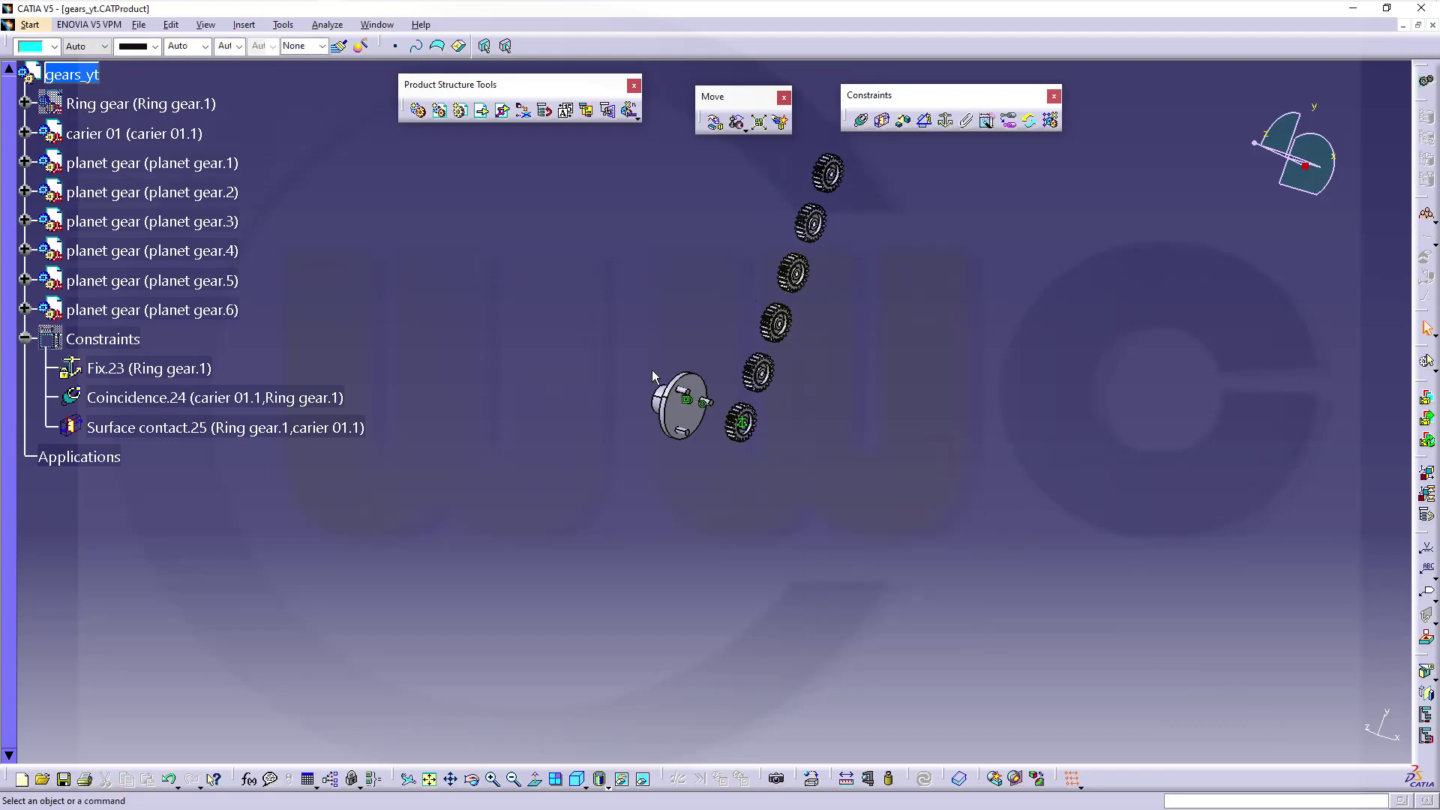
mouse_move(814, 416)
middle_down()
mouse_move(803, 545)
mouse_move(696, 515)
middle_up()
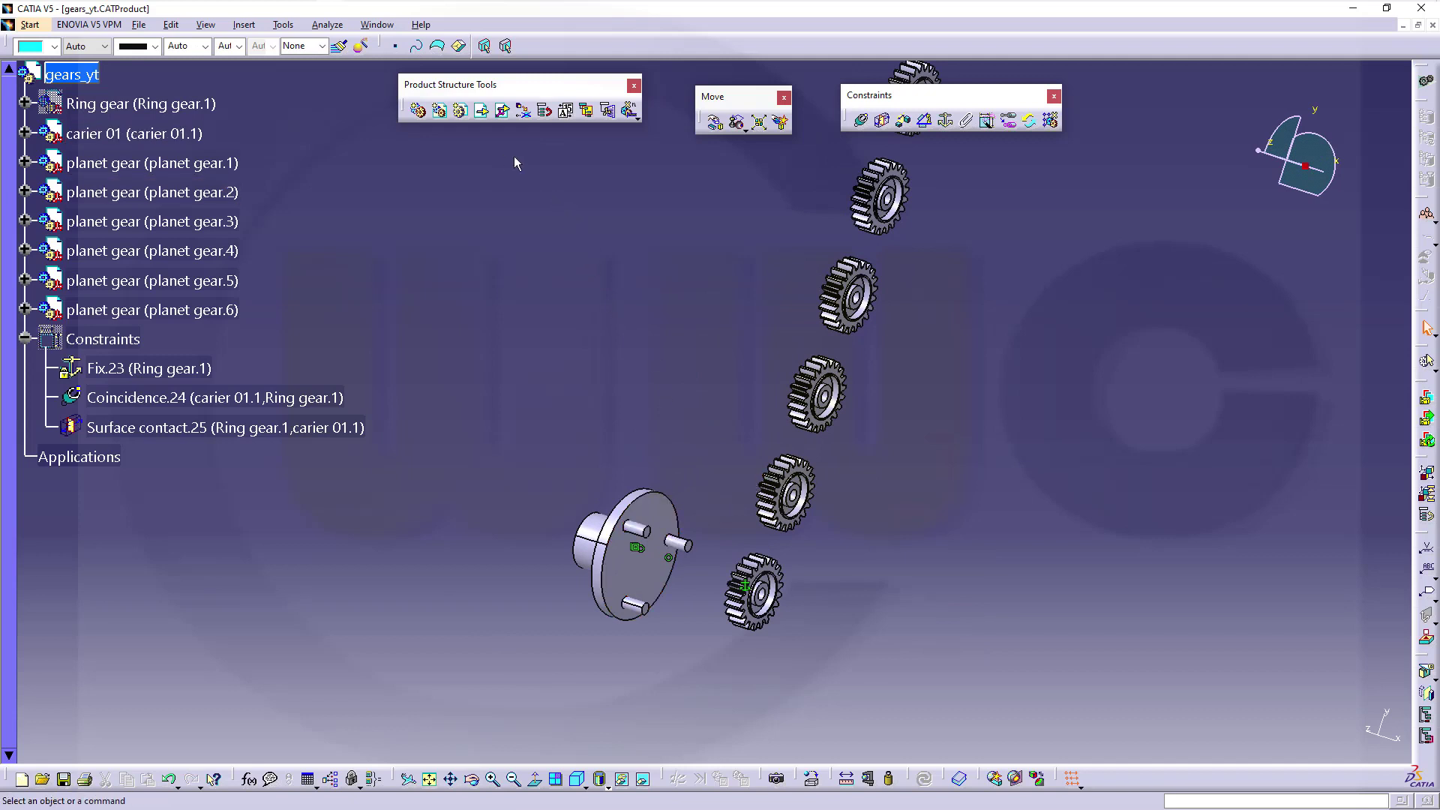
click(863, 121)
middle_drag(825, 649, 759, 534)
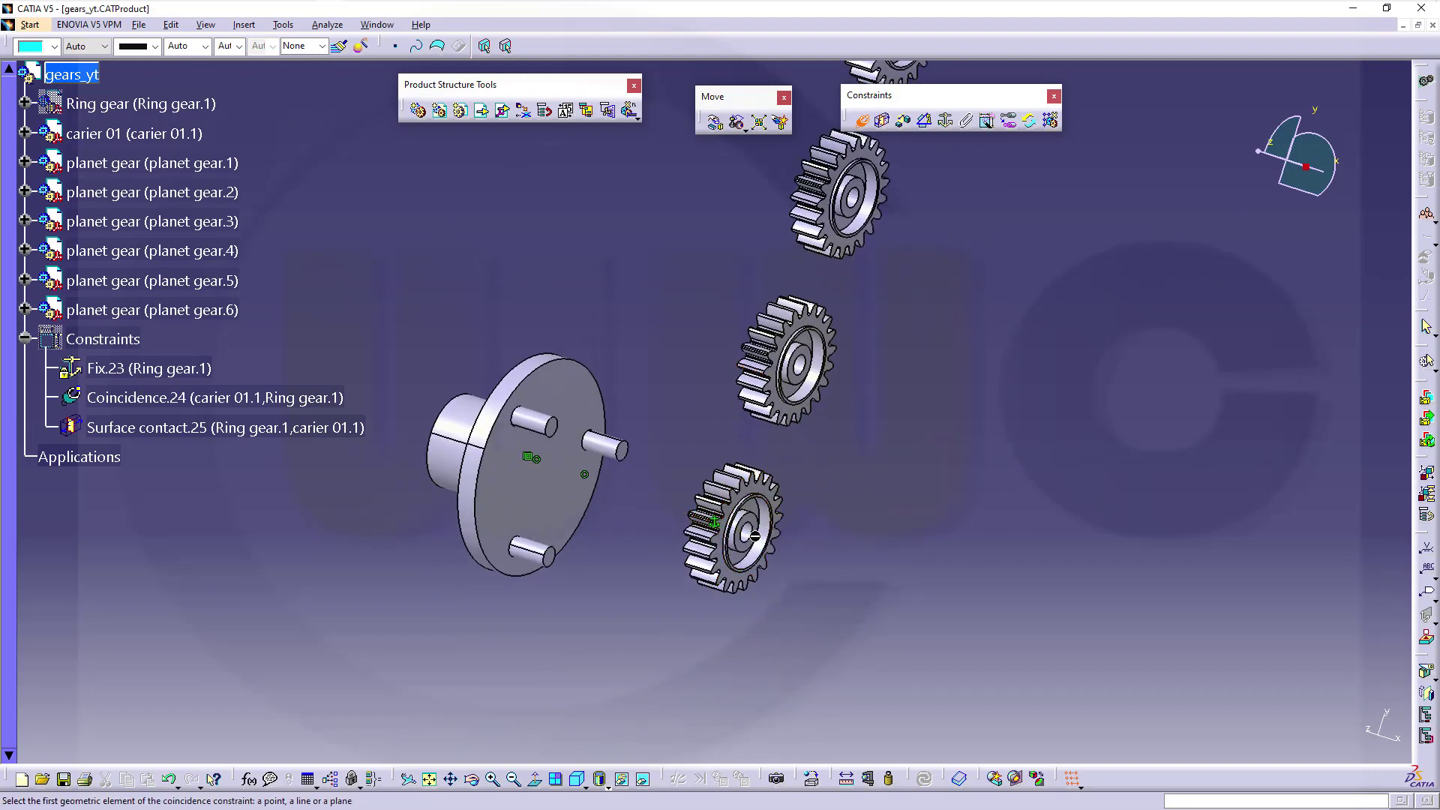
click(711, 521)
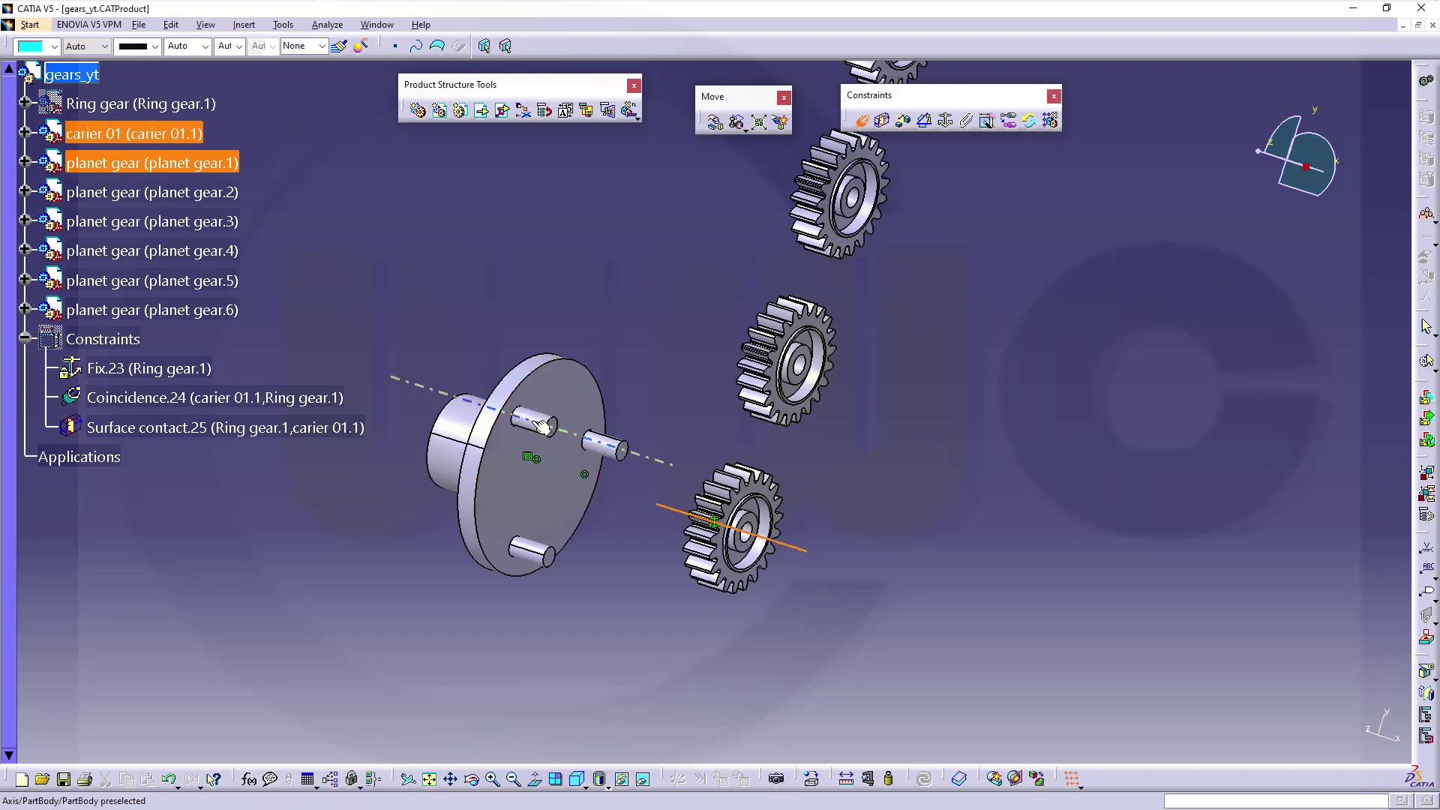
click(539, 419)
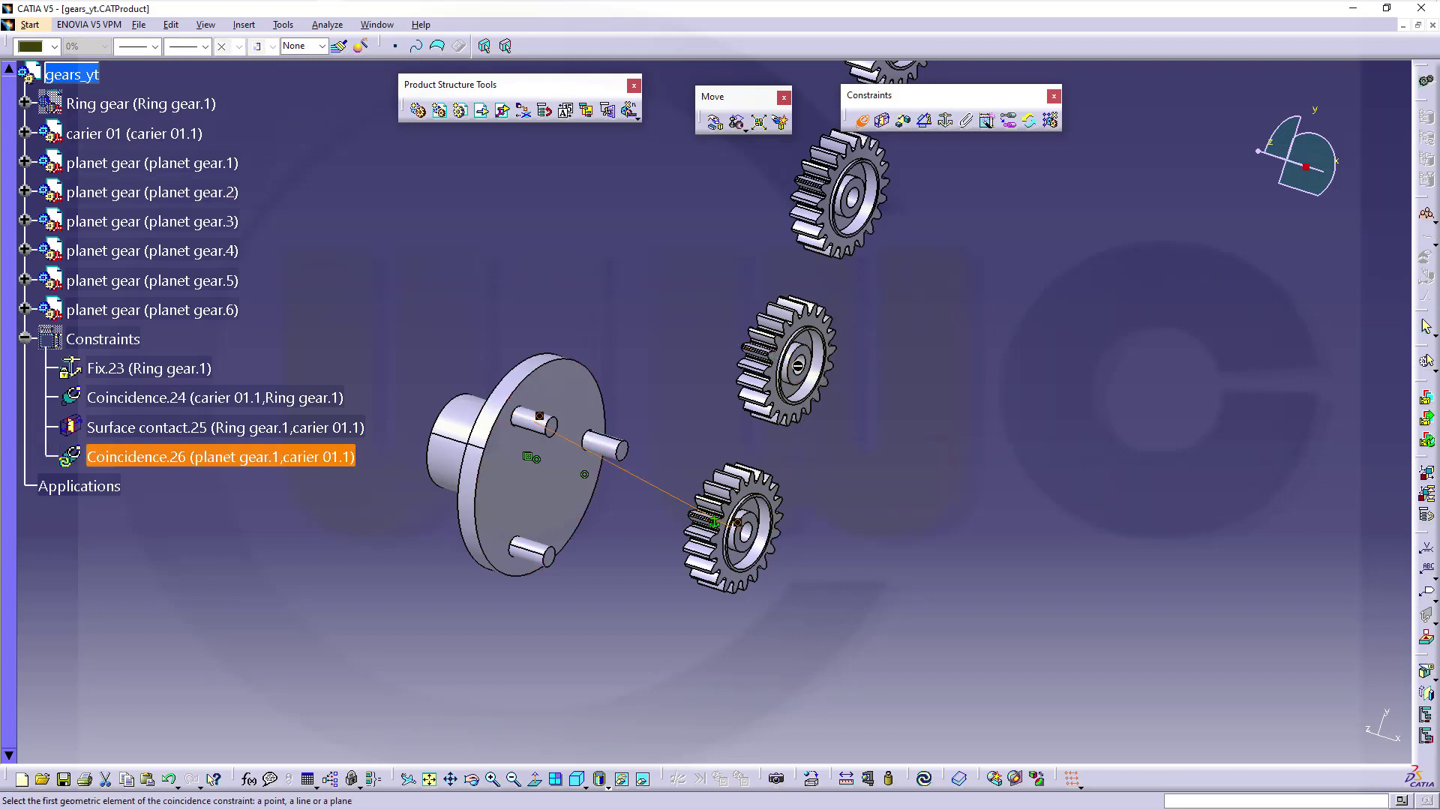
Step: Make planet gears 2 and 3 coaxial with carrier pins and update the assembly
click(810, 376)
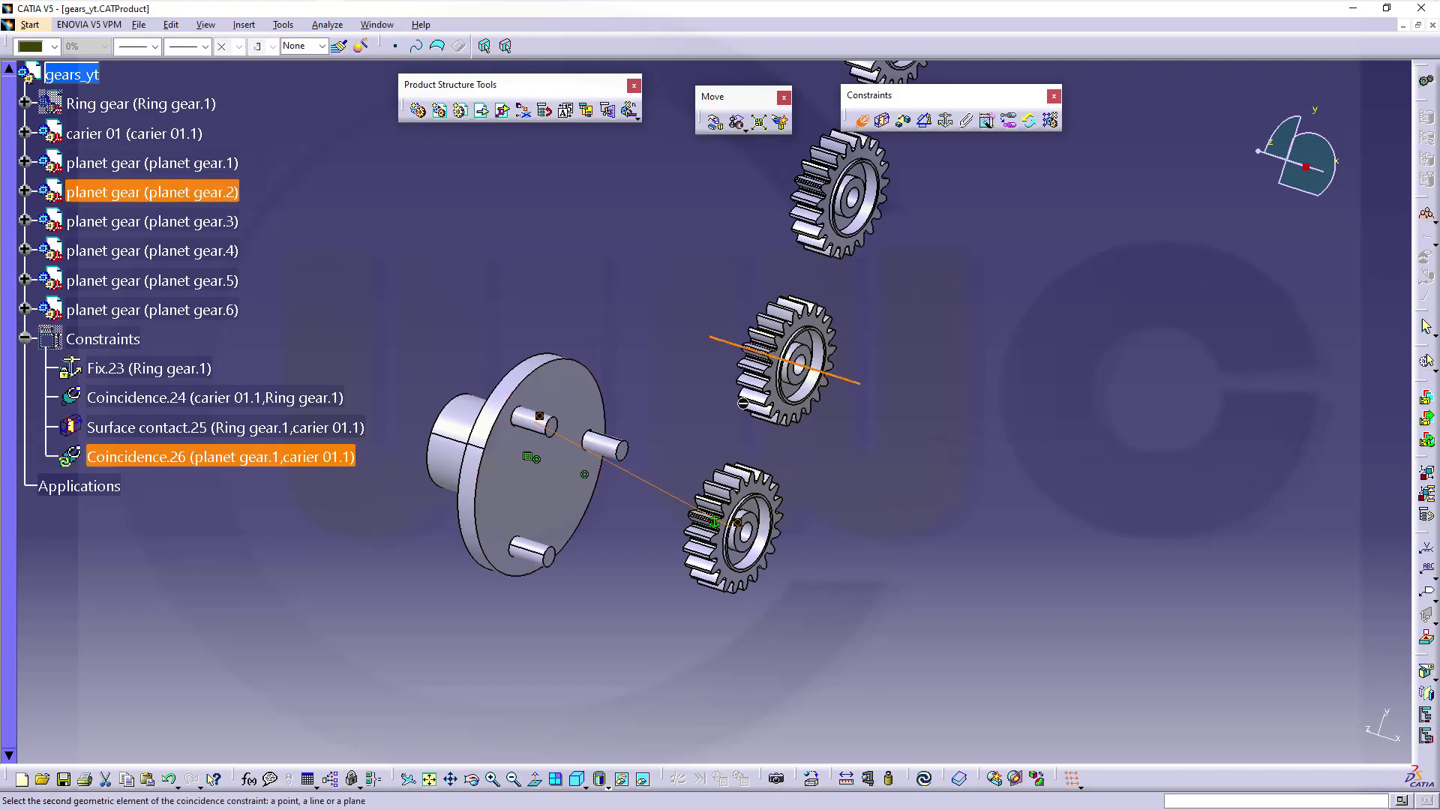
click(604, 443)
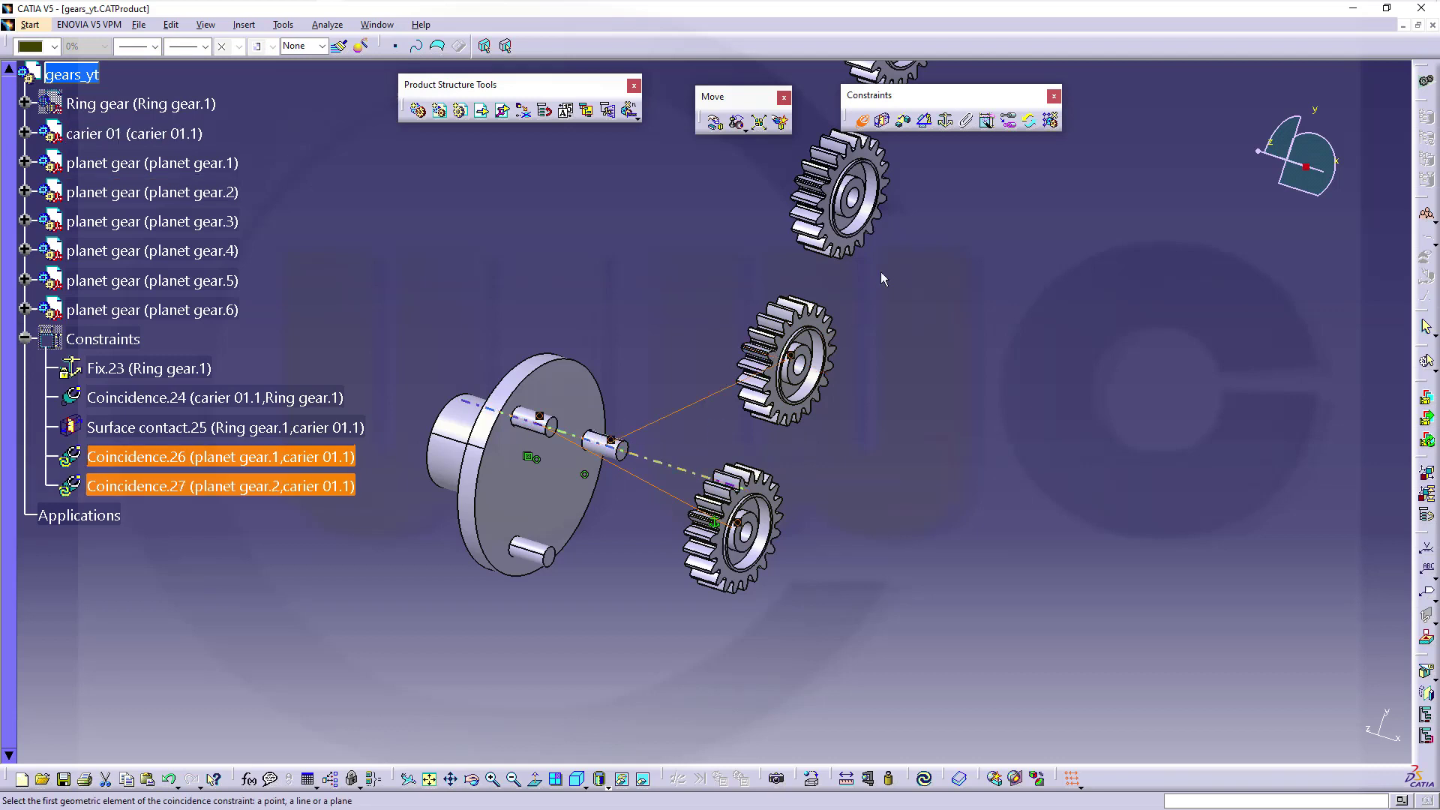
click(858, 205)
click(545, 553)
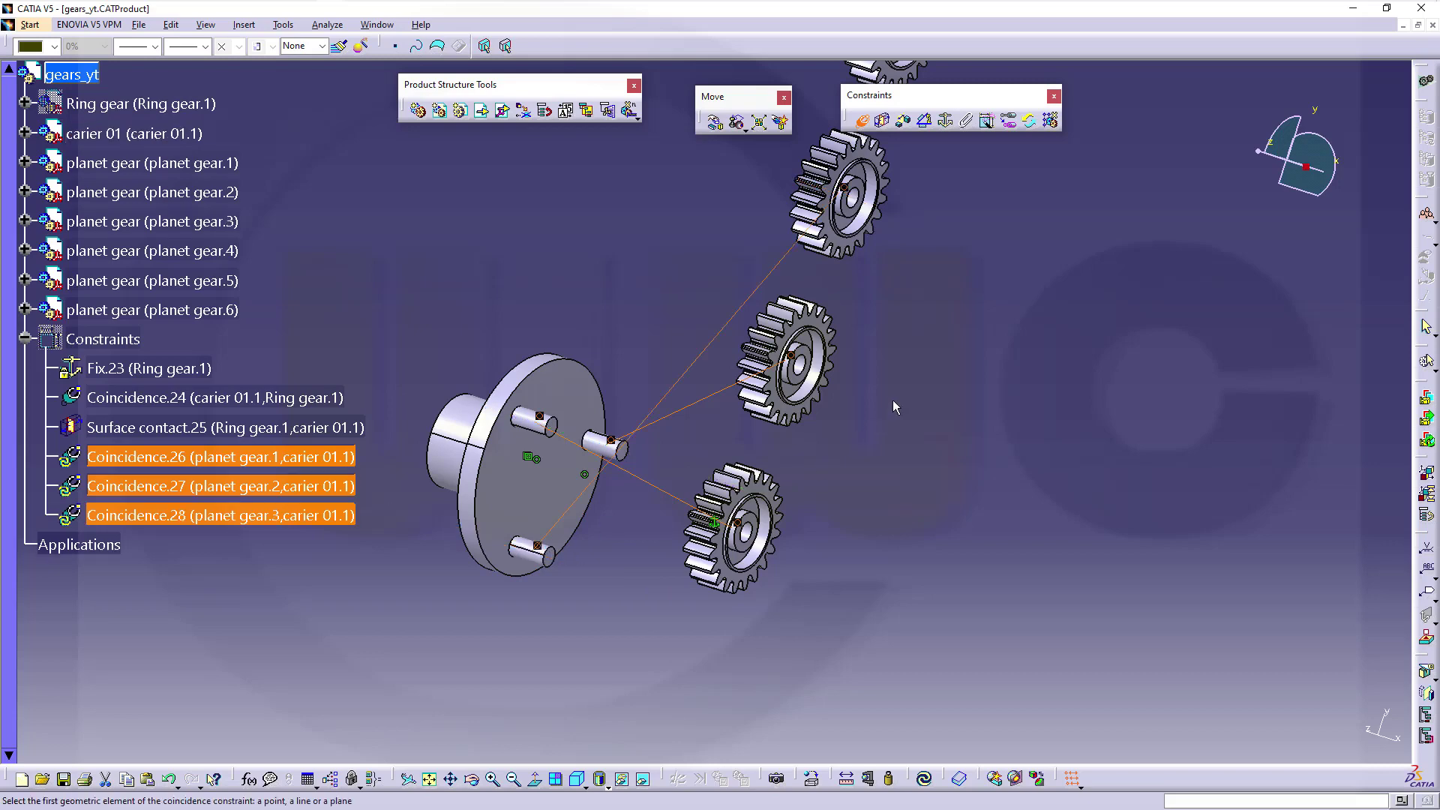
click(925, 779)
middle_drag(654, 460, 810, 332)
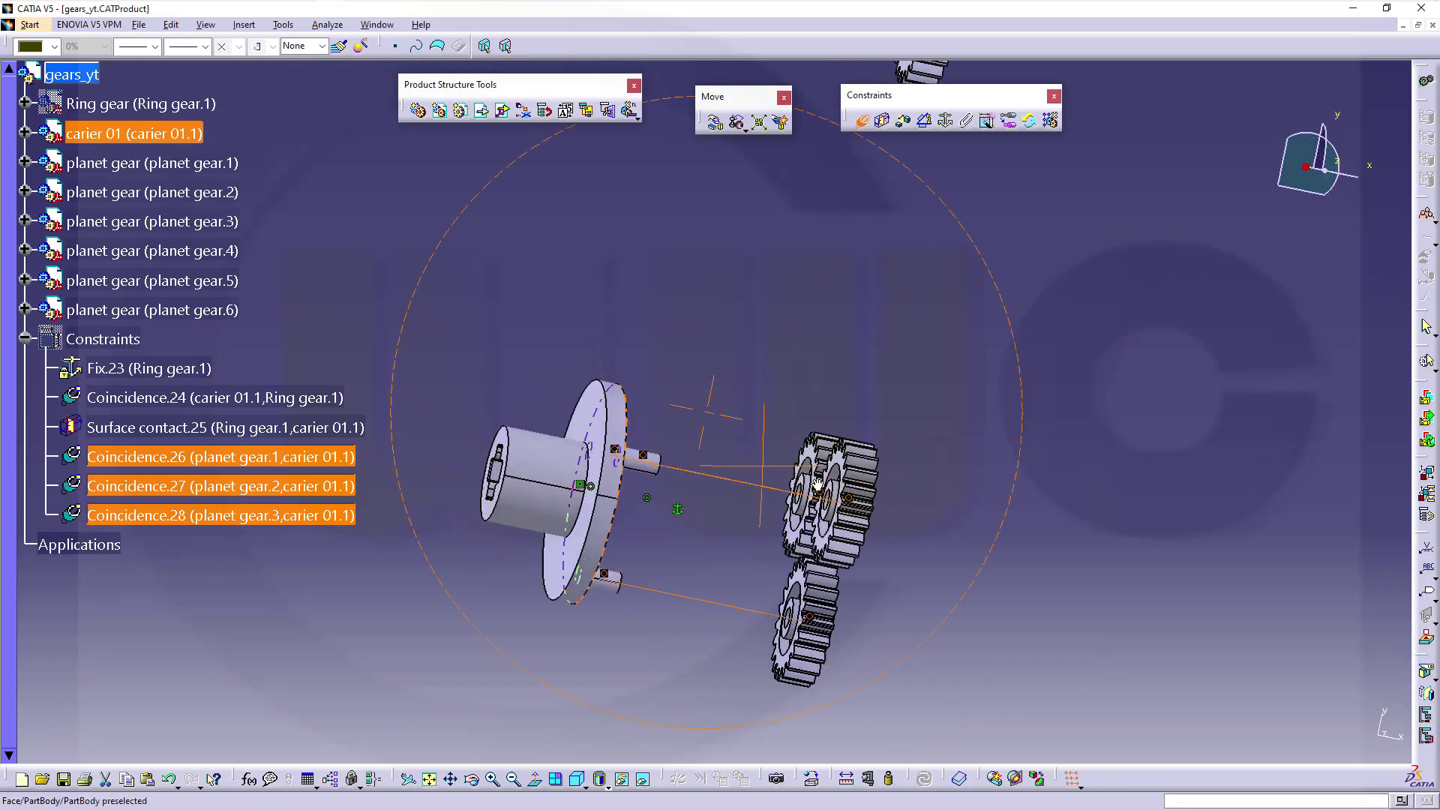
Step: Put planet gear.2 in surface contact with the carrier's flat face
click(862, 121)
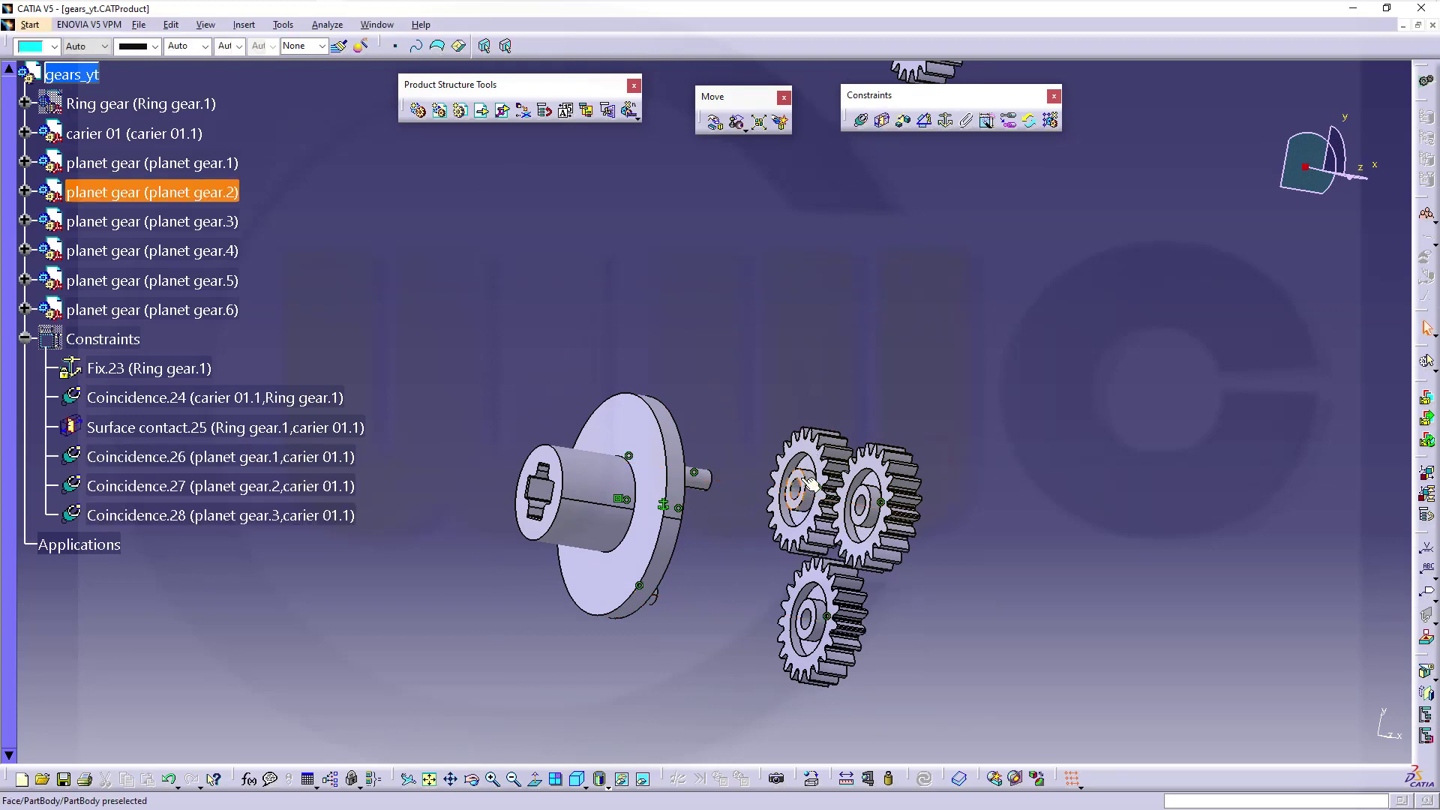
middle_drag(764, 404, 582, 431)
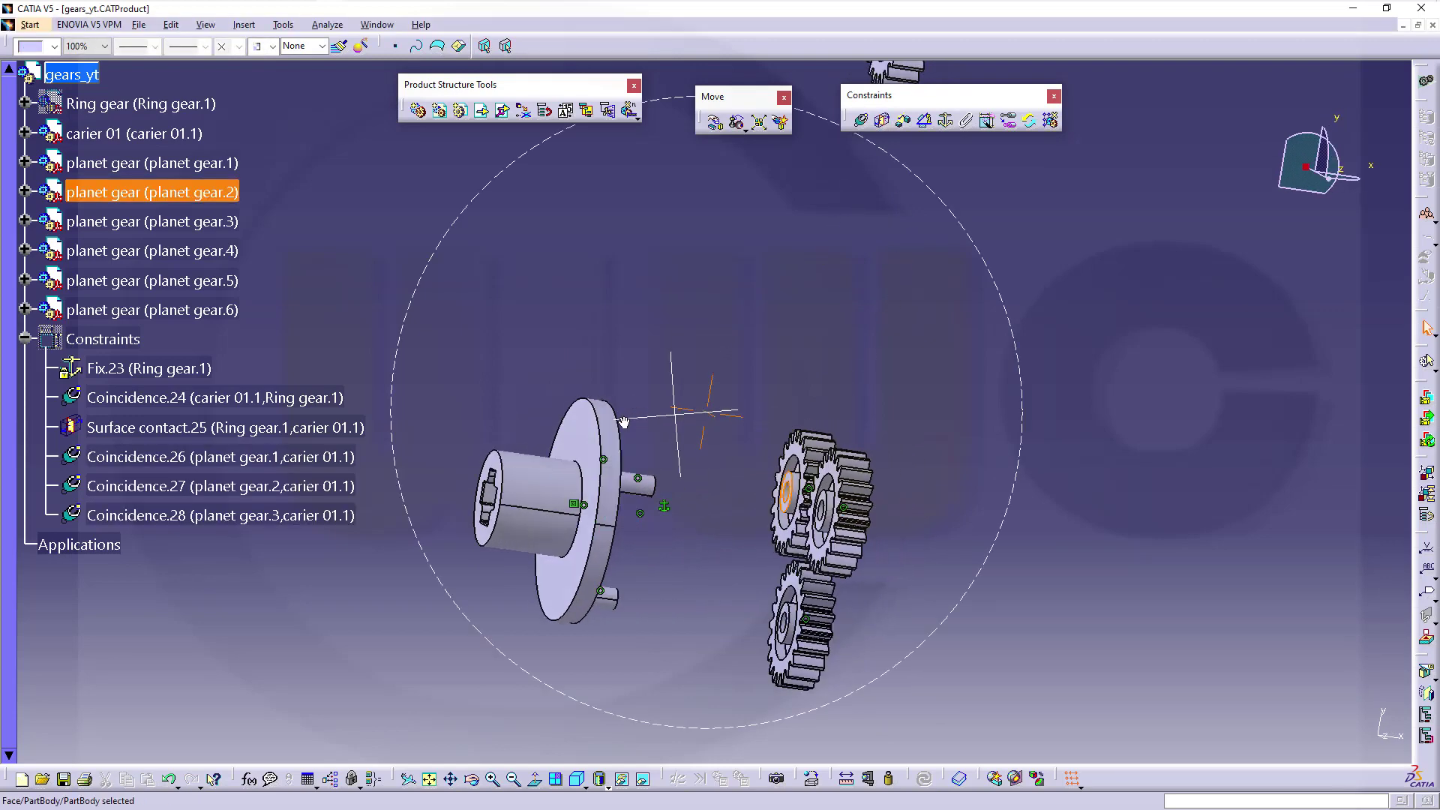
click(581, 431)
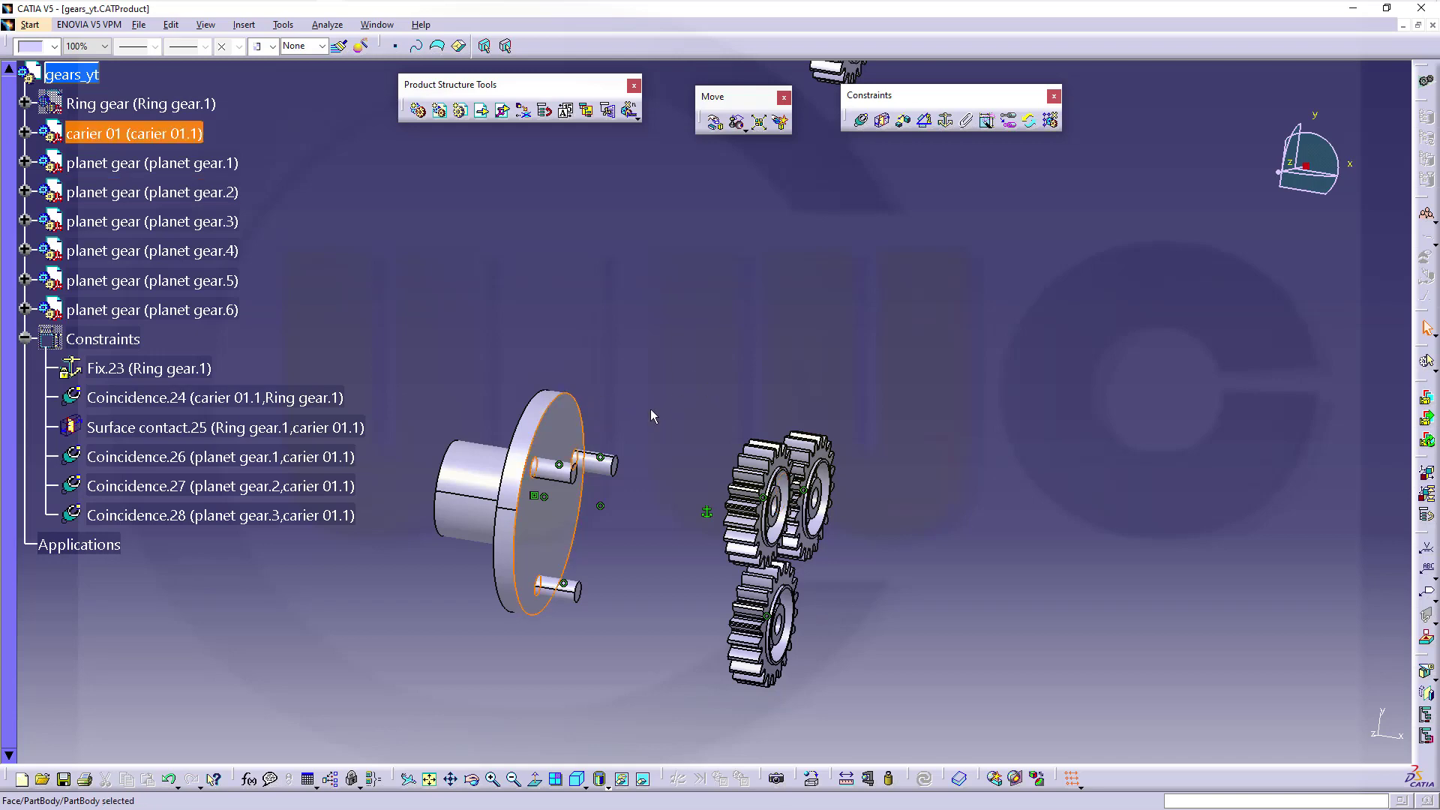
middle_drag(667, 409, 848, 281)
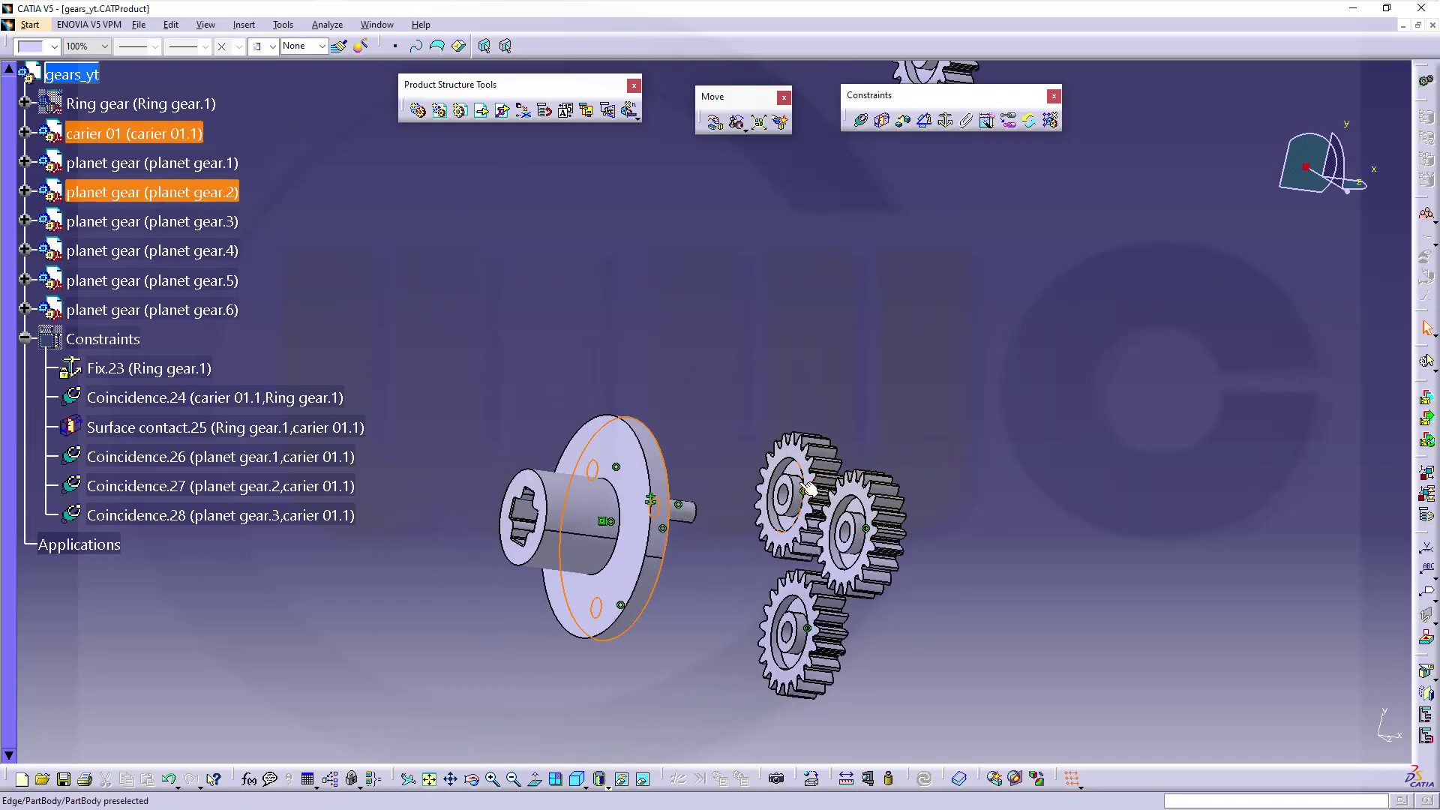
click(883, 120)
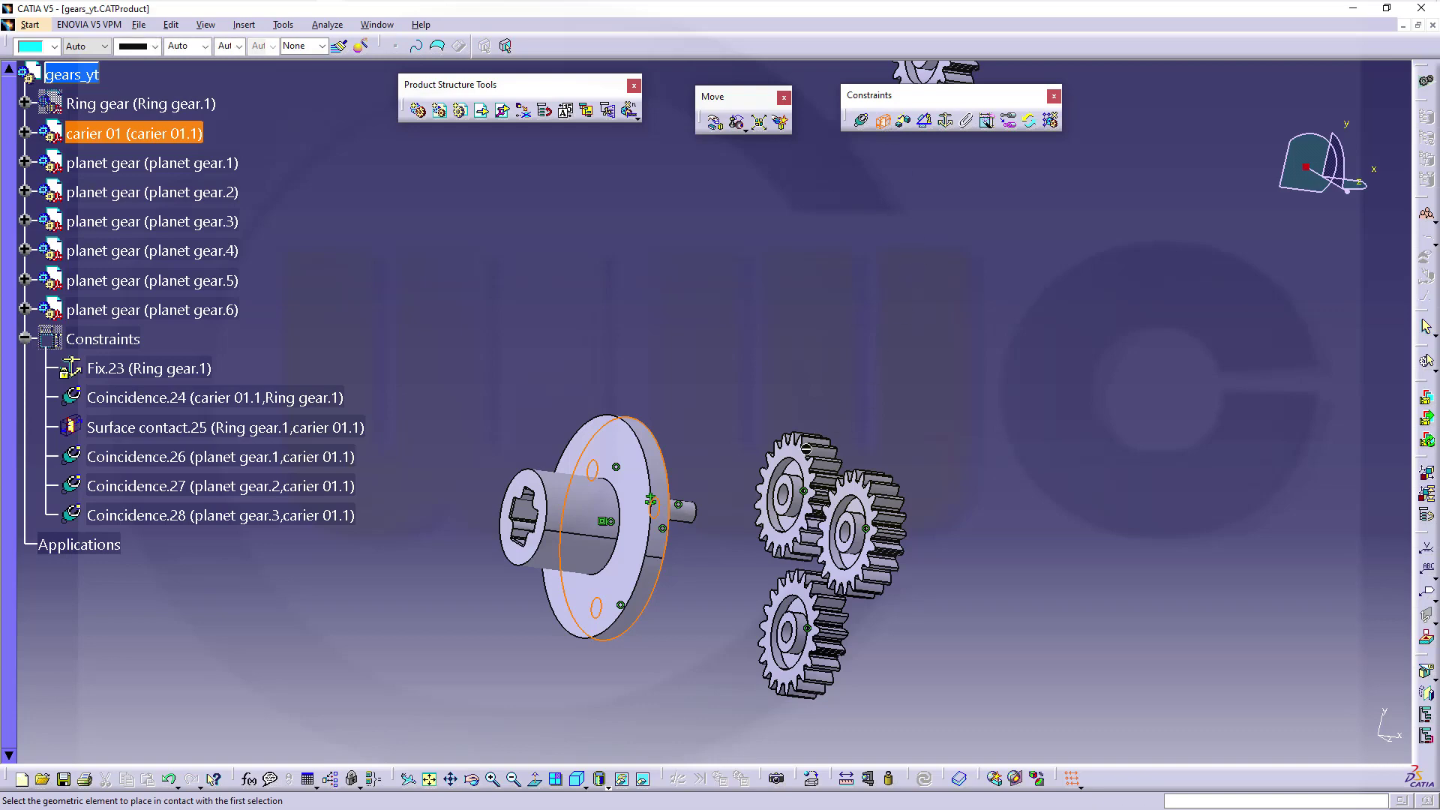
click(794, 487)
Step: Add carrier-face contacts for planet gears 1 and 3, then update the assembly
middle_drag(751, 421, 629, 347)
mouse_move(724, 547)
middle_down()
mouse_move(579, 513)
mouse_move(699, 401)
mouse_move(788, 472)
middle_up()
click(579, 514)
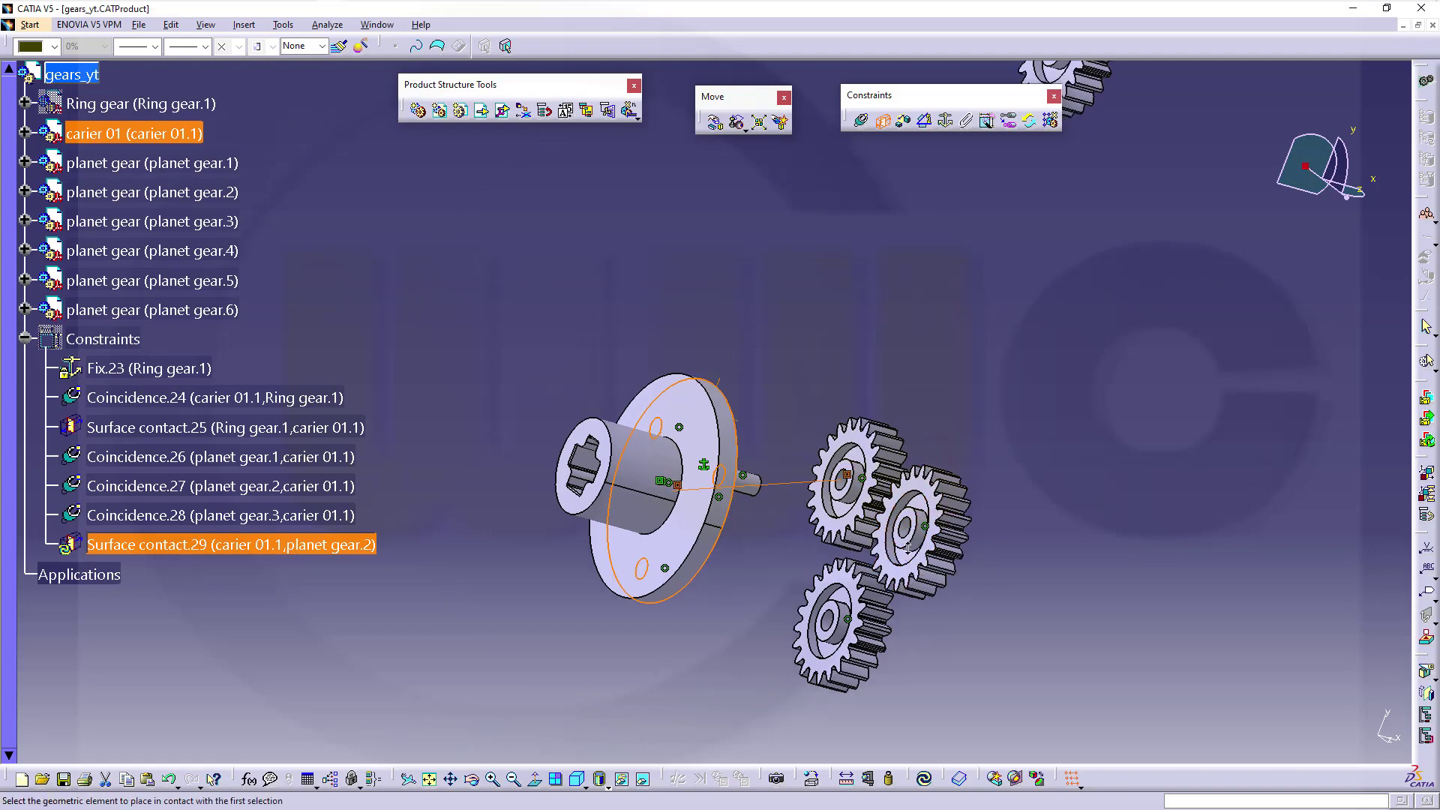
mouse_move(905, 539)
middle_down()
mouse_move(1000, 608)
mouse_move(589, 396)
middle_up()
click(1000, 609)
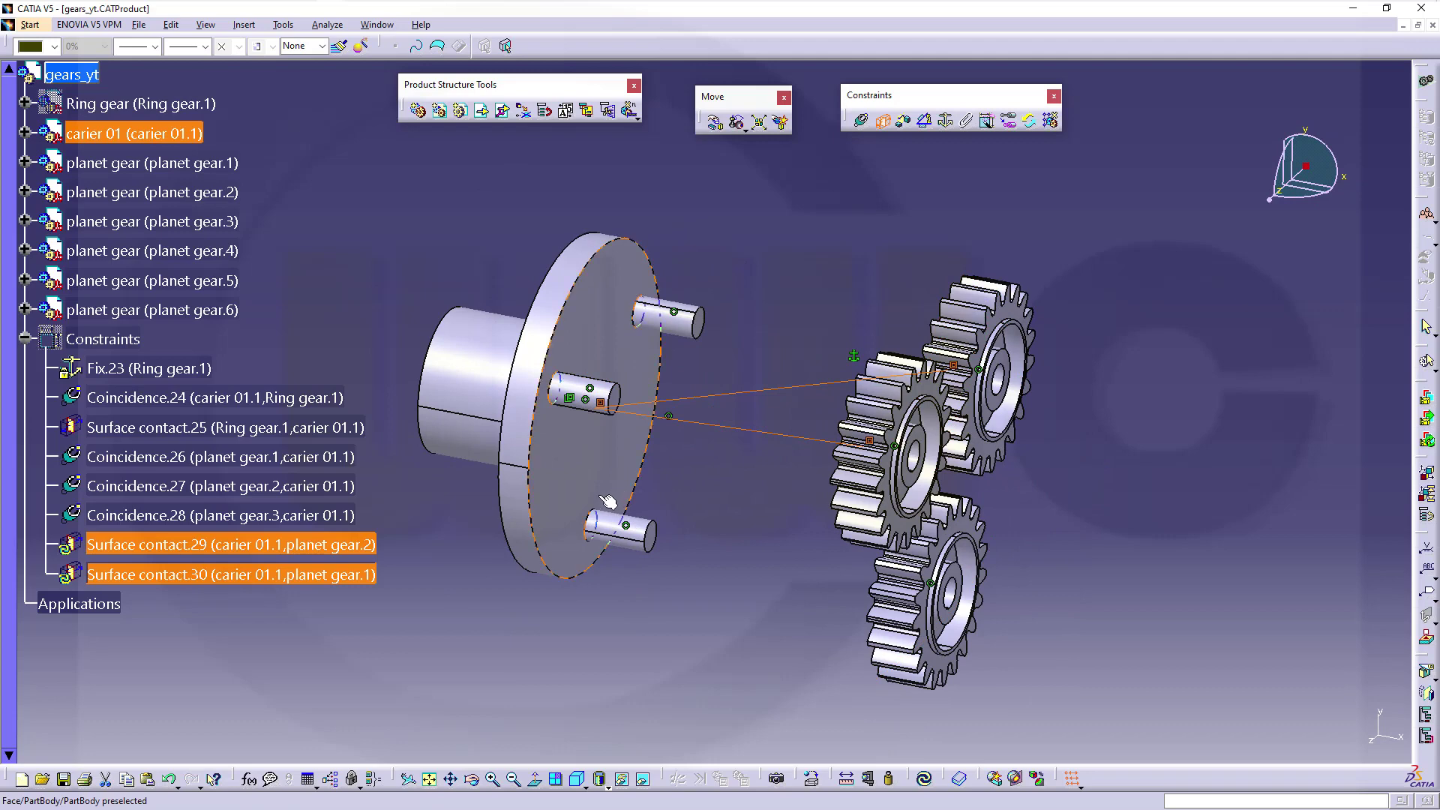
middle_drag(608, 501, 918, 544)
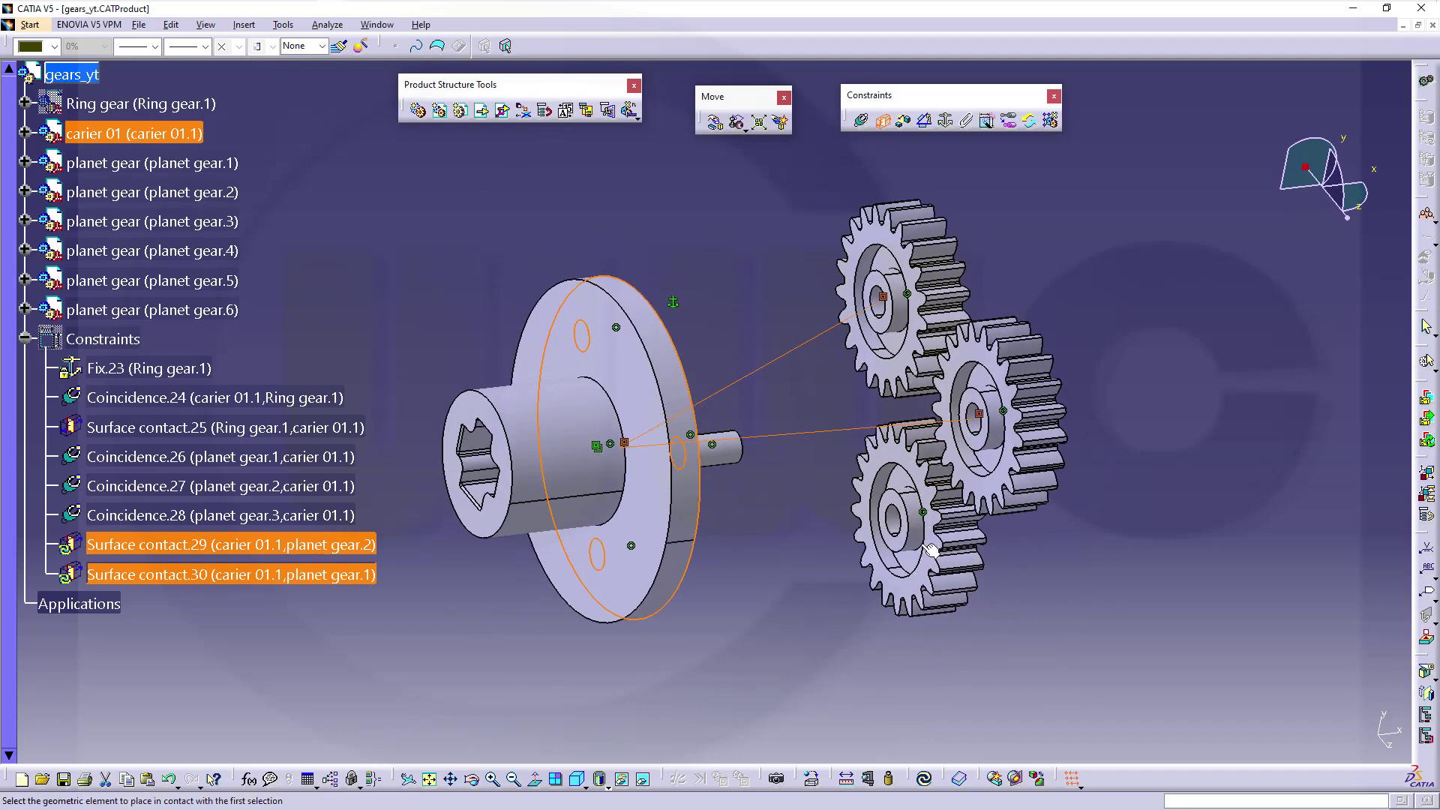
click(897, 541)
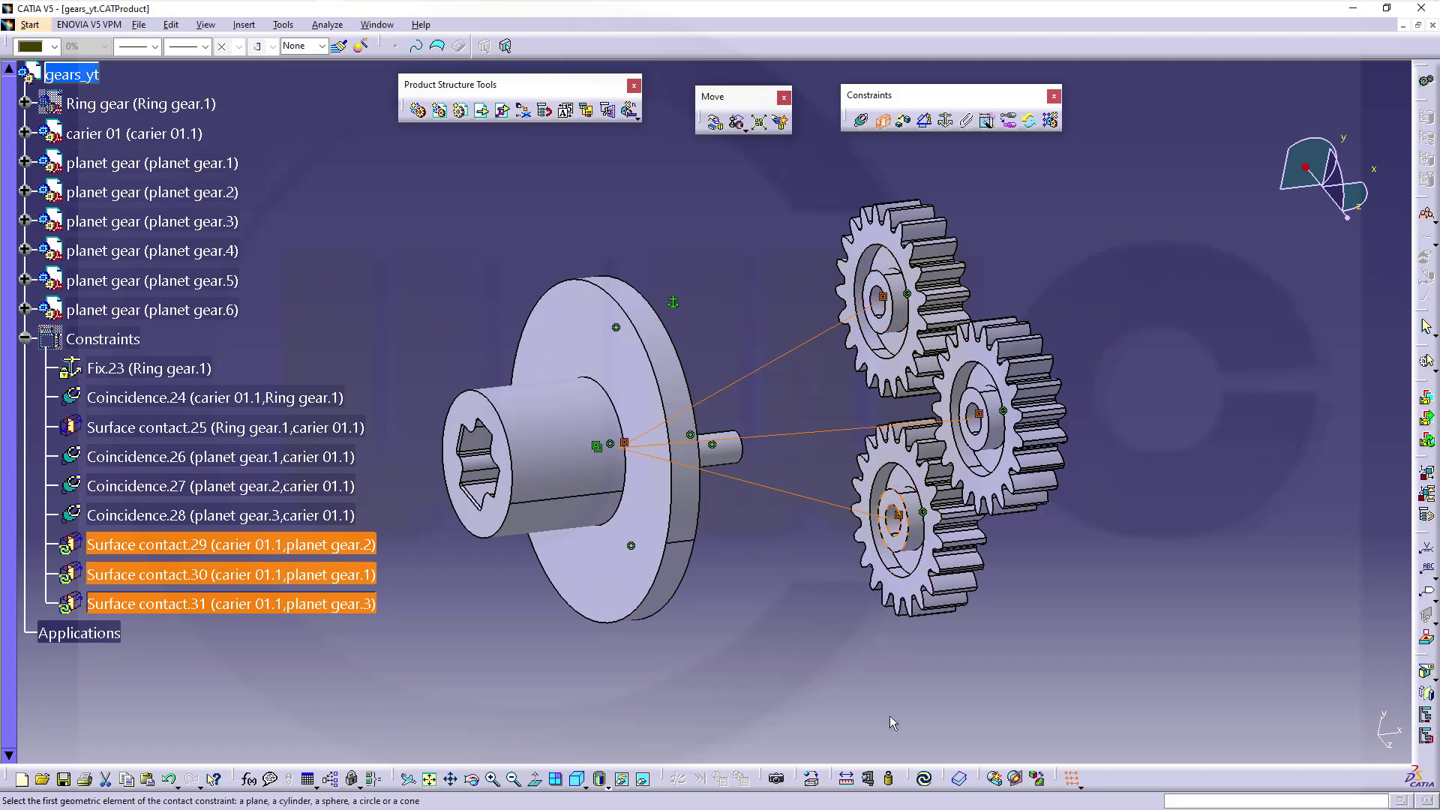
click(923, 778)
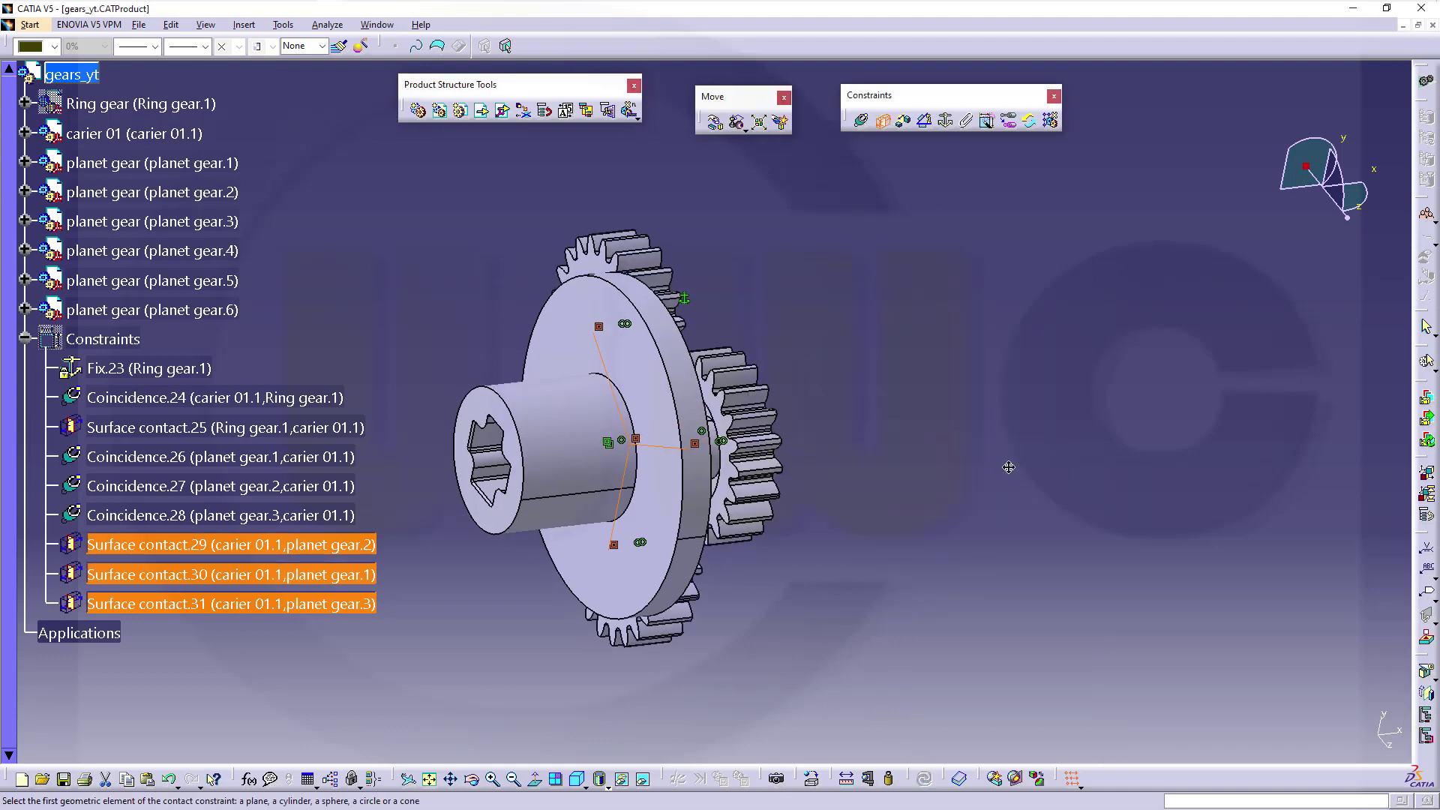
mouse_move(1006, 468)
middle_down()
mouse_move(913, 489)
mouse_move(839, 457)
middle_up()
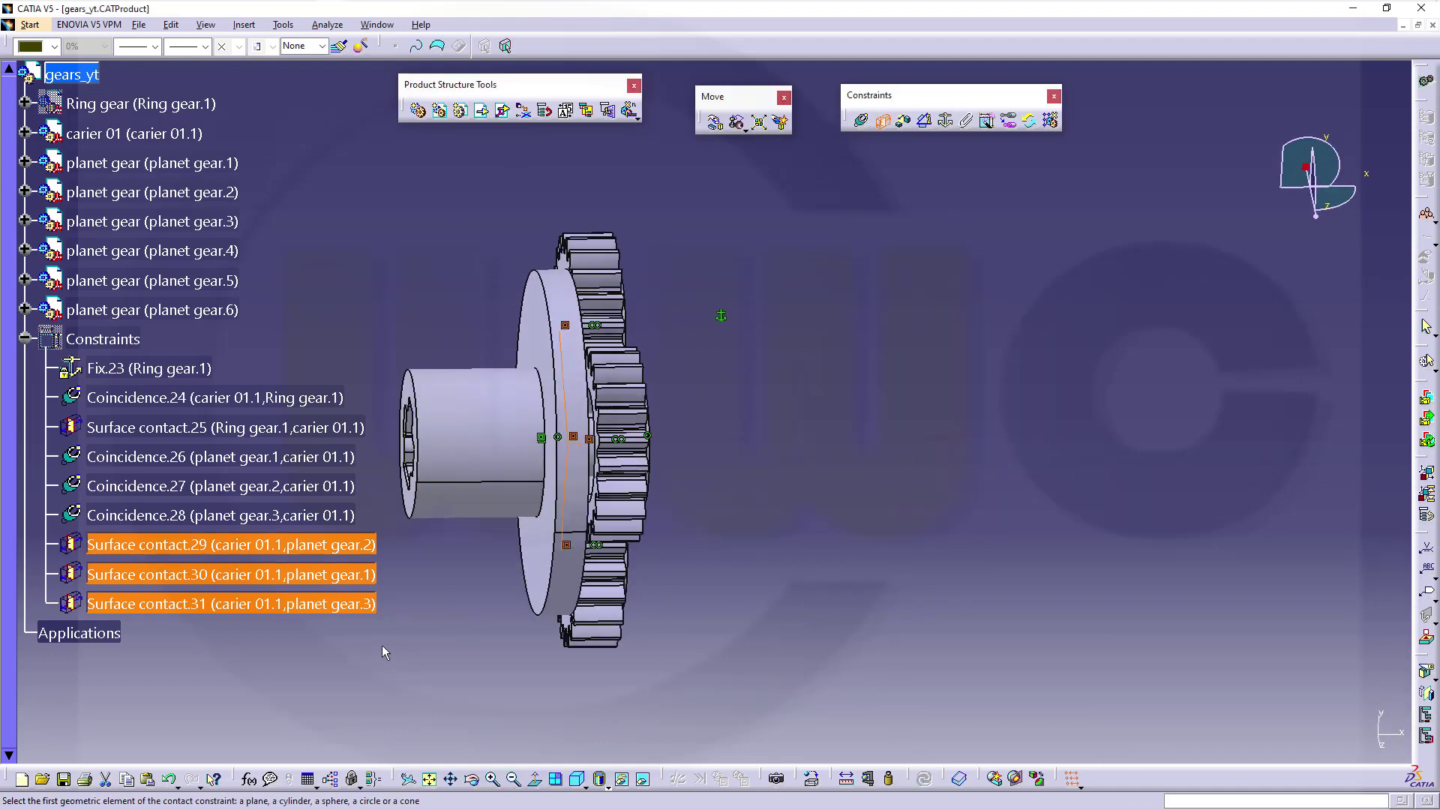
Step: Exit the contact command and hide constraints Fix.23 through Surface contact.31
key(Escape)
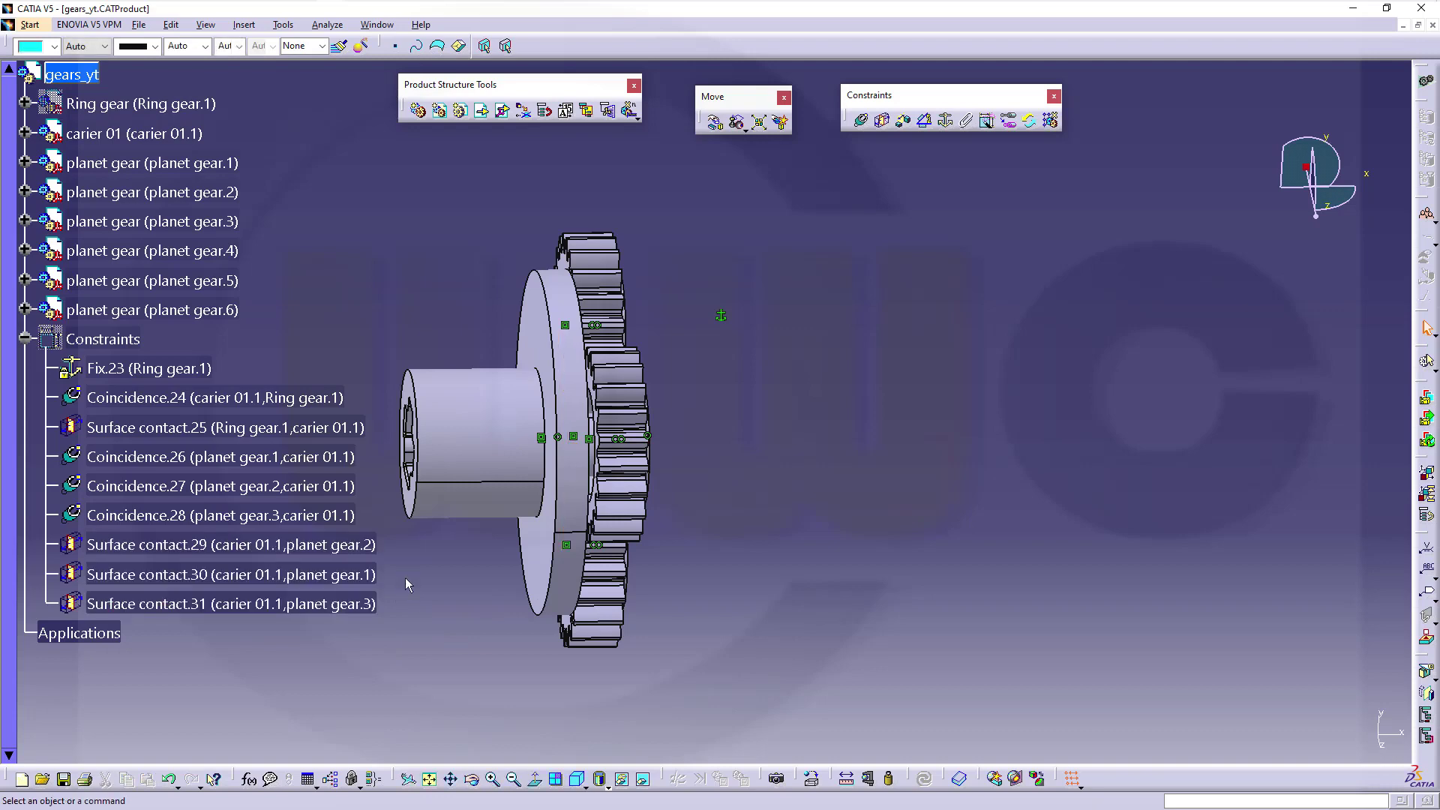
middle_drag(413, 579, 337, 399)
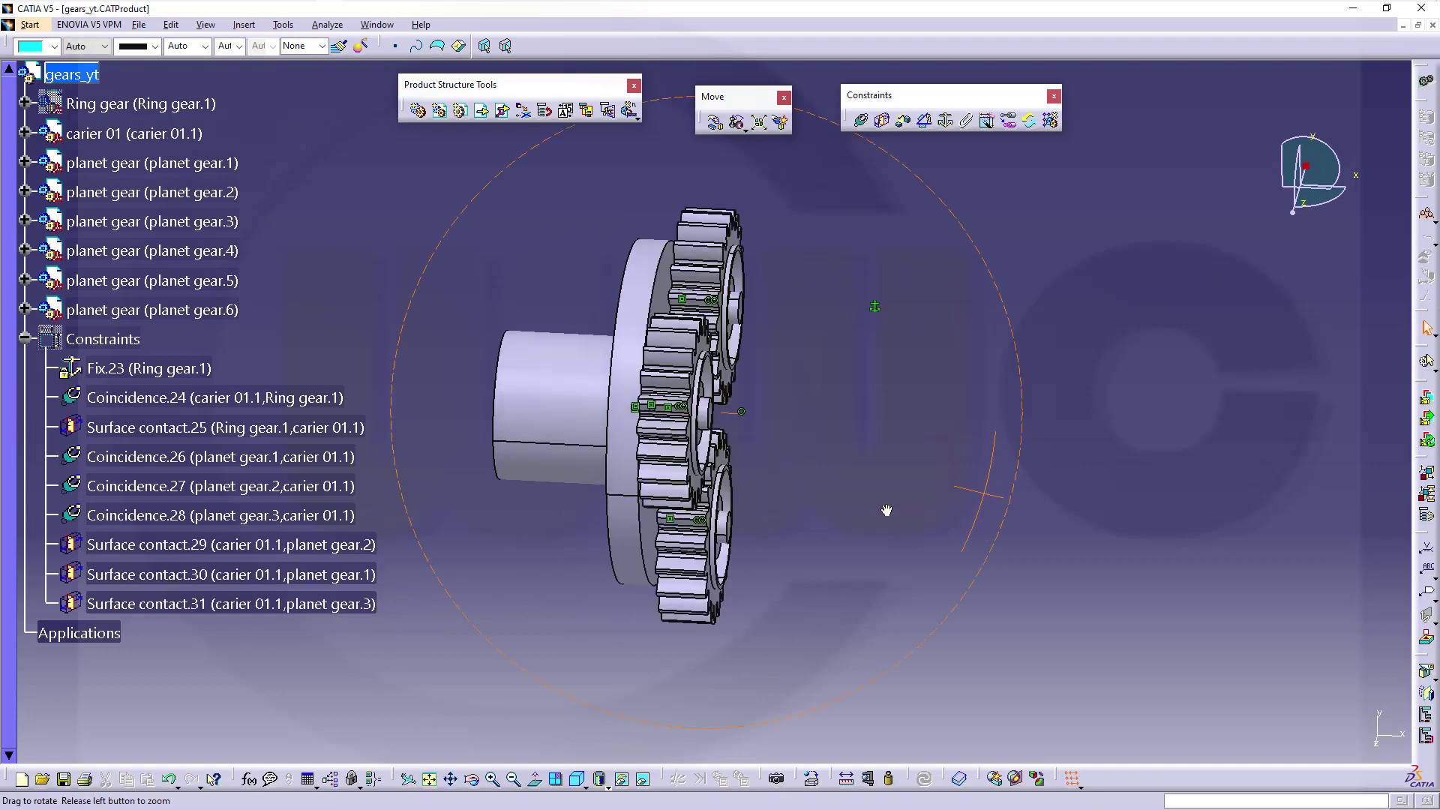
click(180, 382)
shift+click(236, 605)
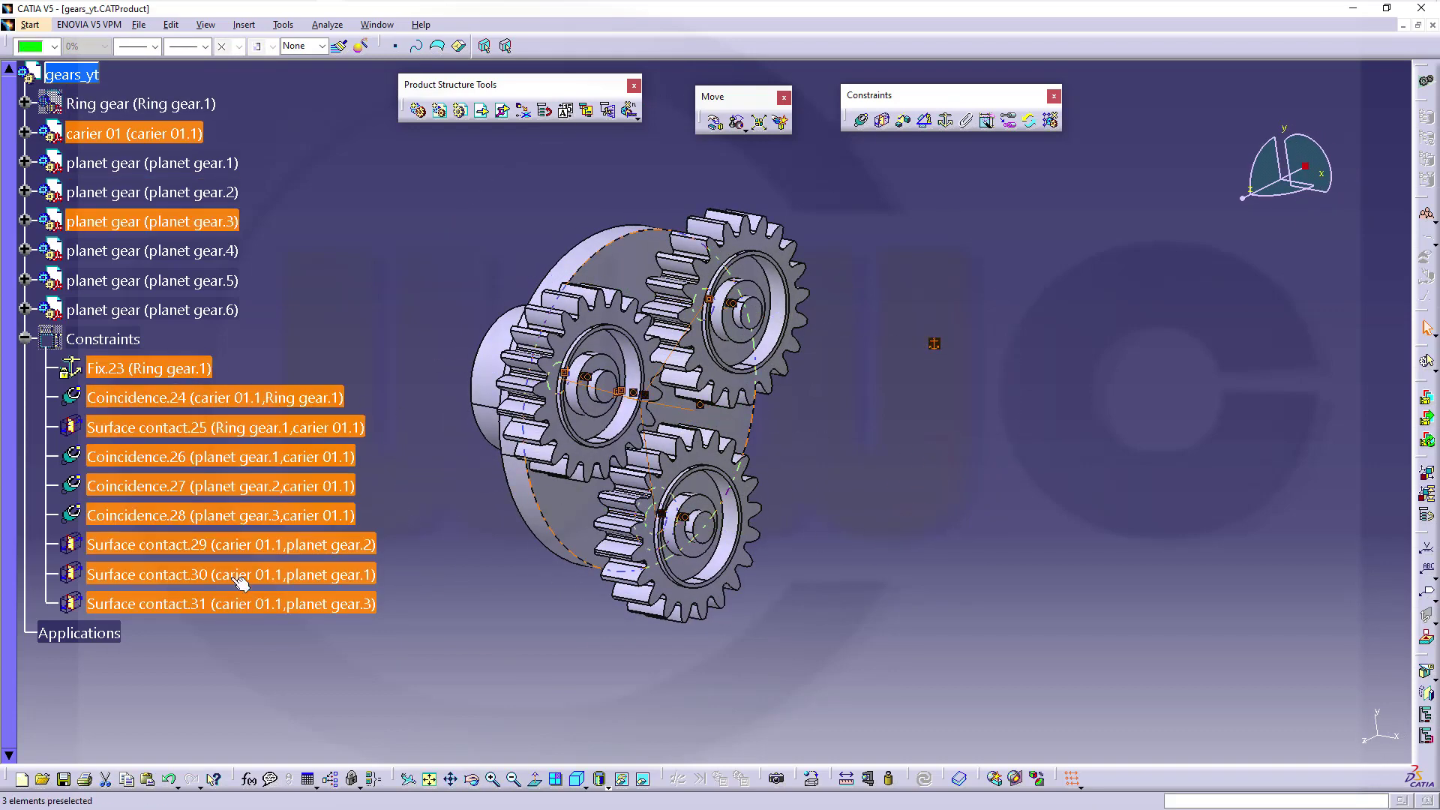
right_click(225, 491)
click(261, 624)
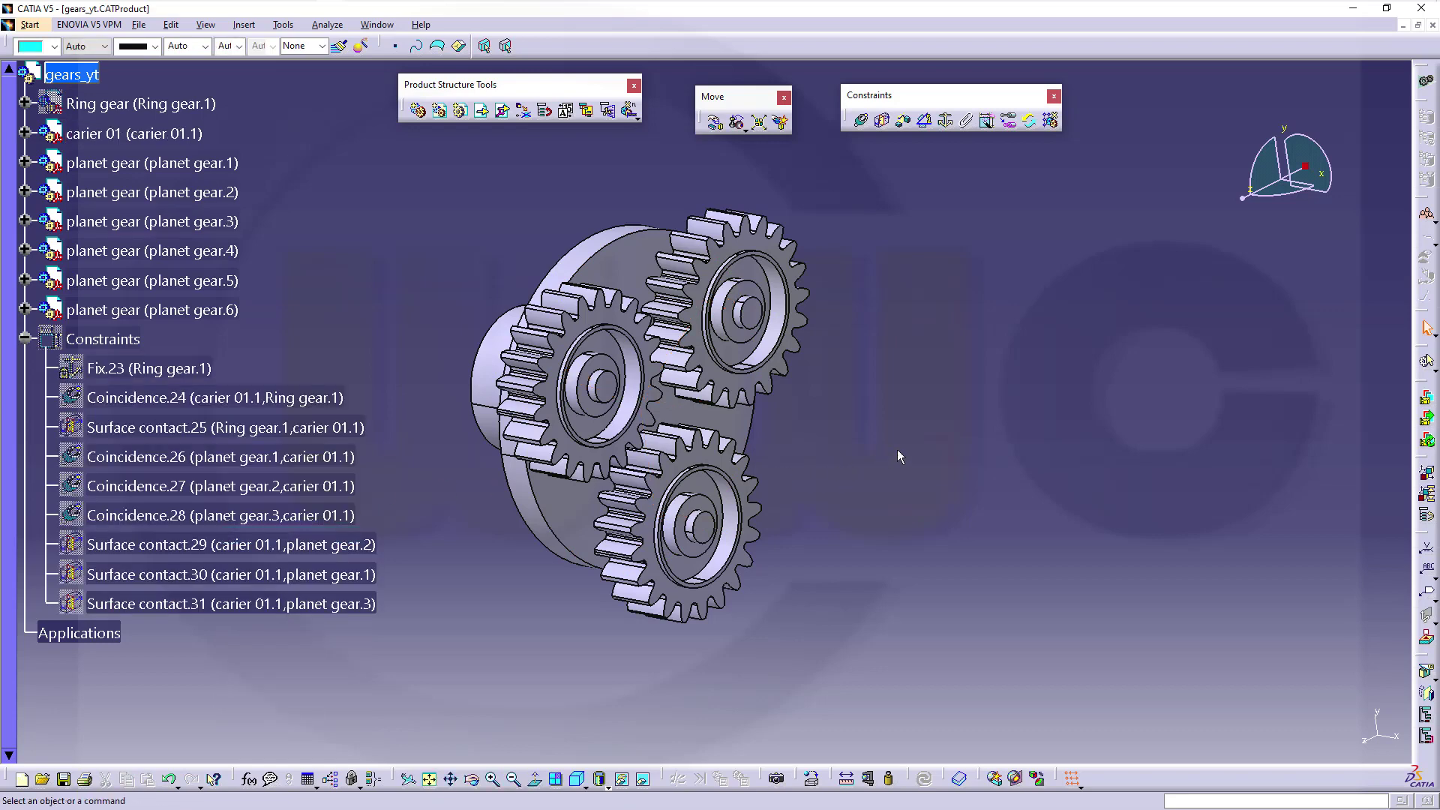
middle_drag(903, 450, 851, 437)
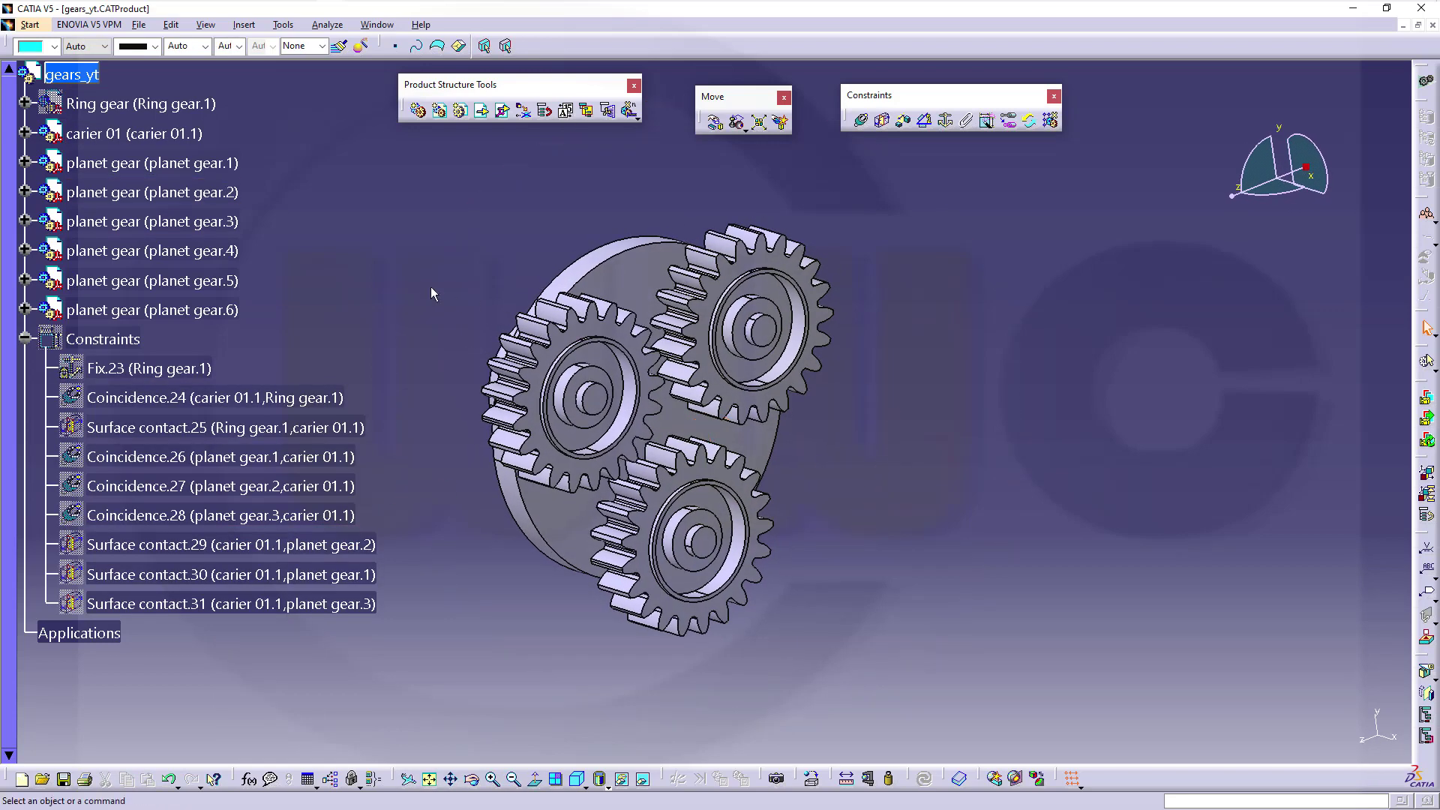
Step: Insert the carier 02 part file under gears_yt and close the transfer report
click(480, 122)
click(71, 74)
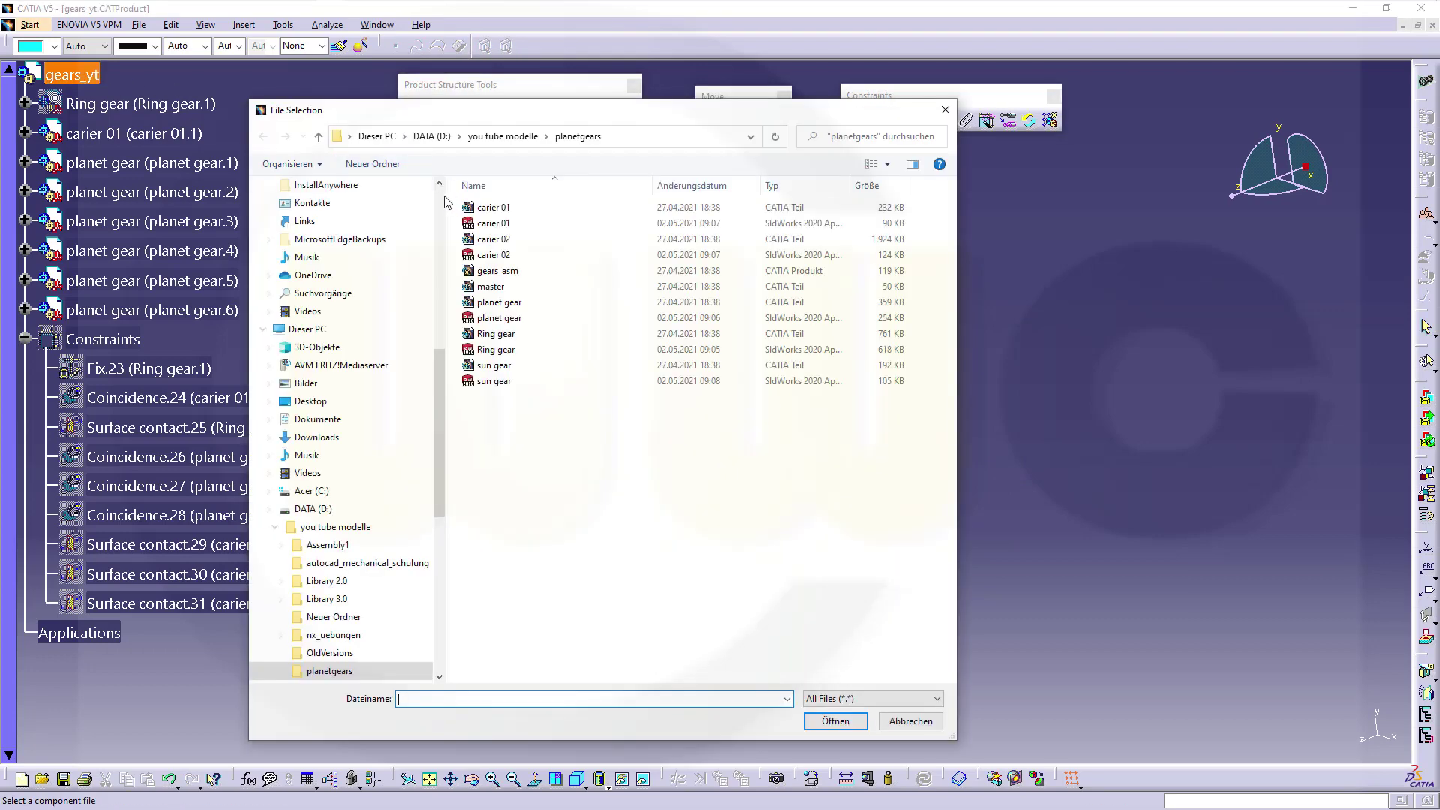
click(497, 260)
click(843, 718)
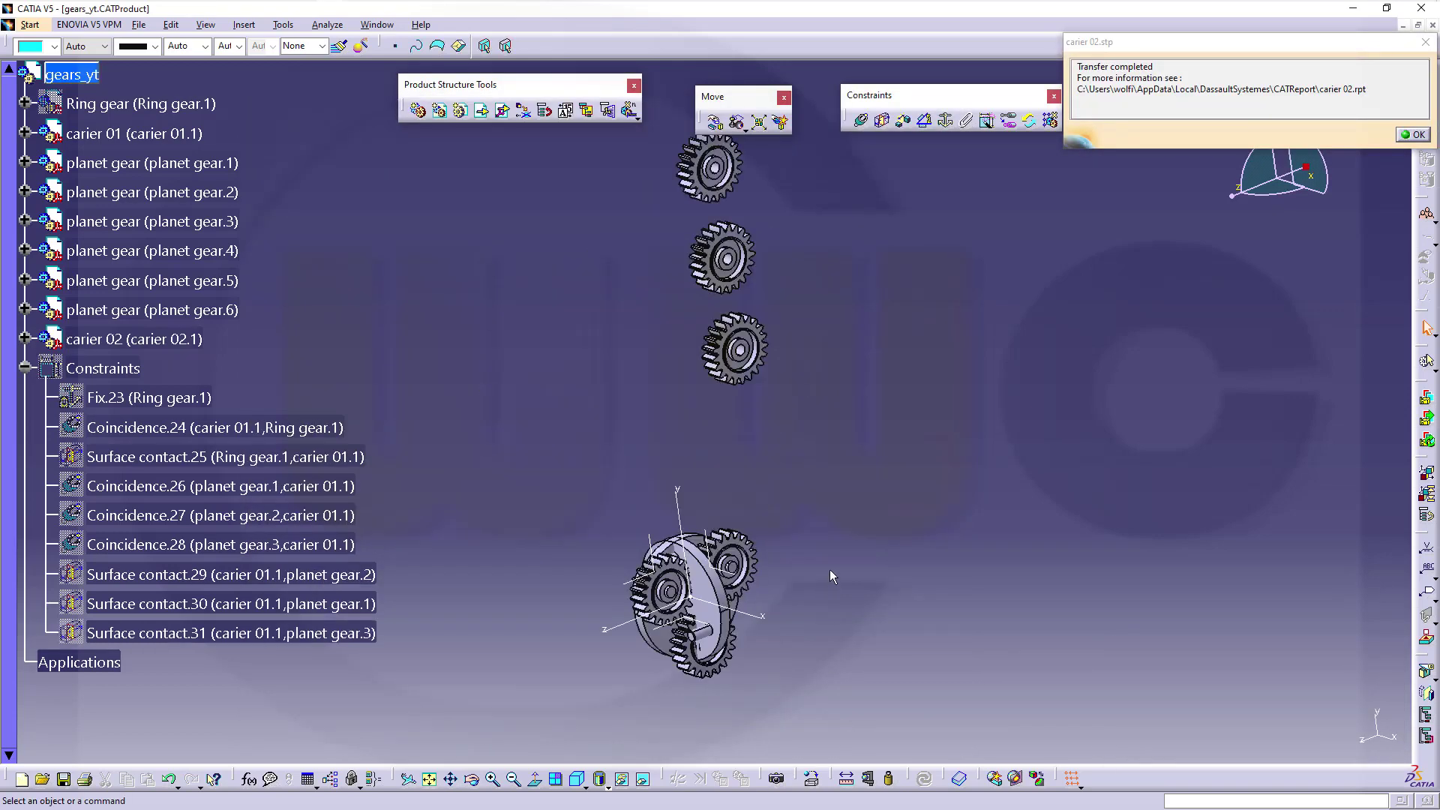
click(1417, 136)
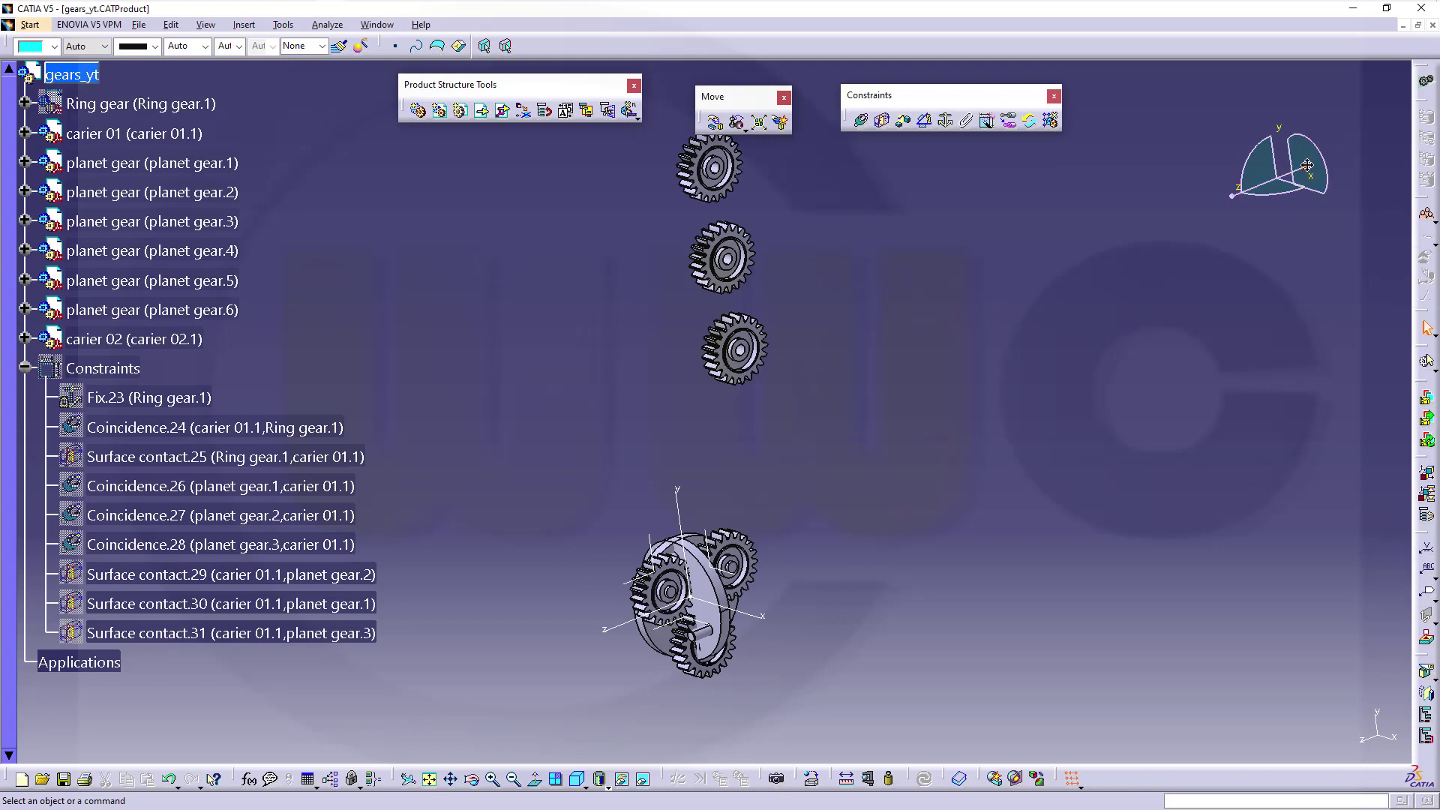
Step: Attach the compass to carier 02 and drag the carrier right, away from the gears
drag(1306, 165, 806, 495)
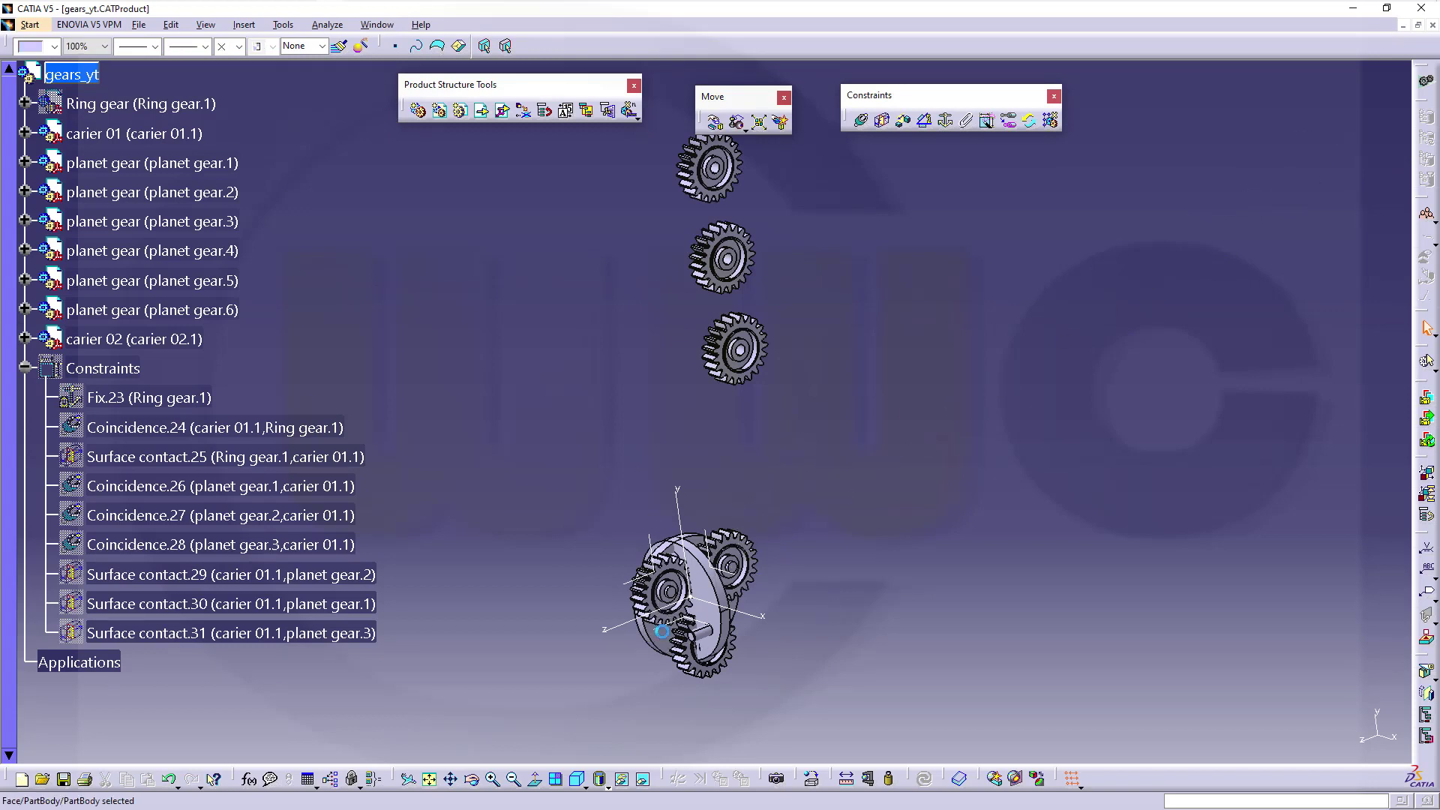
drag(661, 638, 669, 641)
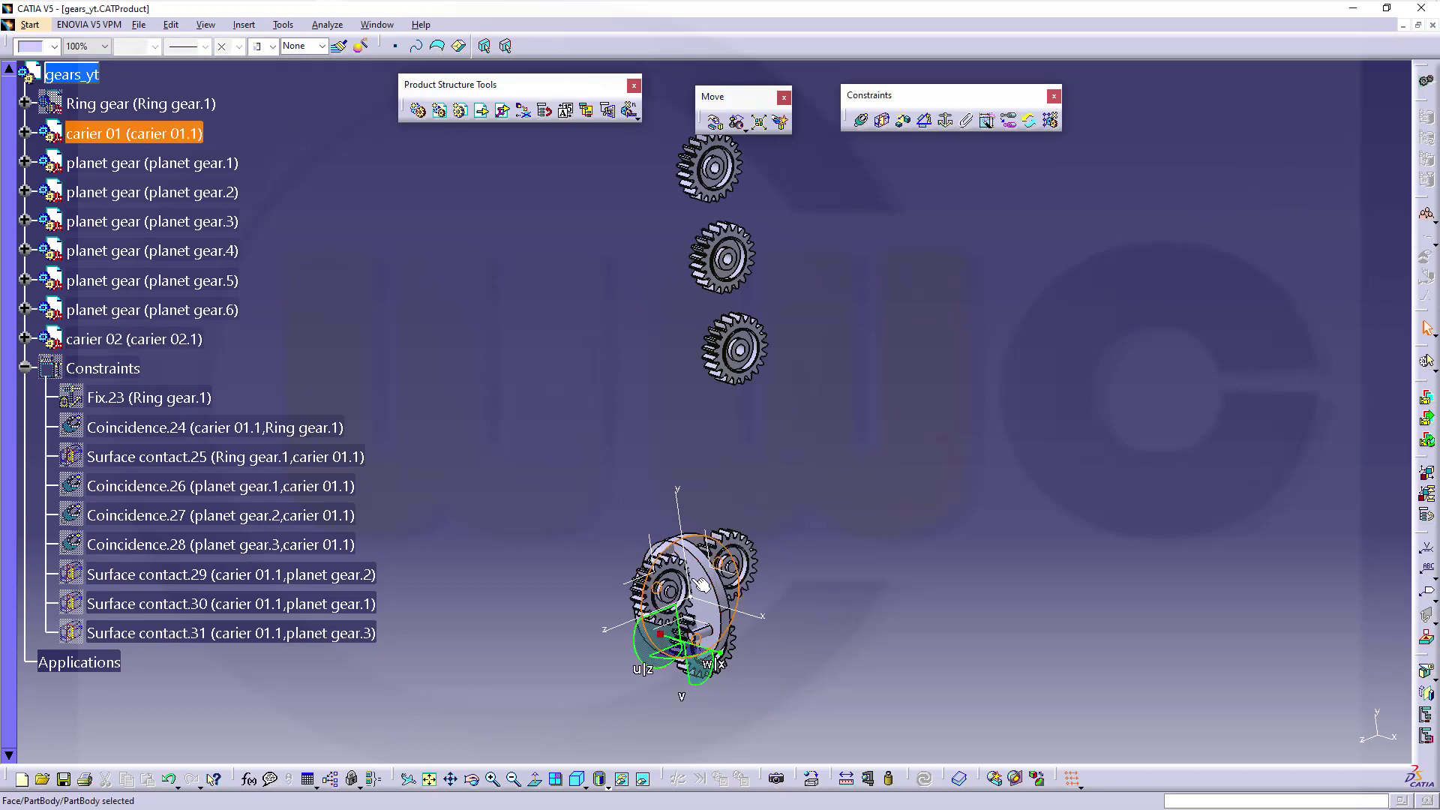
mouse_move(696, 655)
mouse_down()
mouse_move(846, 720)
mouse_move(764, 702)
mouse_move(1004, 659)
mouse_up()
click(1005, 655)
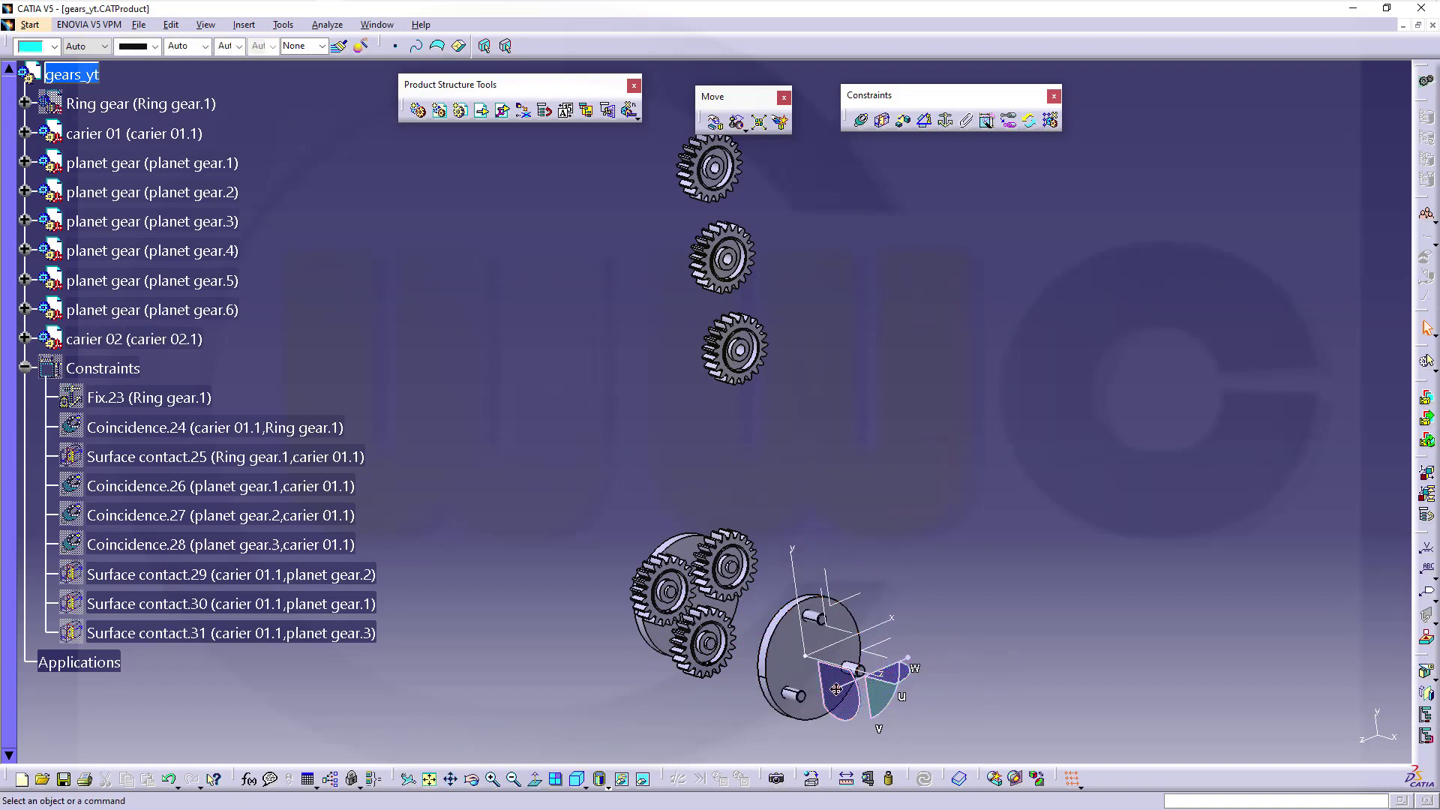
Step: Return the compass to its corner, hide carier 02's axis system and recentre the view
drag(836, 688, 944, 704)
drag(1305, 165, 1307, 165)
right_click(885, 636)
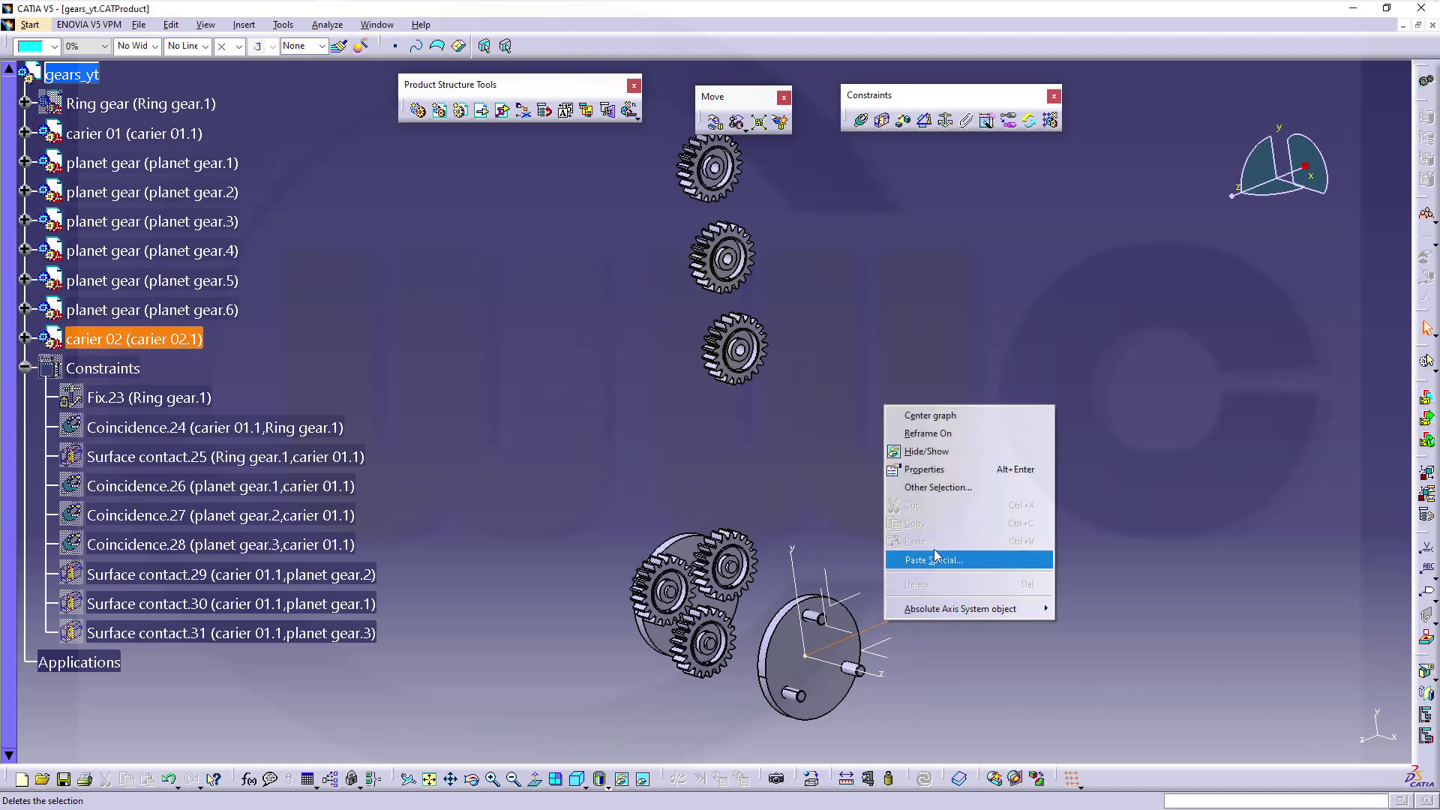
click(924, 454)
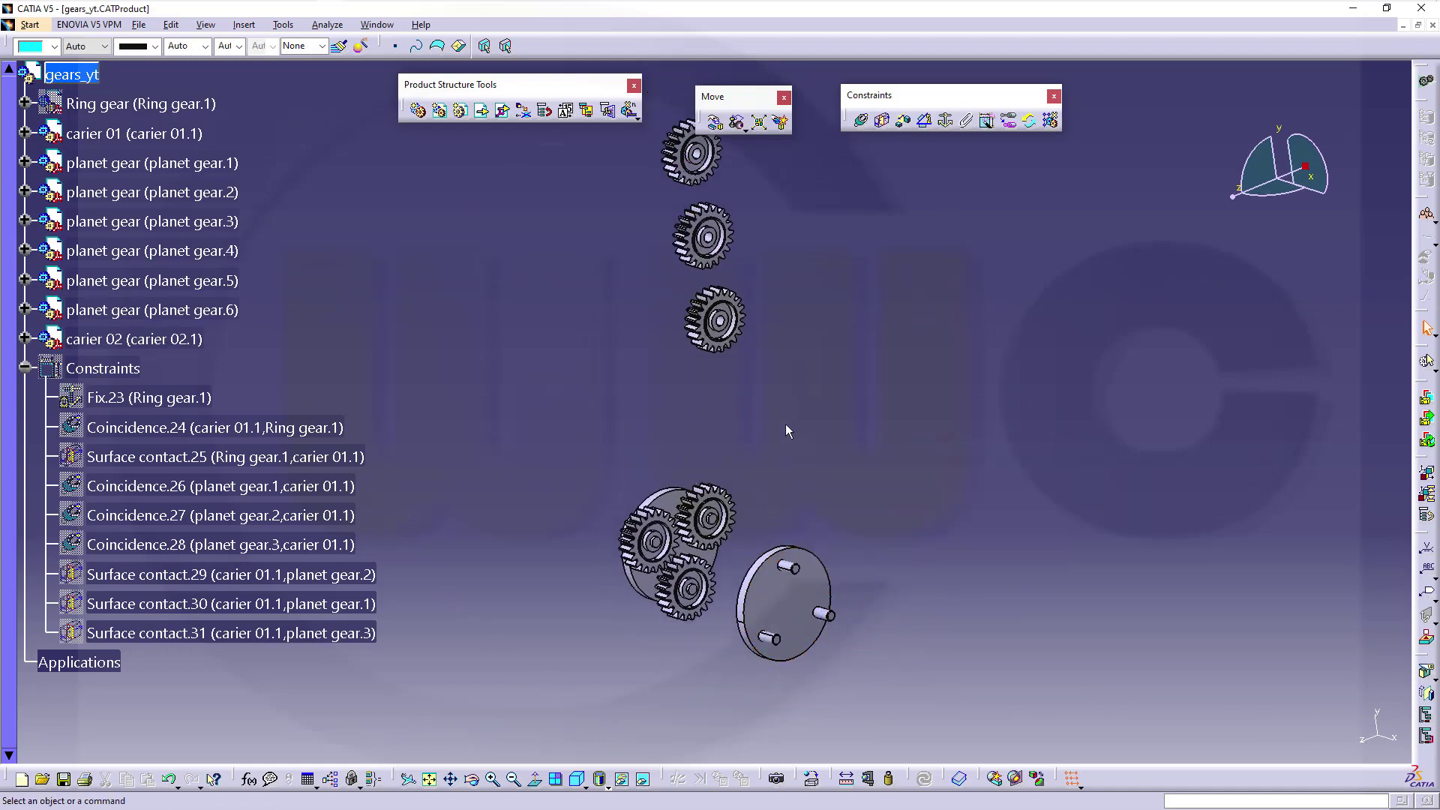
middle_drag(777, 418, 881, 245)
Step: Make planet gears 4 and 5 coincident with two pin axes on carier 02
click(862, 121)
click(785, 578)
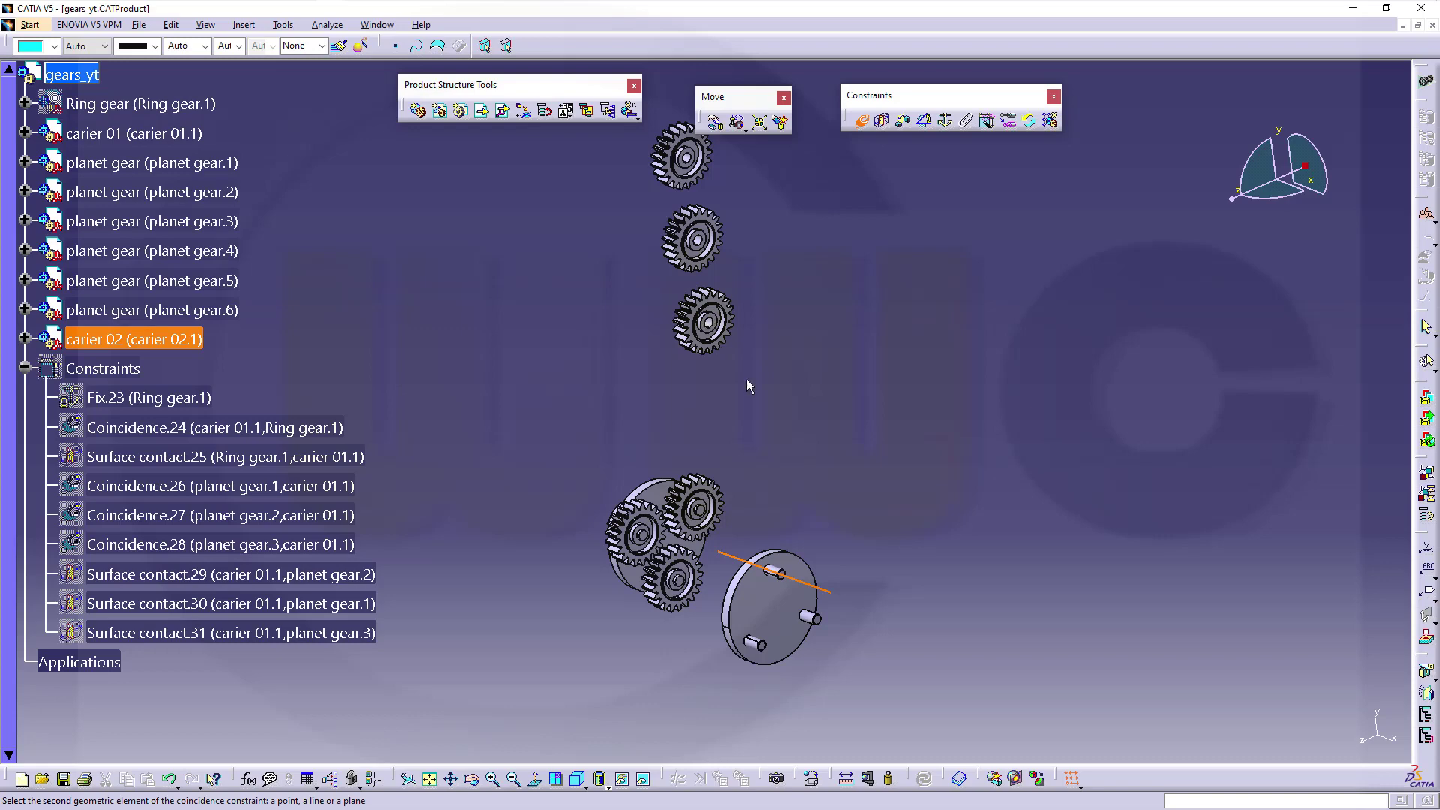
ctrl+middle_drag(763, 405, 709, 276)
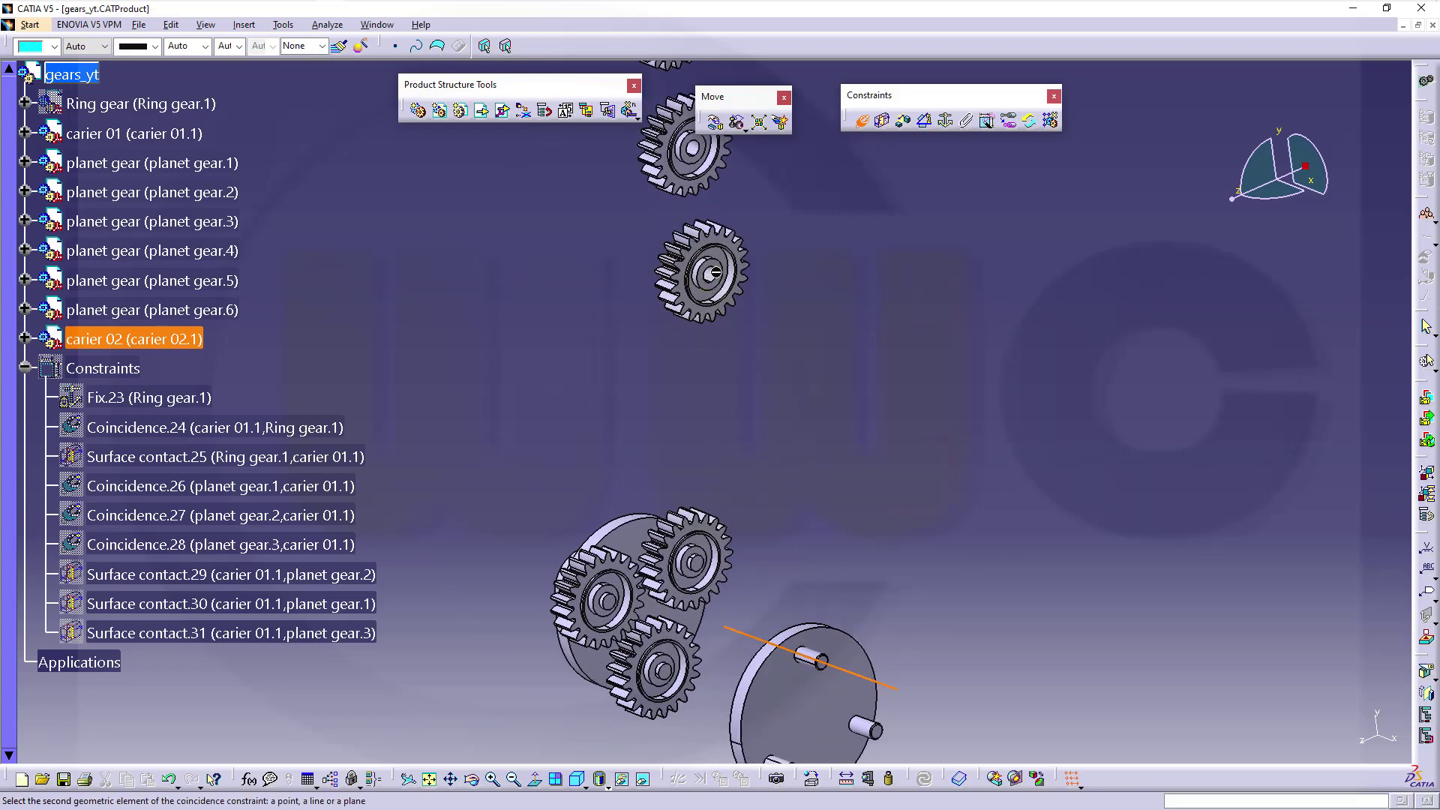
click(709, 276)
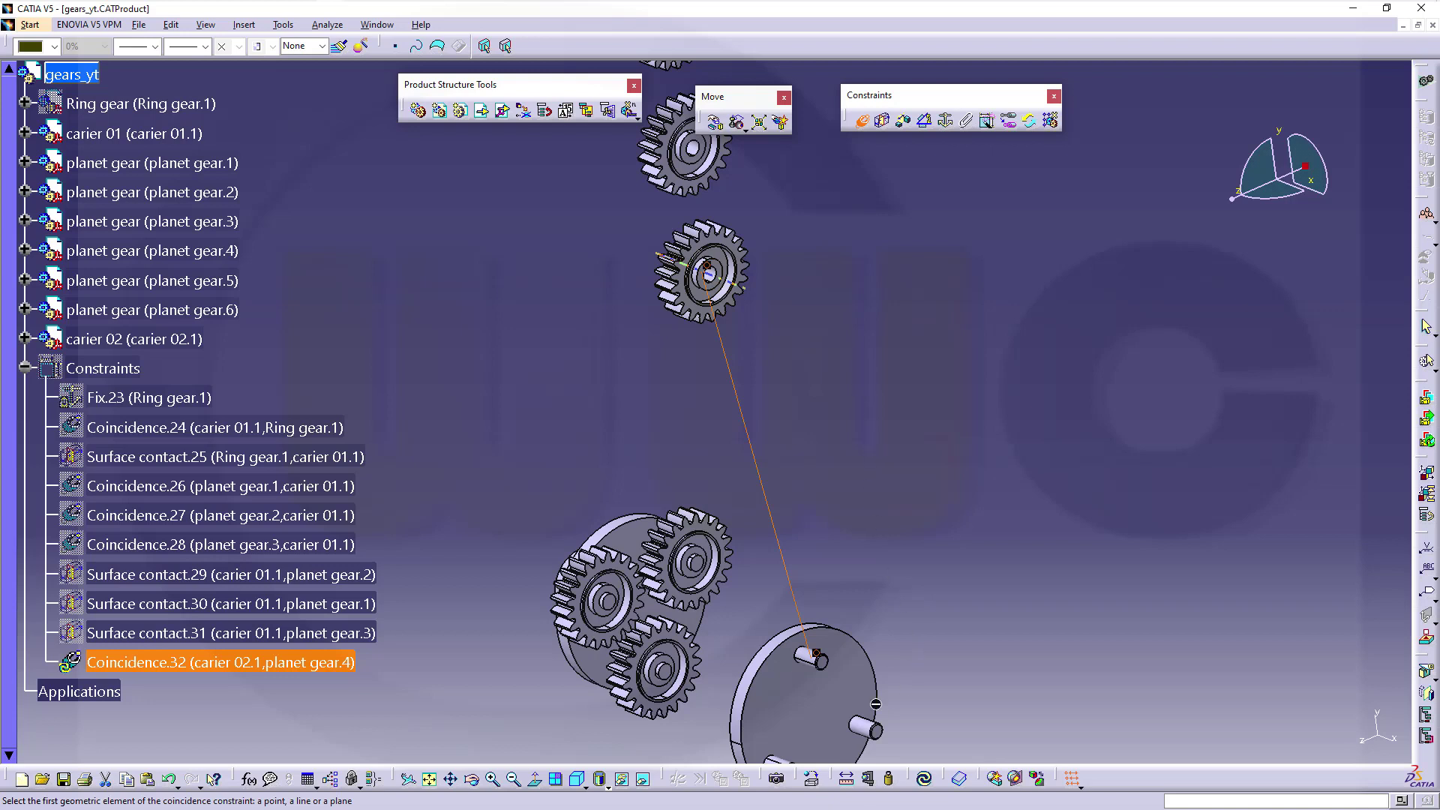
click(880, 716)
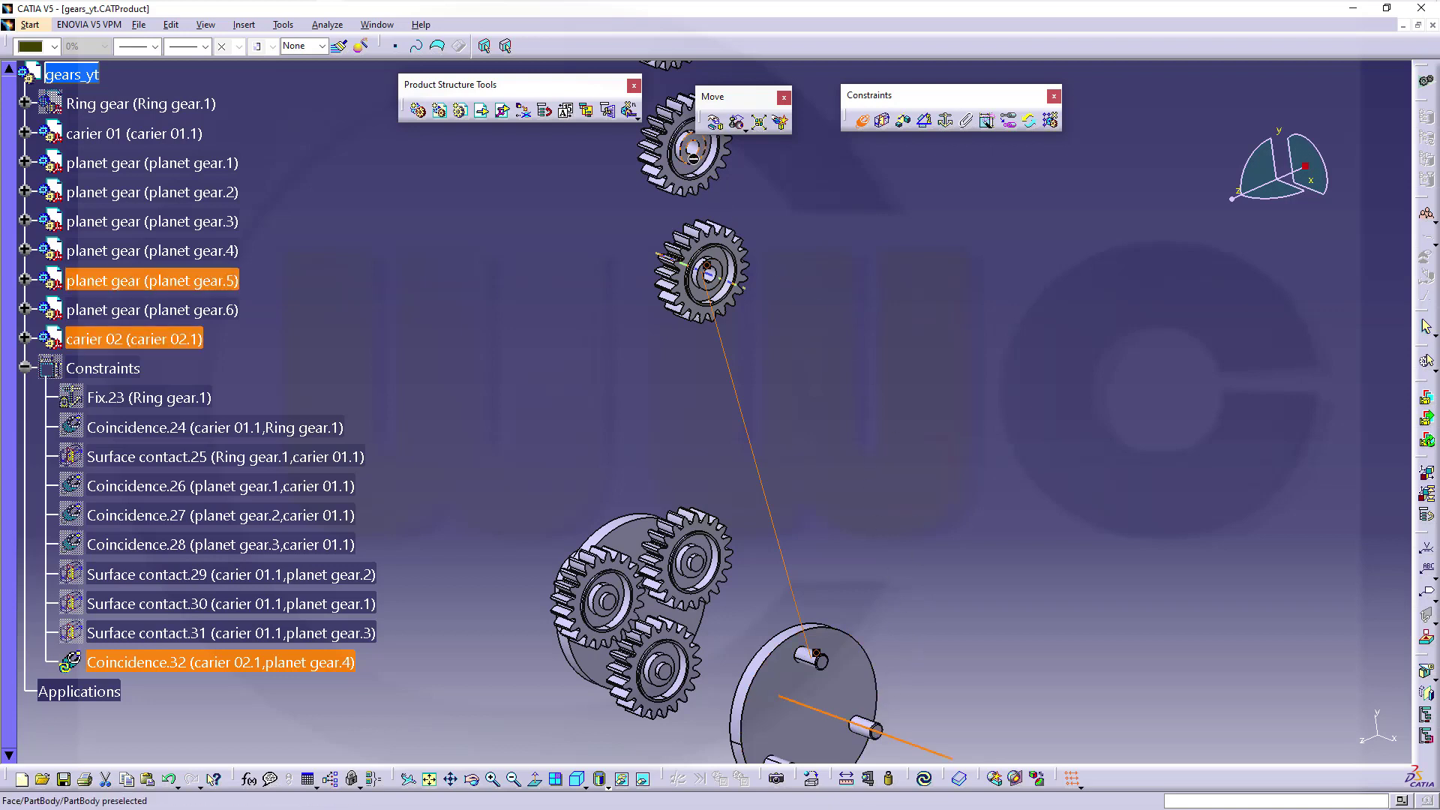
click(704, 154)
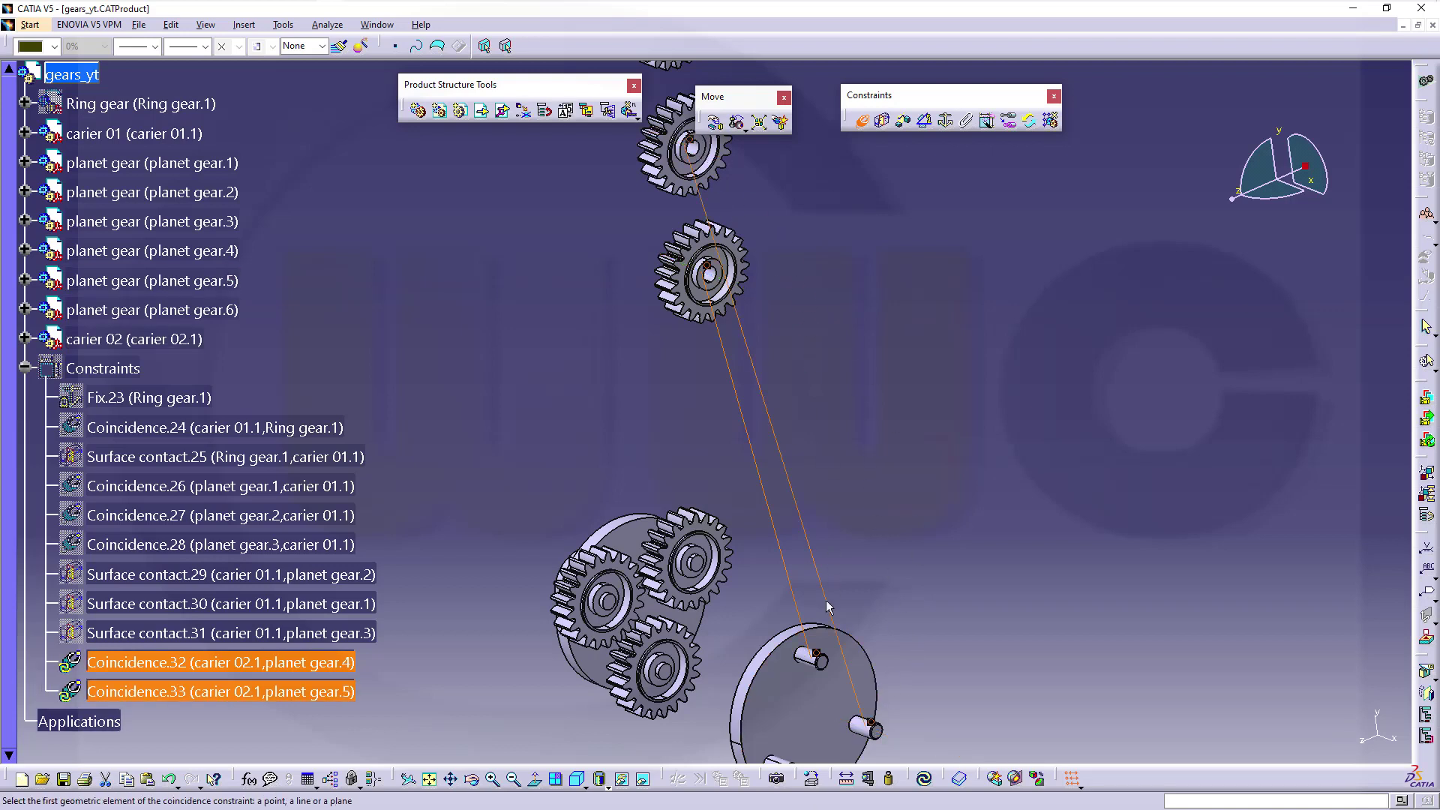
Step: Align planet gear 6 with carier 02's lower pin and update the gears onto the pins
middle_drag(823, 623, 862, 534)
click(819, 675)
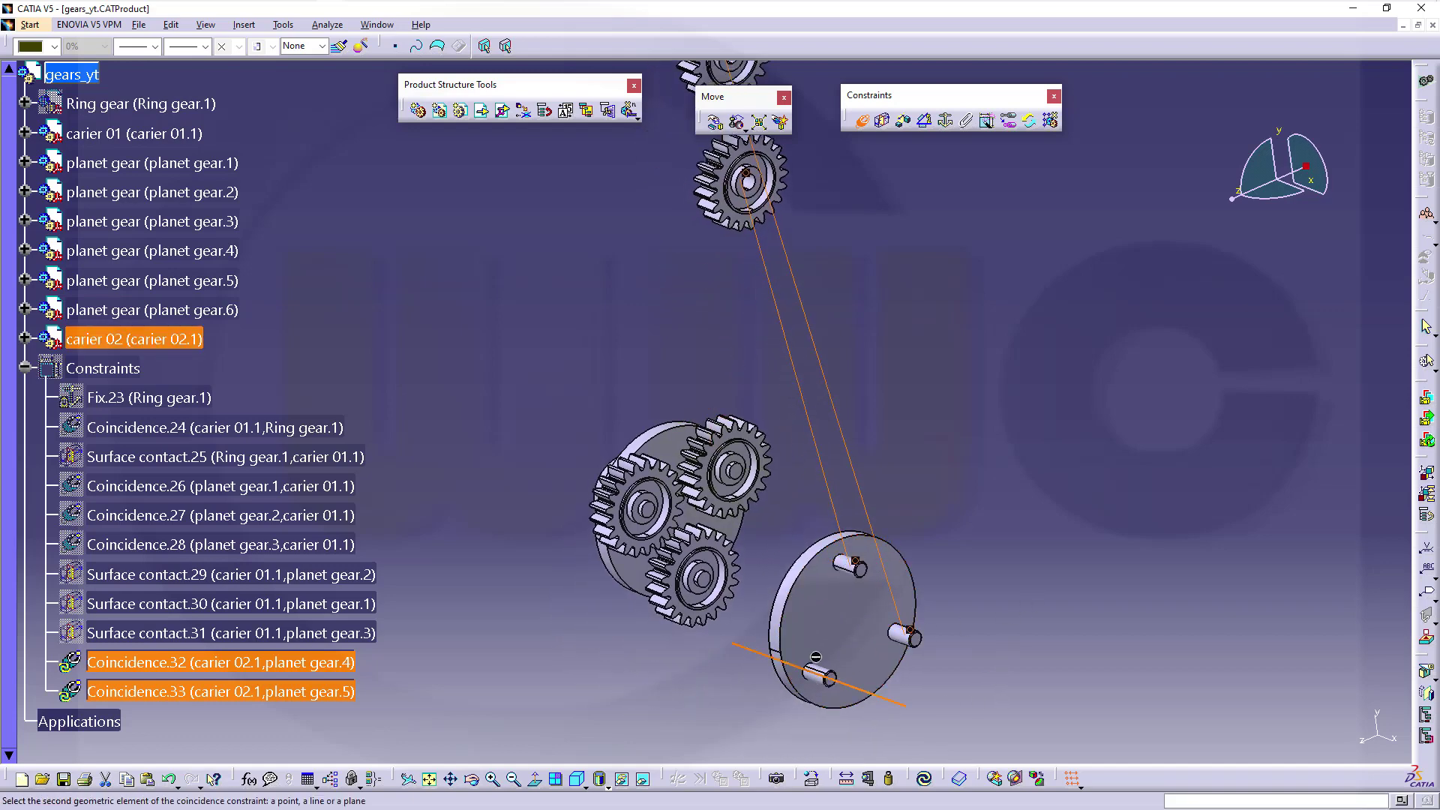
middle_drag(776, 23, 798, 321)
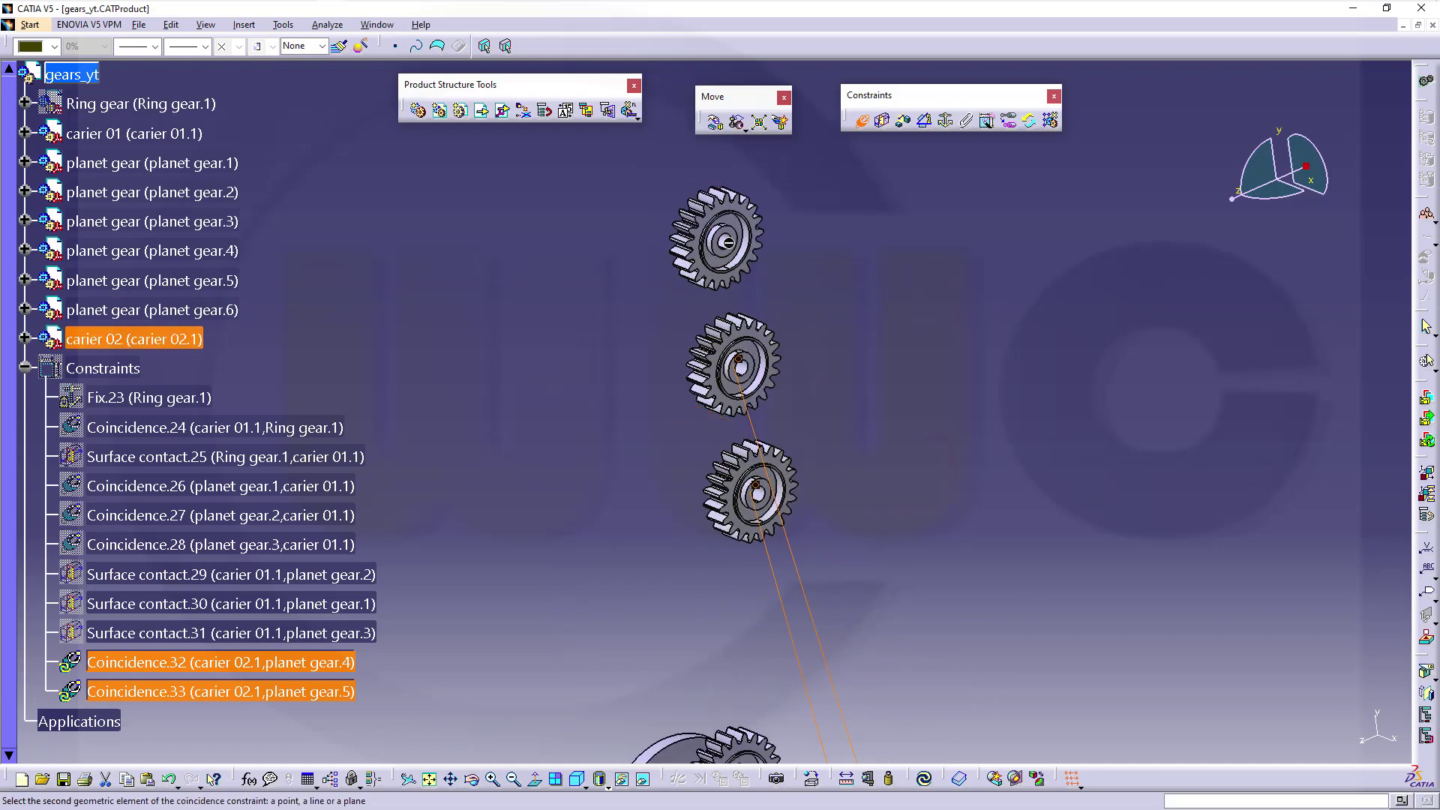
click(720, 240)
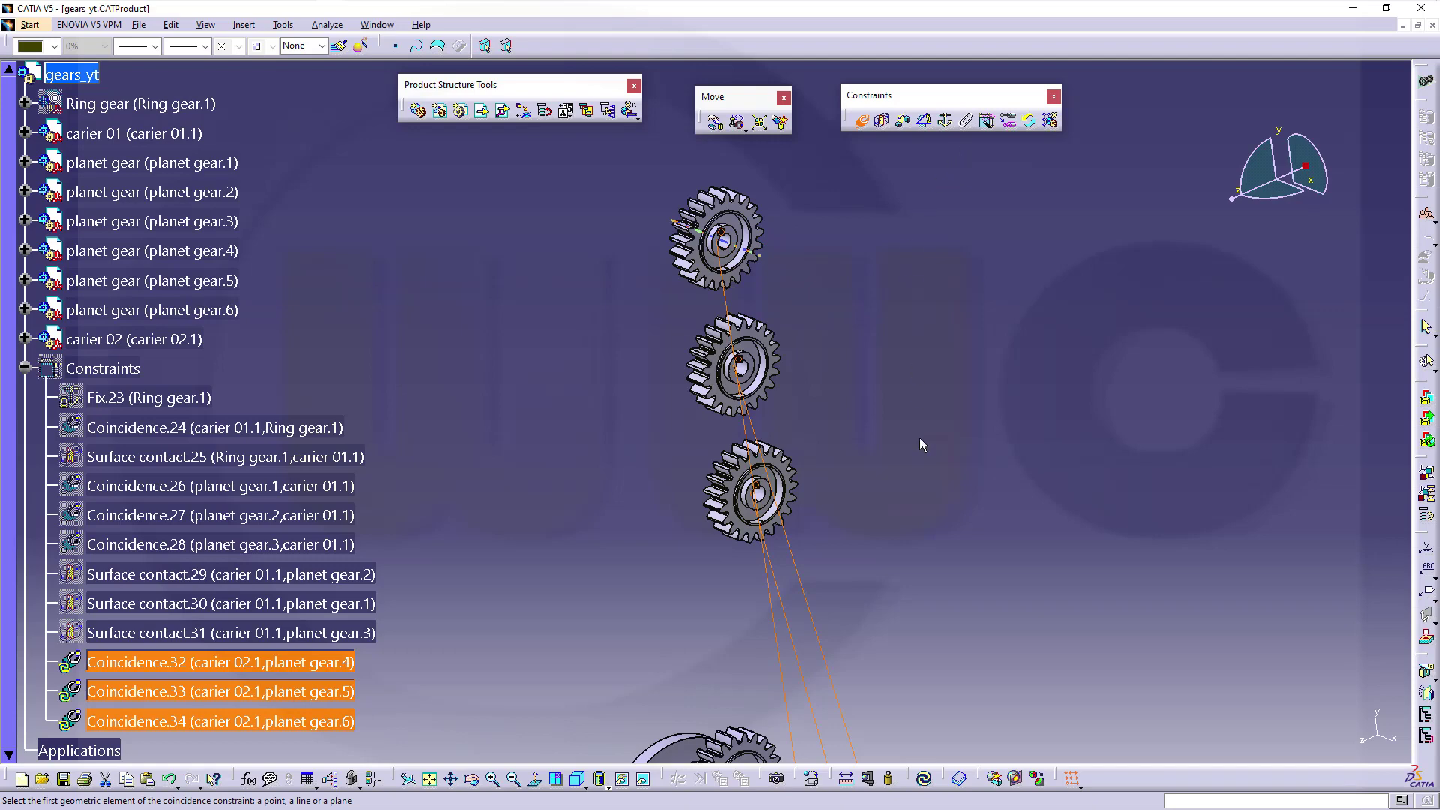
middle_drag(926, 477, 935, 416)
click(925, 779)
middle_drag(965, 660, 1001, 473)
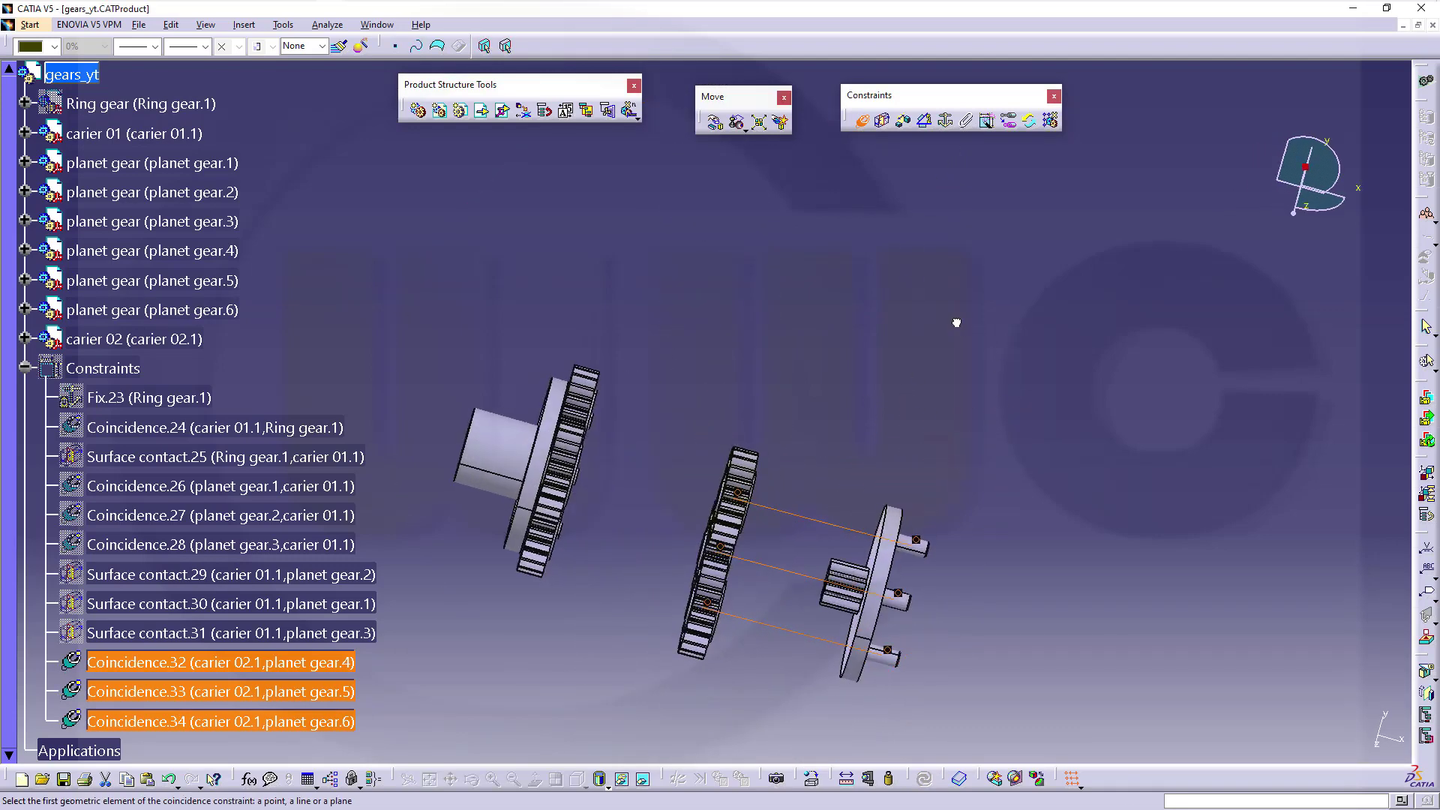
Step: Add a surface contact between a planet gear face and carier 02's face
click(884, 123)
middle_drag(855, 252, 689, 499)
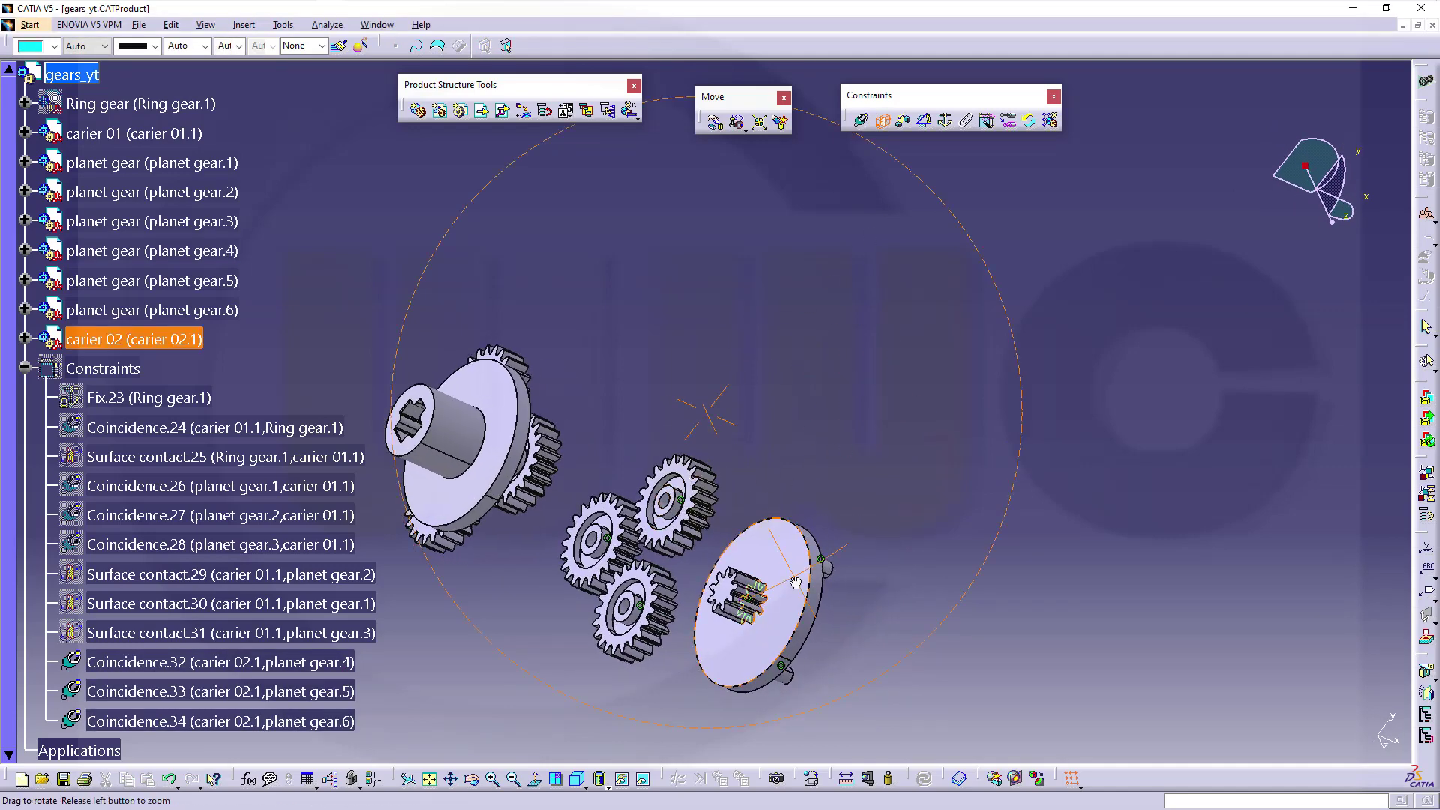
middle_drag(682, 499, 1041, 312)
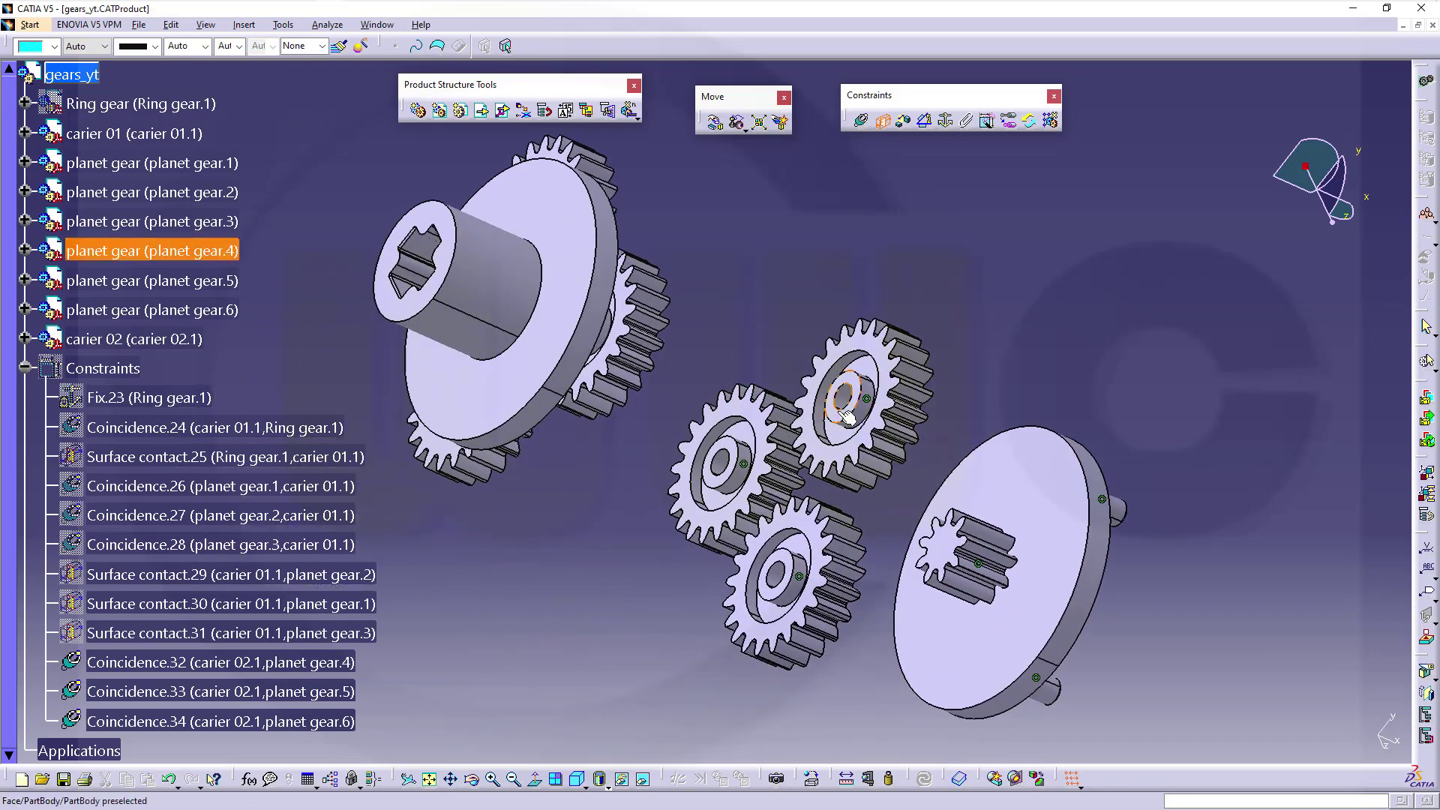
click(847, 417)
middle_drag(932, 456, 930, 527)
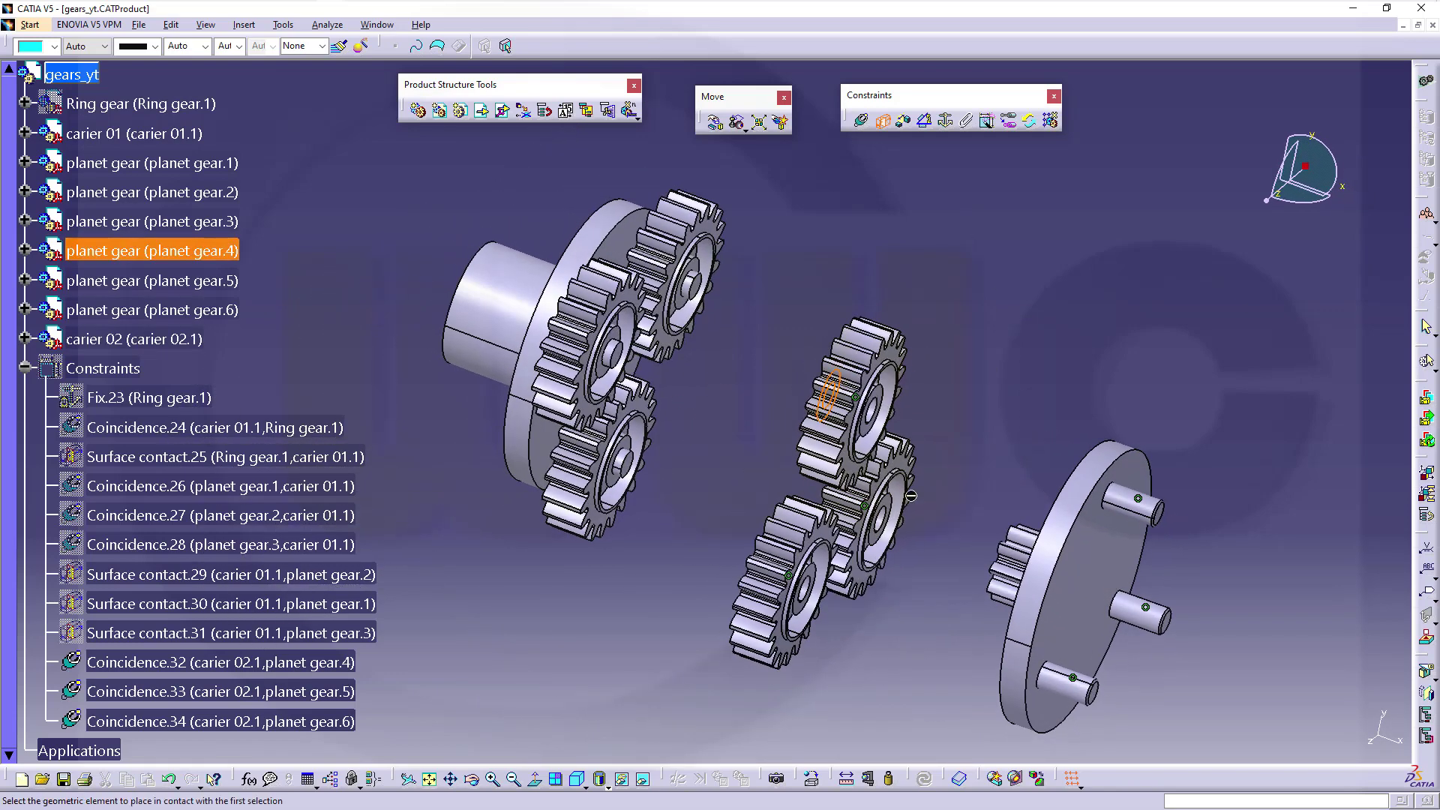
click(1012, 566)
Step: Add contacts between the remaining planet gear faces and carier 02, then update all
middle_drag(756, 501, 736, 448)
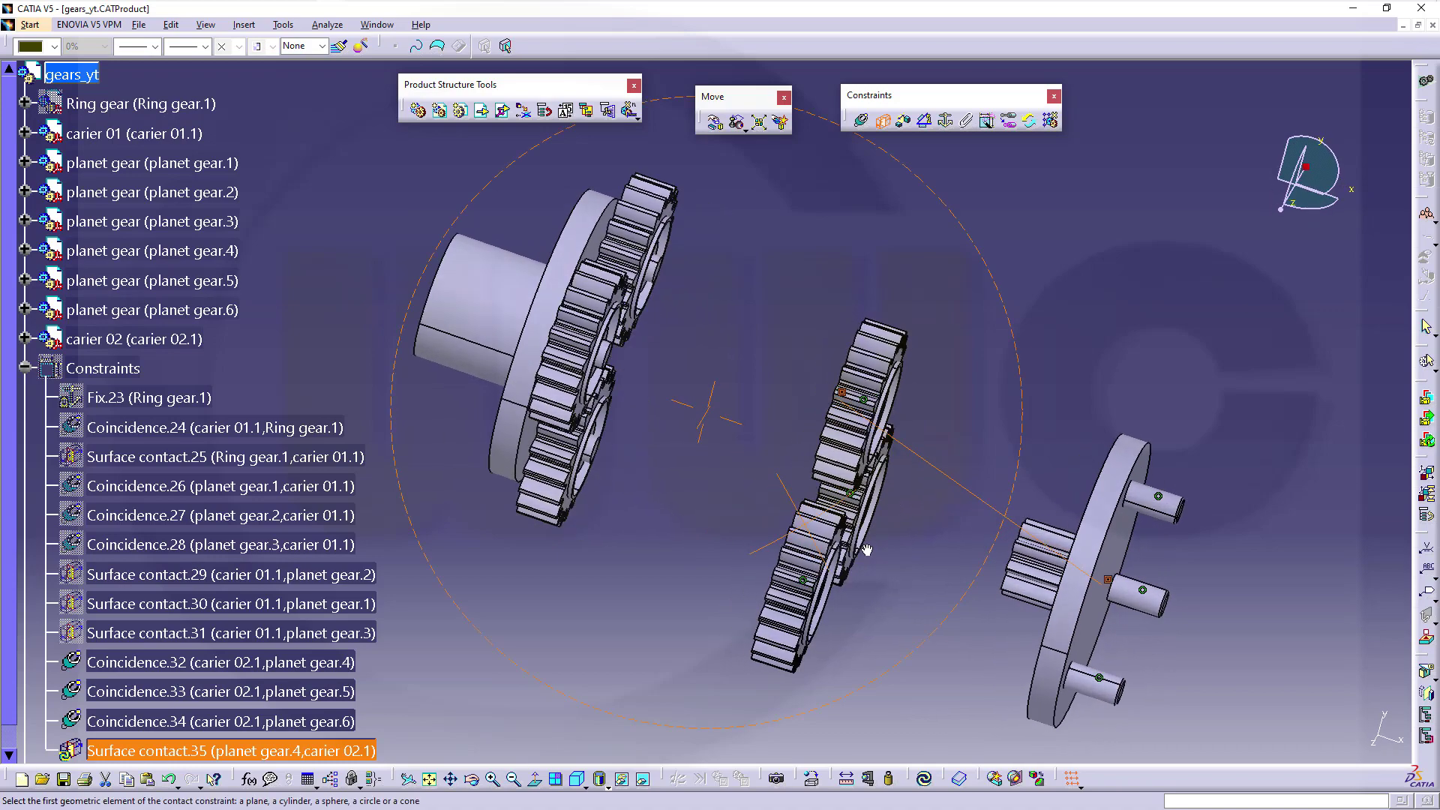
click(719, 450)
mouse_move(718, 449)
middle_down()
mouse_move(812, 445)
mouse_move(731, 428)
mouse_move(866, 470)
mouse_move(679, 583)
mouse_move(793, 541)
middle_up()
click(688, 563)
click(963, 616)
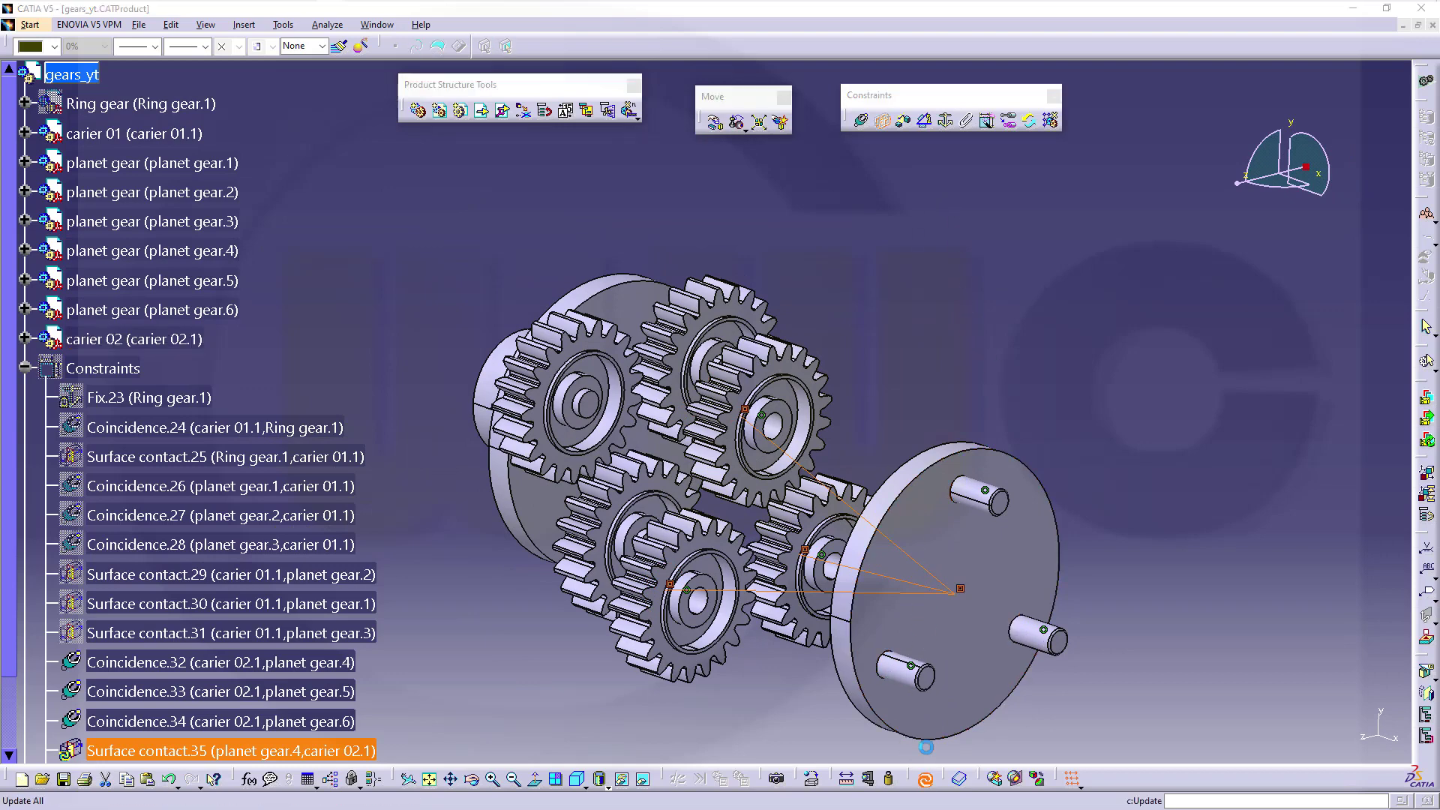
key(ctrl+u)
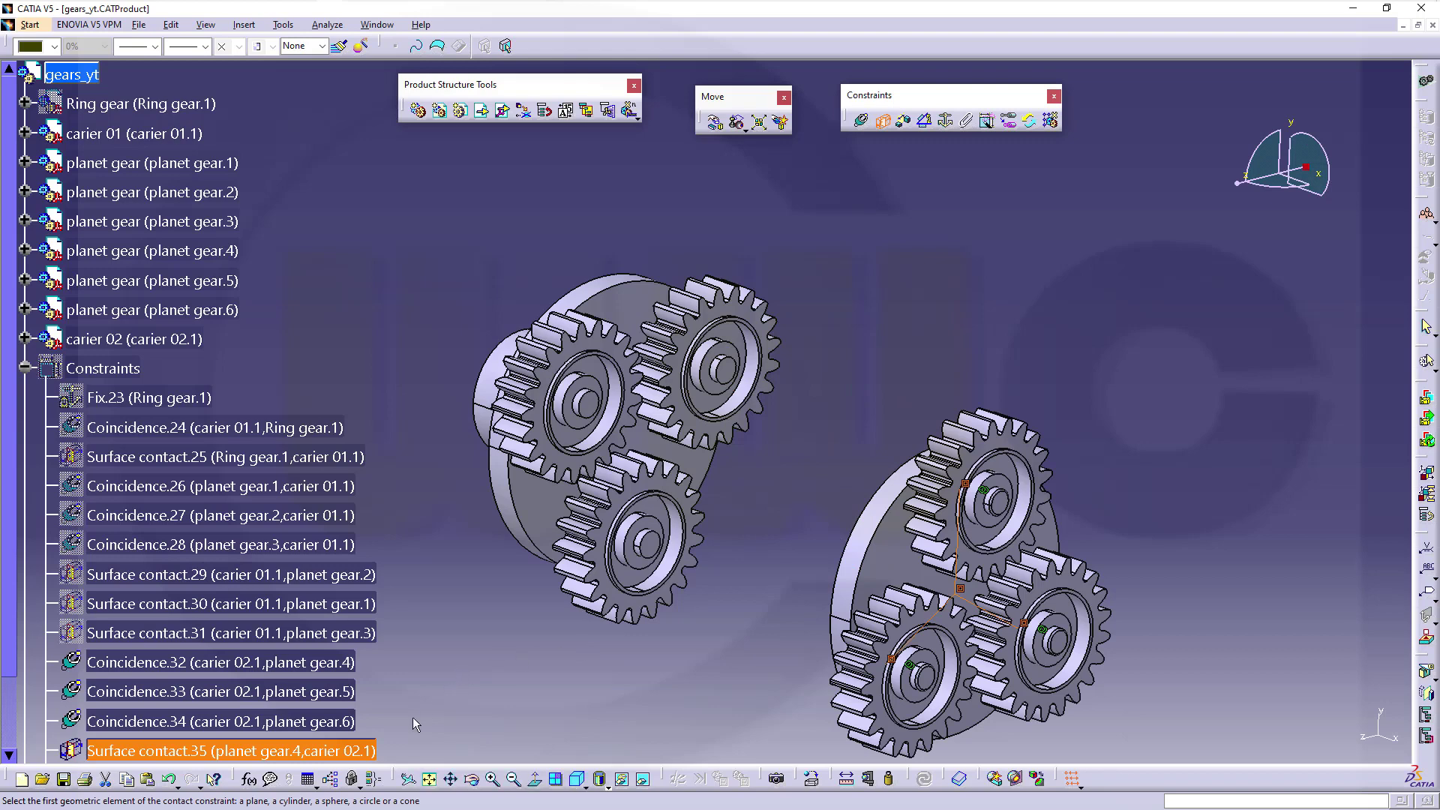
scroll(406, 720, down, 5)
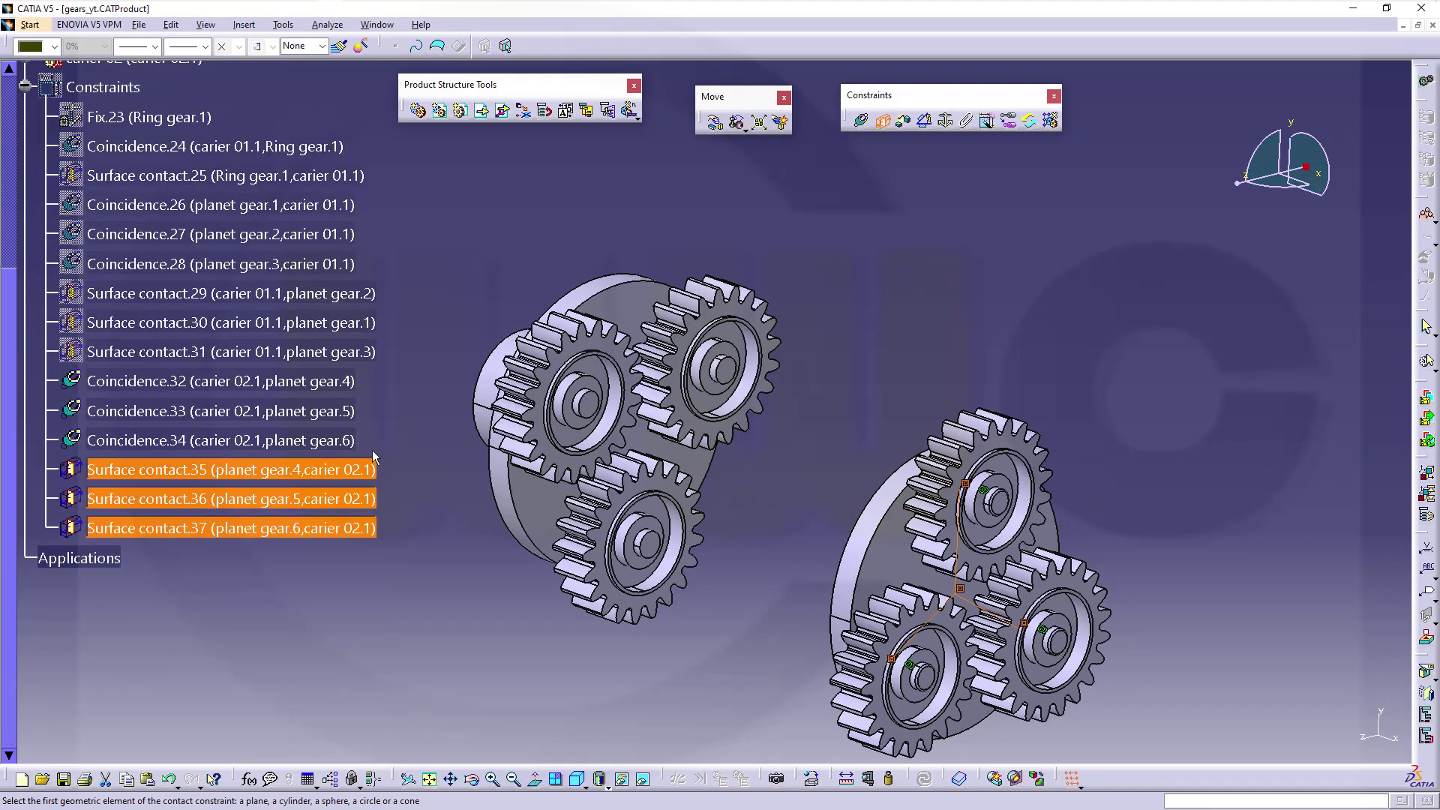
click(449, 551)
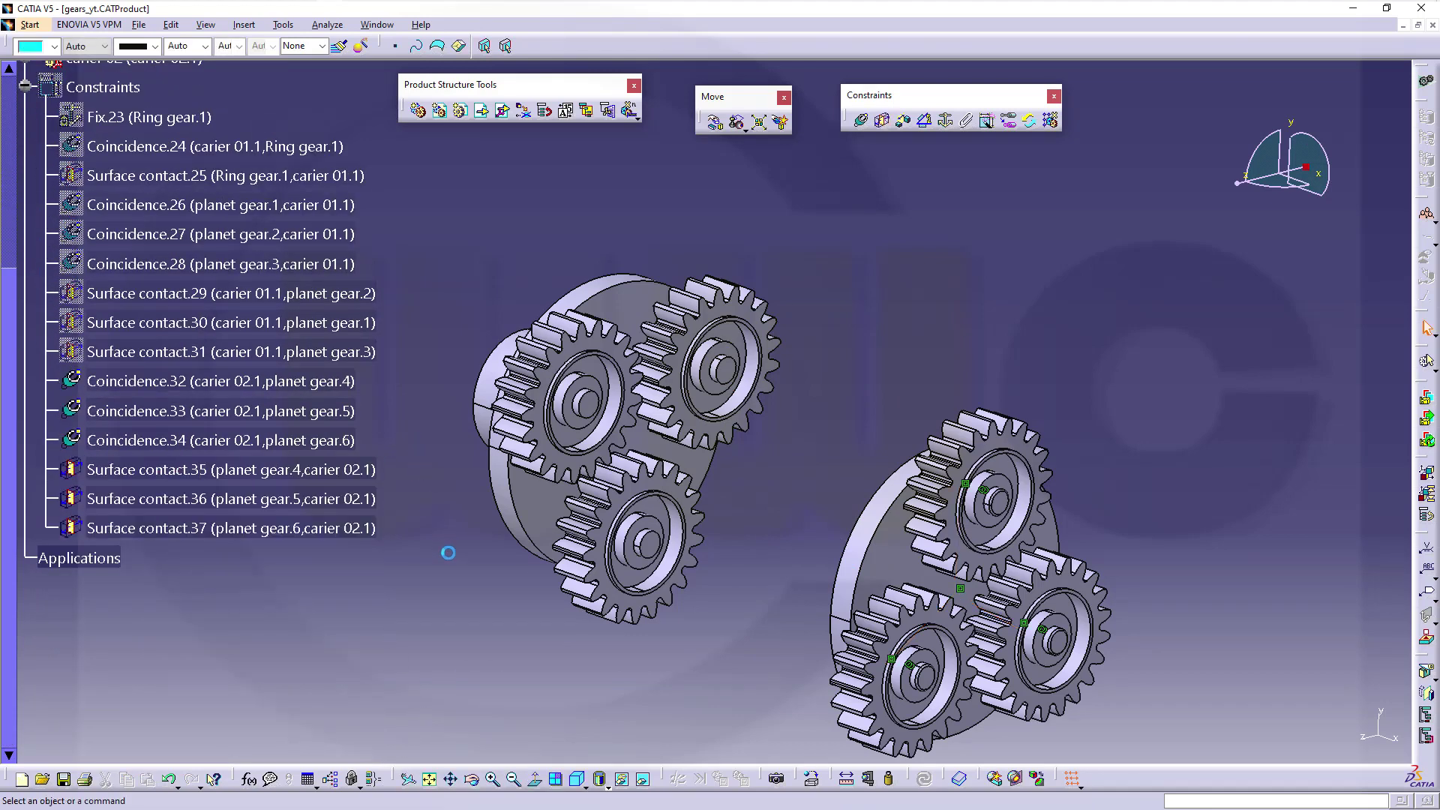
middle_drag(741, 502, 915, 547)
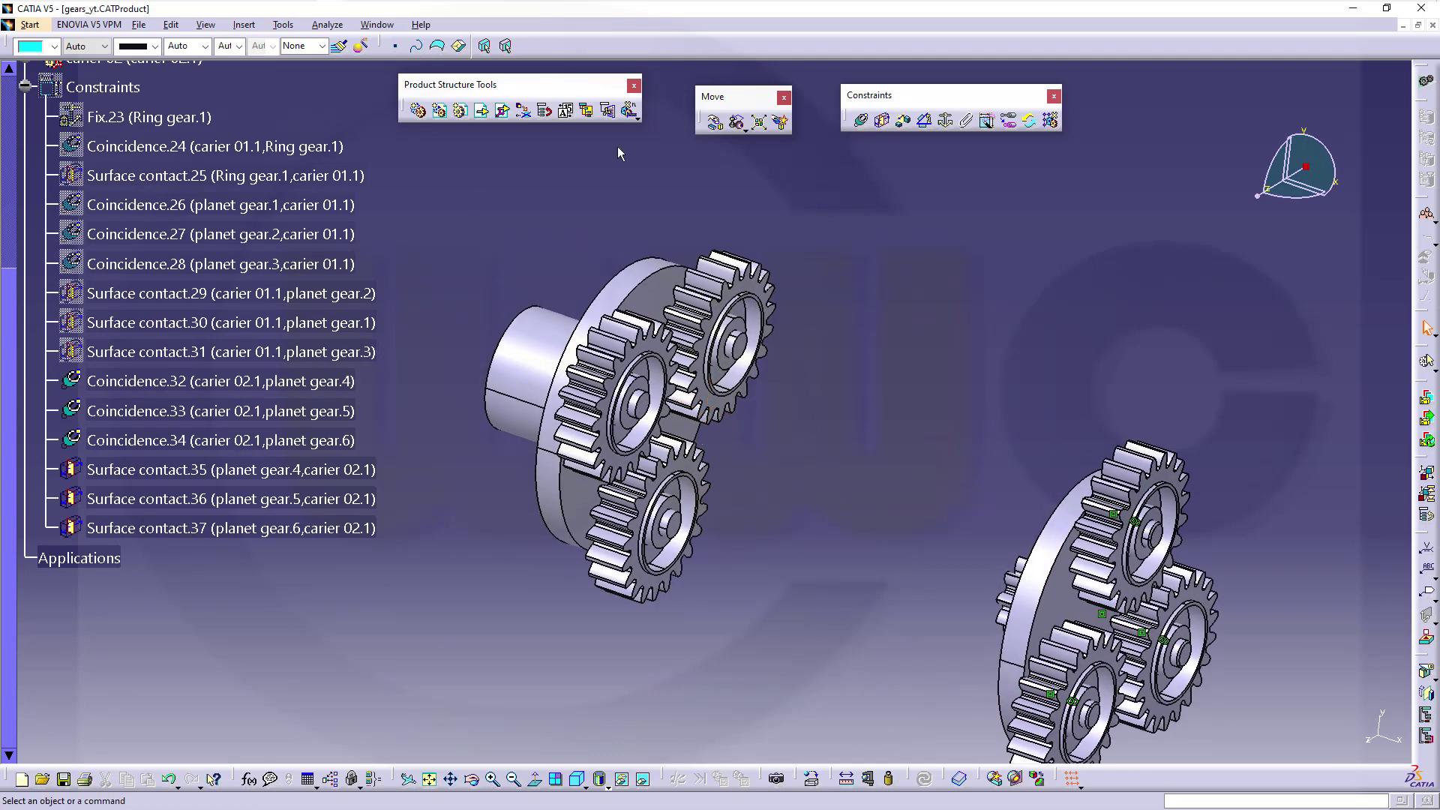
scroll(192, 120, up, 5)
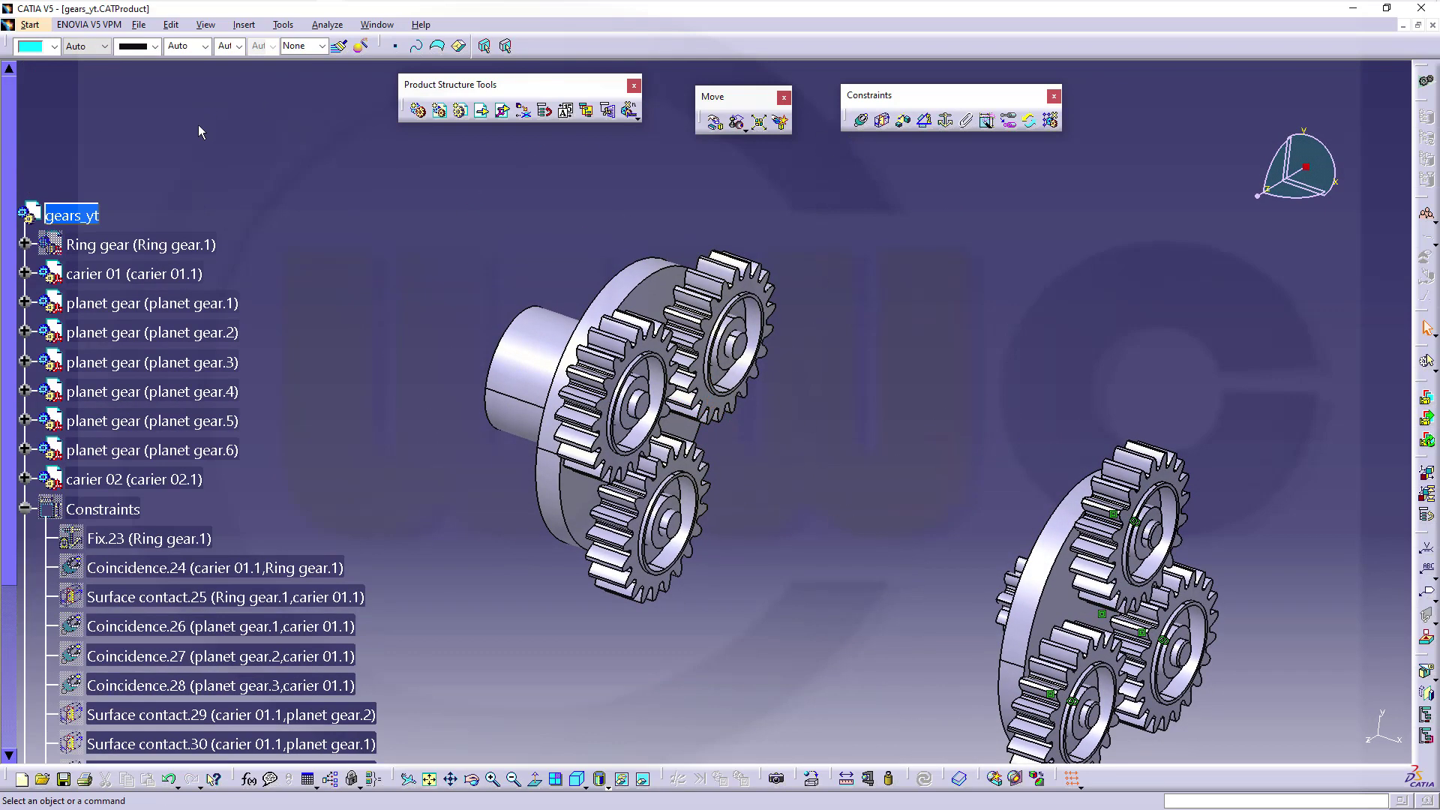
Step: Show the ring gear again and make carier 02 coaxial with it
right_click(132, 243)
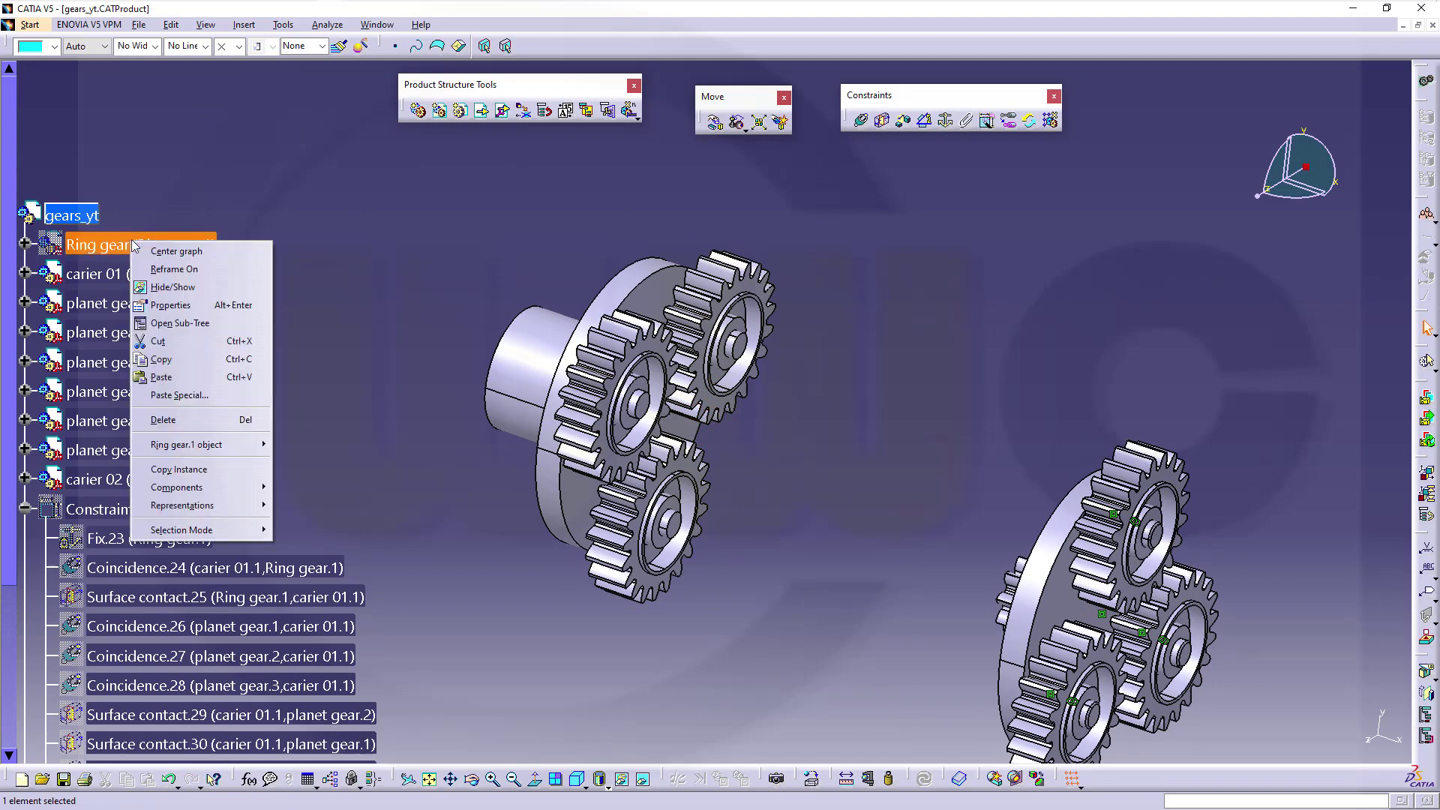
click(180, 287)
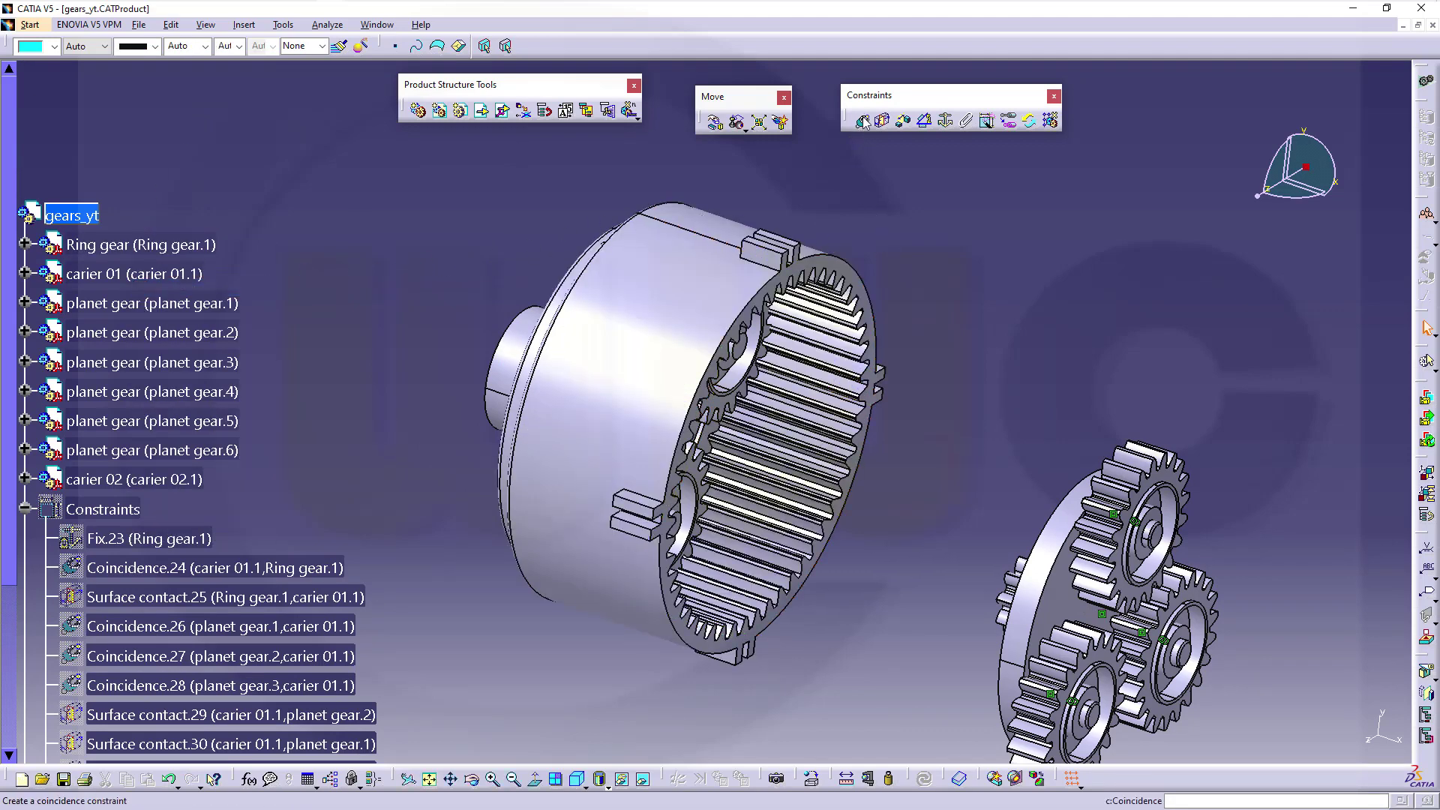
click(667, 364)
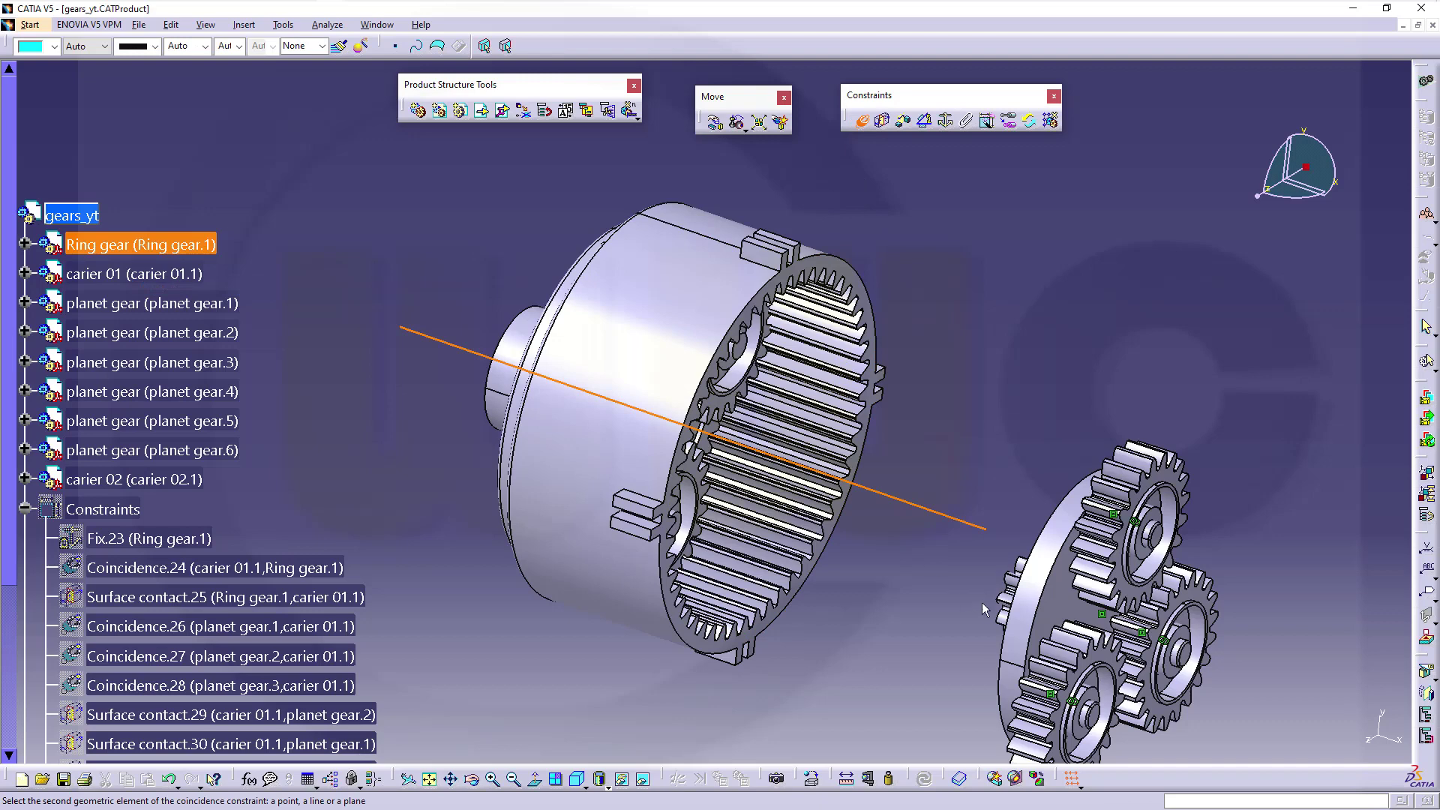
click(1038, 619)
click(923, 777)
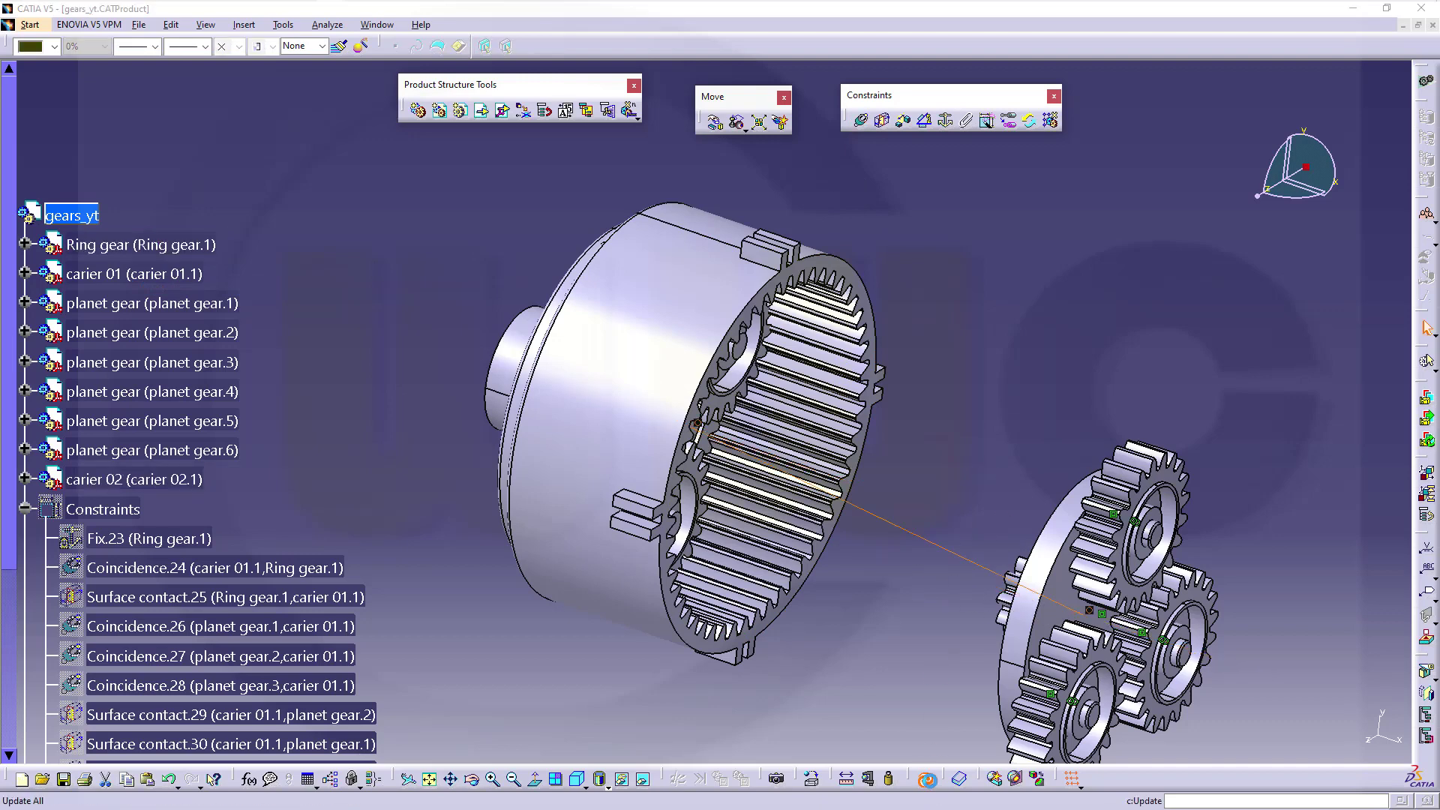
Step: Place carier 02 against carier 01, updating so the planet set seats in the ring gear
click(883, 121)
ctrl+middle_drag(810, 315, 852, 357)
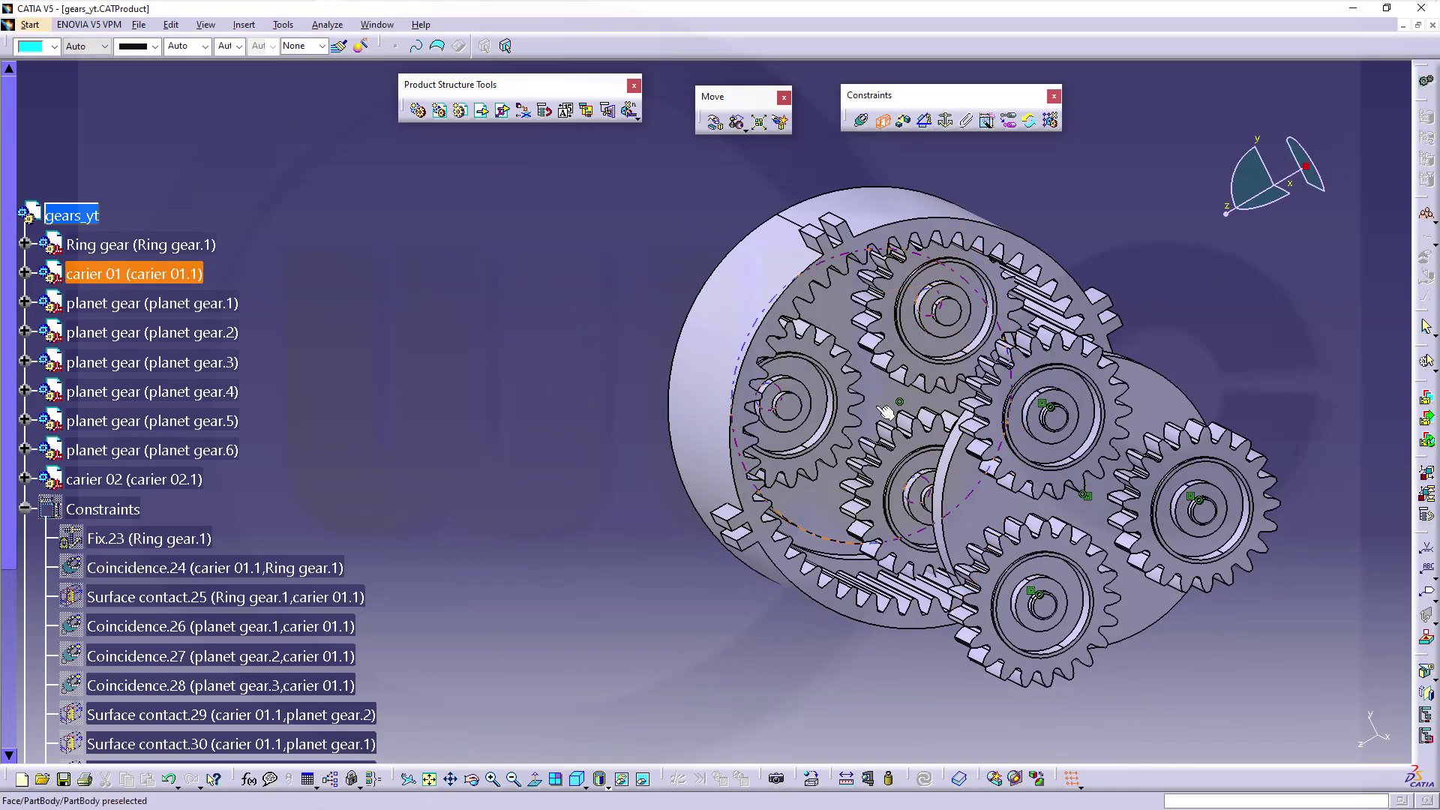
ctrl+middle_drag(890, 410, 906, 490)
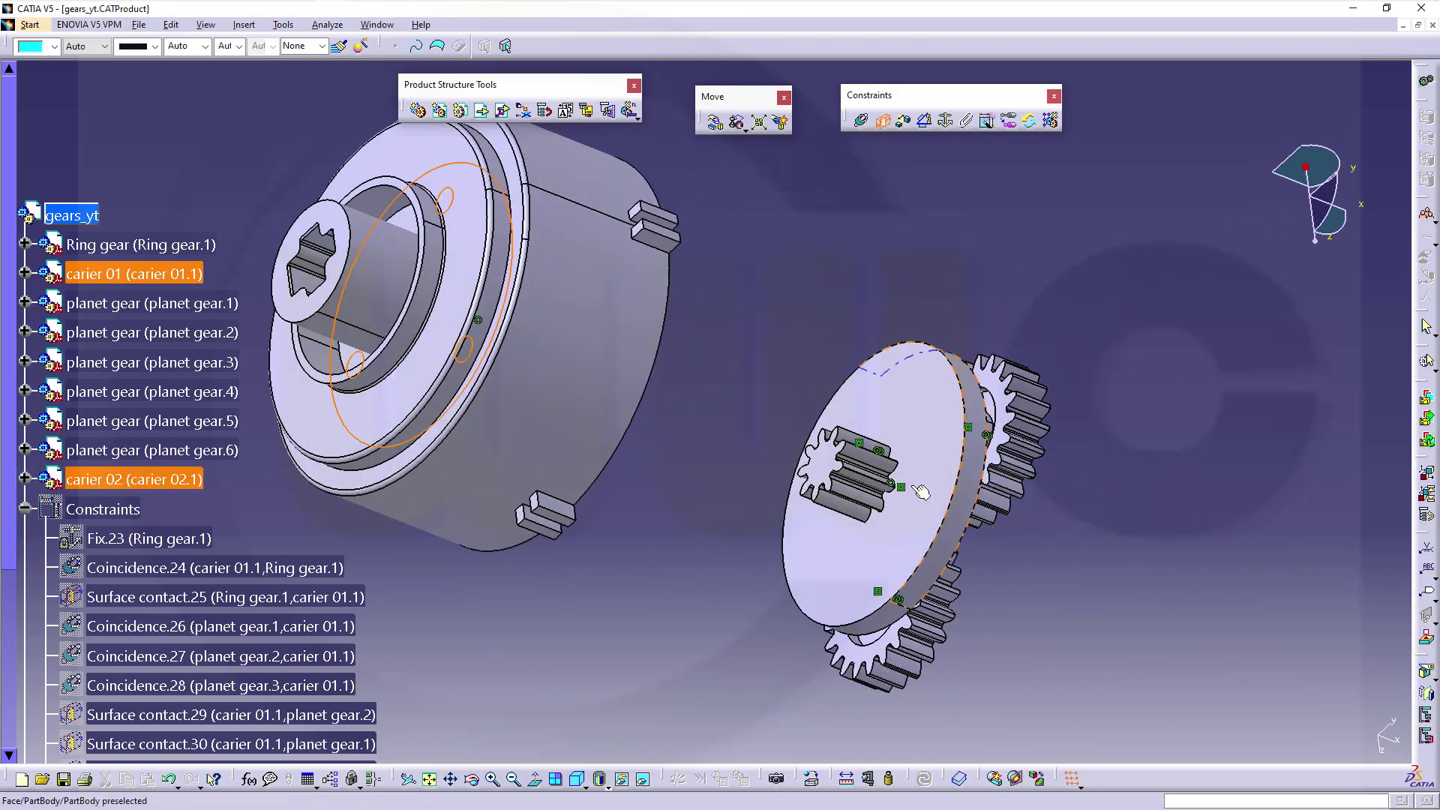
click(830, 460)
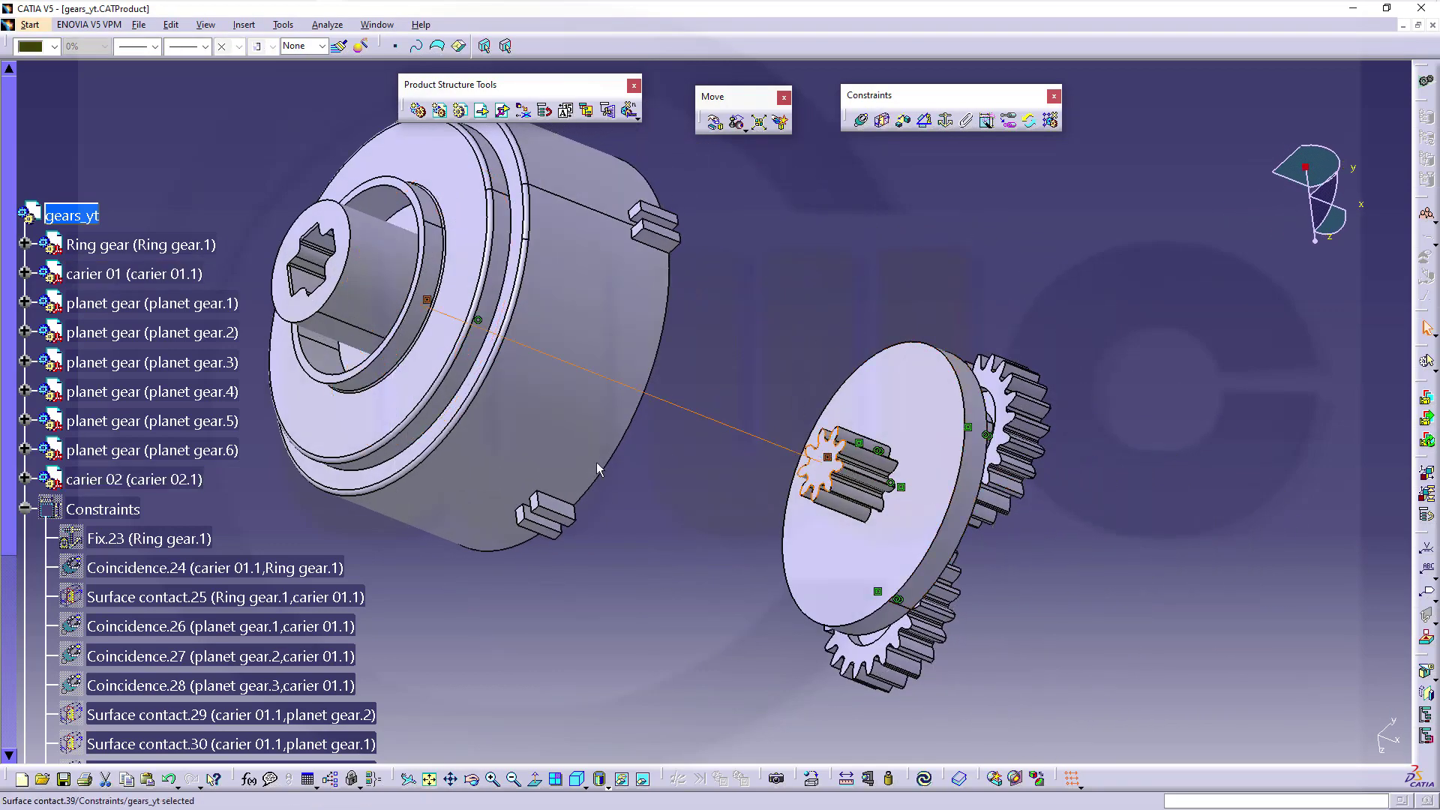
click(925, 778)
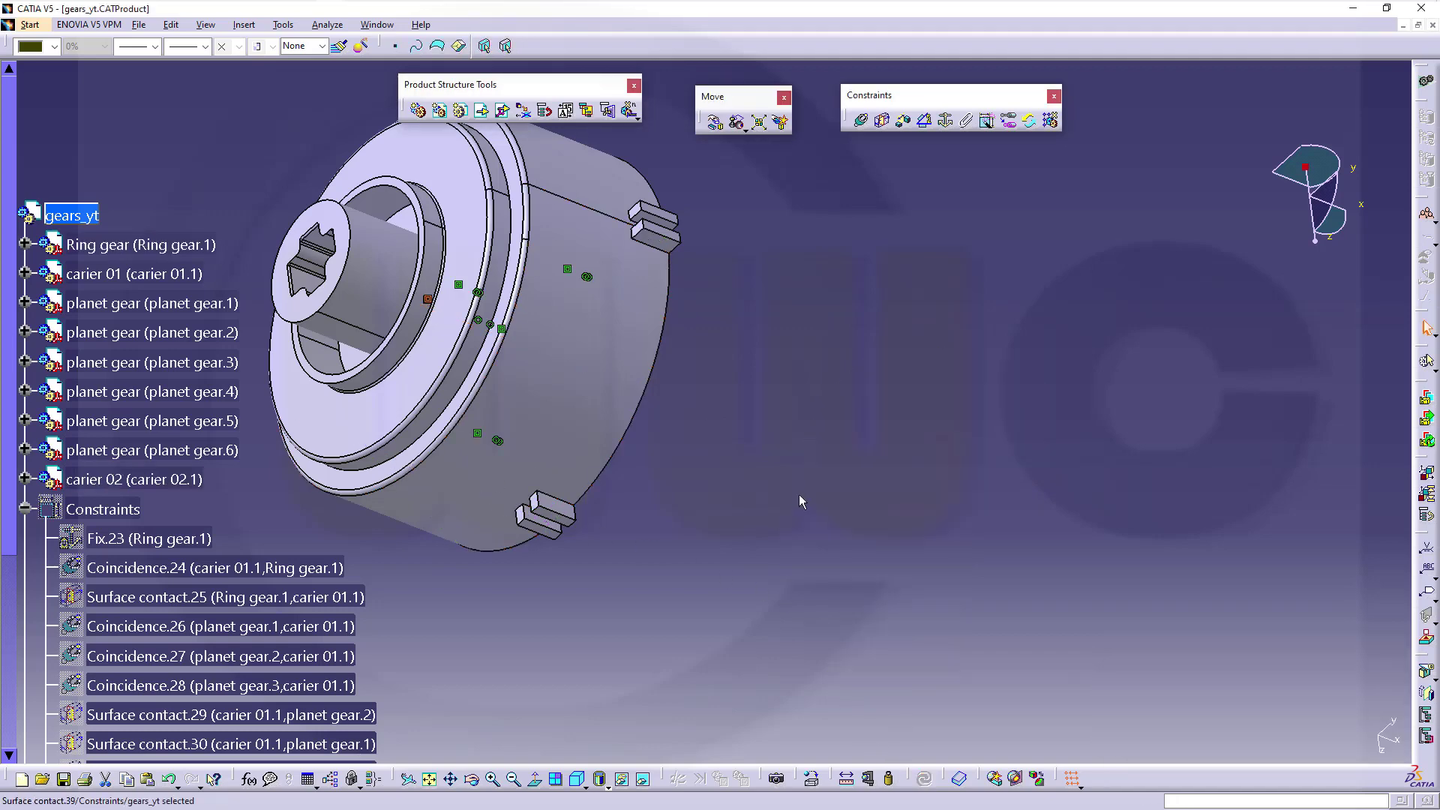
mouse_move(801, 493)
middle_down()
mouse_move(785, 410)
mouse_move(405, 440)
middle_up()
scroll(370, 457, down, 3)
scroll(370, 457, down, 3)
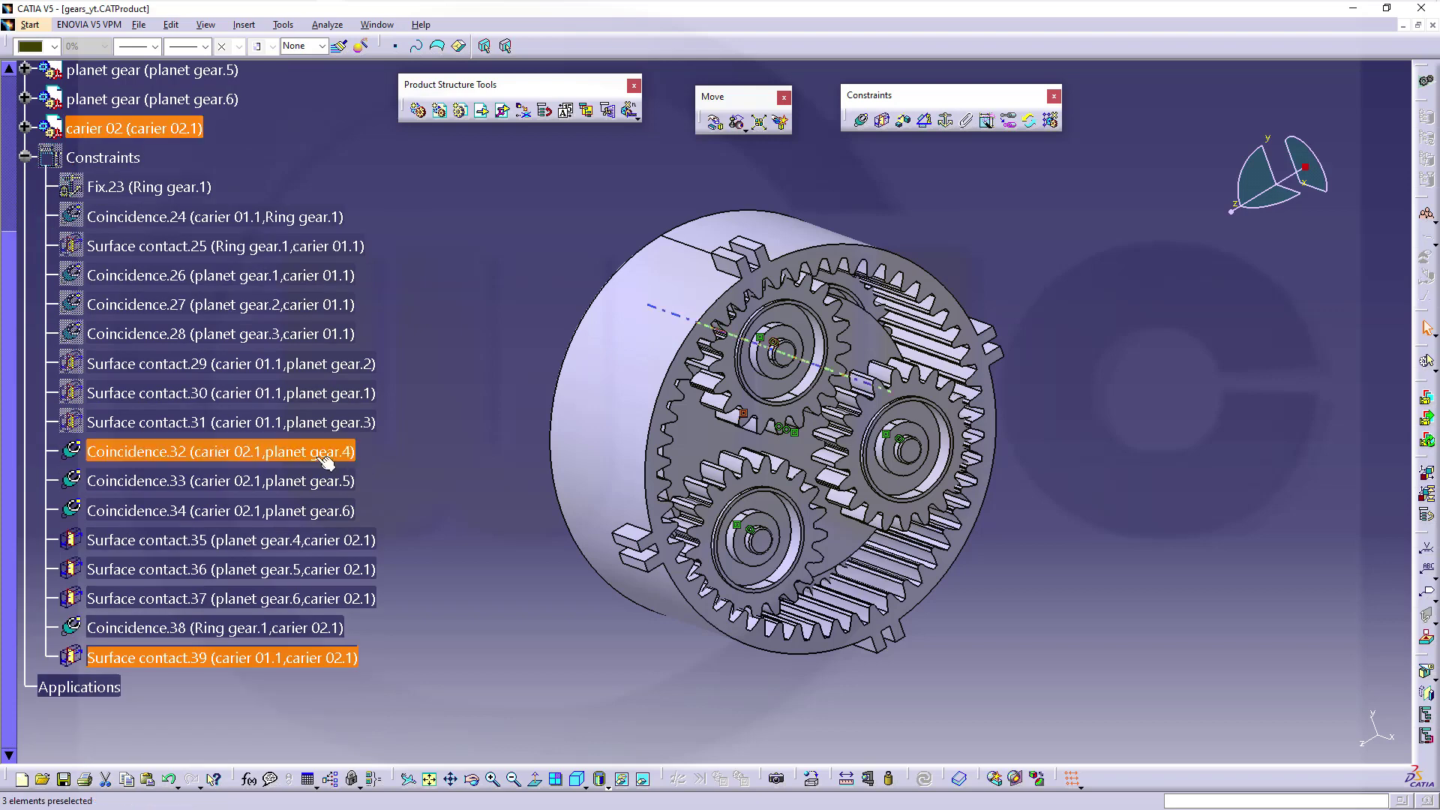
Step: Hide the constraint symbols from Coincidence.32 through Surface contact.39
click(258, 453)
shift+click(216, 669)
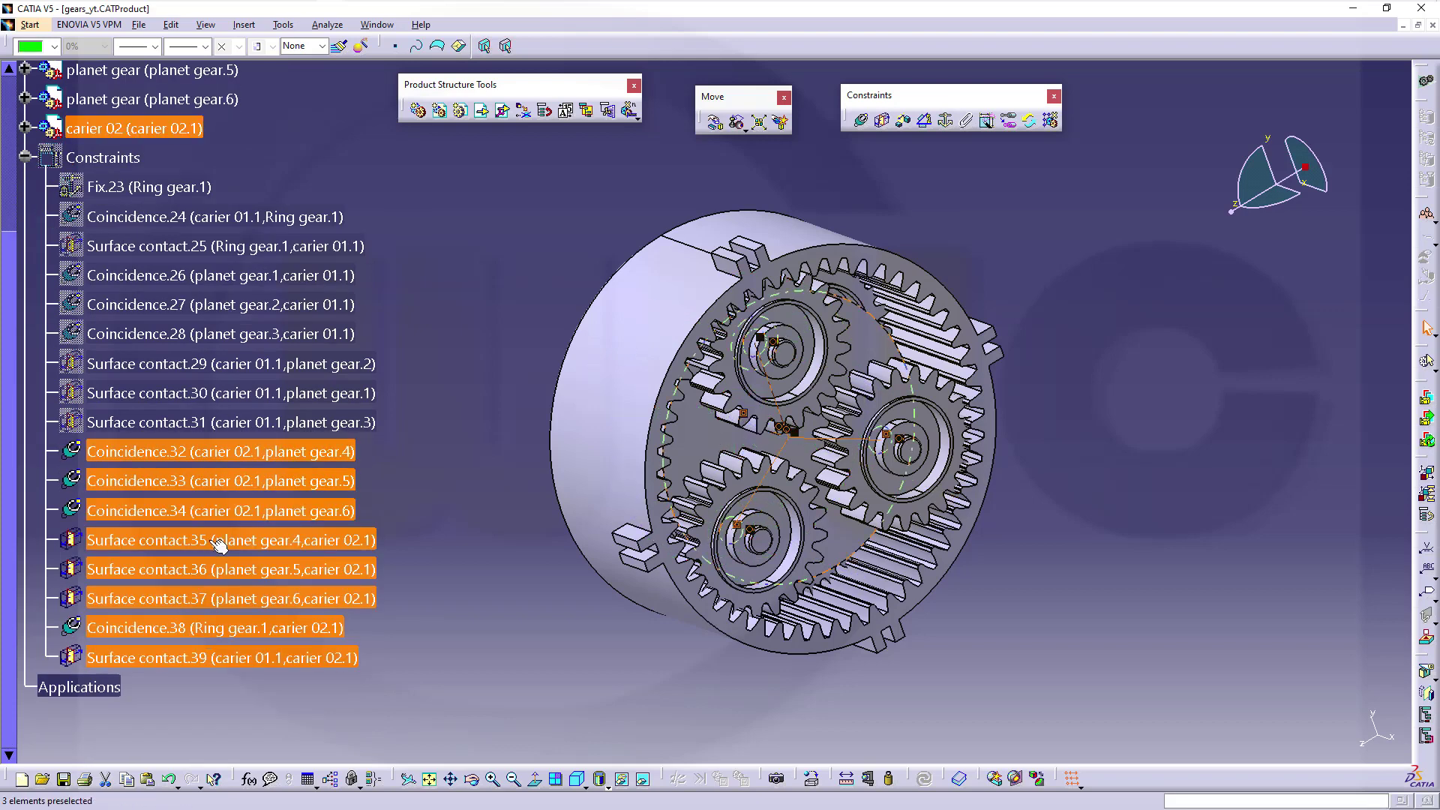
right_click(213, 540)
click(281, 582)
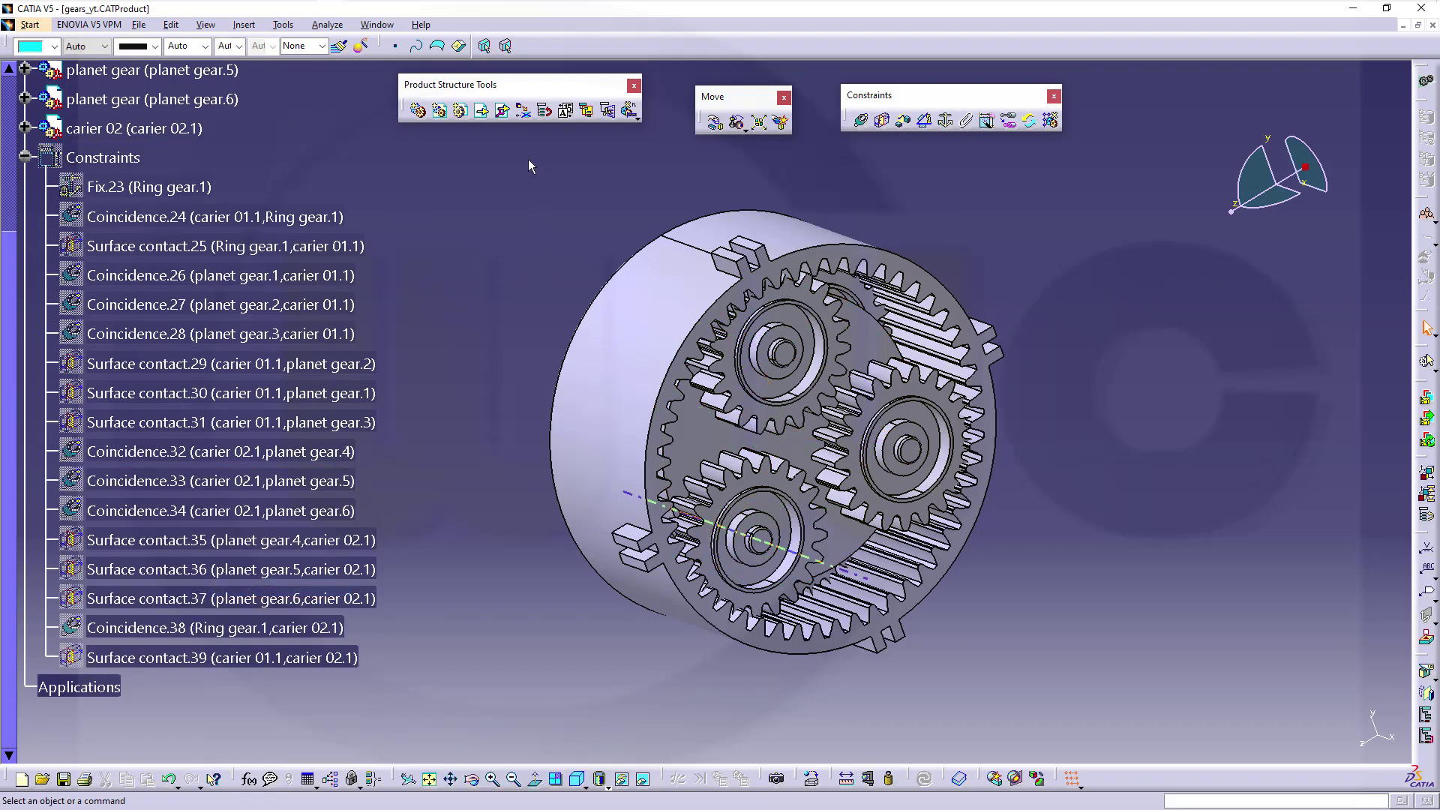
click(482, 111)
scroll(295, 204, up, 6)
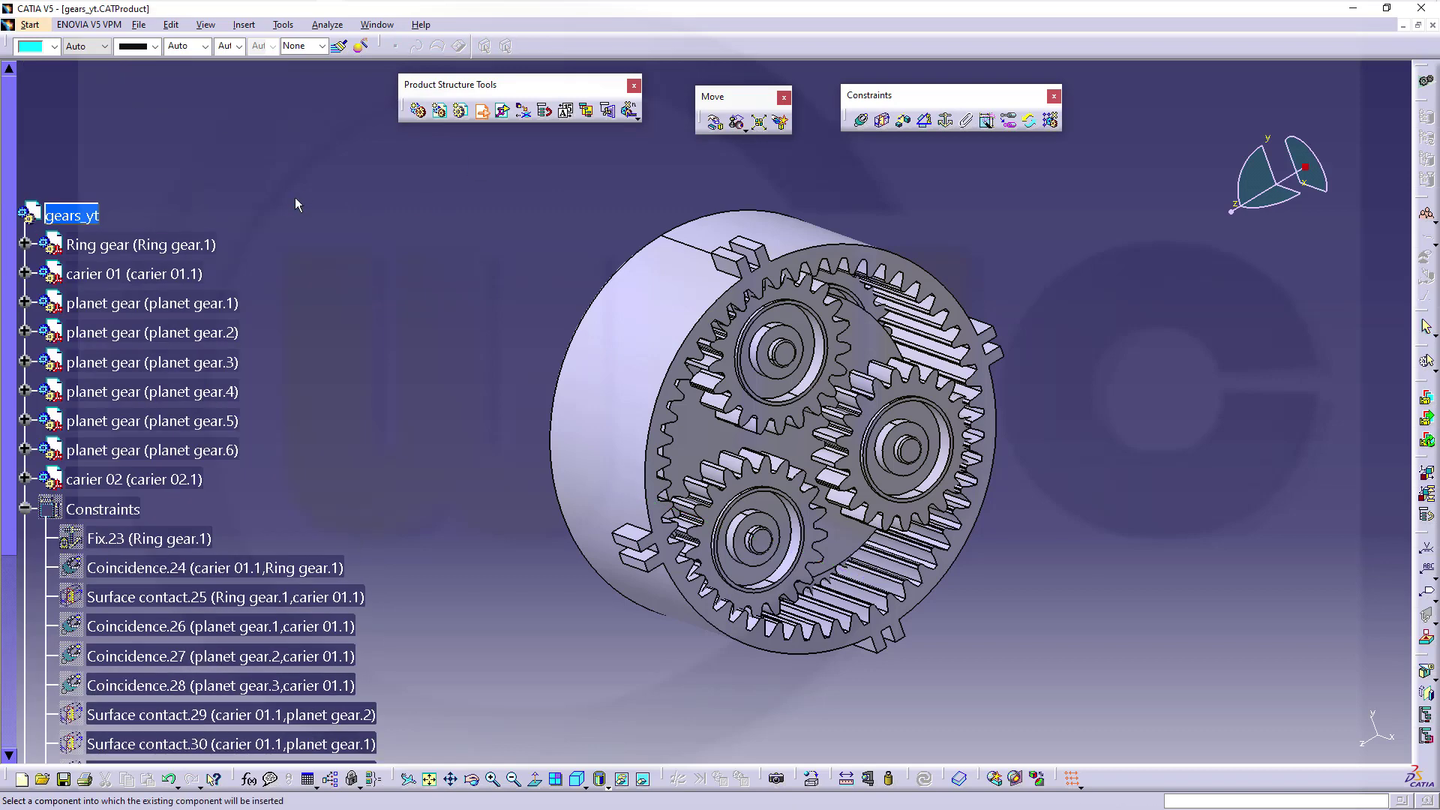
Step: Insert the sun gear file under gears_yt and dismiss the transfer message
click(148, 225)
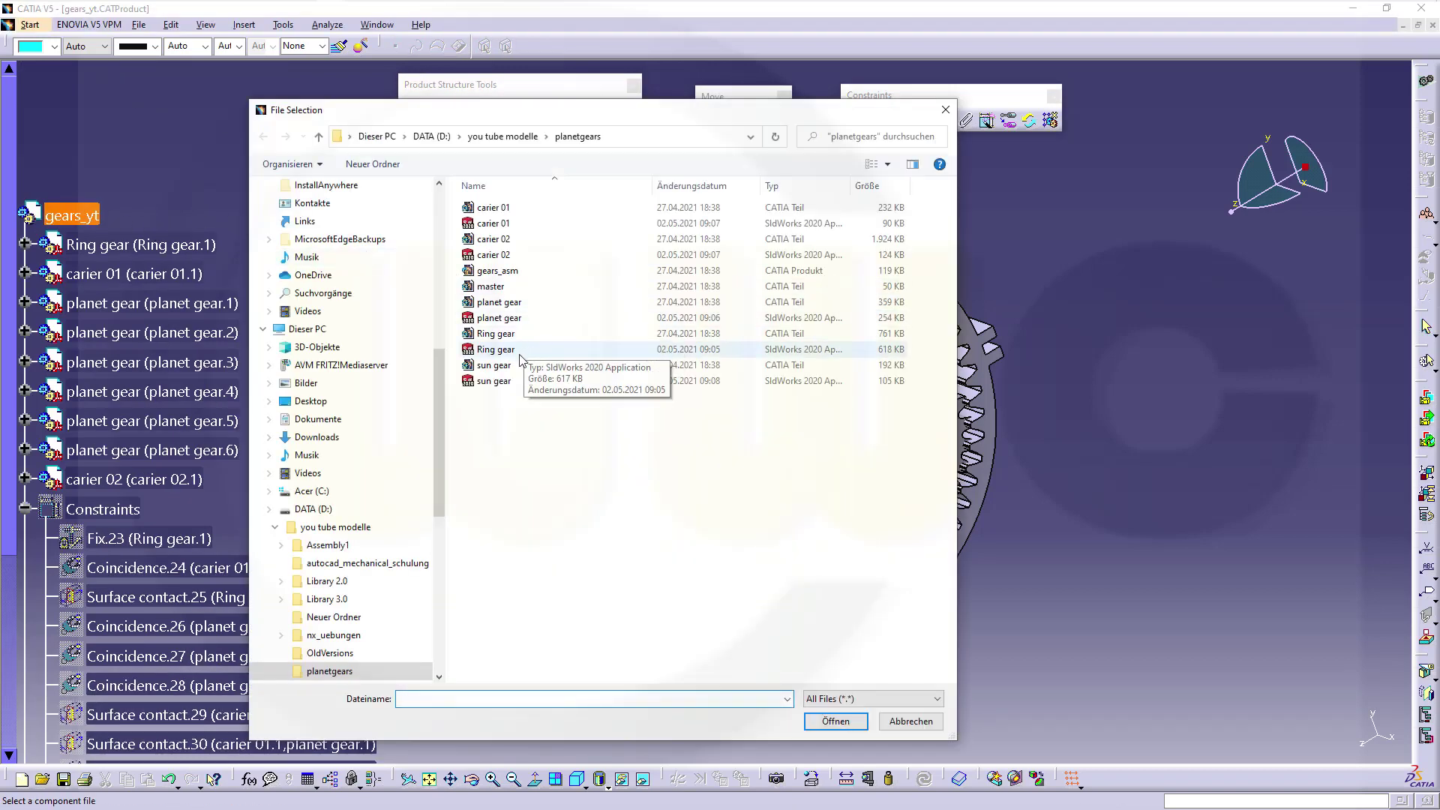
click(492, 384)
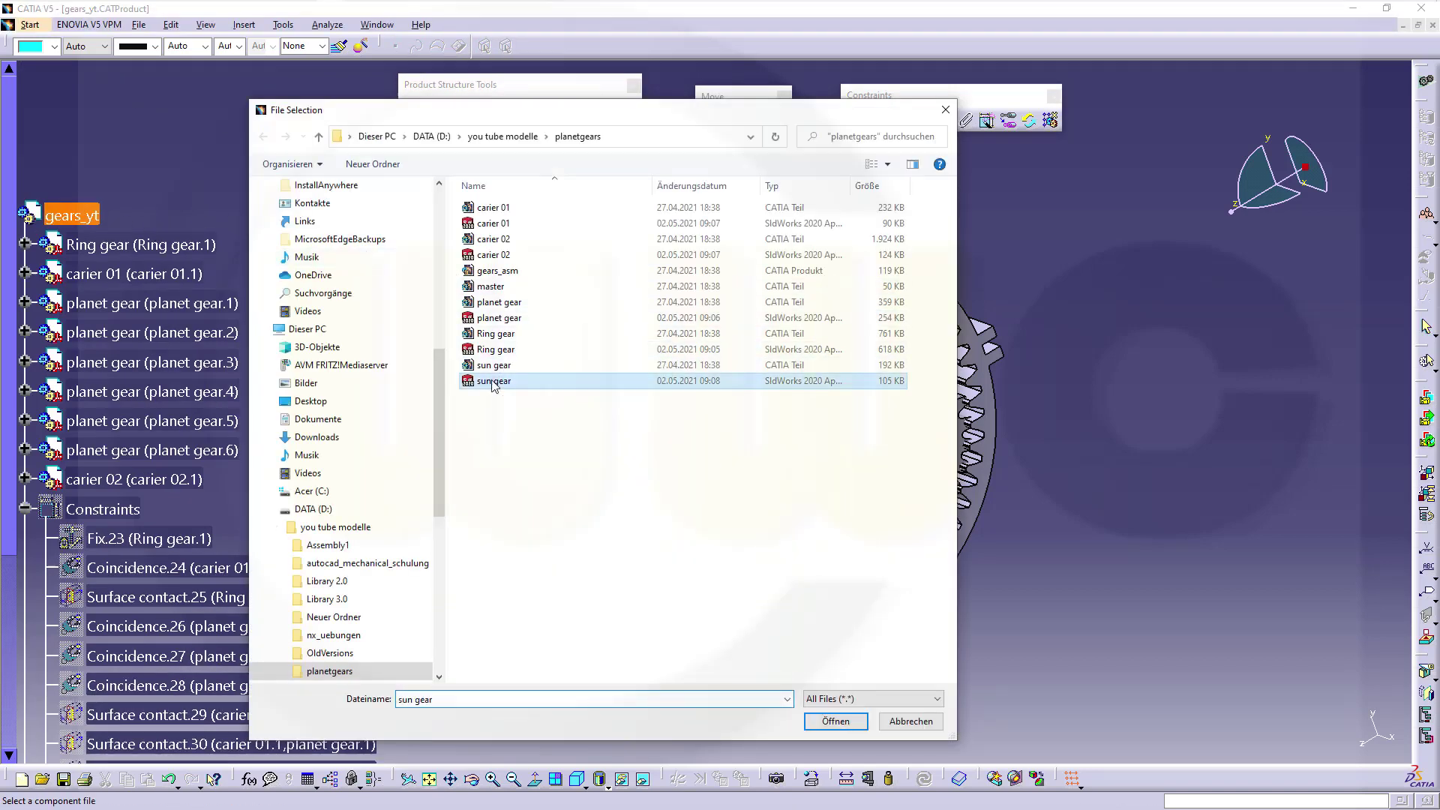
click(843, 729)
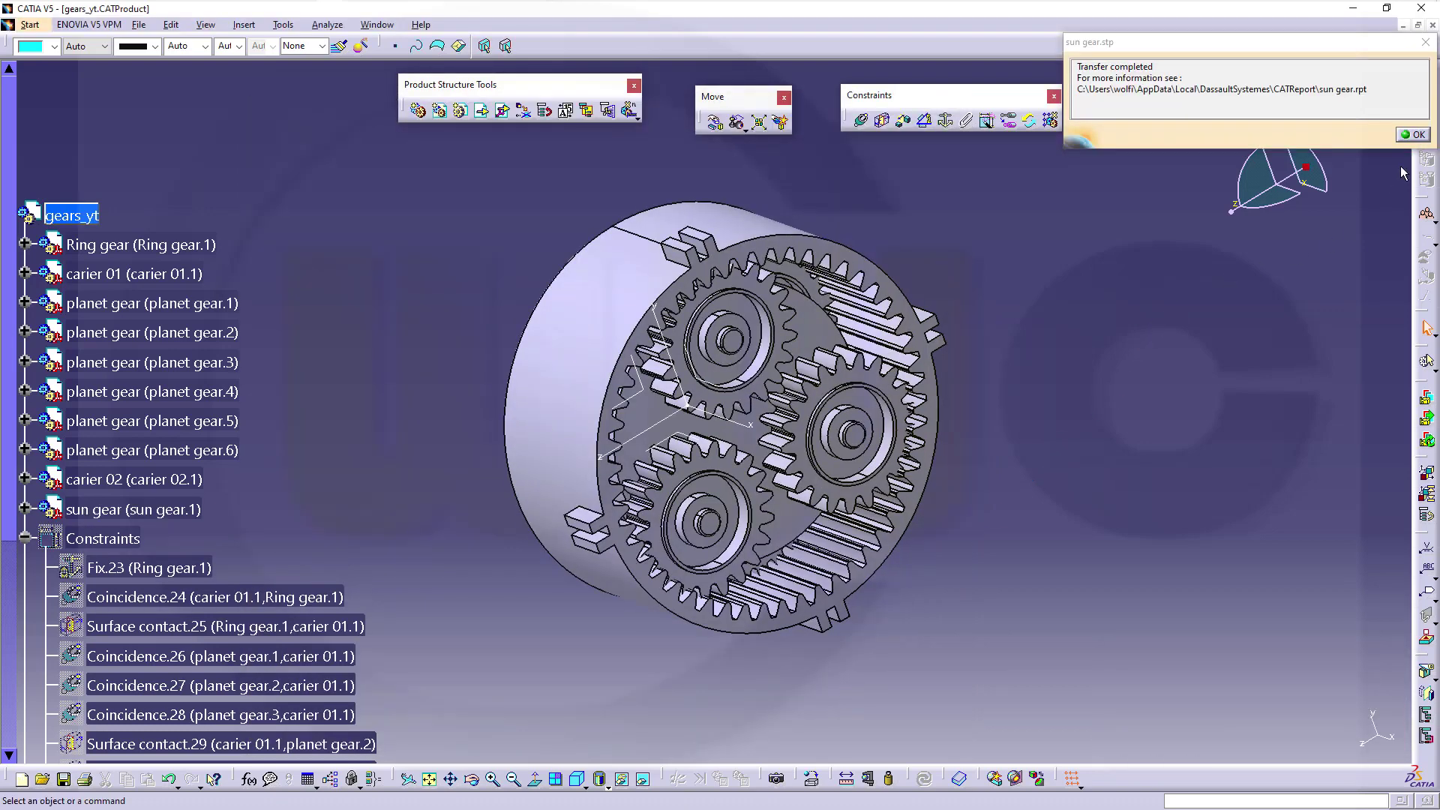
click(1418, 136)
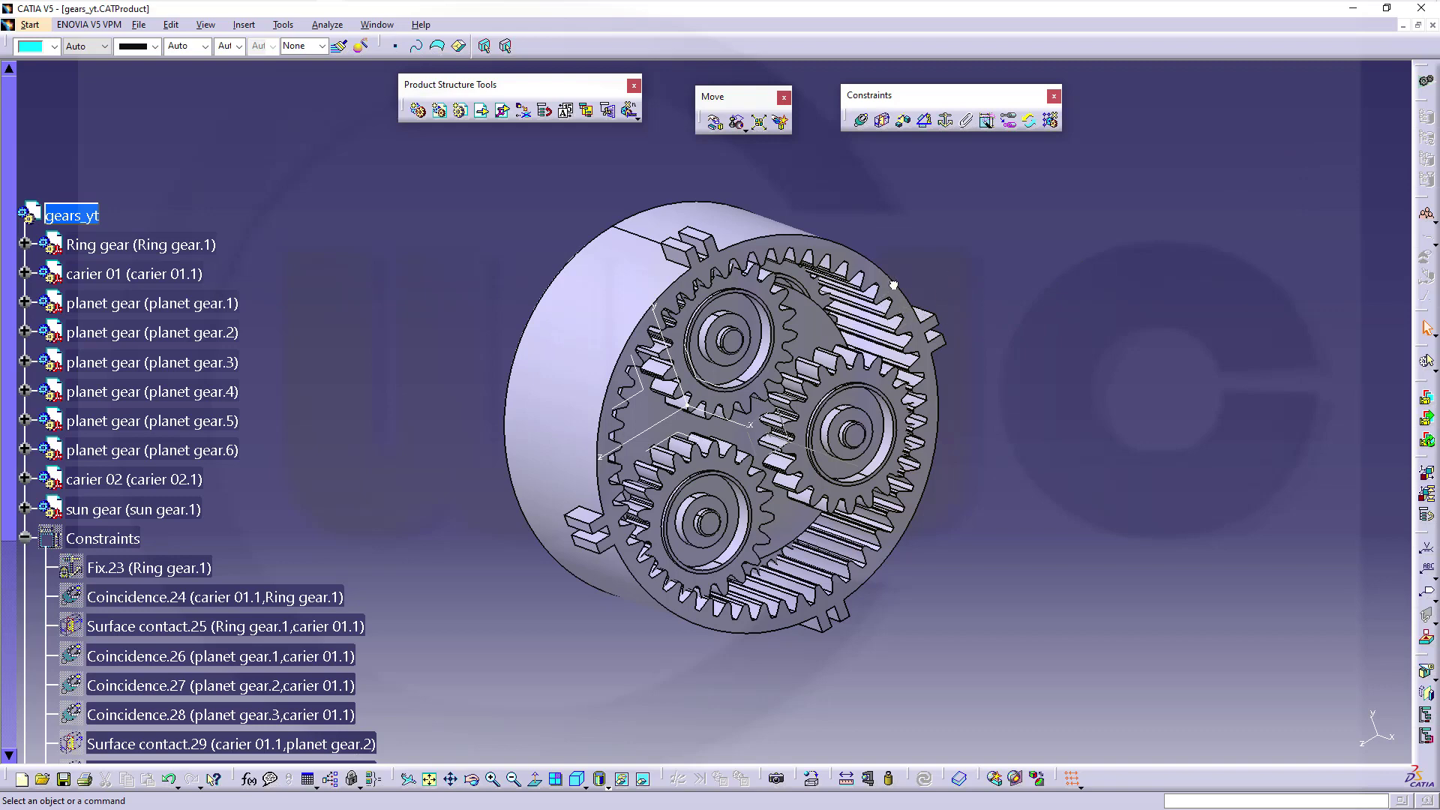
Step: Move the sun gear aside, hide its axis system and make it coaxial with the ring gear
drag(886, 288, 1175, 401)
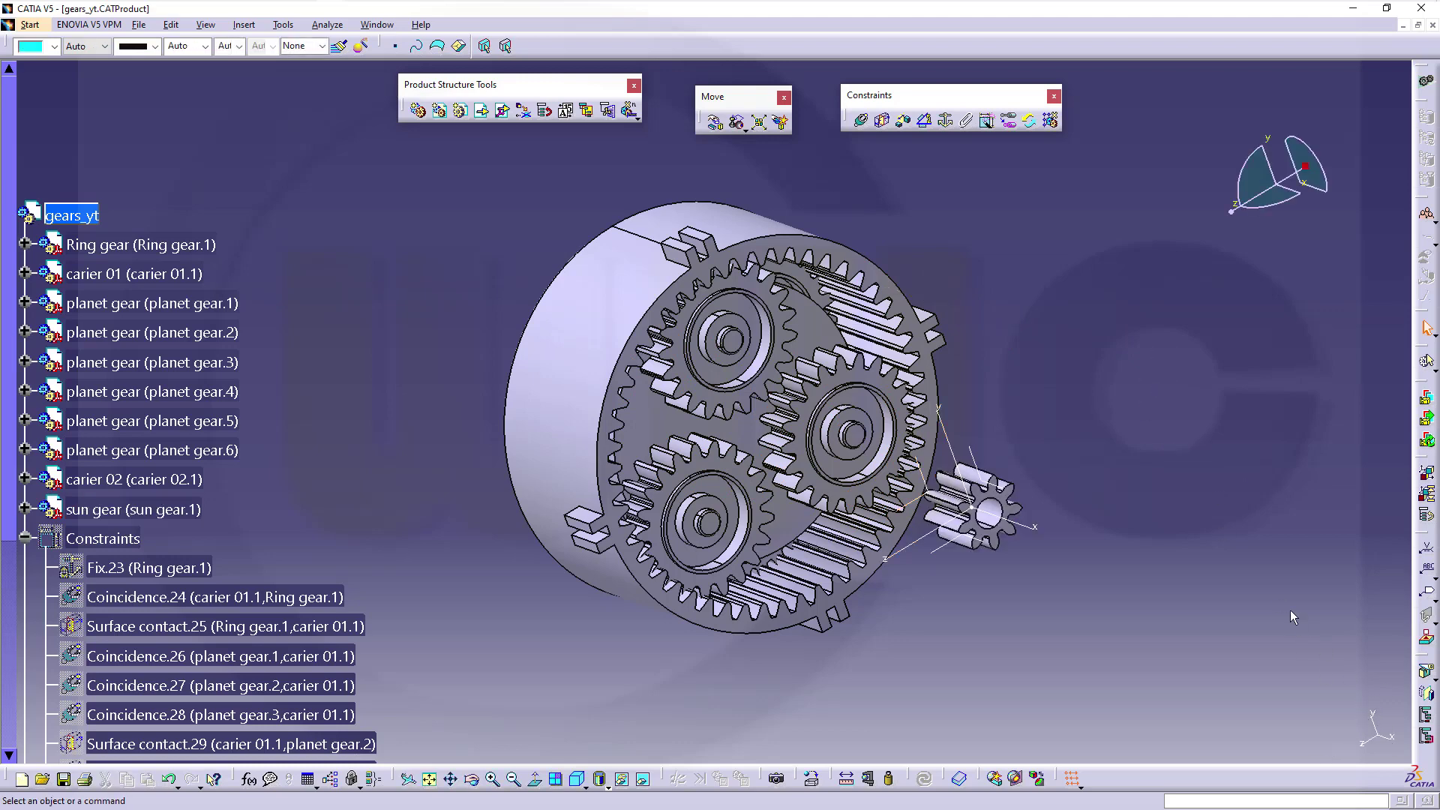
right_click(1036, 533)
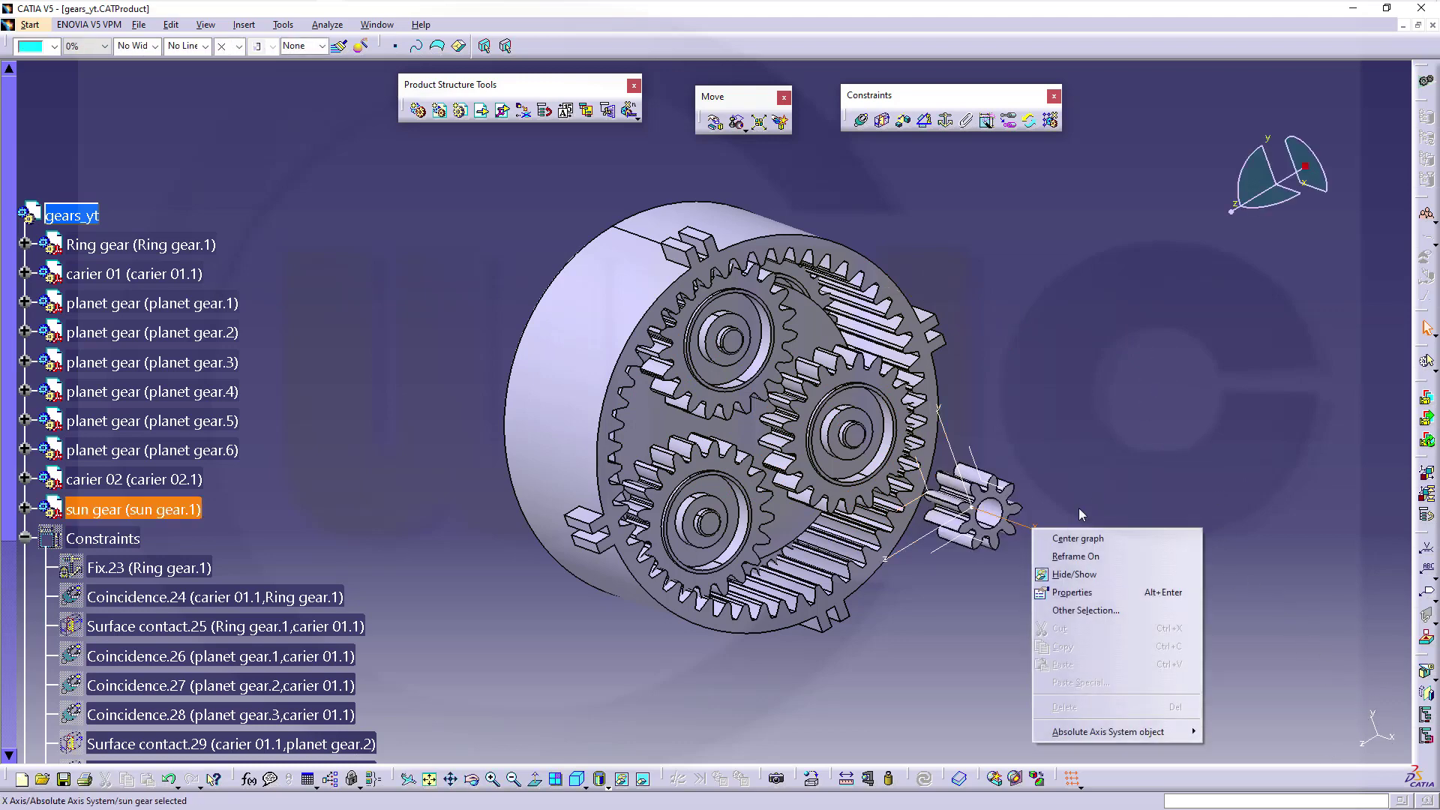
click(1074, 574)
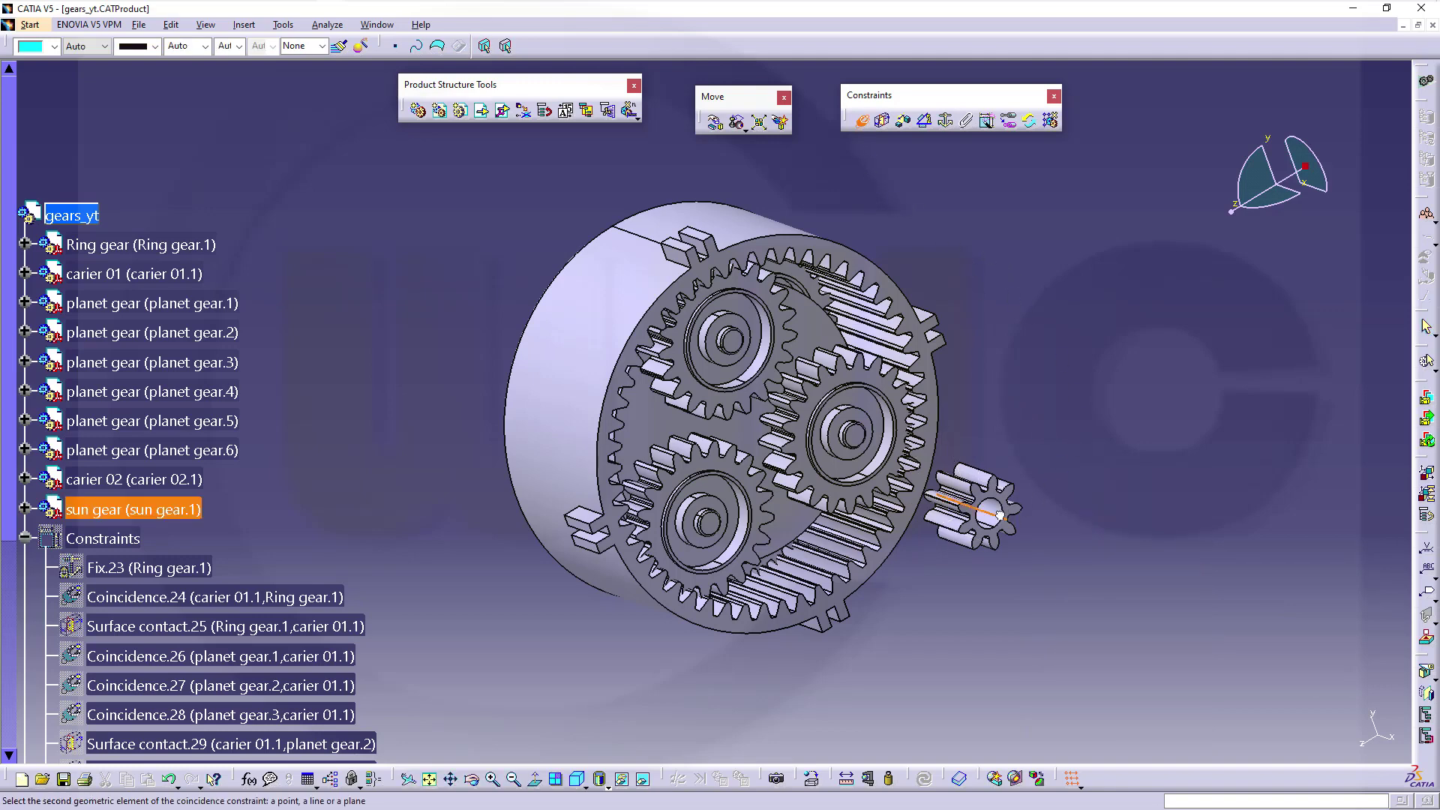
click(1010, 509)
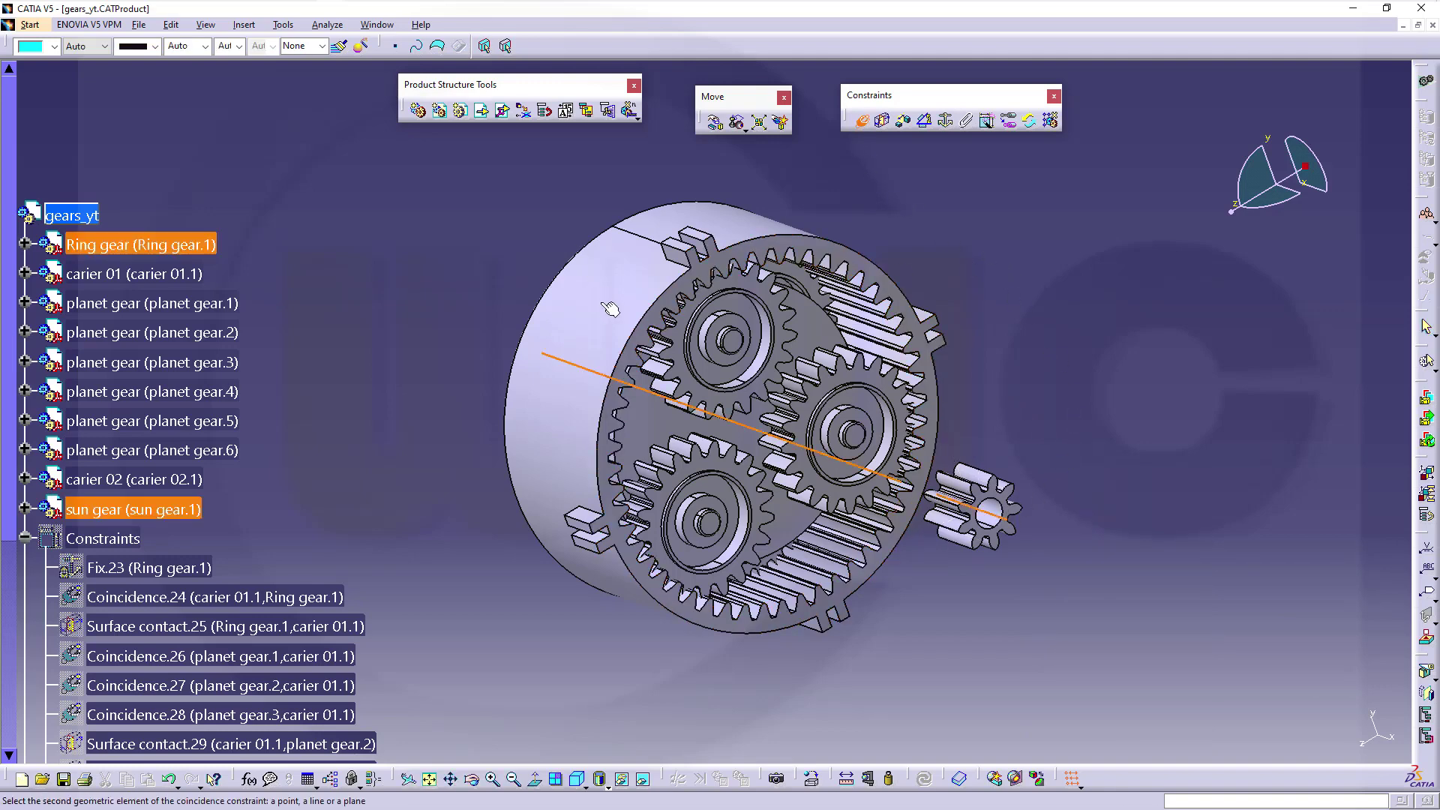
click(1091, 301)
Step: Put the sun gear against carier 02 and update so it centres among the planets
click(885, 123)
middle_drag(632, 327, 982, 601)
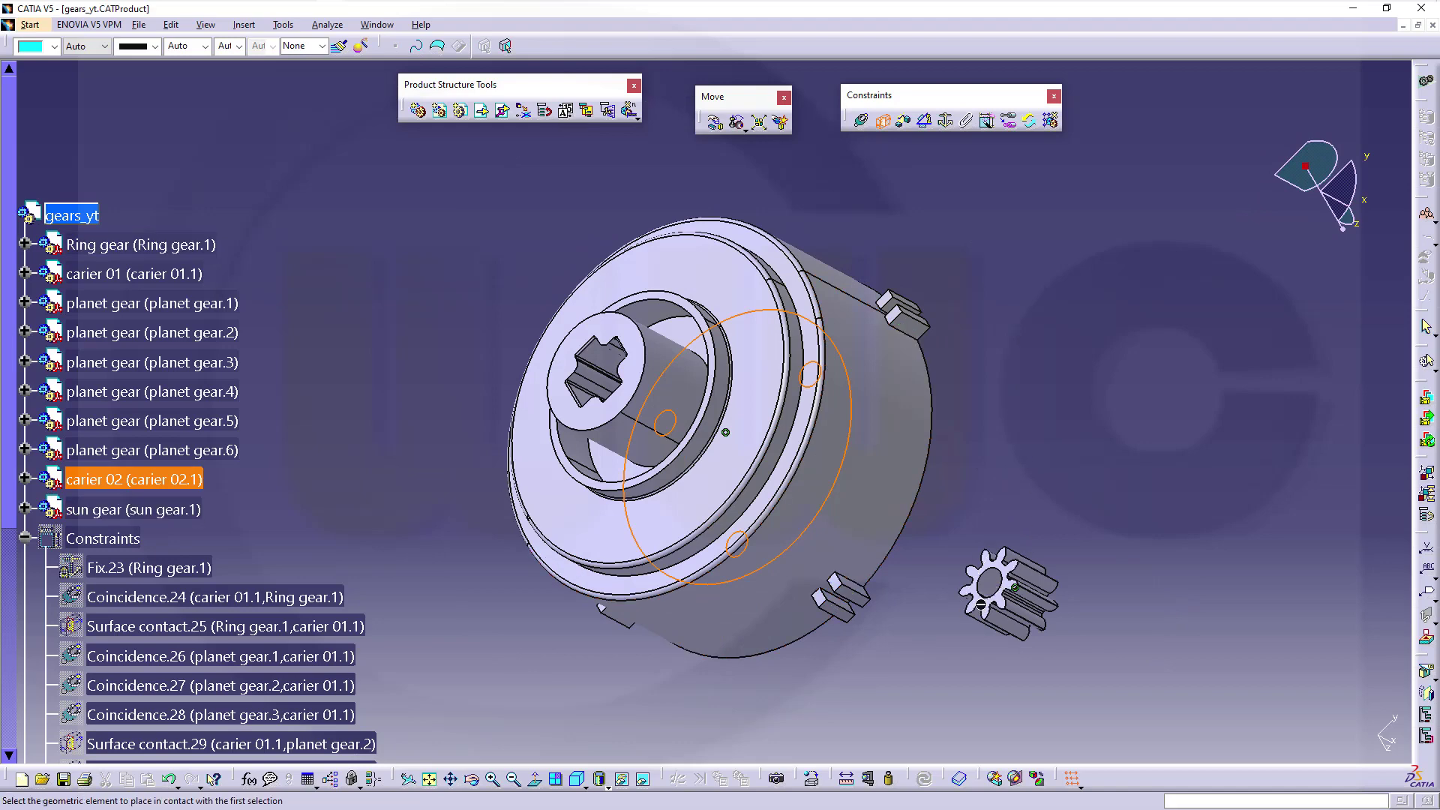
click(983, 603)
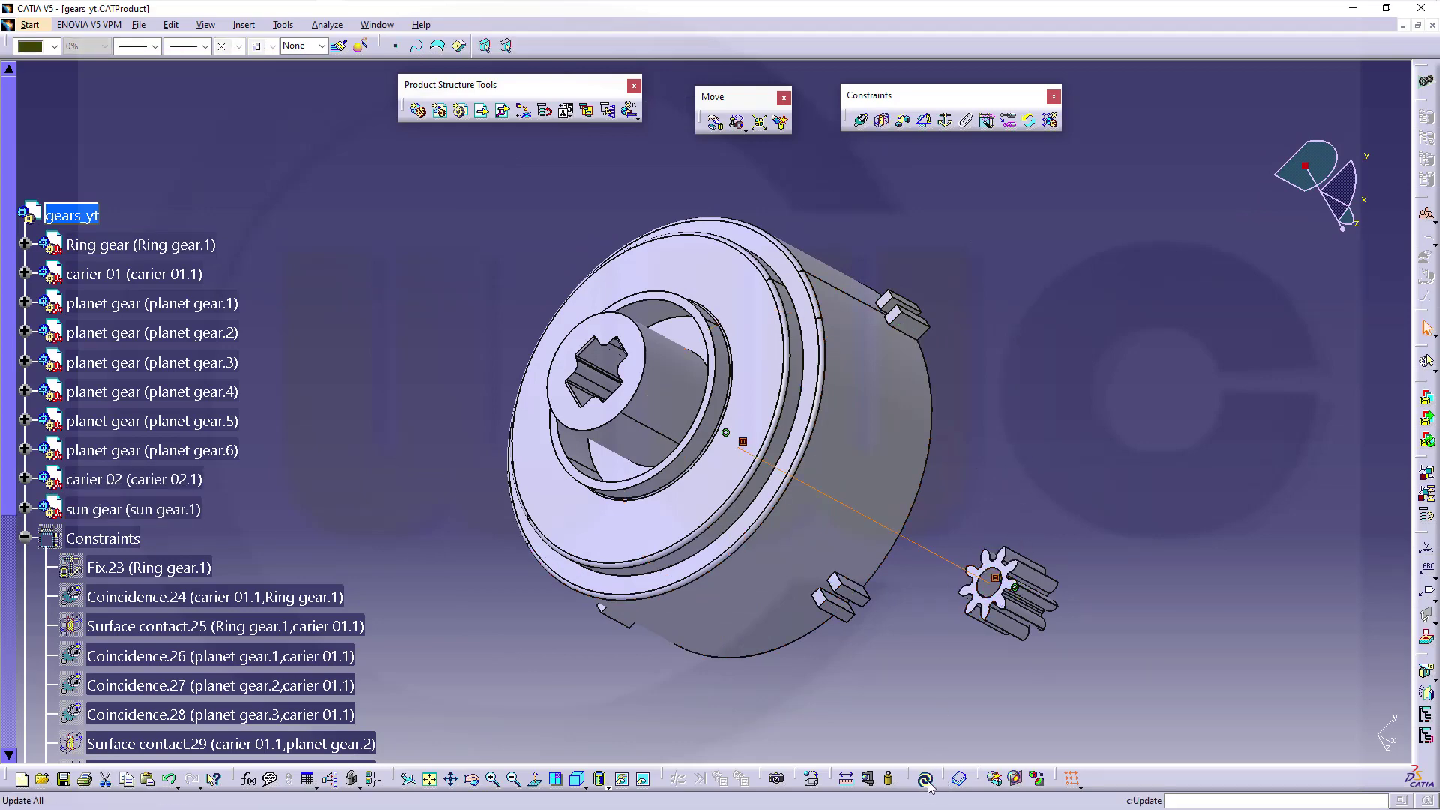
click(930, 784)
mouse_move(1117, 456)
middle_down()
mouse_move(700, 301)
mouse_move(387, 501)
middle_up()
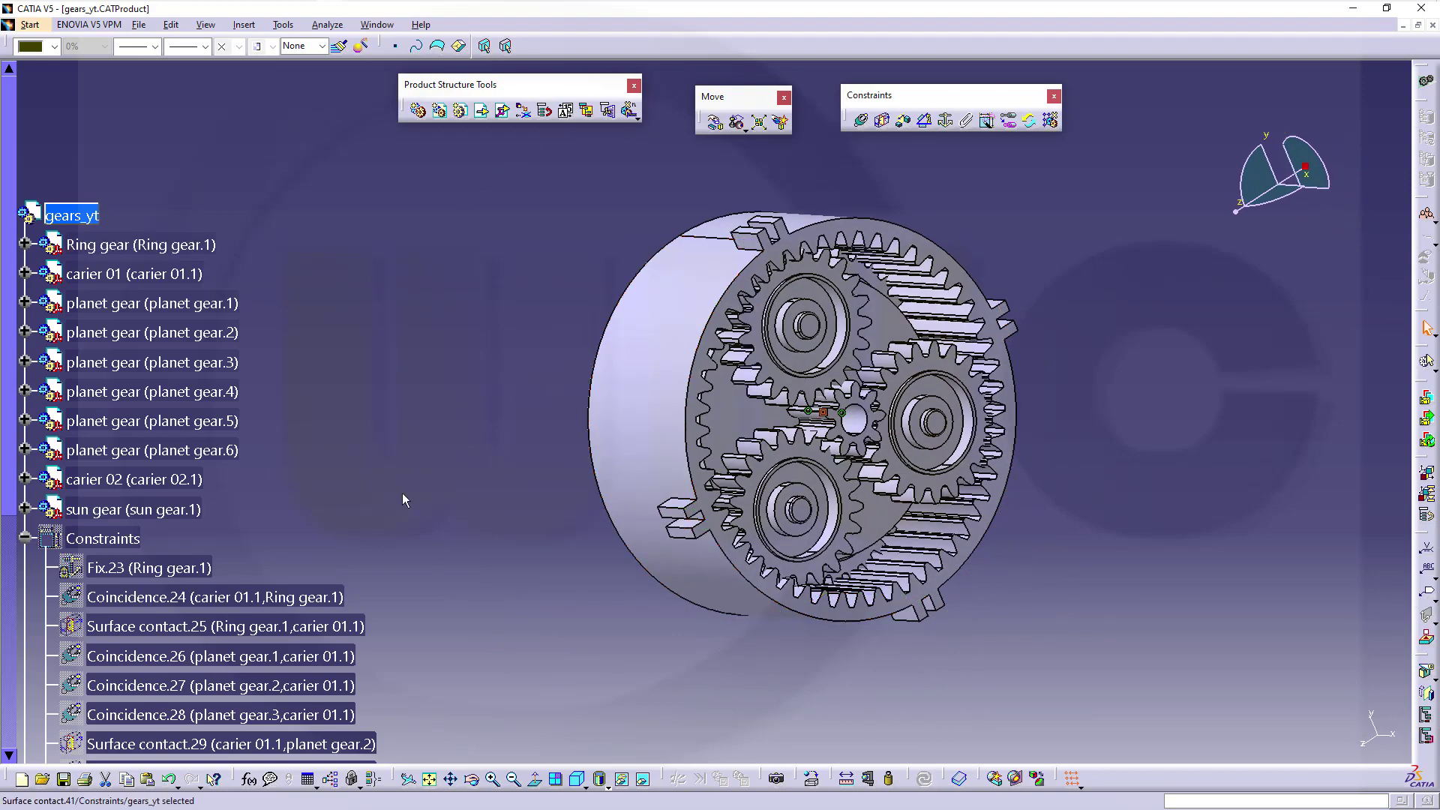
scroll(225, 473, down, 2)
scroll(192, 551, down, 5)
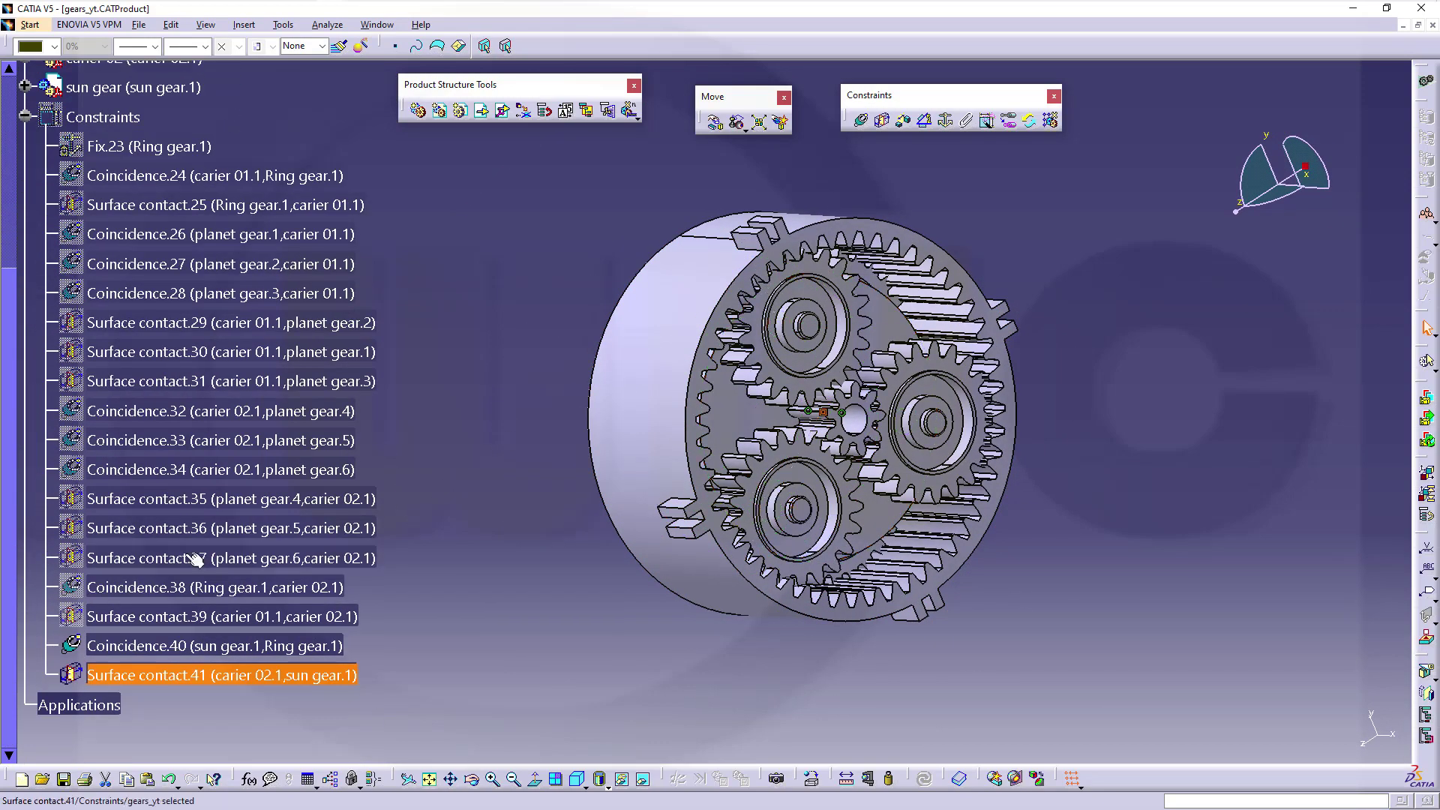
Step: Hide the Surface contact.41 and Coincidence.40 constraint symbols
right_click(135, 644)
click(117, 677)
right_click(117, 675)
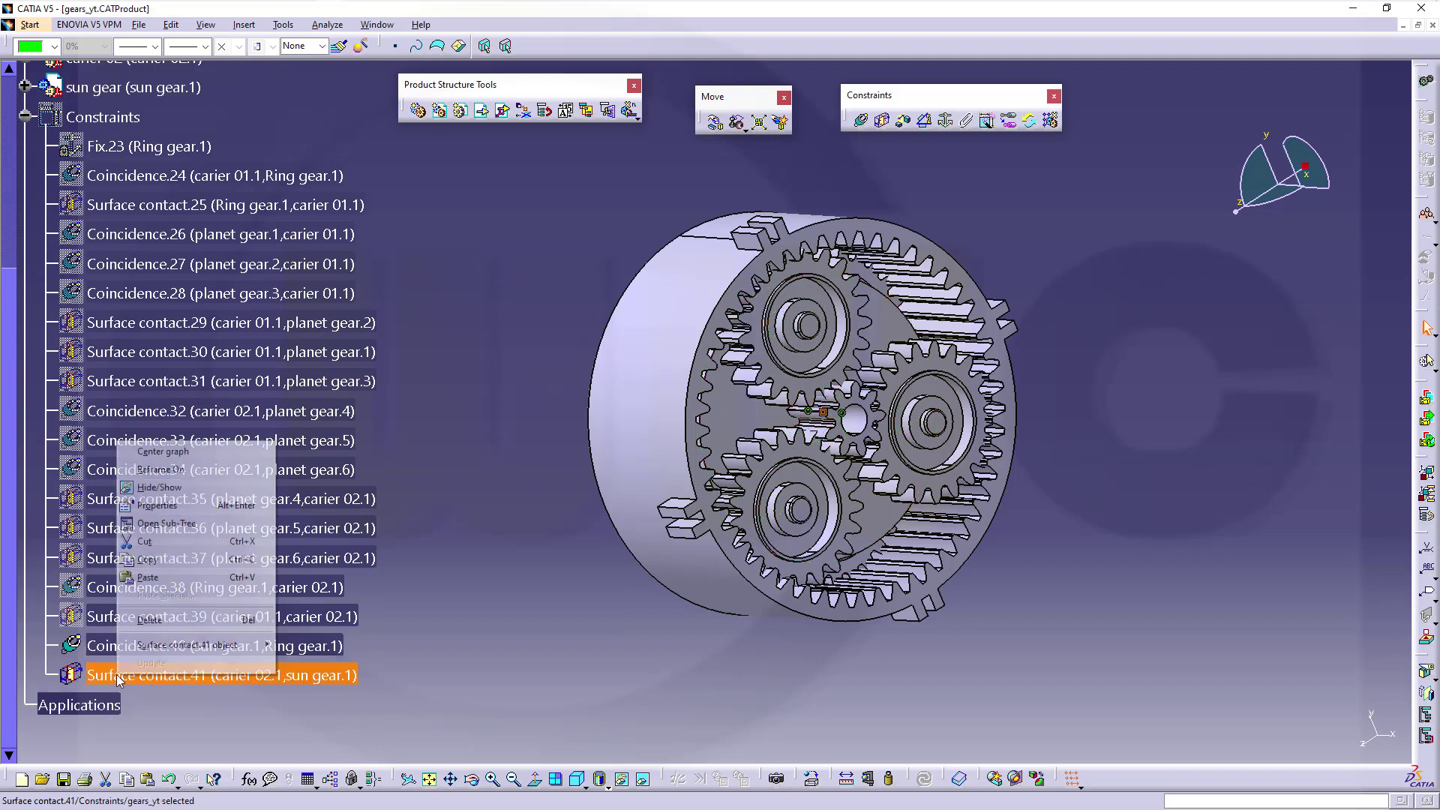
click(168, 497)
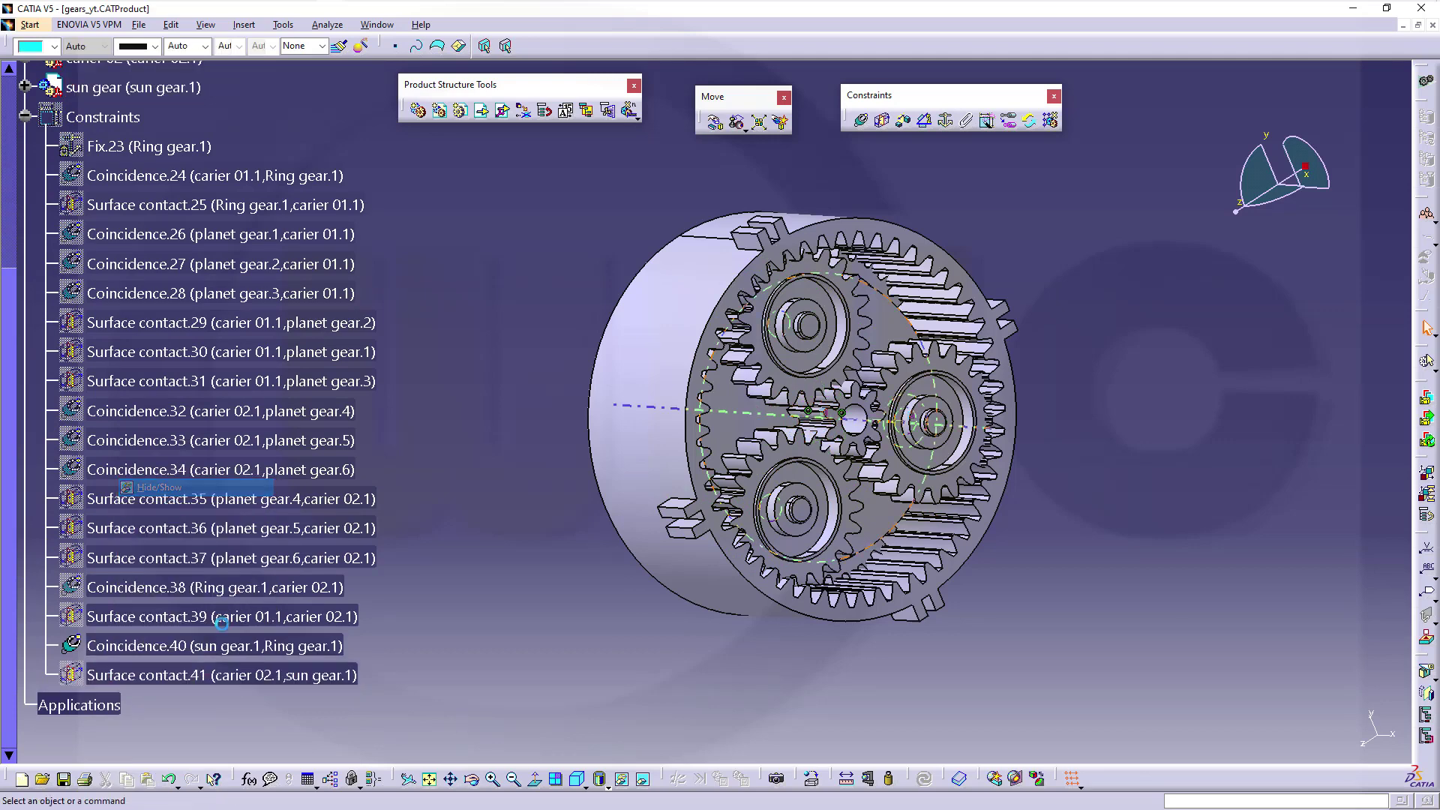
right_click(186, 651)
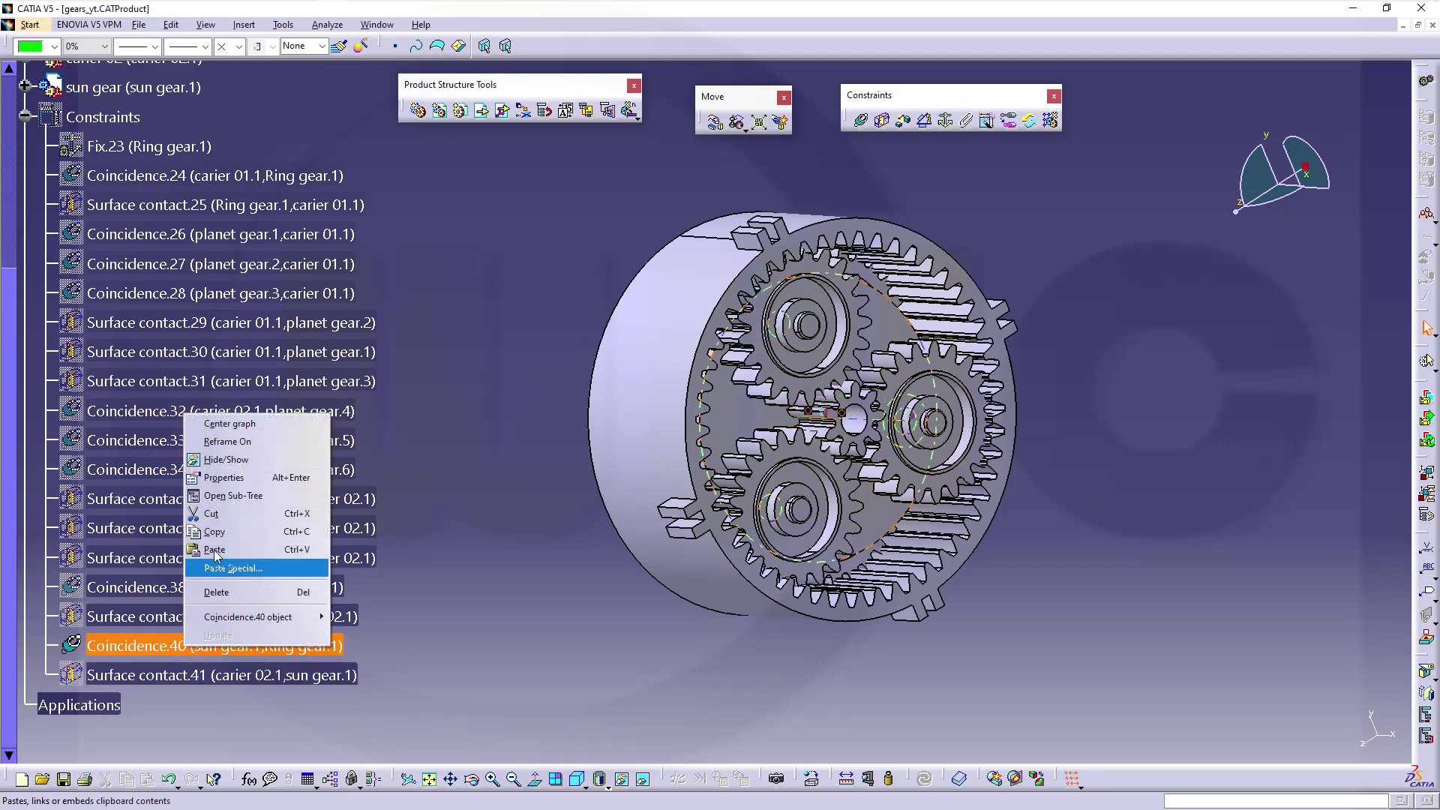
click(259, 465)
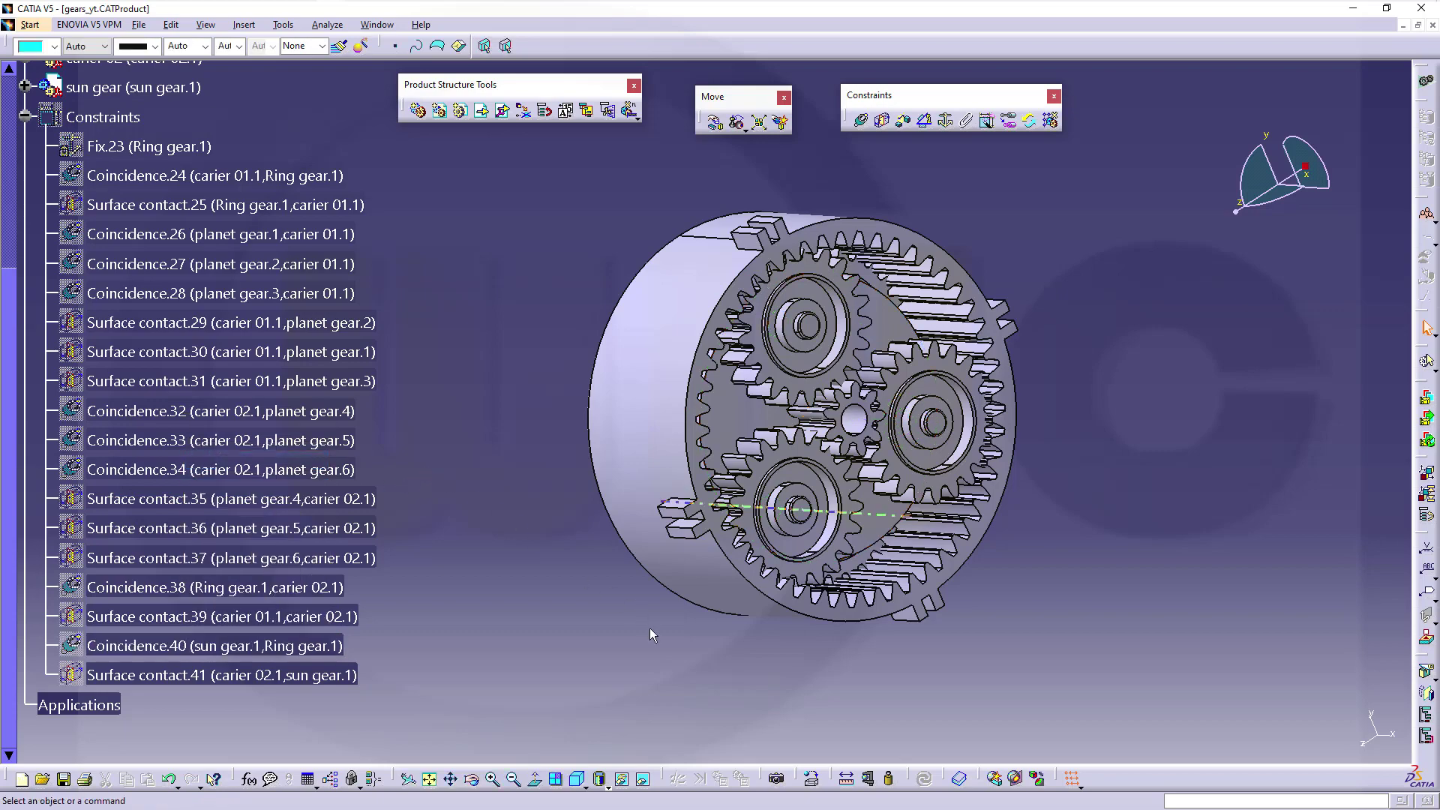
Step: Orbit to a face-on view of the gears and zoom in on the upper planet gear
mouse_move(1125, 565)
middle_down()
mouse_move(519, 403)
mouse_move(940, 573)
middle_up()
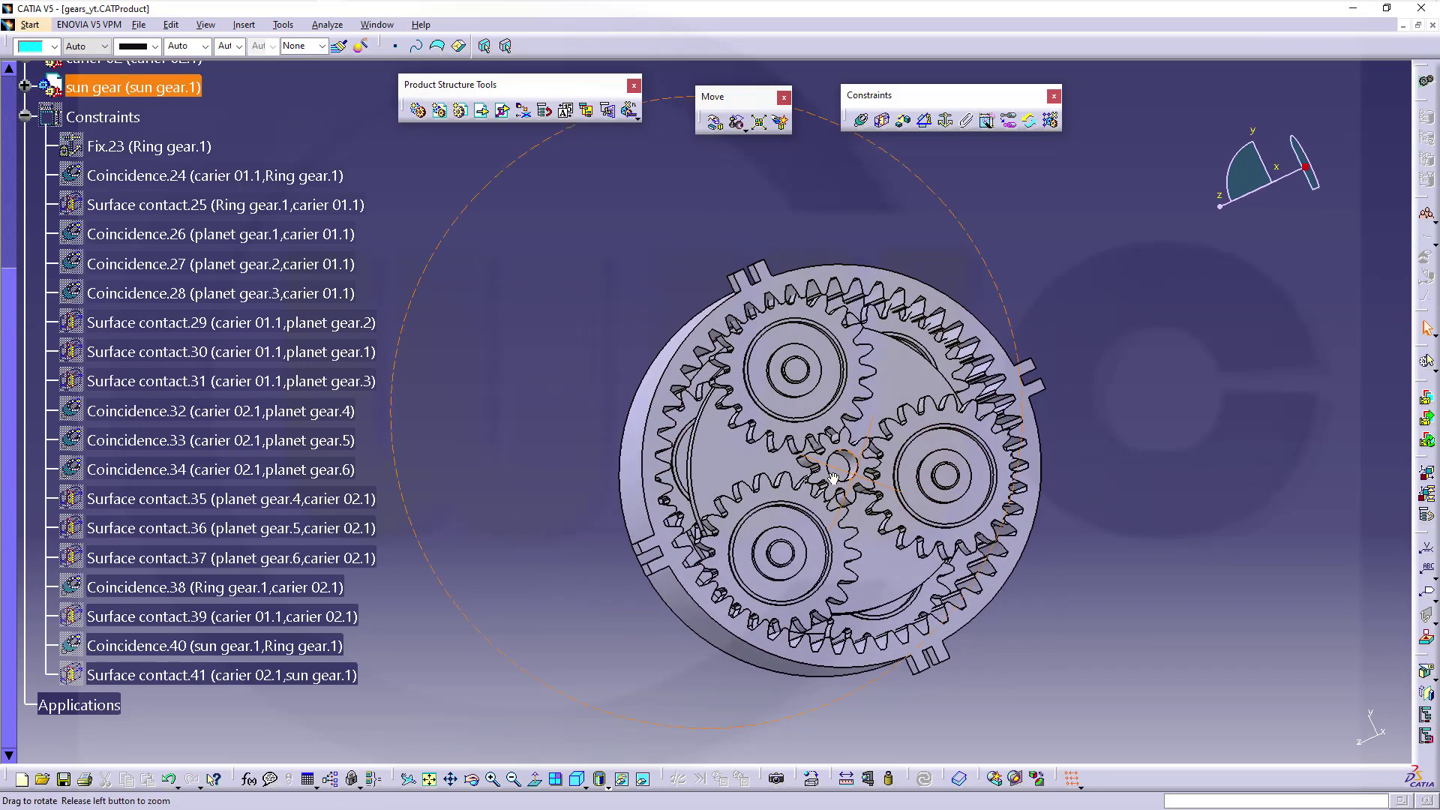
mouse_move(940, 572)
middle_down()
mouse_move(807, 513)
mouse_move(932, 534)
middle_up()
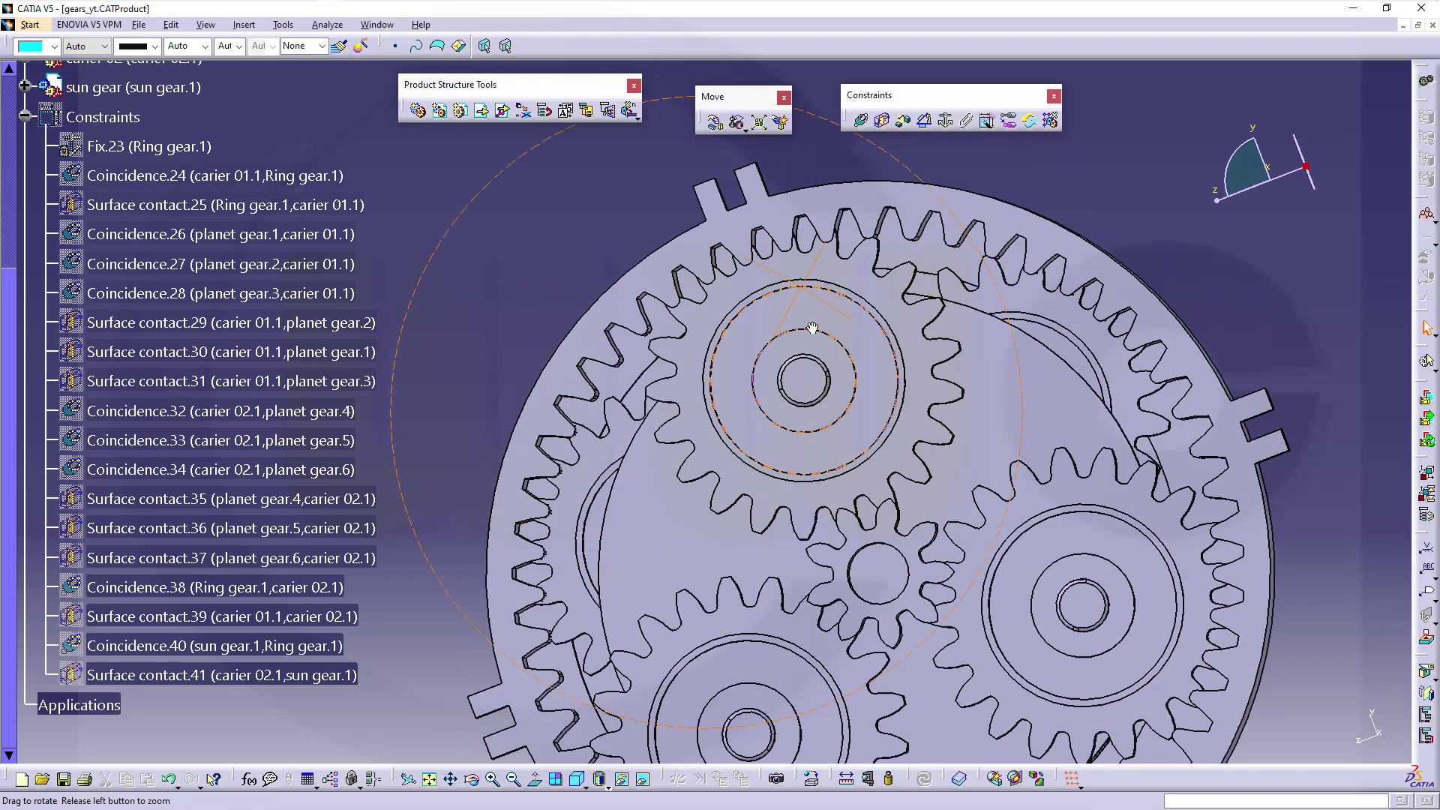
middle_drag(796, 251, 827, 337)
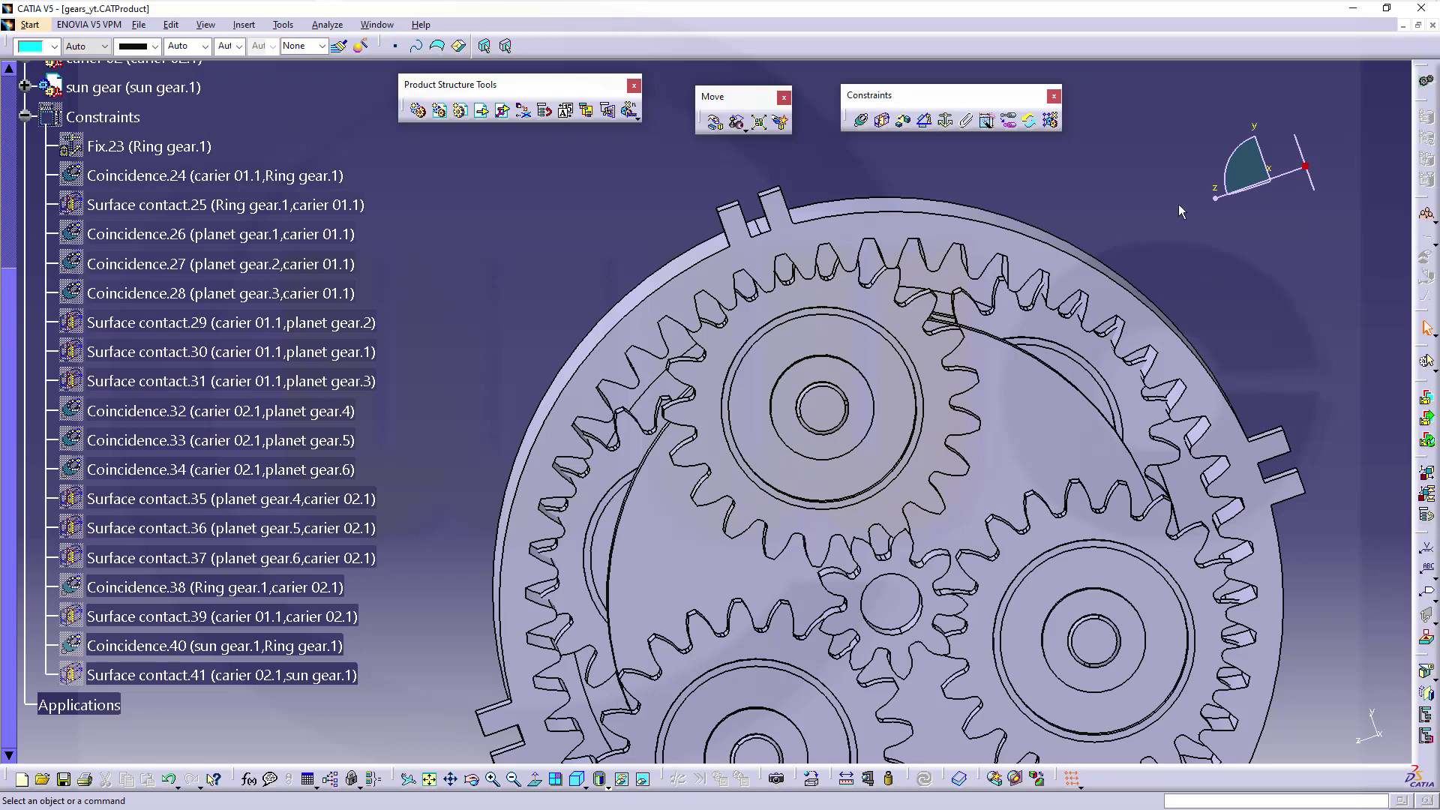
Step: Rotate the upper planet gear into mesh with constraint-respecting Manipulation
click(720, 130)
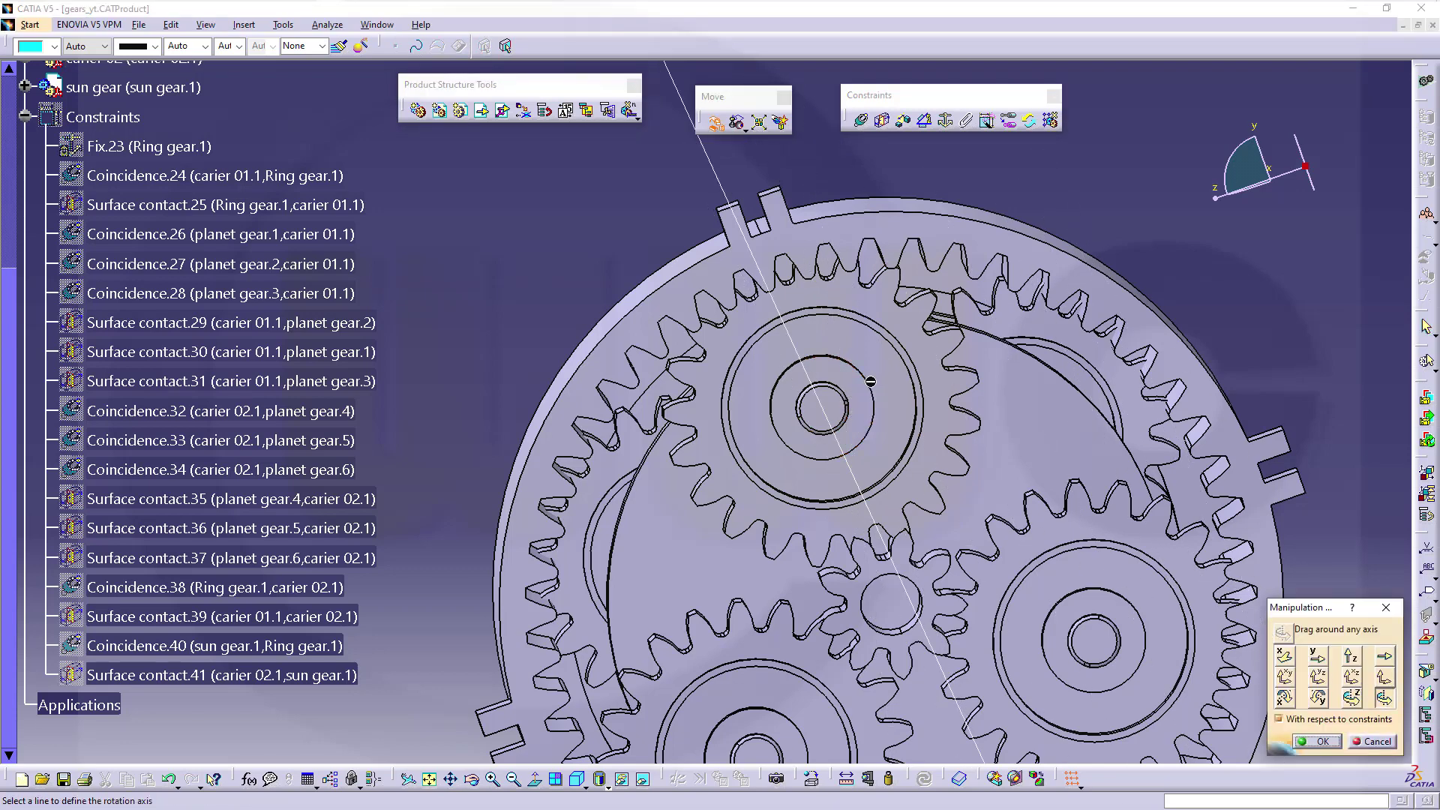
drag(754, 349, 719, 357)
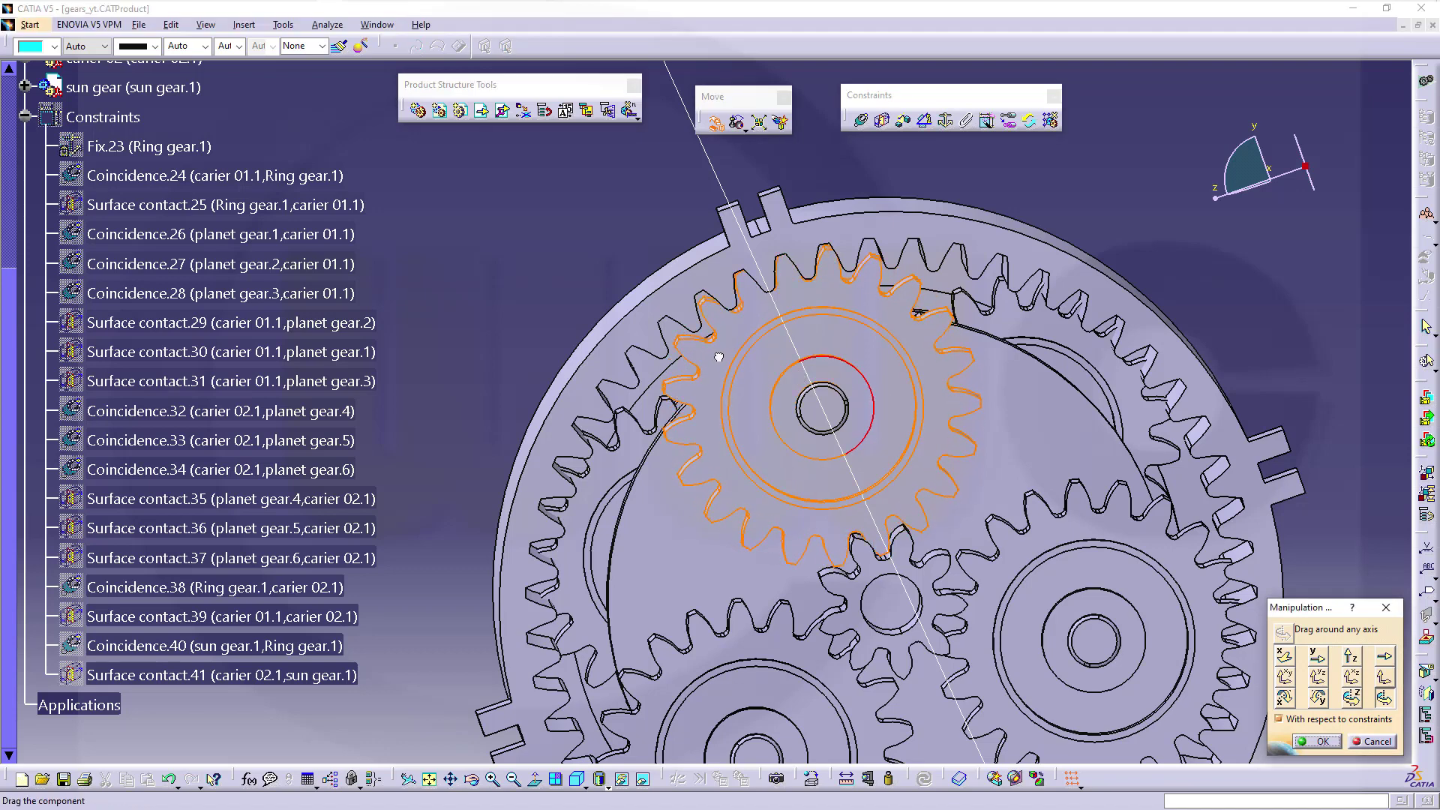
drag(719, 357, 726, 372)
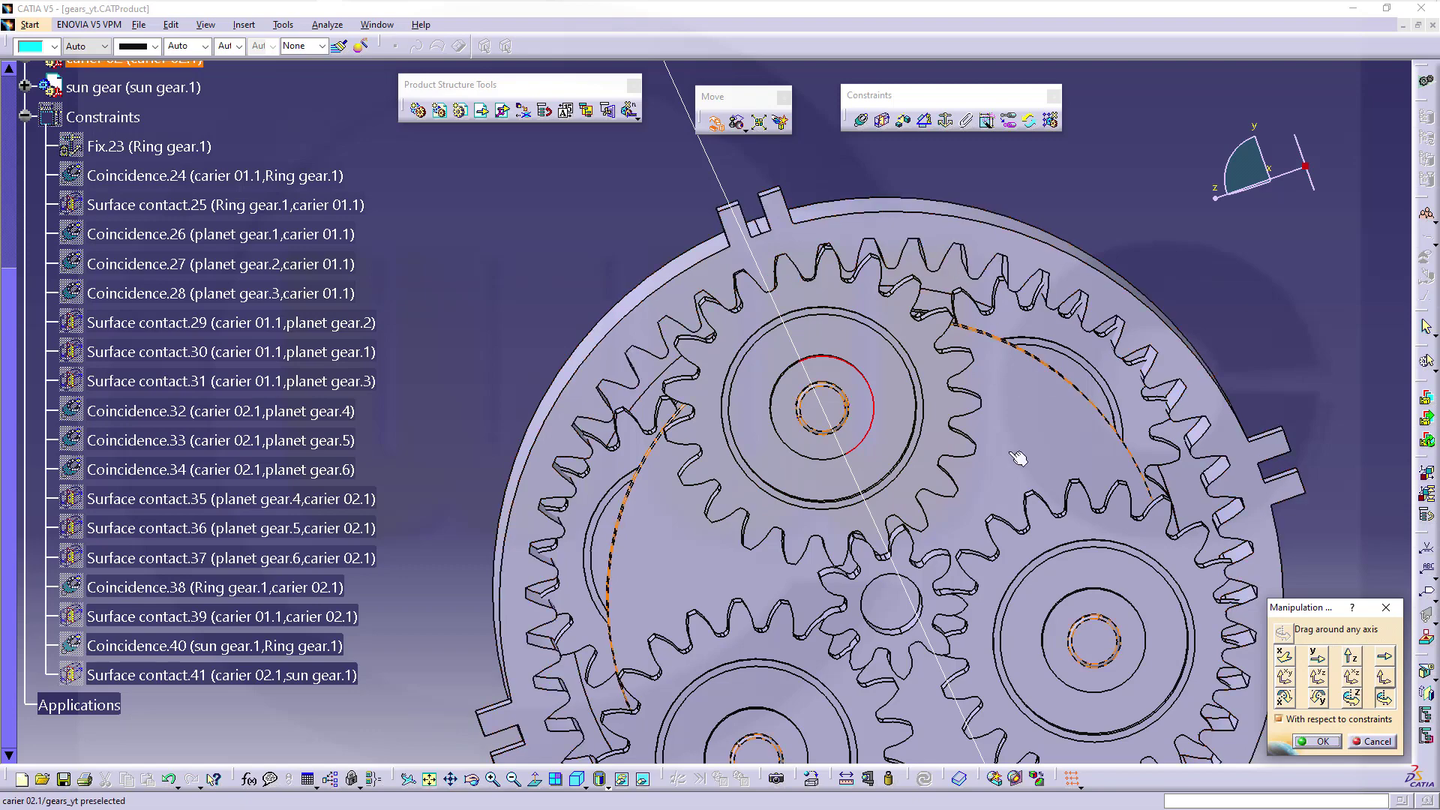
middle_drag(799, 499, 1284, 665)
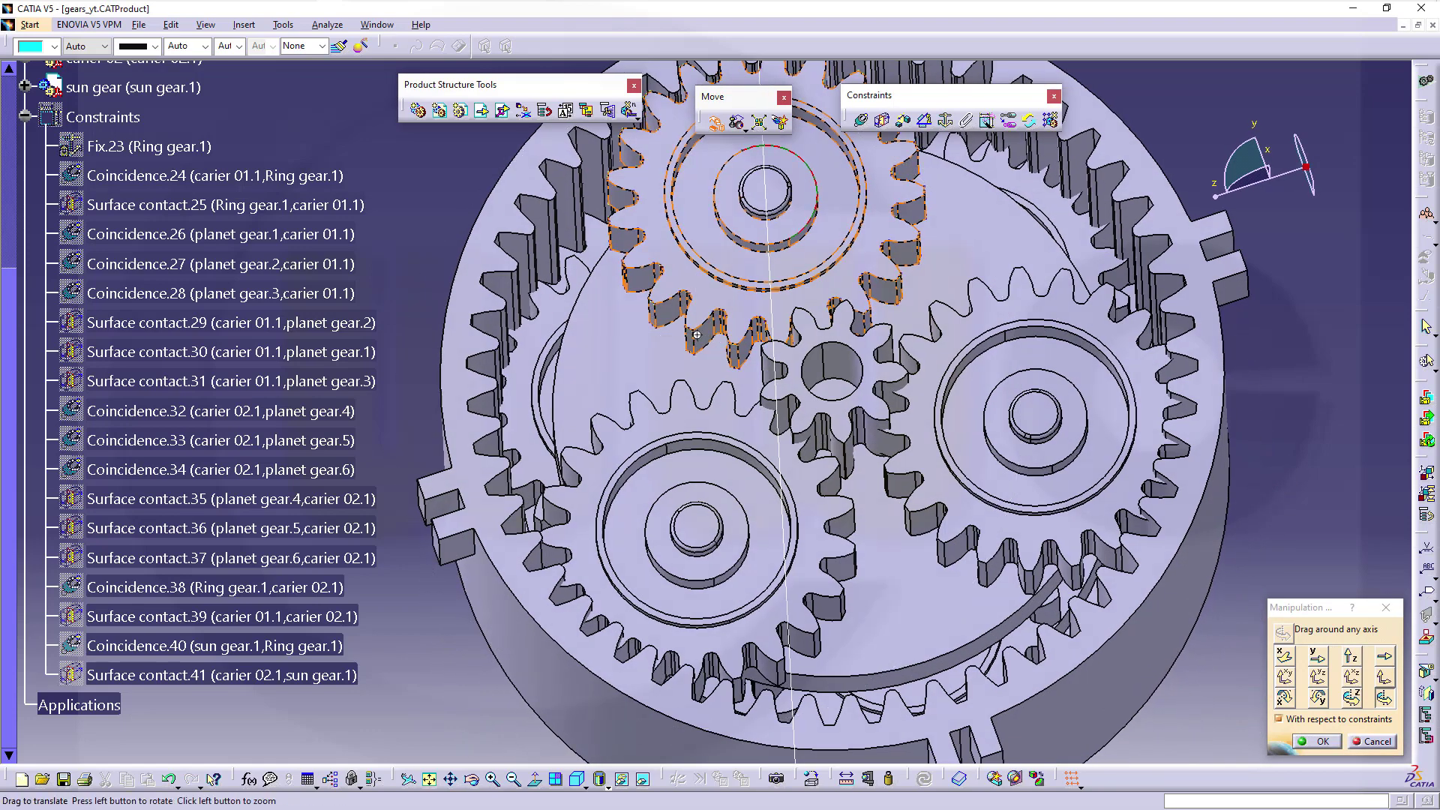
Step: Use Drag around any axis to turn the right planet gear into mesh
click(1387, 696)
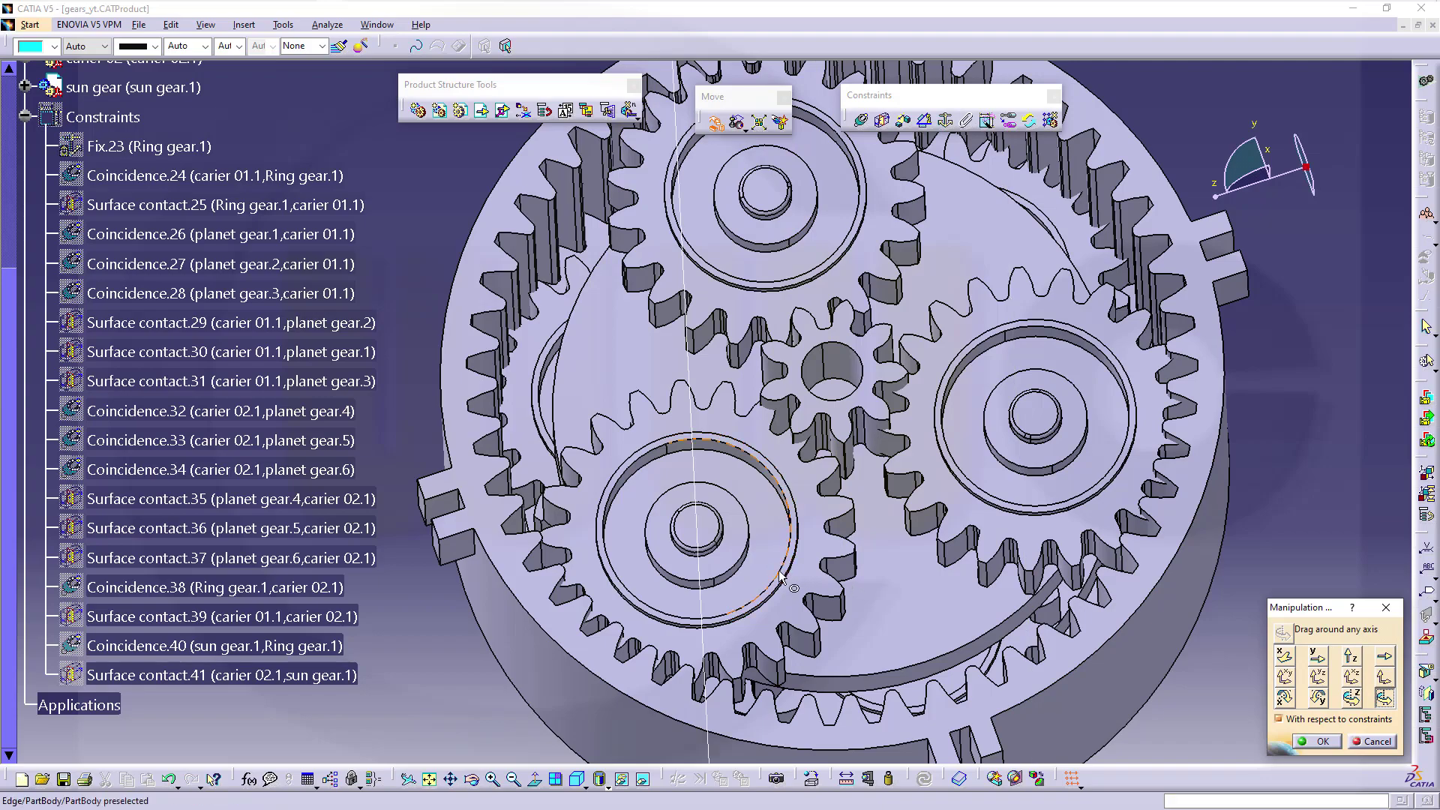
mouse_move(756, 542)
middle_down()
mouse_move(720, 510)
mouse_move(825, 450)
middle_up()
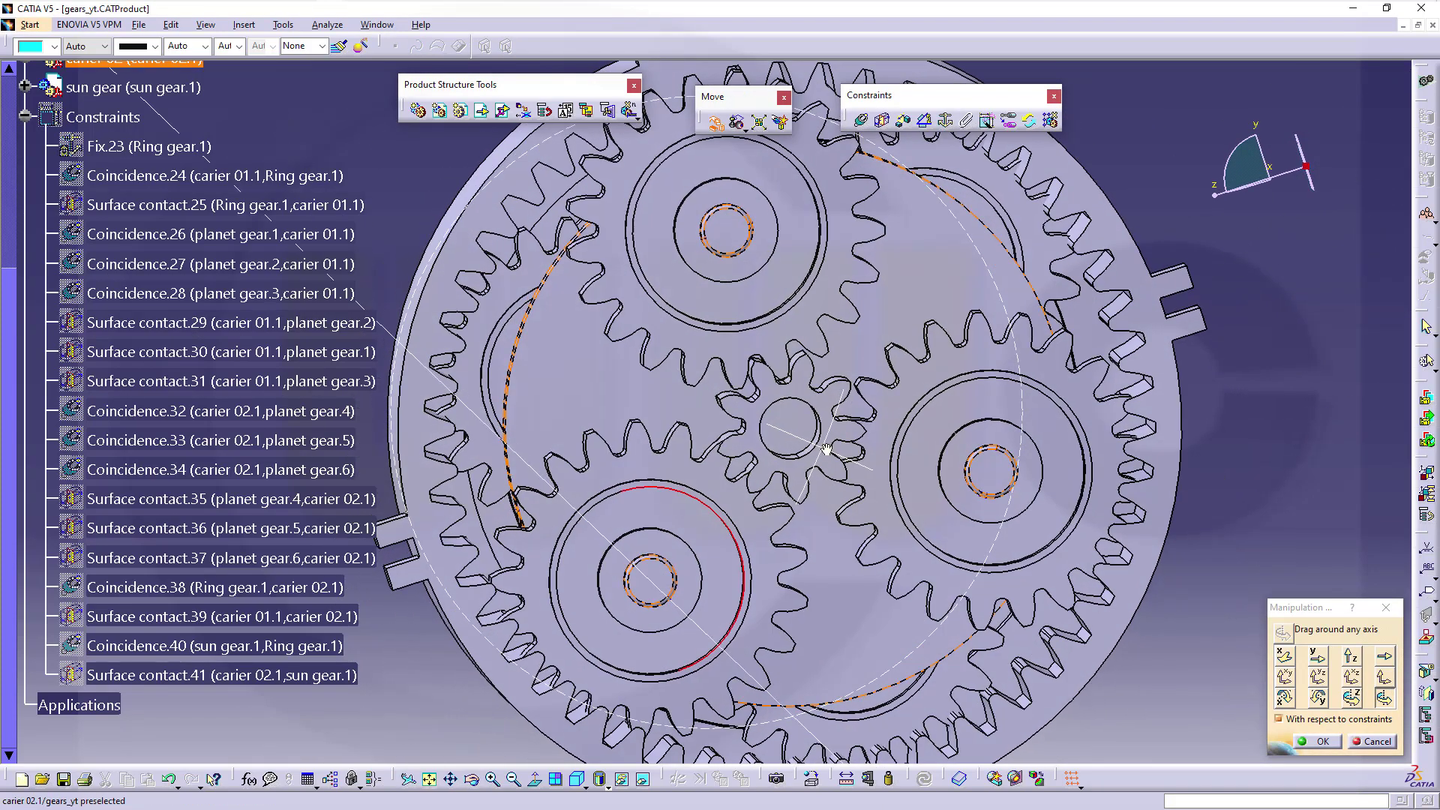
middle_drag(826, 450, 779, 537)
drag(752, 604, 743, 608)
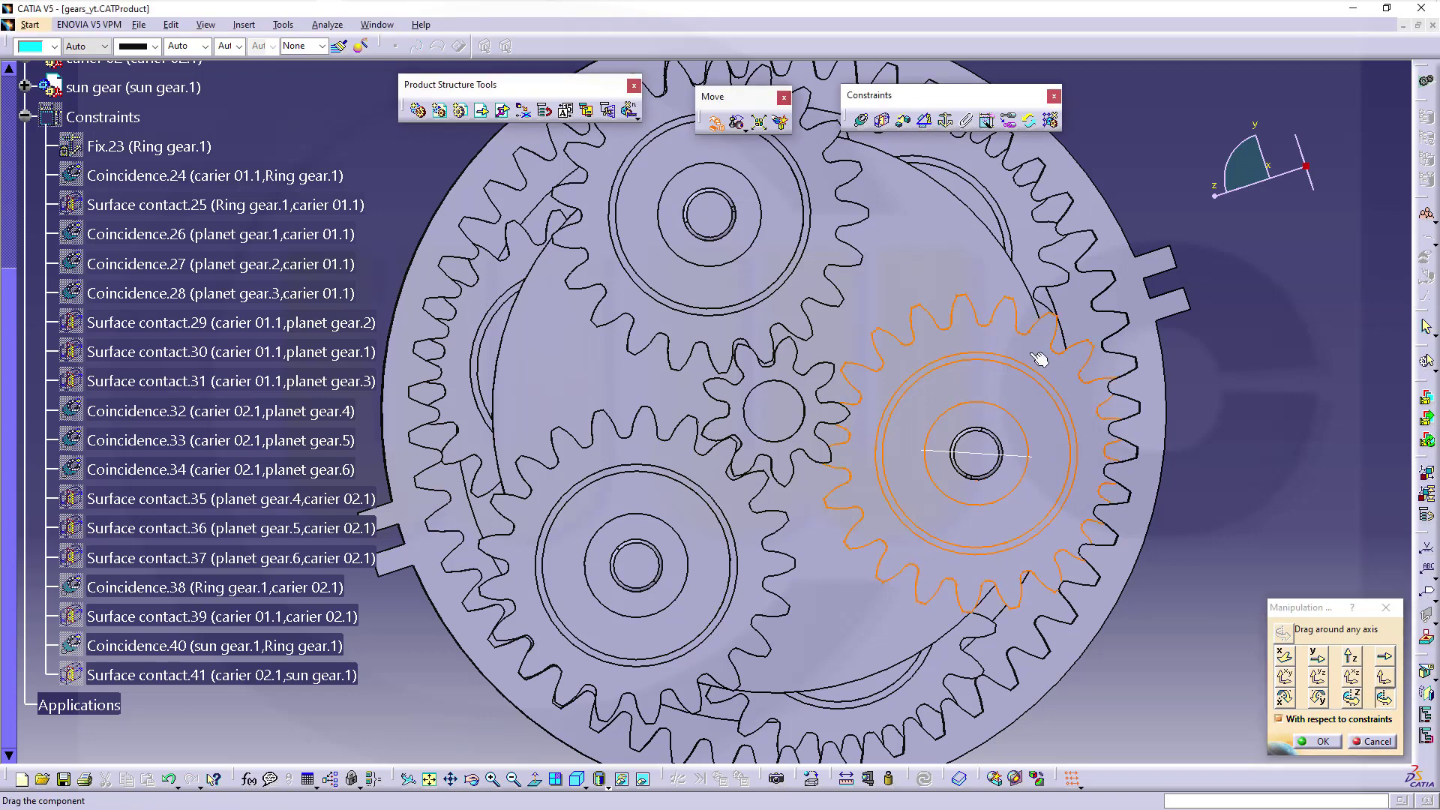
drag(1039, 358, 1012, 362)
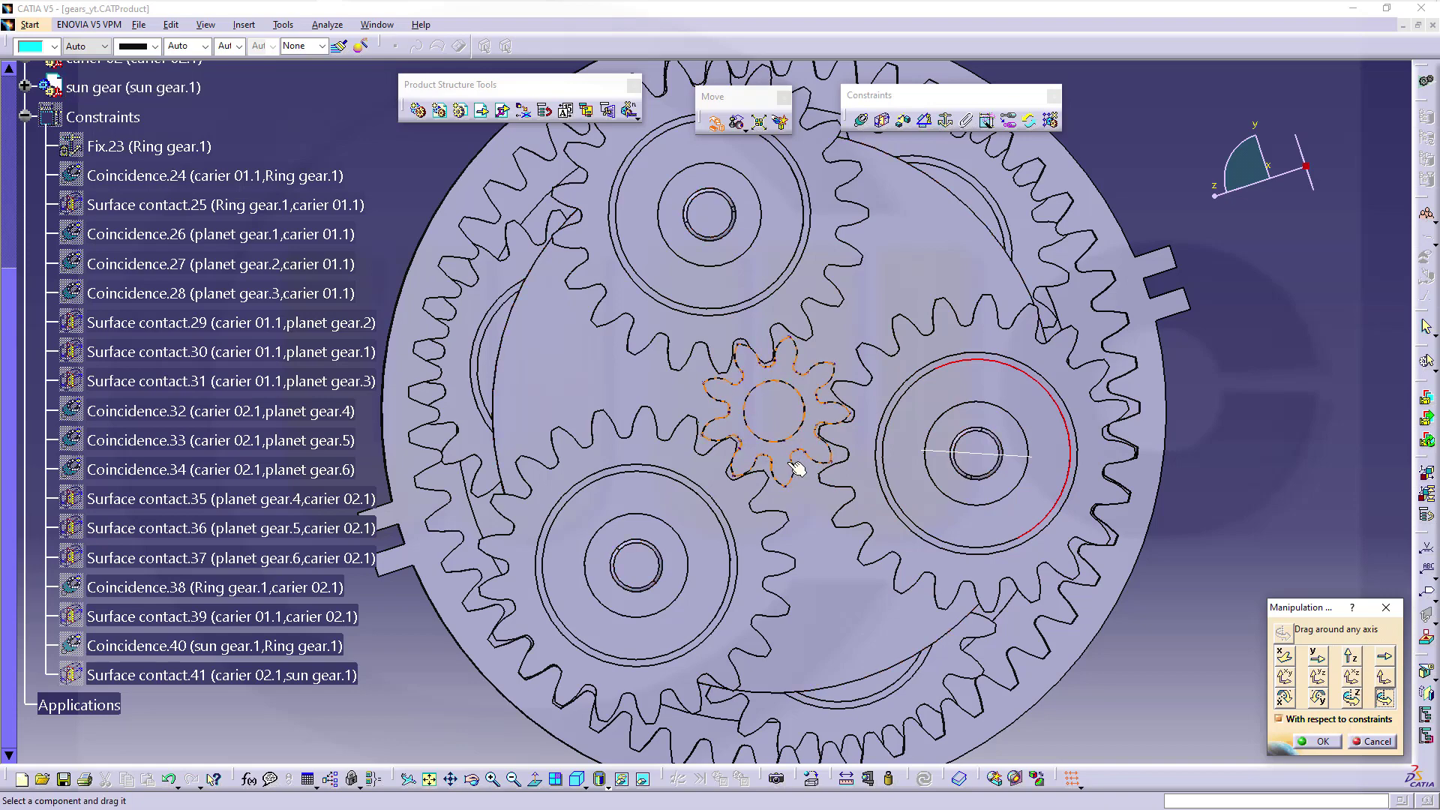
Step: Close the manipulation and hide the ring gear
click(1318, 742)
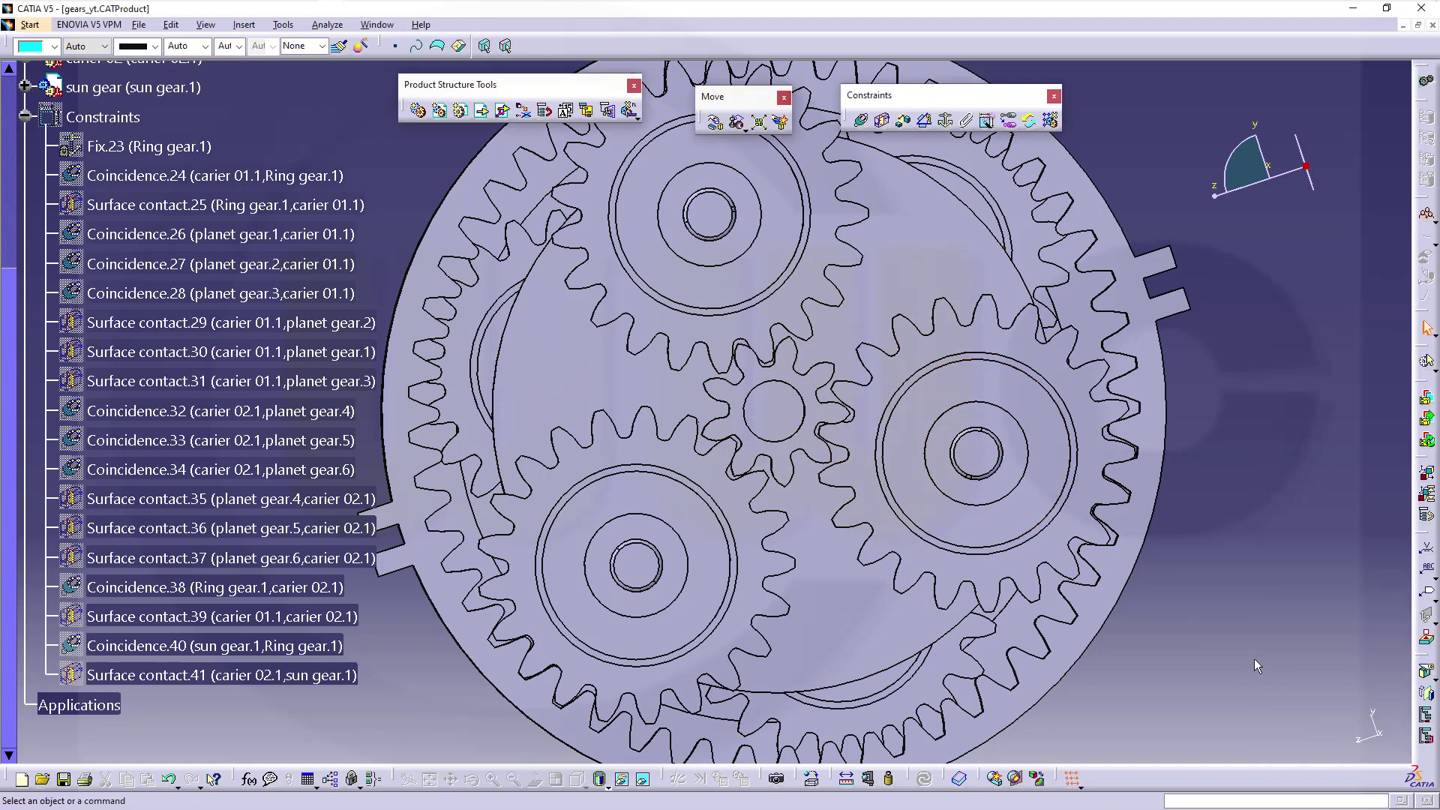
mouse_move(496, 373)
middle_down()
mouse_move(836, 415)
mouse_move(788, 406)
middle_up()
scroll(180, 152, up, 5)
scroll(217, 173, up, 3)
right_click(158, 245)
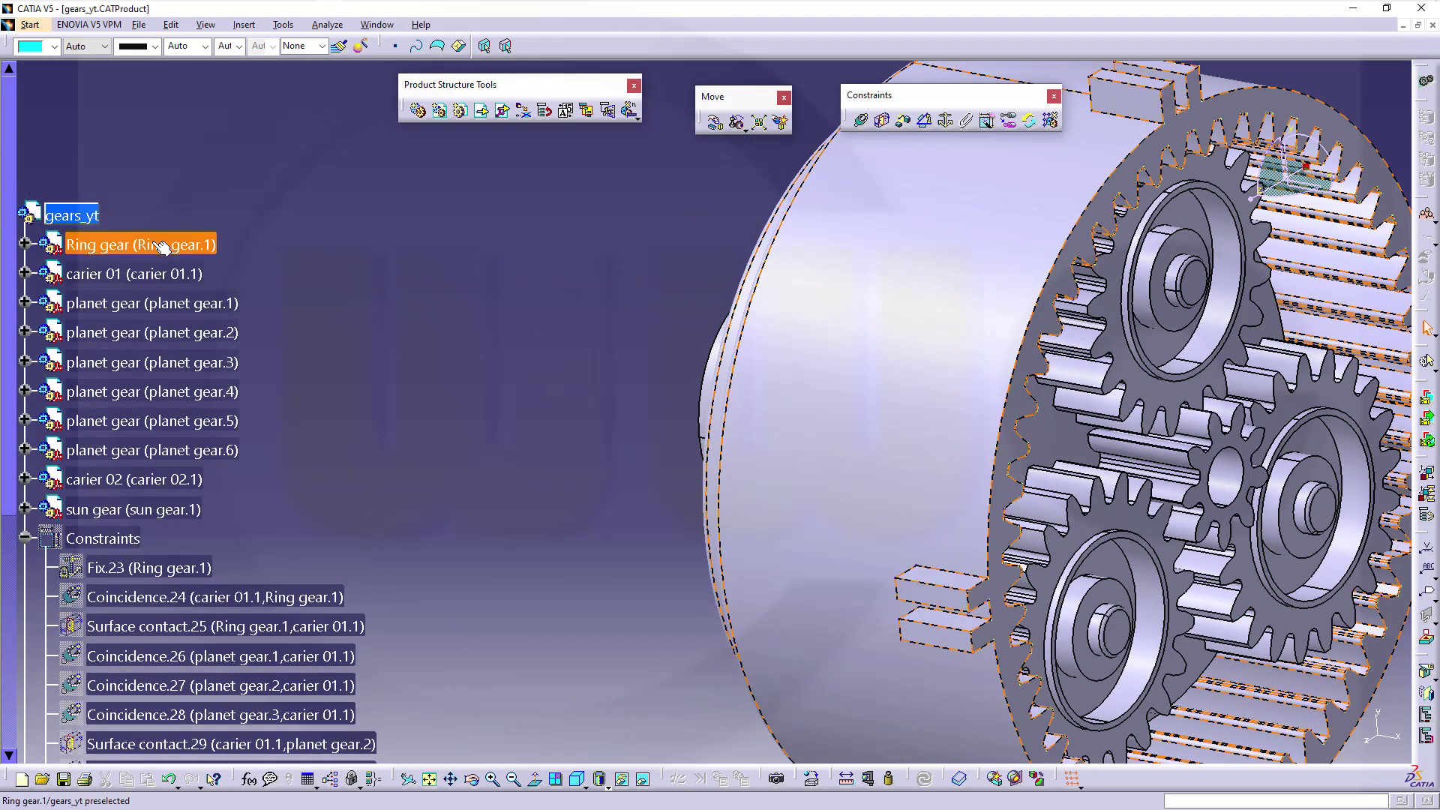
click(222, 286)
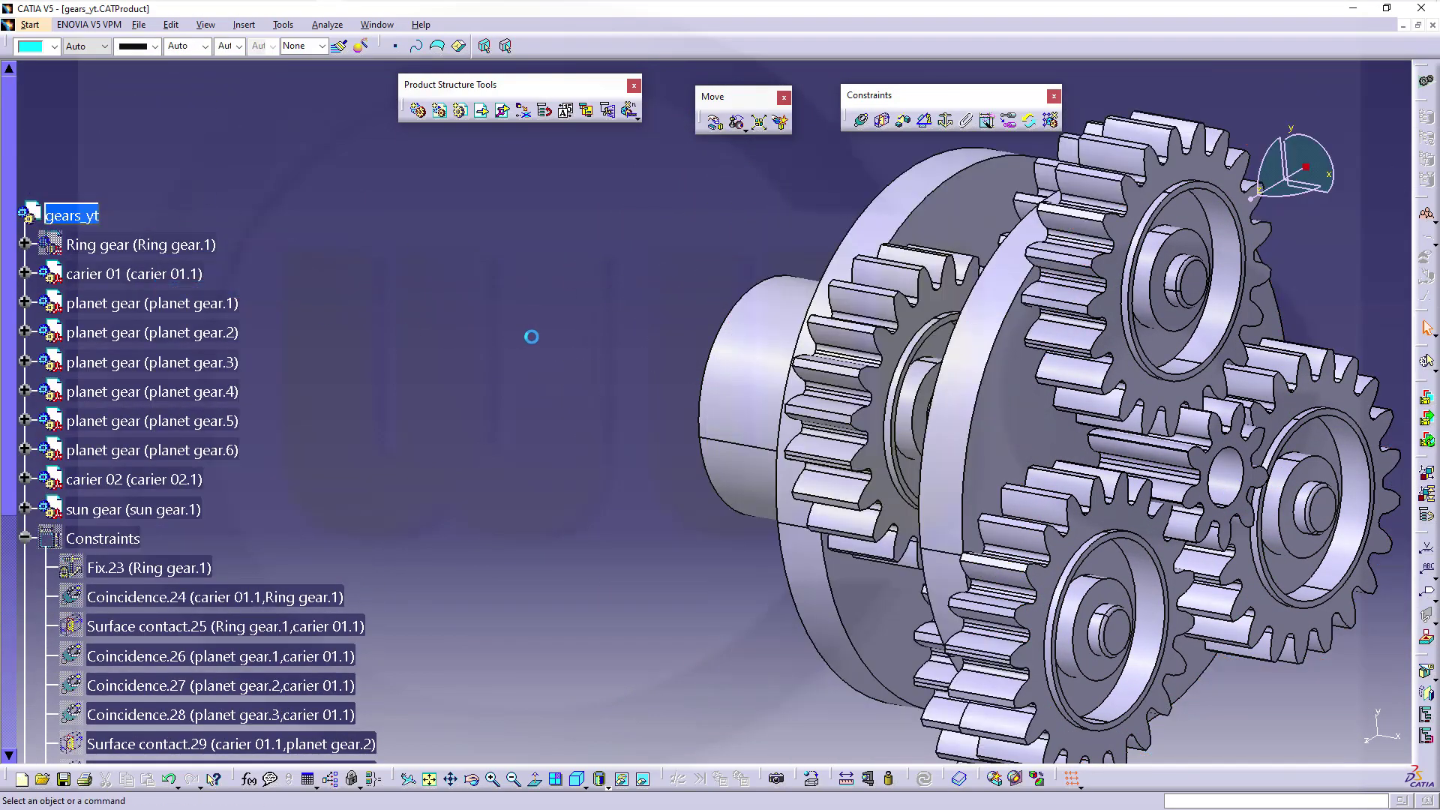
middle_drag(501, 338, 556, 347)
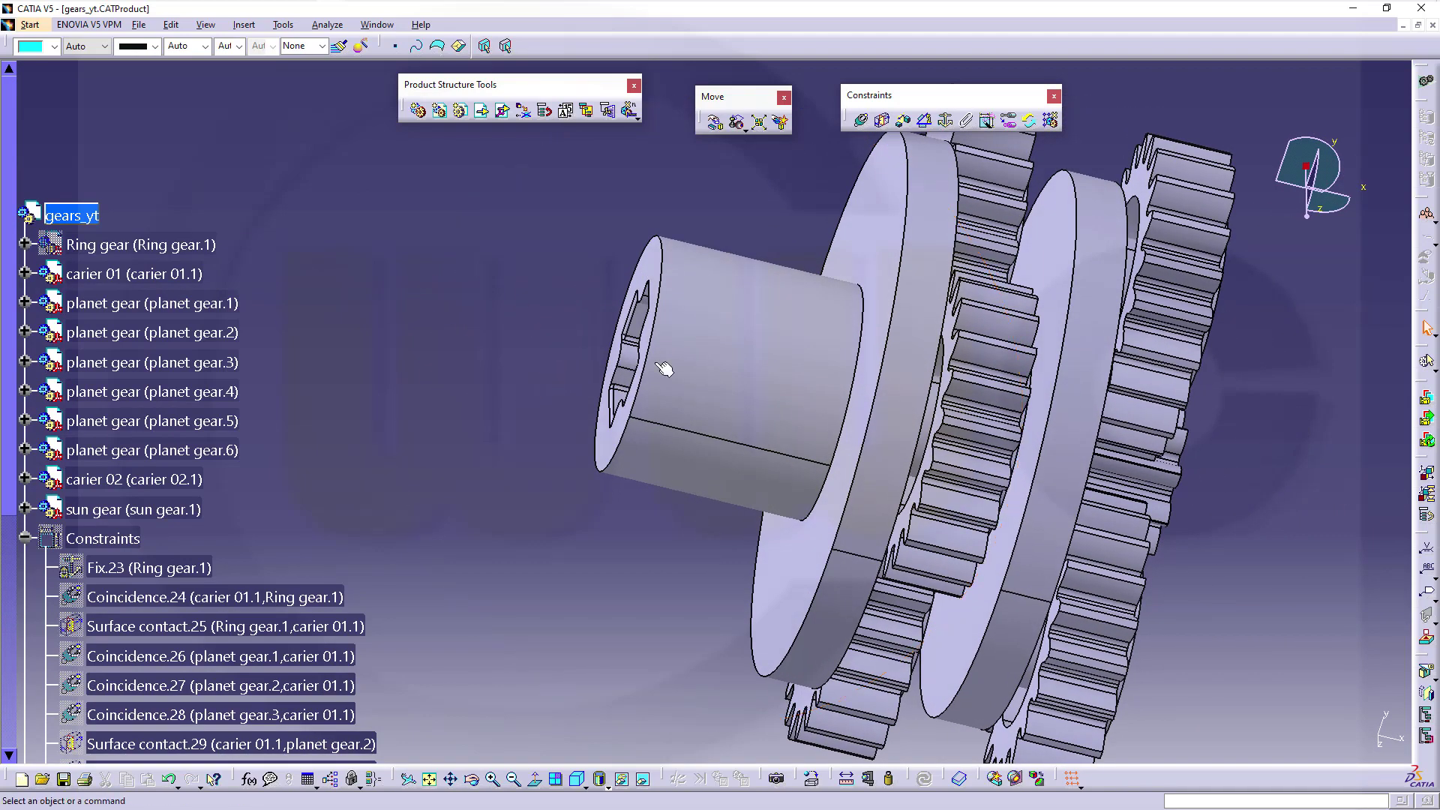
Step: Hide carier 01 and show the ring gear again
right_click(120, 274)
click(181, 324)
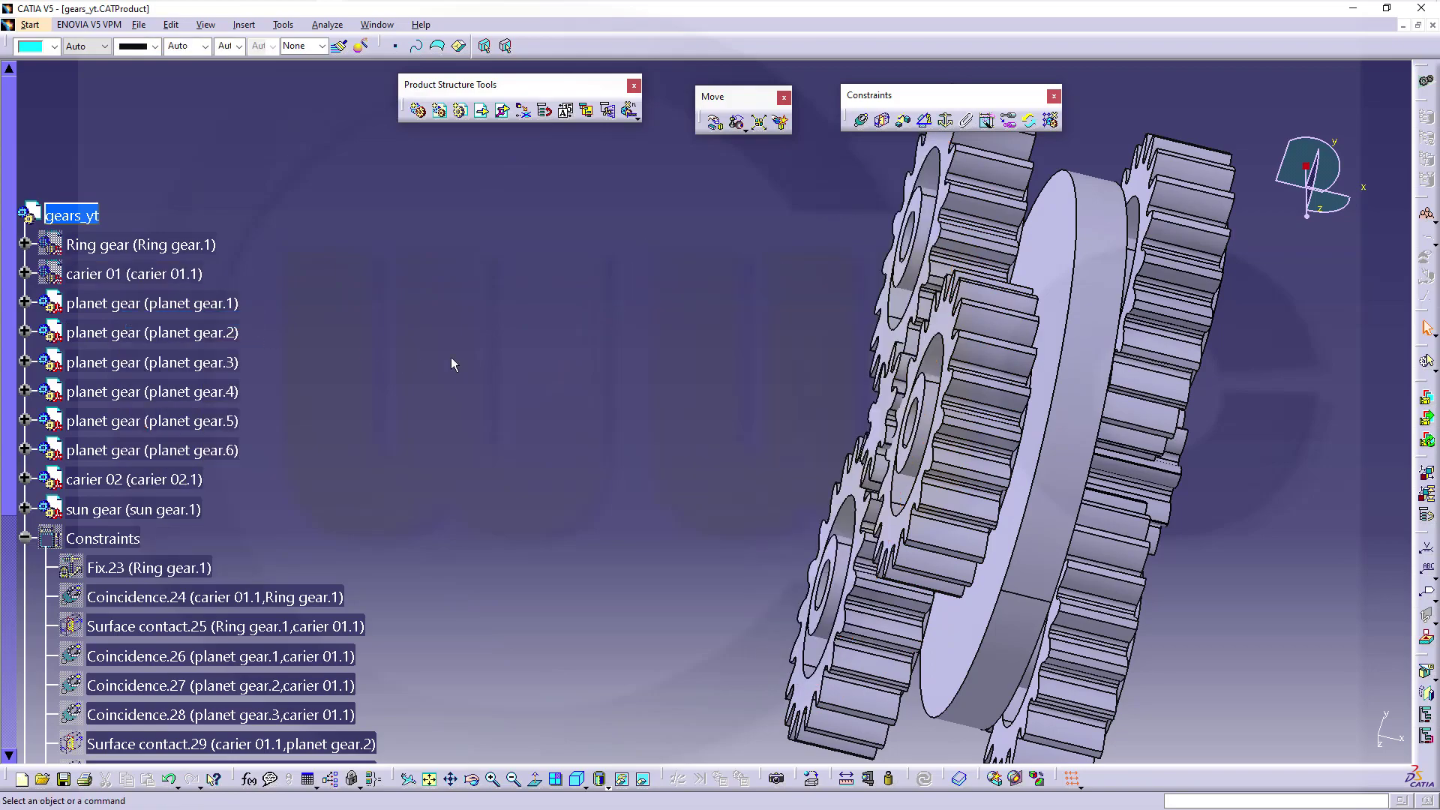
mouse_move(713, 409)
middle_down()
mouse_move(888, 396)
mouse_move(776, 422)
mouse_move(827, 438)
middle_up()
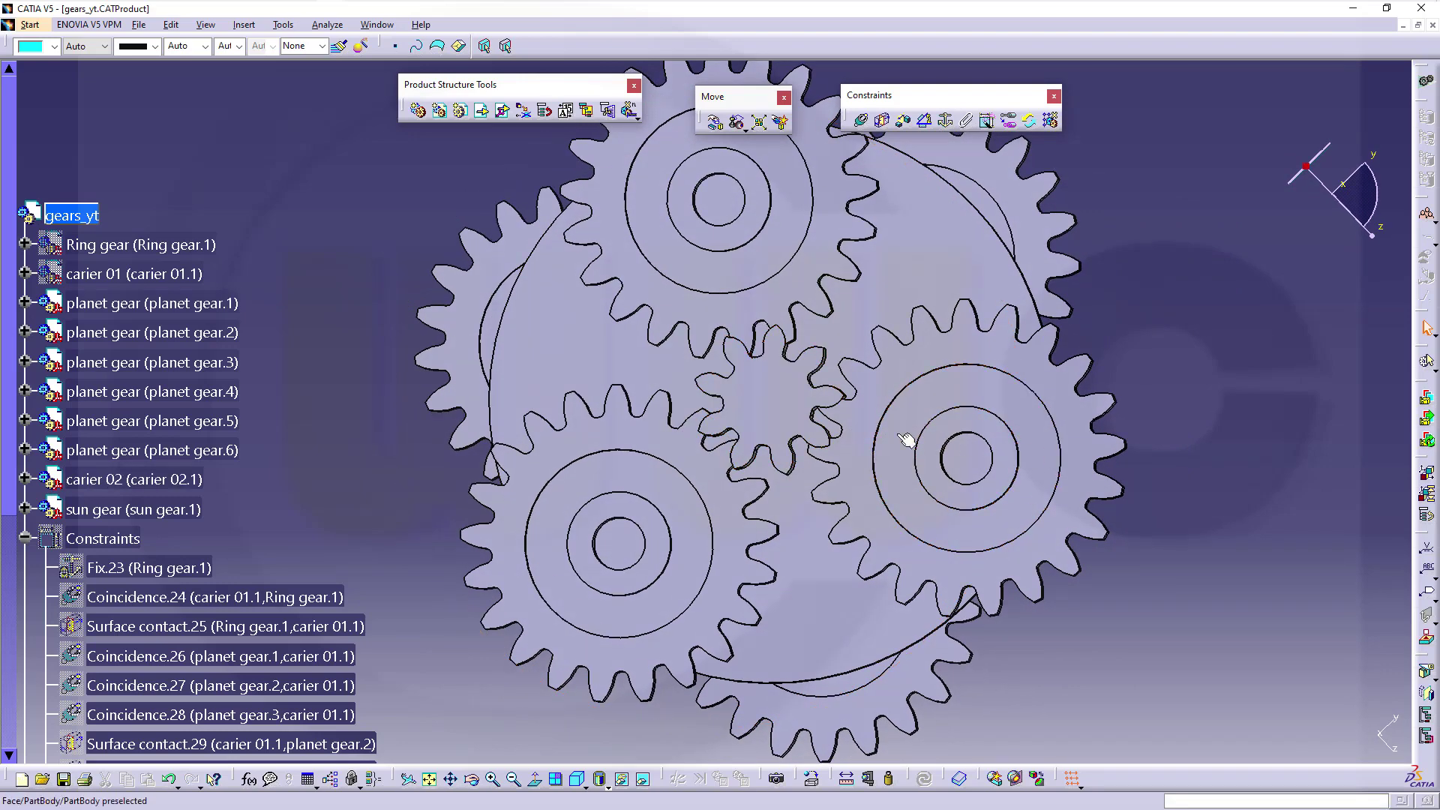
right_click(143, 249)
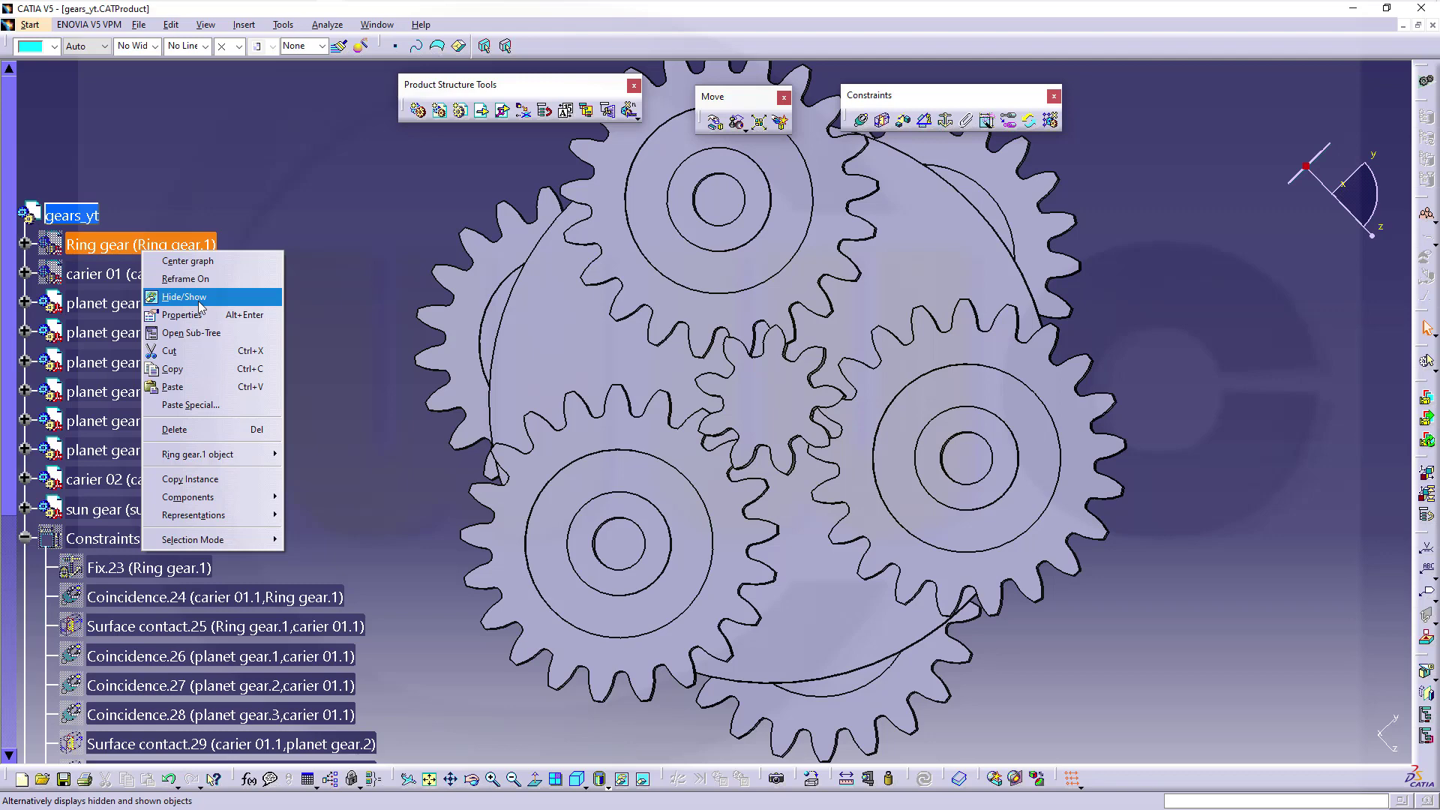
click(201, 298)
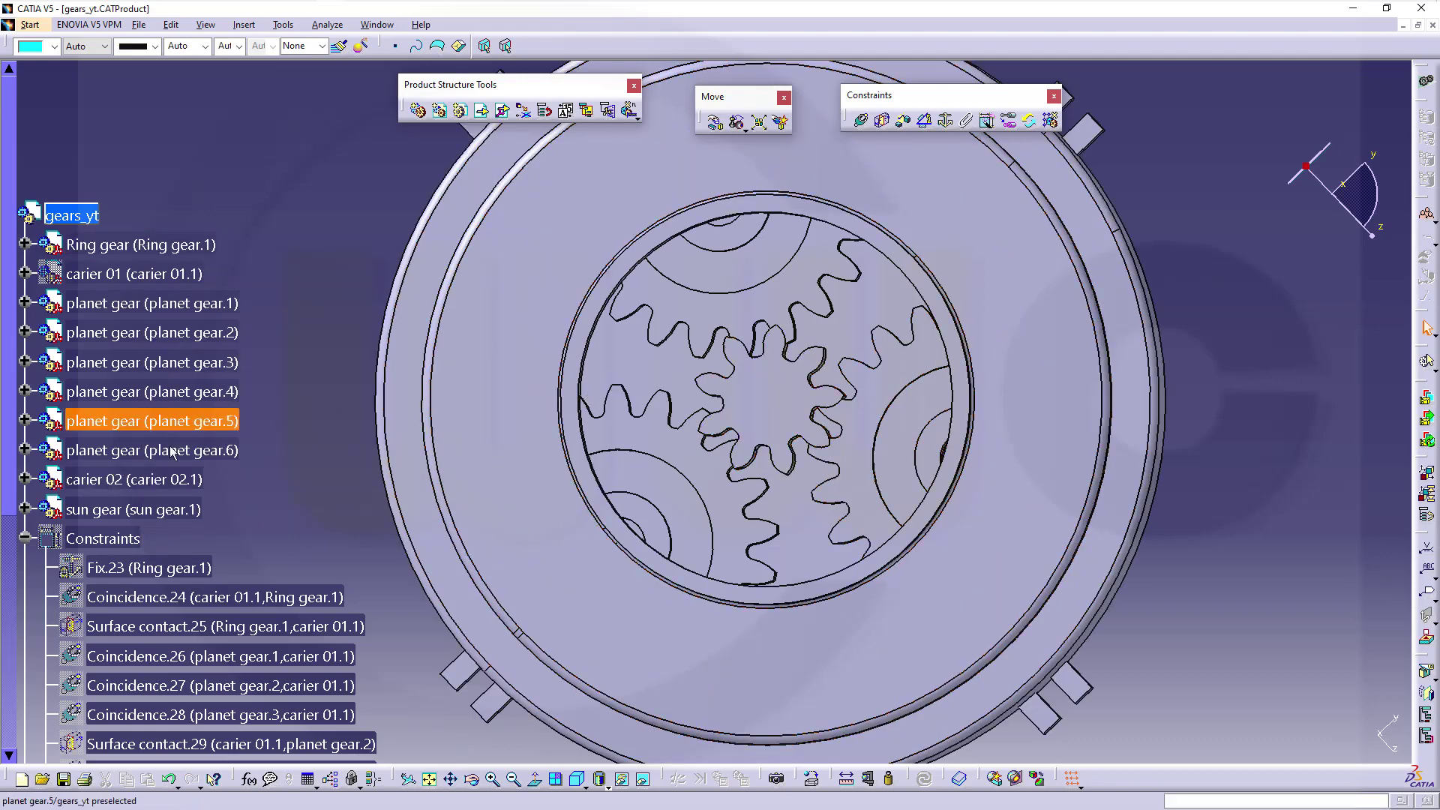
Step: Hide carier 02 and planet gears 4, 5 and 6, then zoom the view
right_click(158, 485)
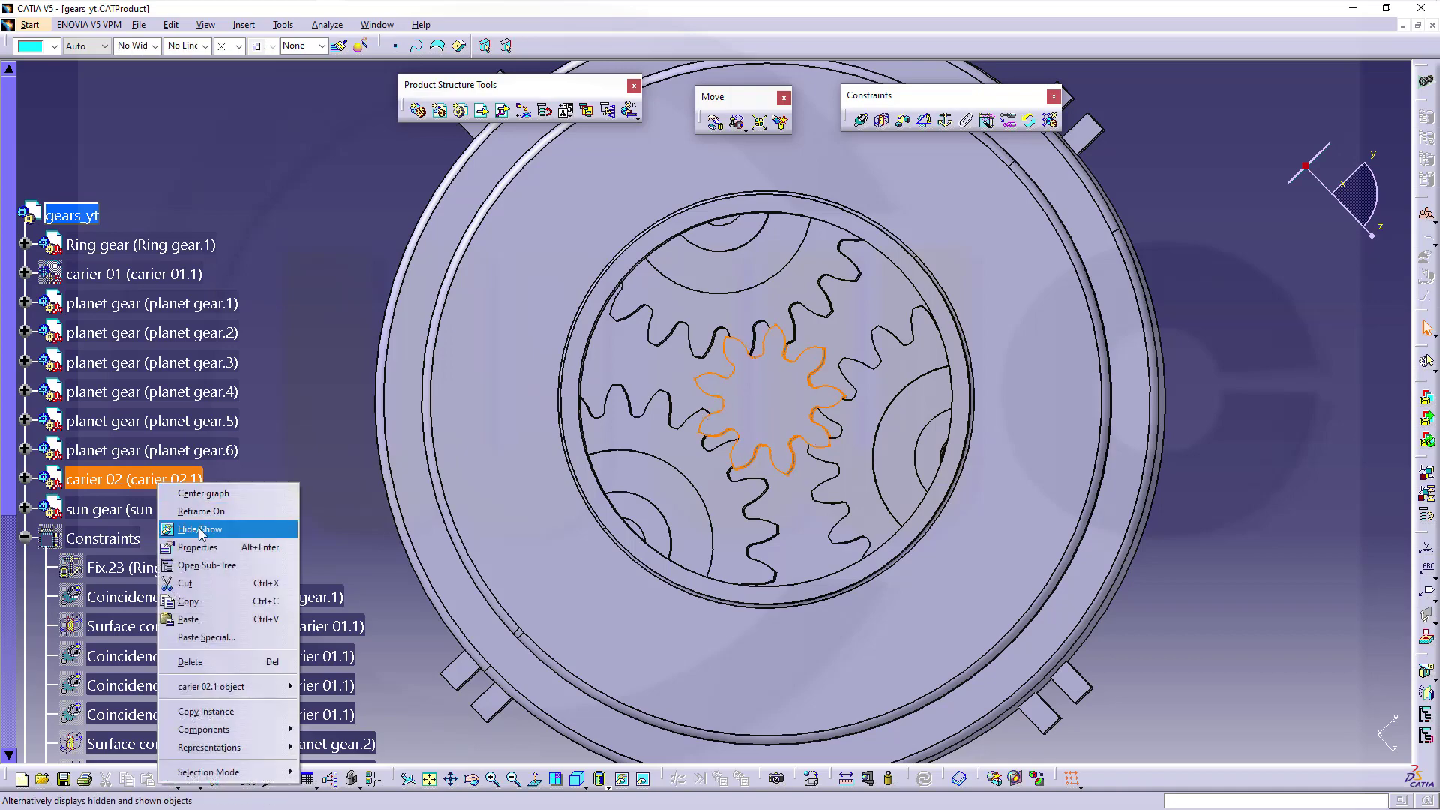
click(201, 529)
mouse_move(583, 407)
middle_down()
mouse_move(198, 356)
mouse_move(720, 455)
middle_up()
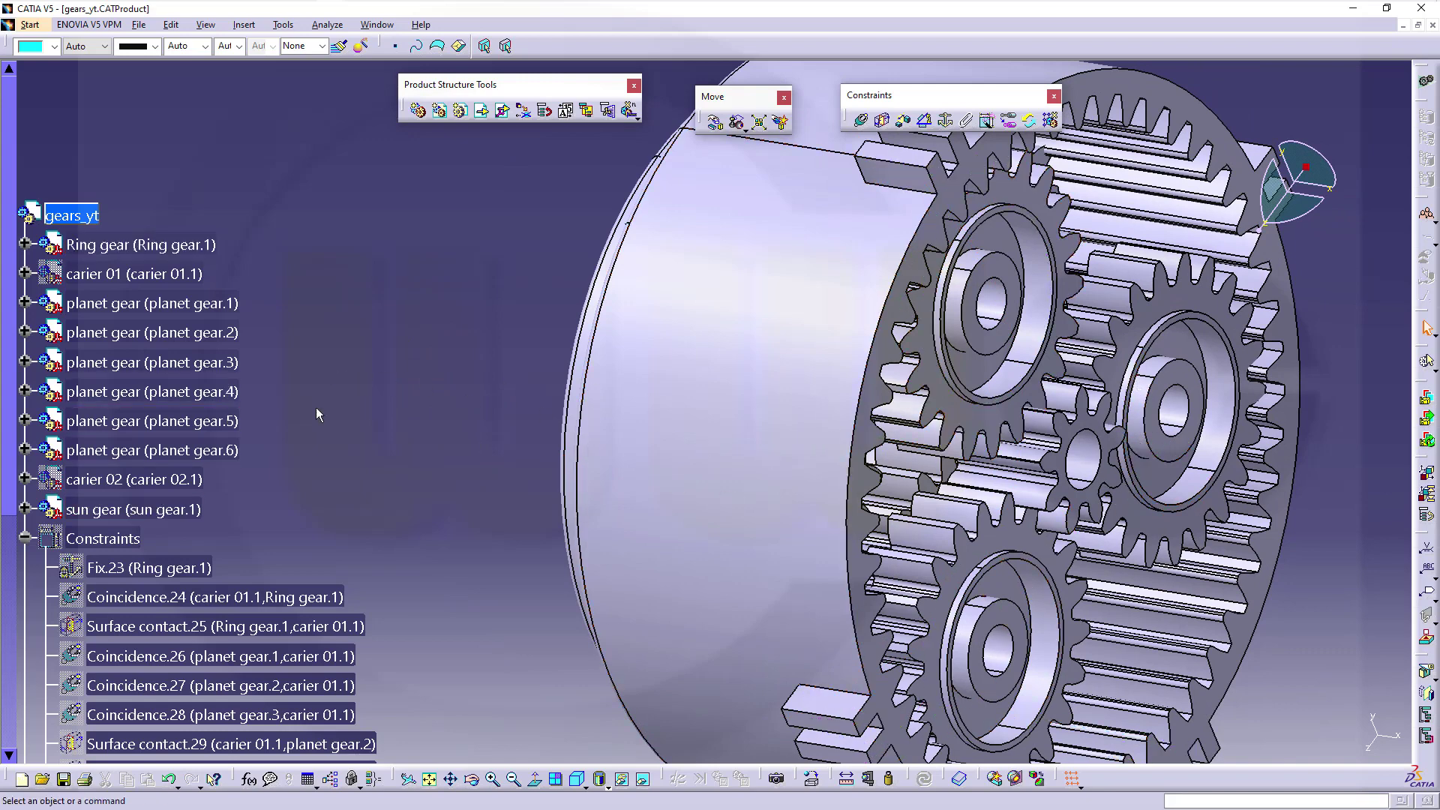
click(185, 394)
shift+click(179, 452)
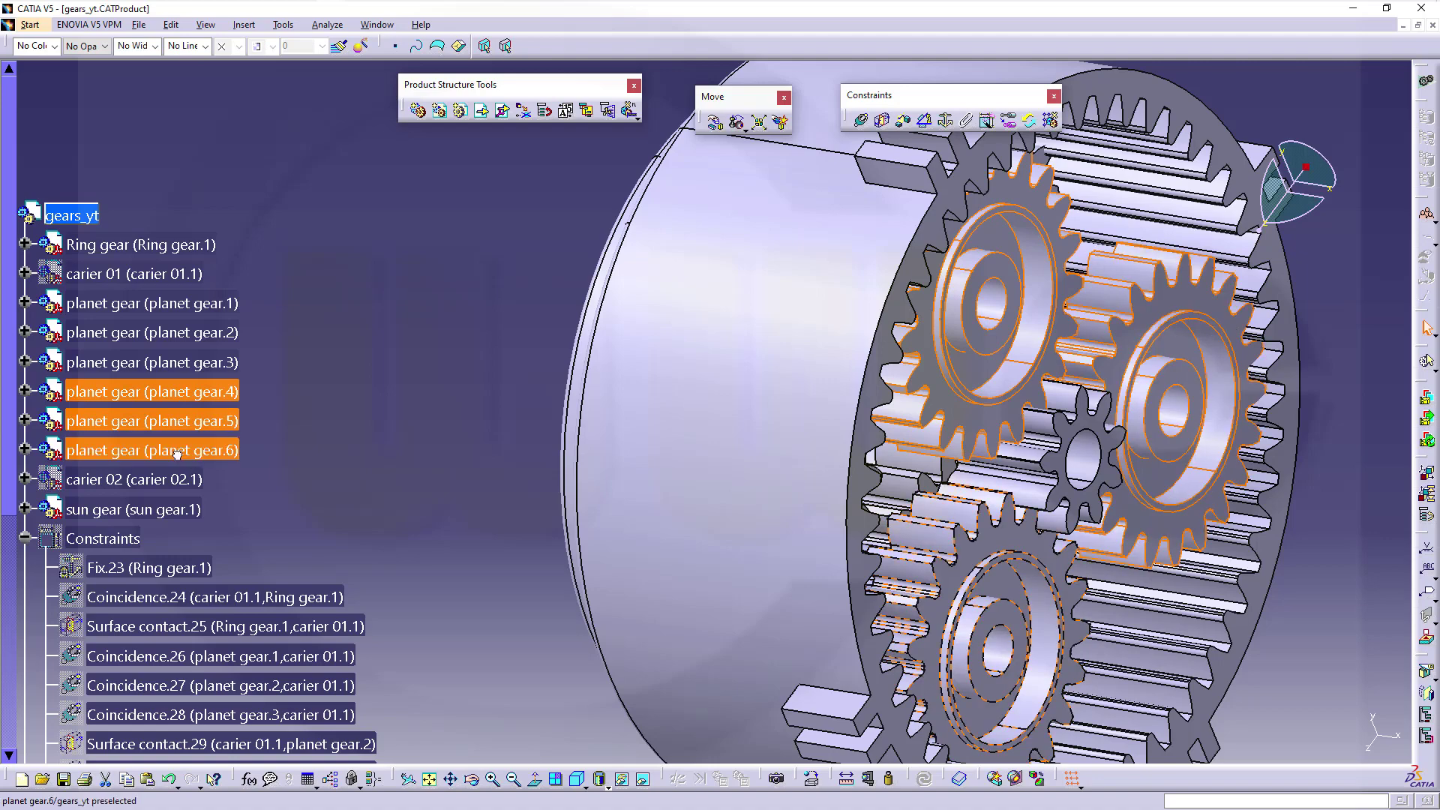
right_click(178, 453)
click(221, 501)
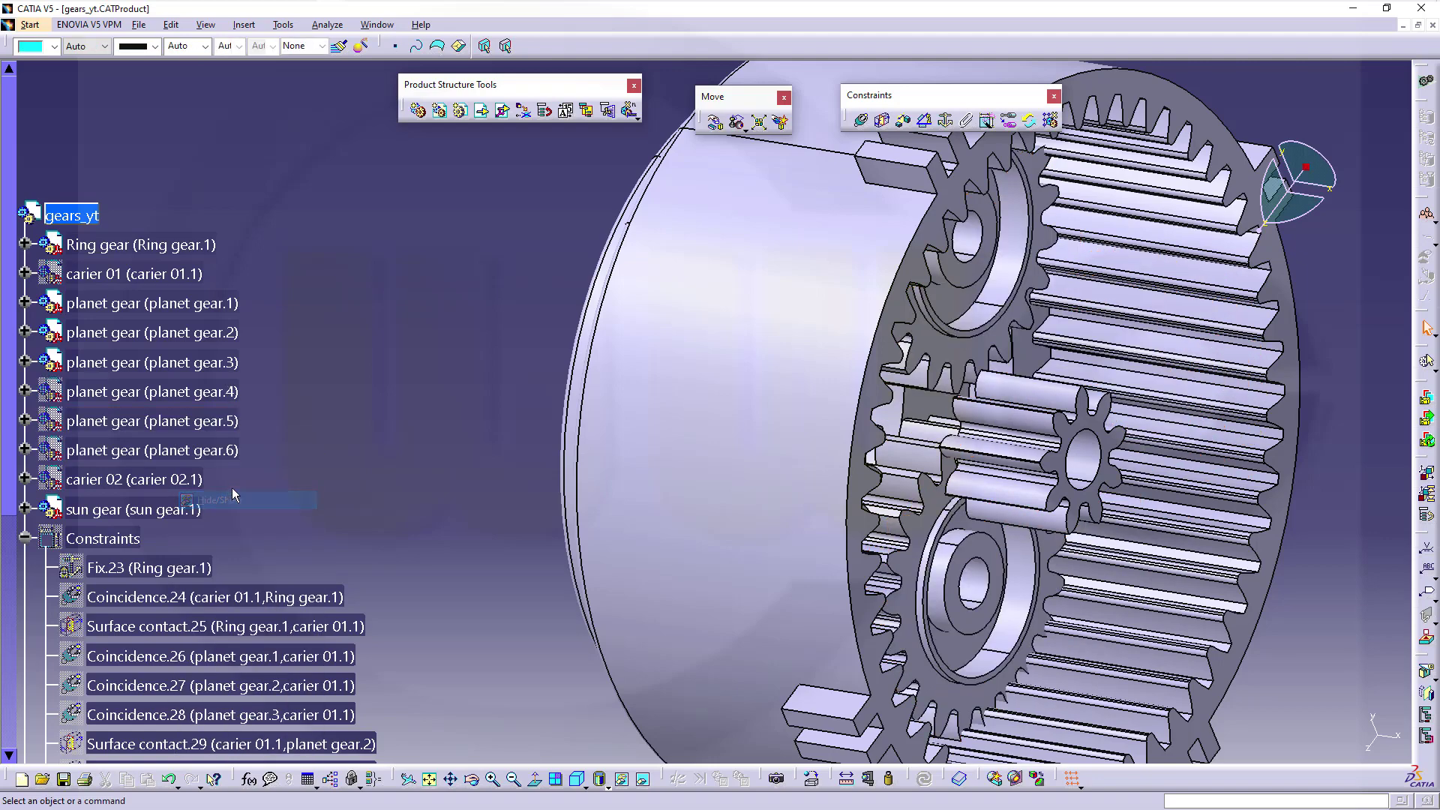
mouse_move(466, 401)
ctrl+middle_down()
mouse_move(684, 458)
mouse_move(877, 627)
mouse_move(601, 440)
mouse_move(804, 529)
mouse_move(734, 416)
ctrl+middle_up()
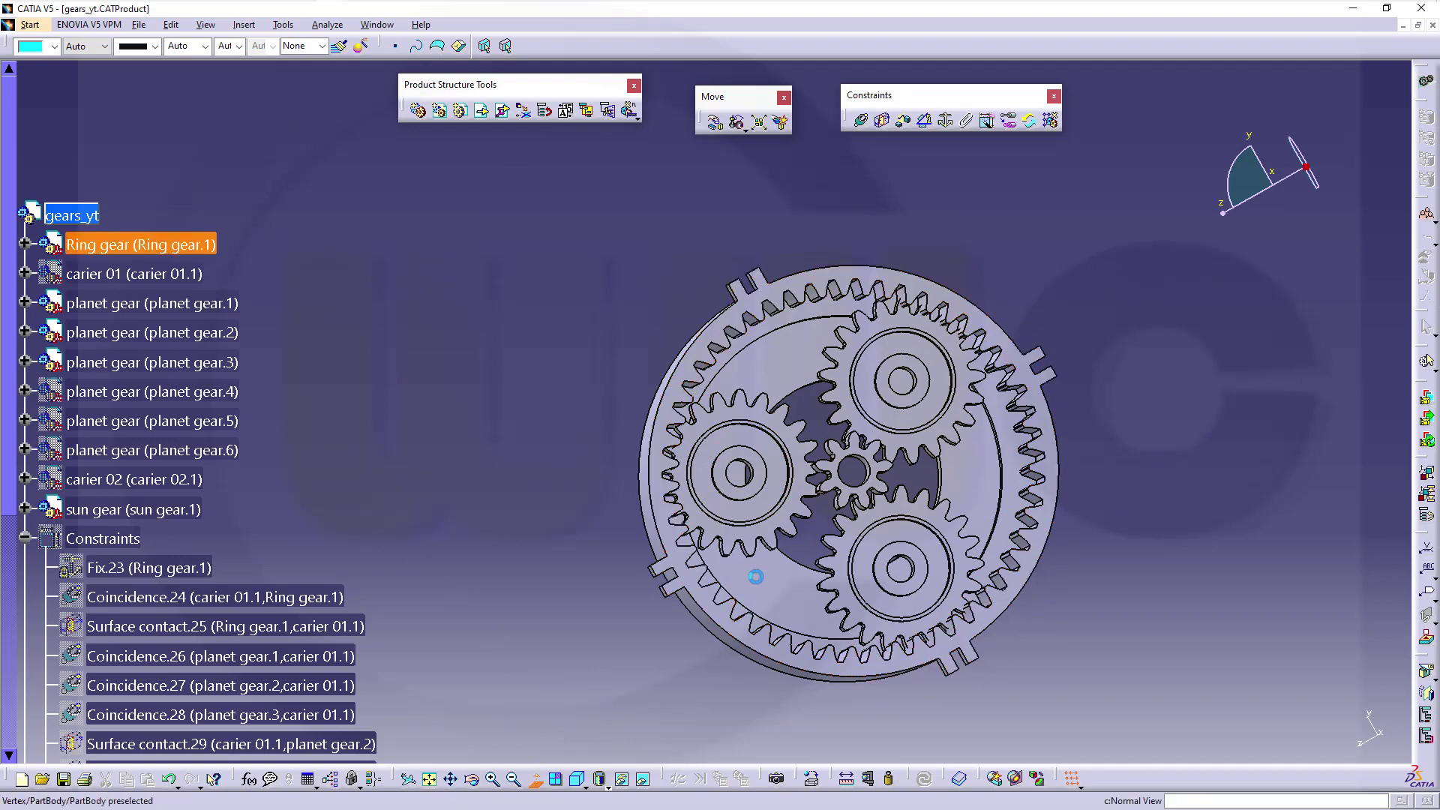
Step: Enlarge the face-on view and rotate planet gear 2 about its axis
mouse_move(785, 539)
ctrl+middle_down()
mouse_move(1170, 591)
mouse_move(1136, 543)
mouse_move(1142, 237)
ctrl+middle_up()
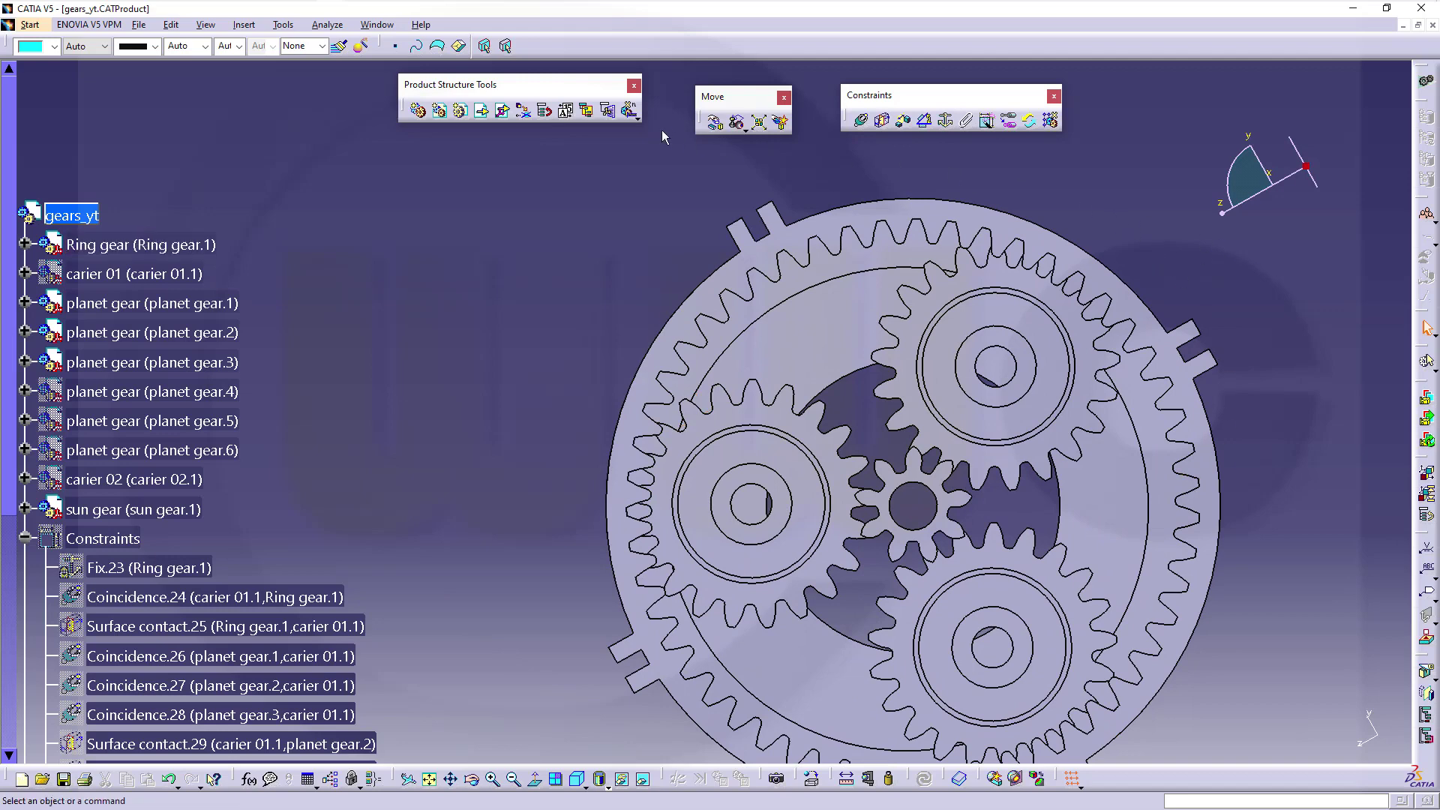
click(714, 125)
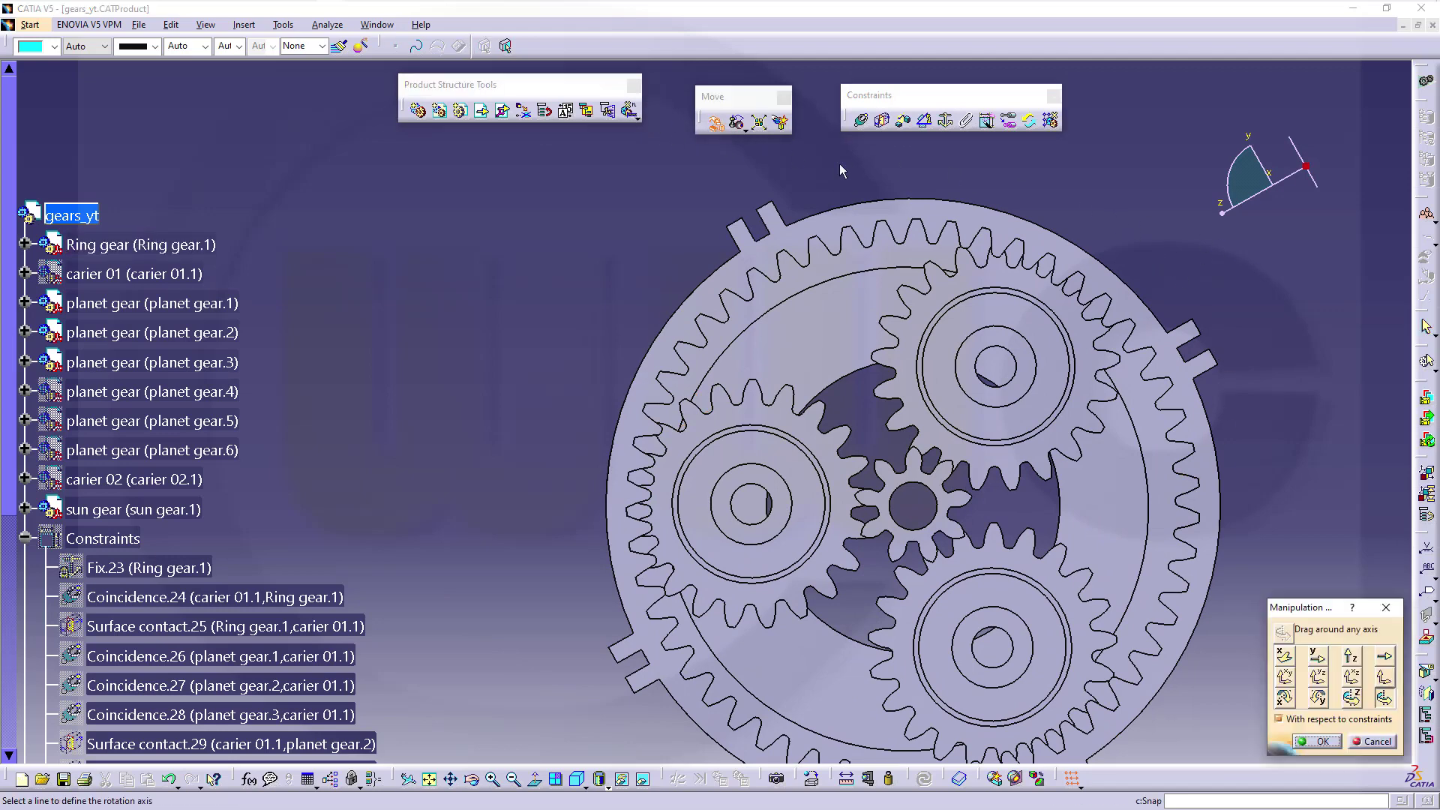
click(1384, 699)
drag(1016, 354, 971, 282)
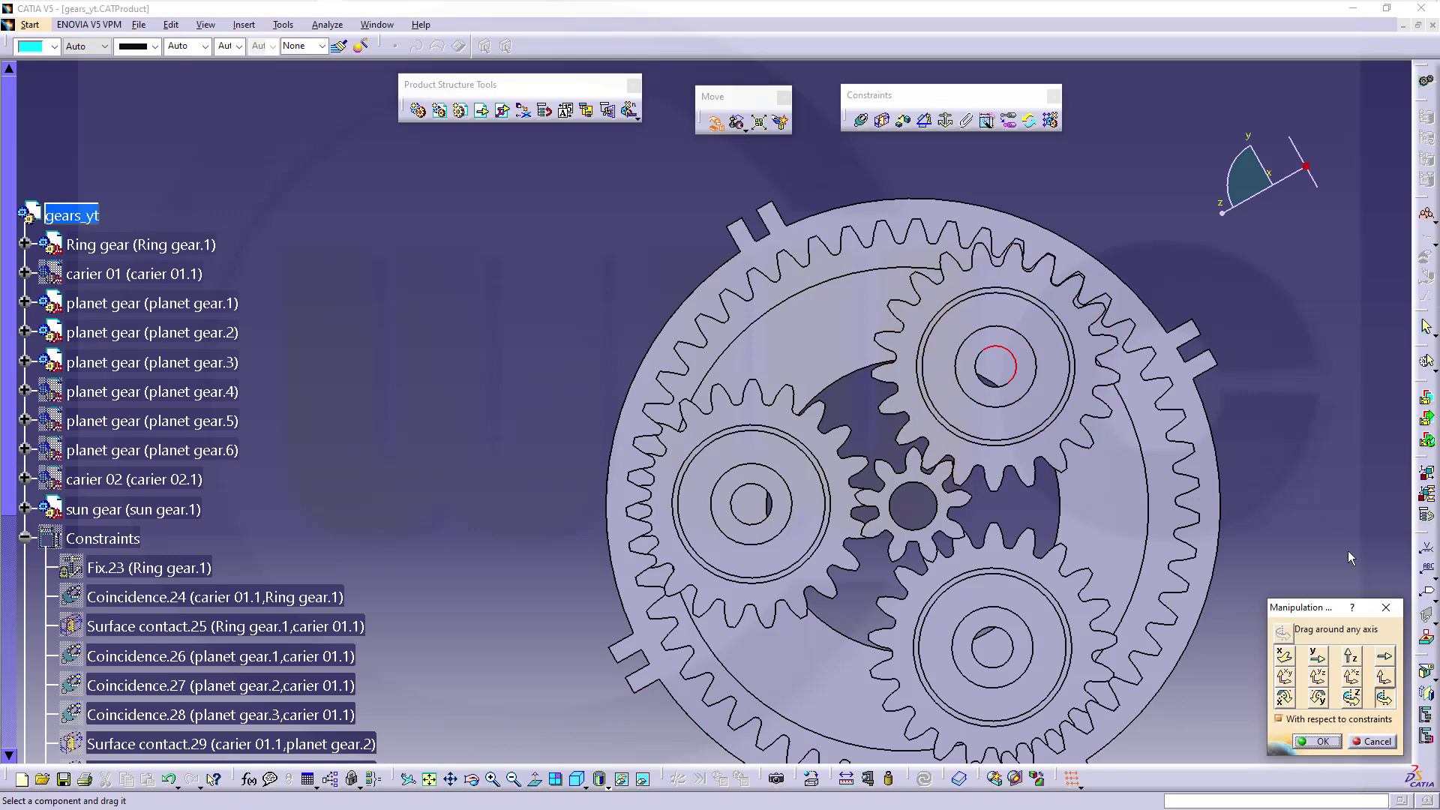
Step: Turn planet gears 1 and 3 into mesh with the sun gear and keep the positions
click(1382, 679)
click(1385, 698)
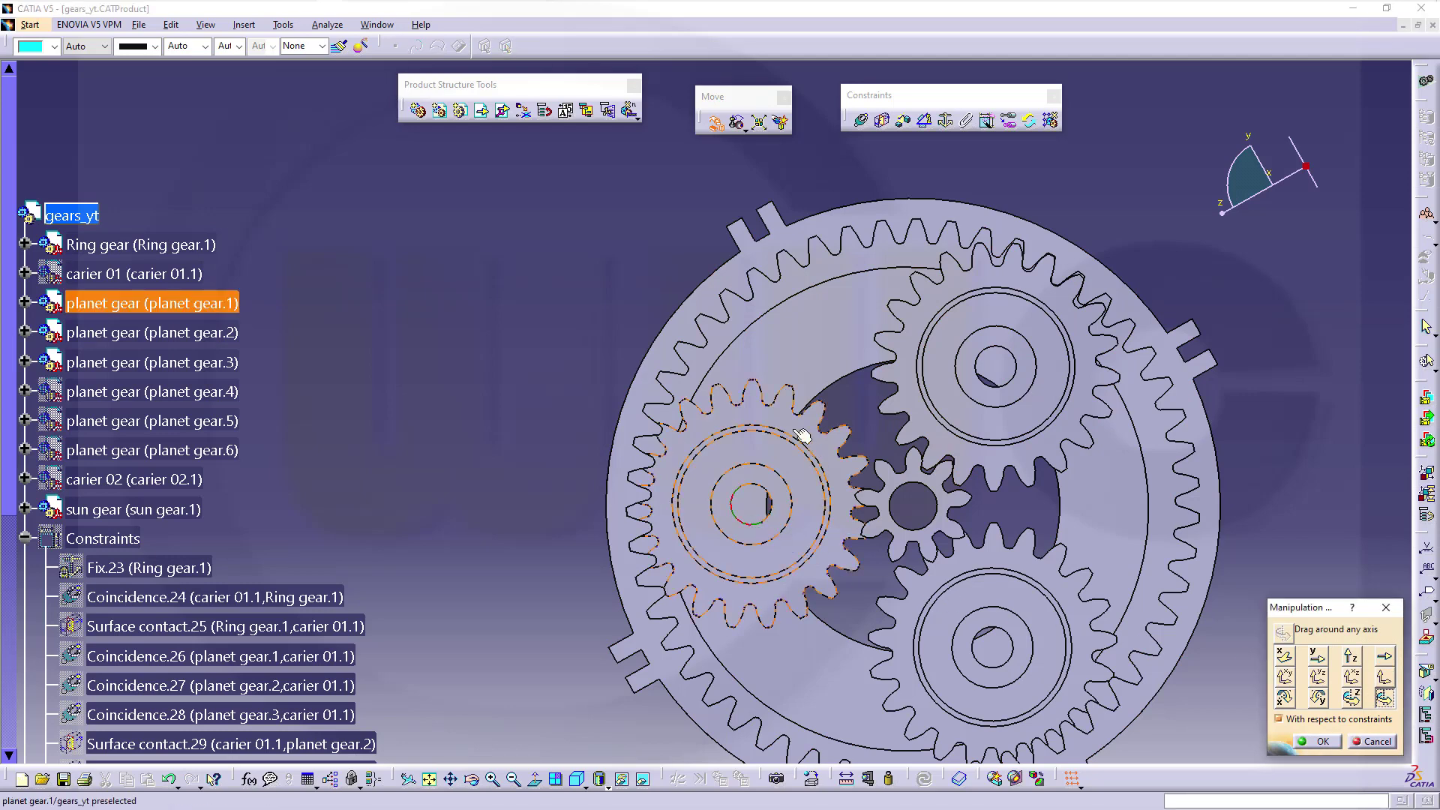
drag(803, 436, 806, 439)
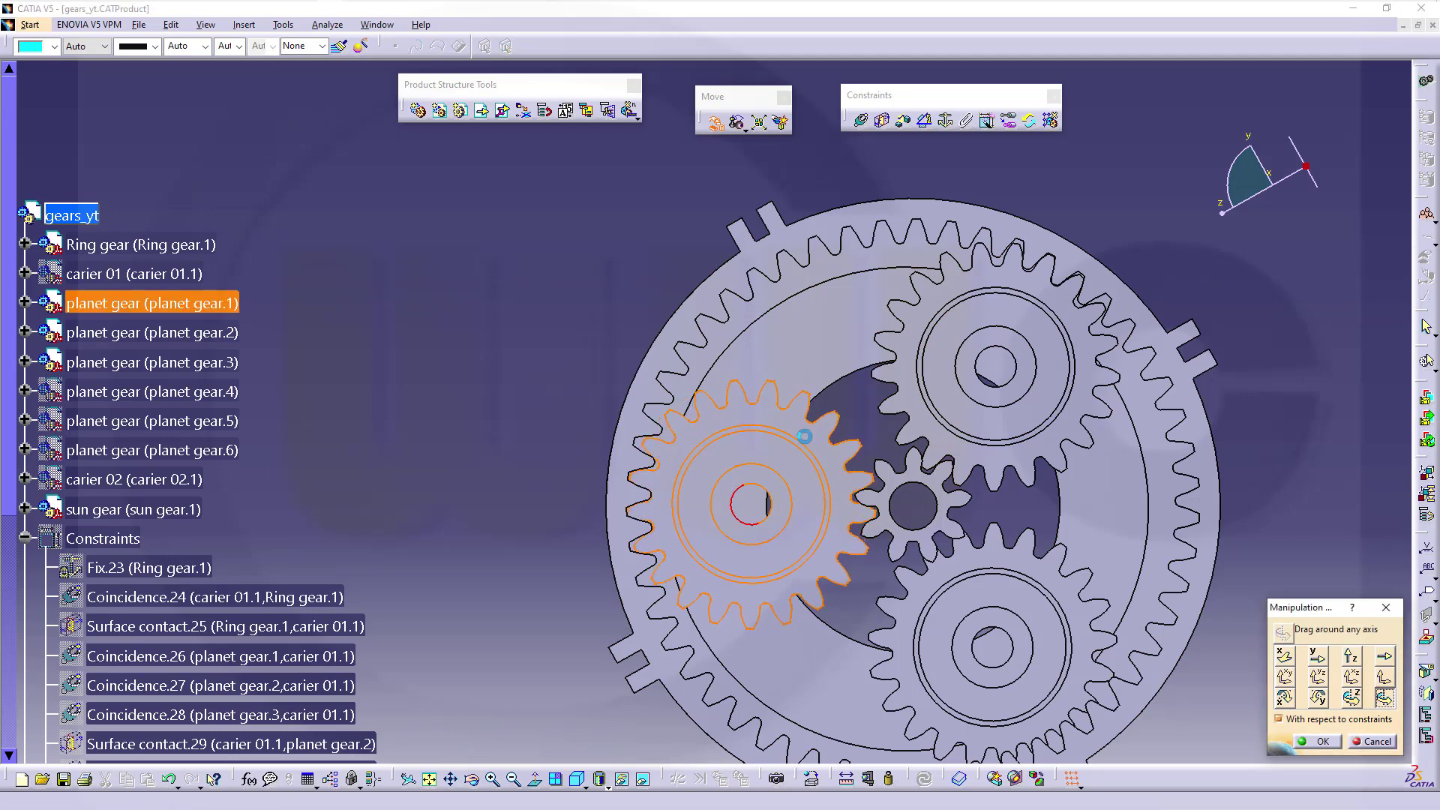
click(1383, 698)
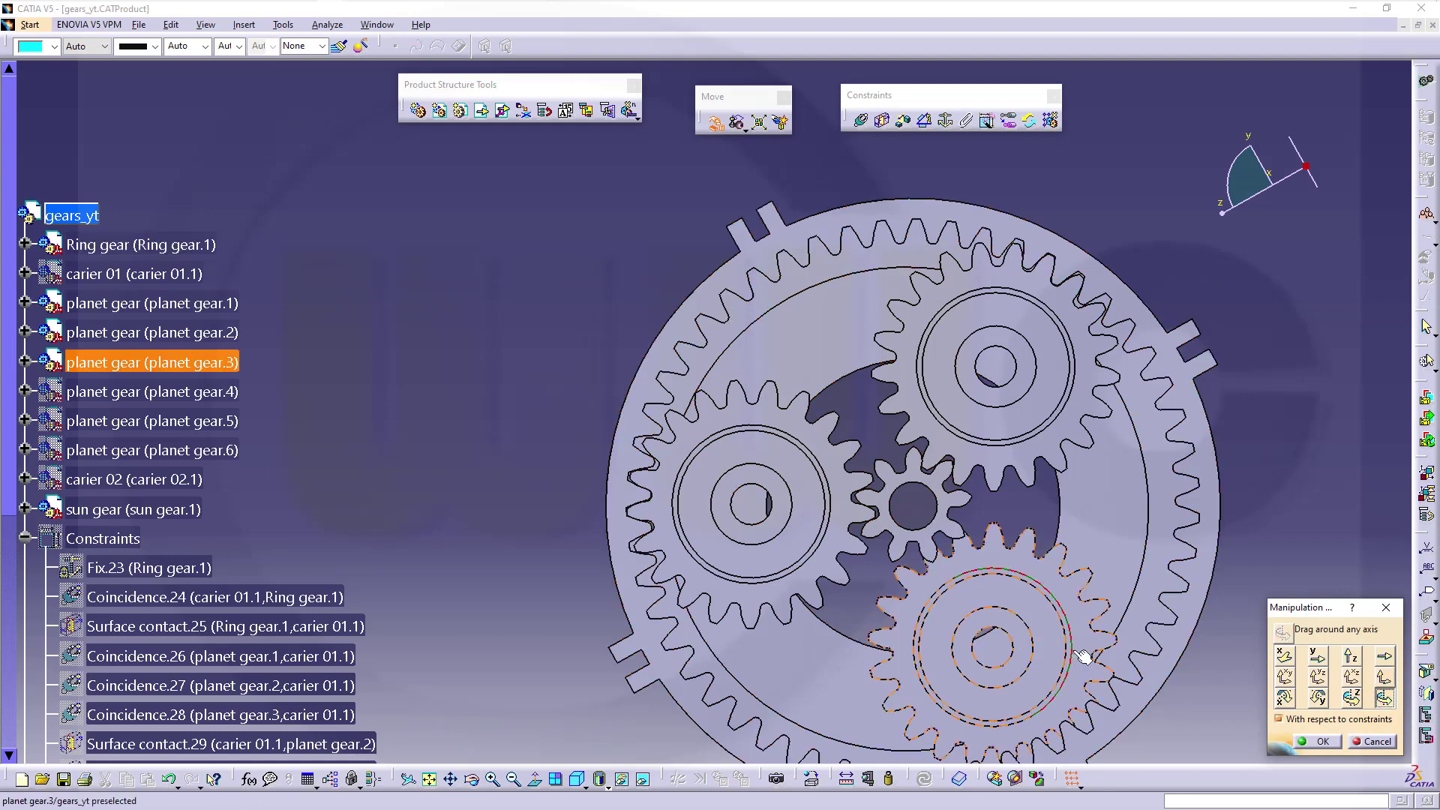
drag(1088, 631, 1091, 638)
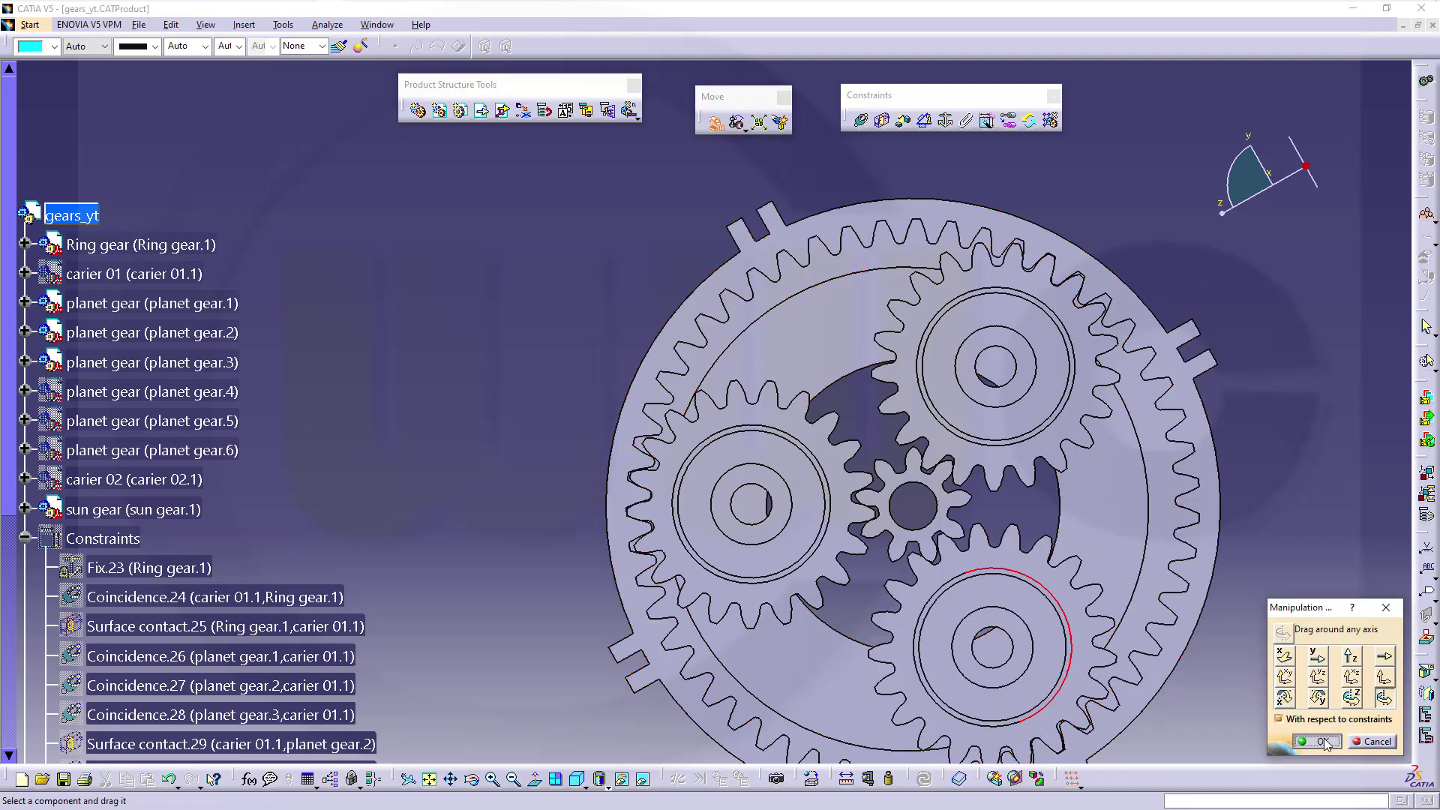
key(Return)
middle_drag(906, 465, 895, 487)
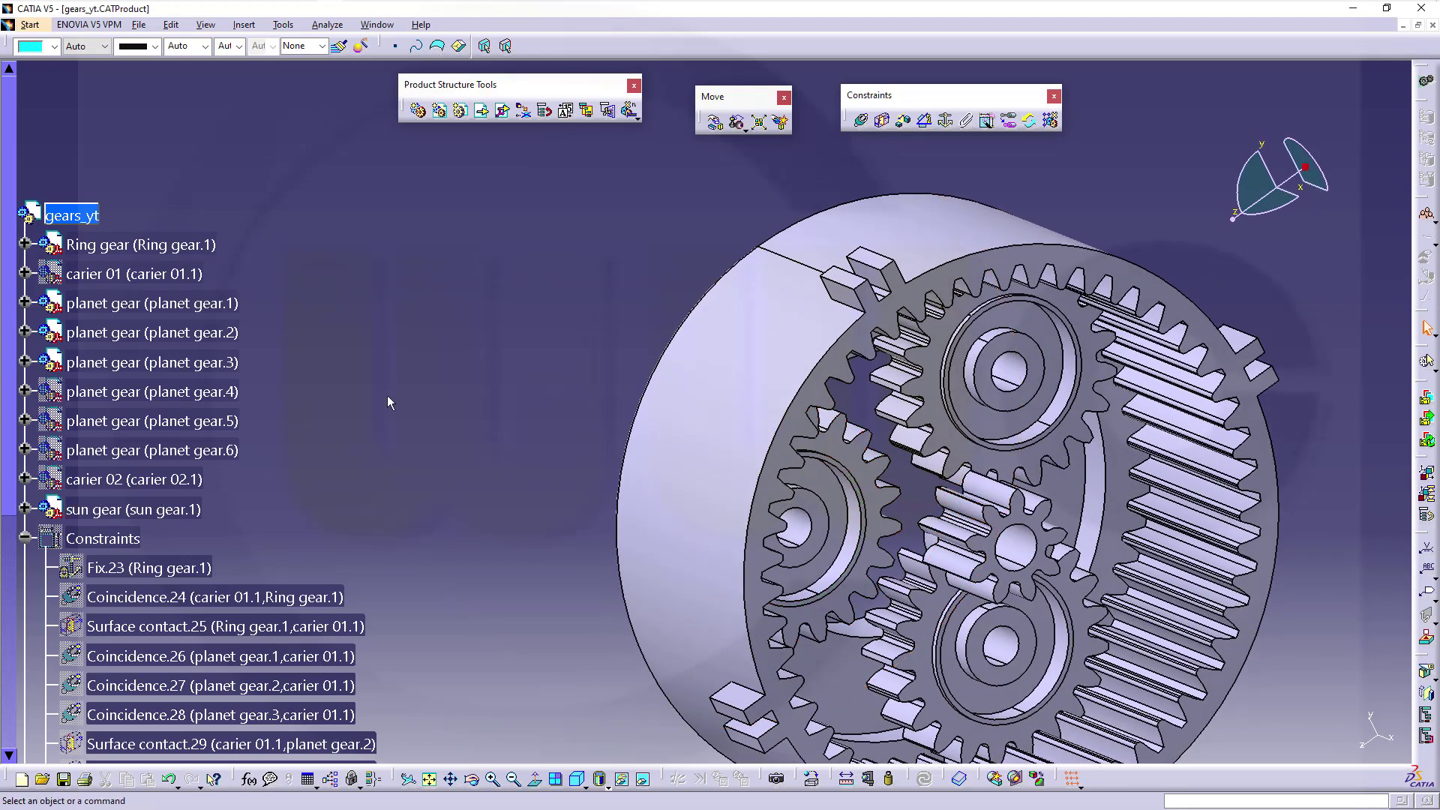
Step: Hide the ring gear and carier 01
right_click(150, 248)
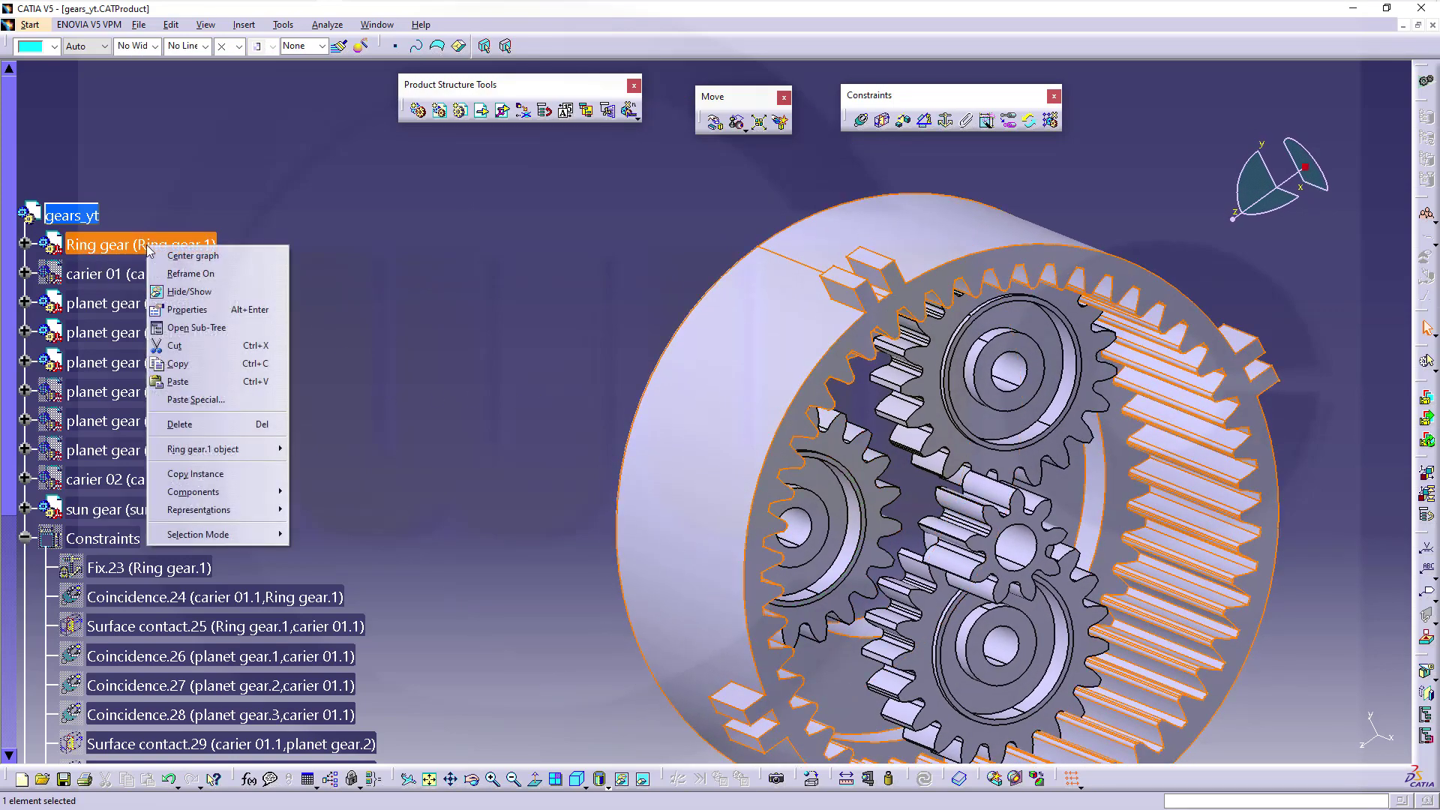
click(190, 292)
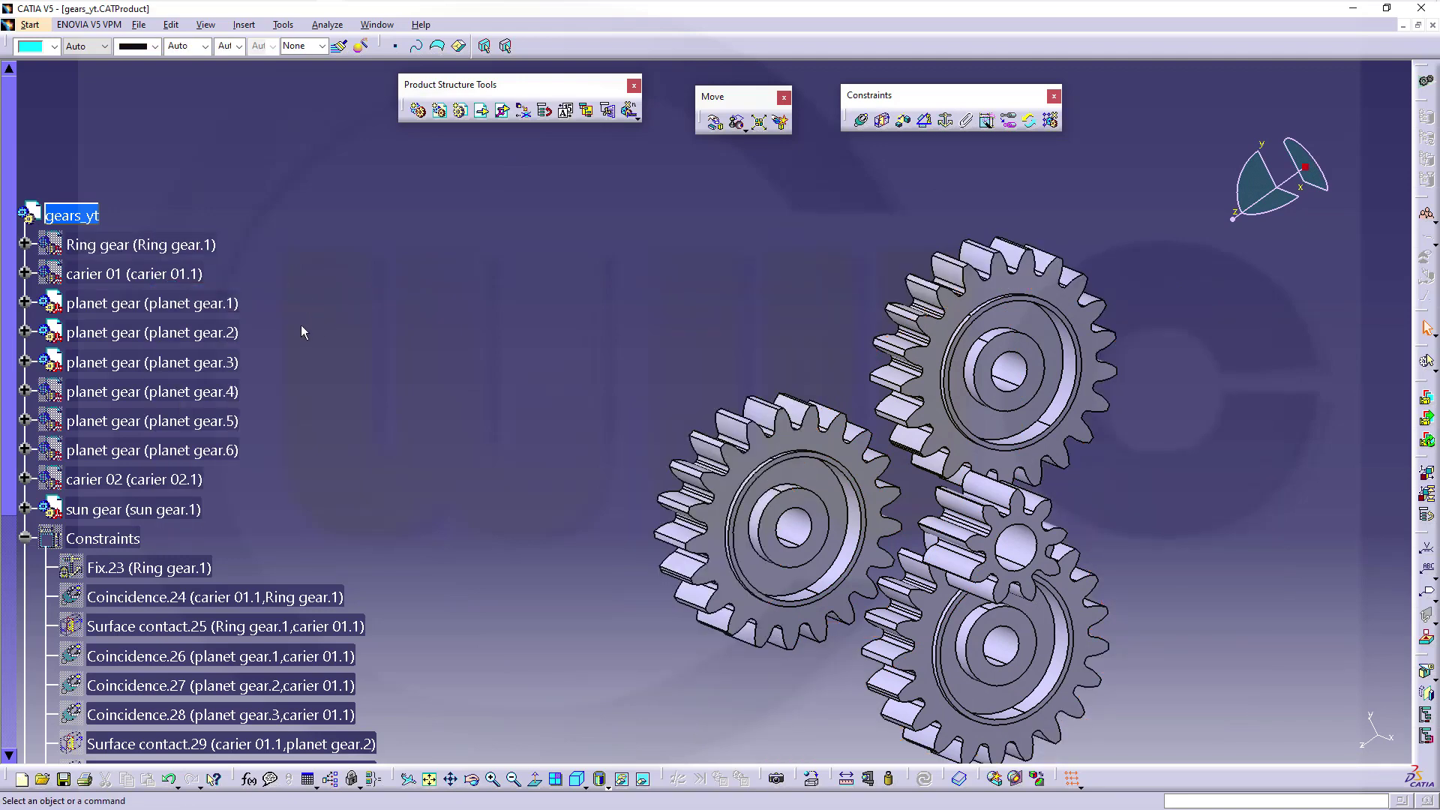
right_click(144, 275)
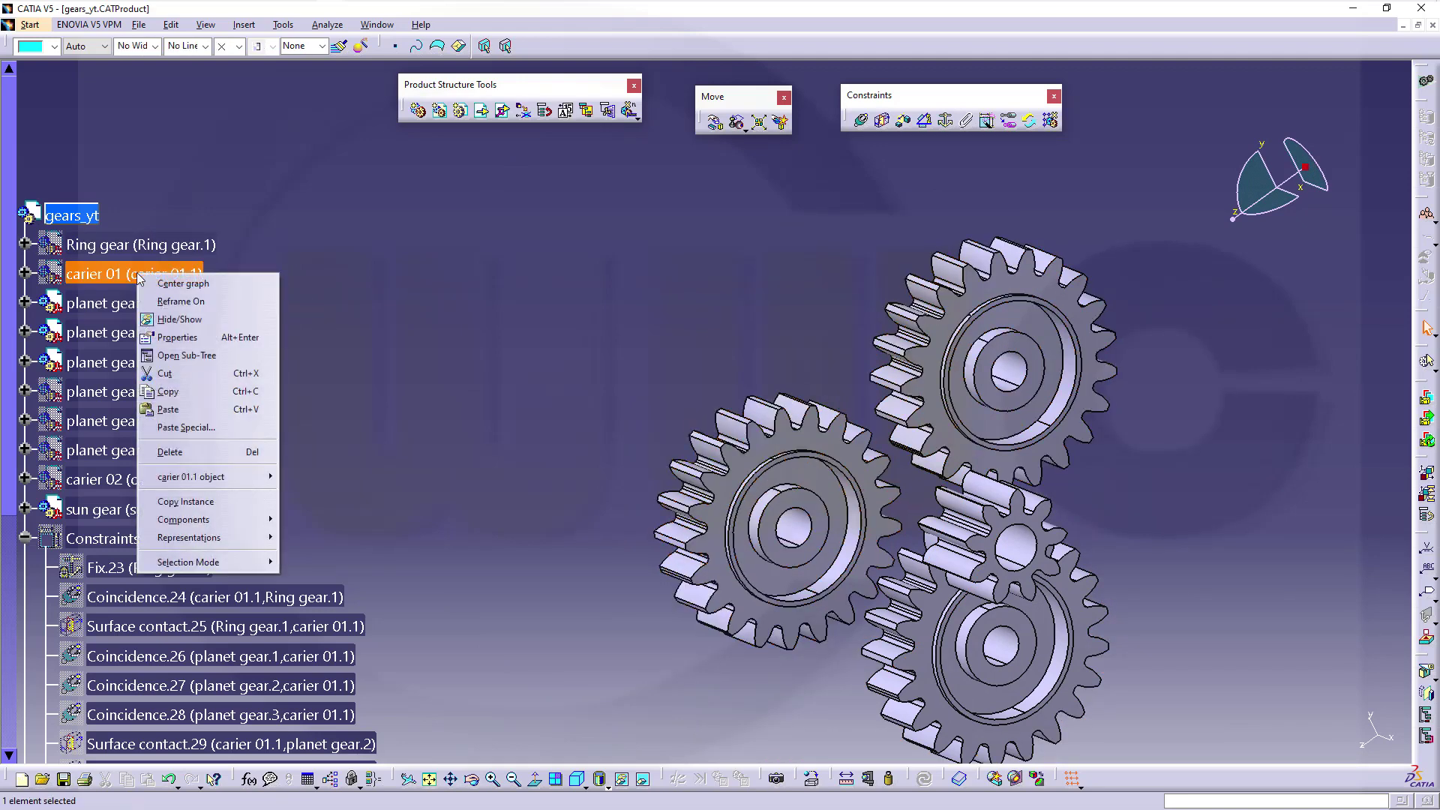
click(174, 322)
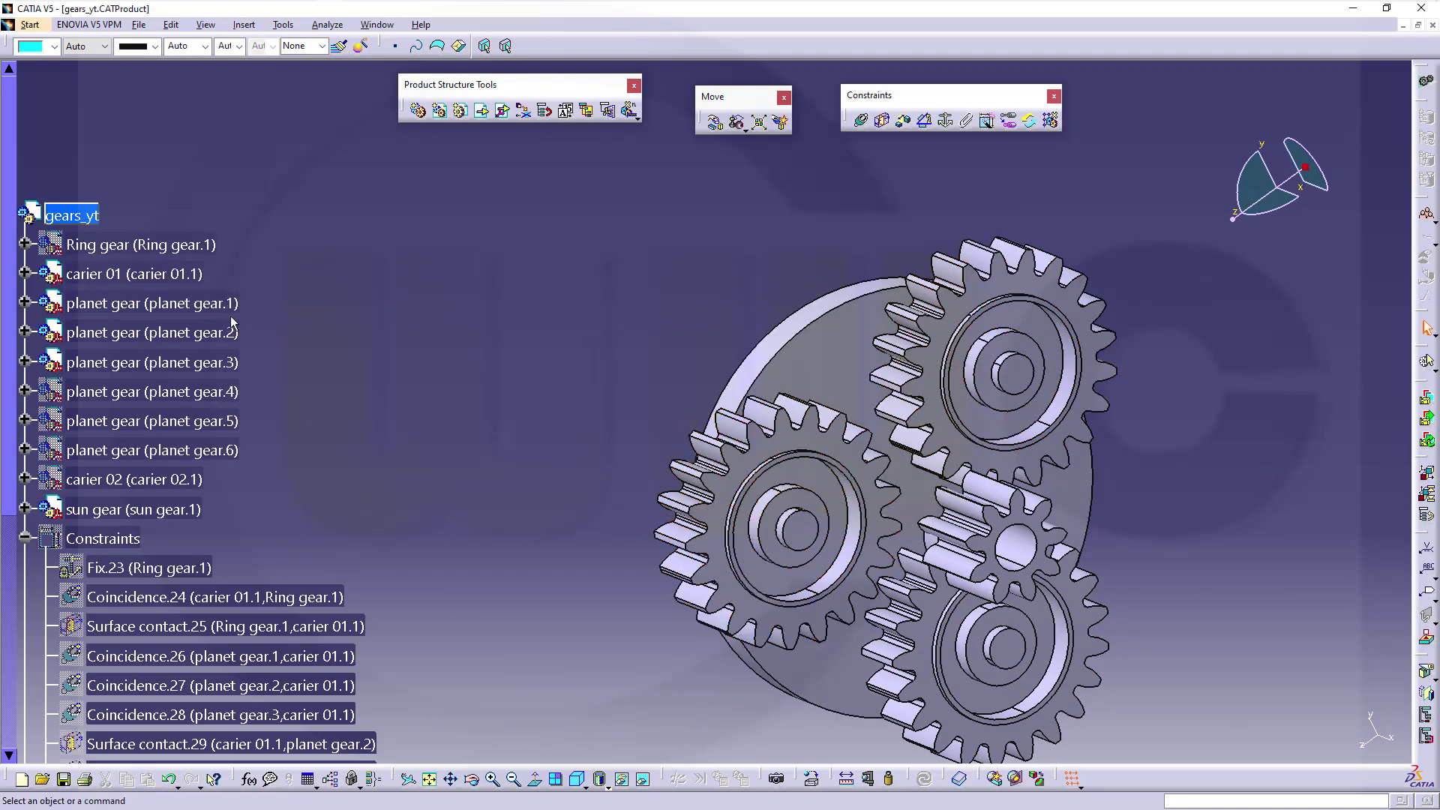
right_click(155, 277)
click(186, 326)
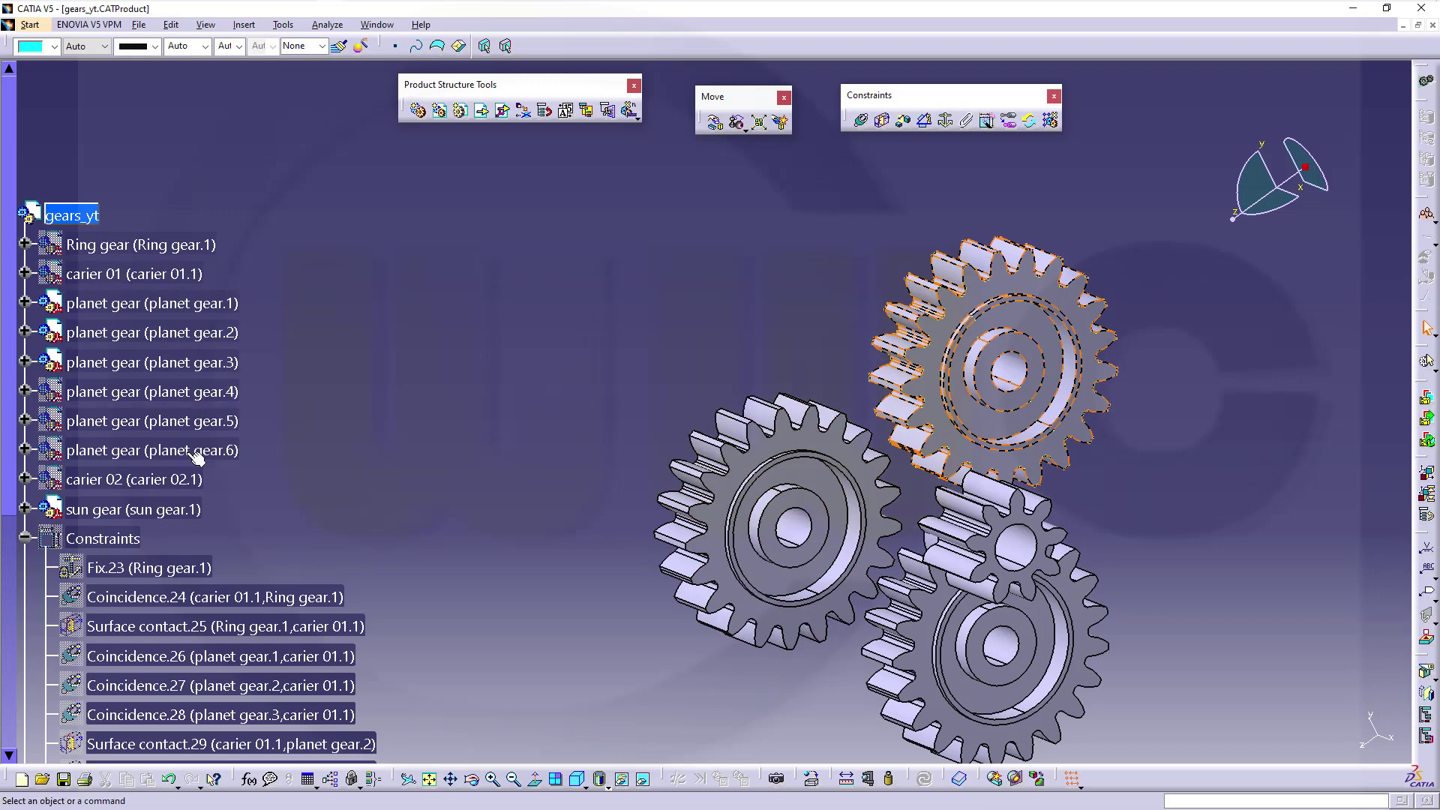
Step: Show carier 02 and orbit to face its planet gears head-on
right_click(169, 478)
click(208, 523)
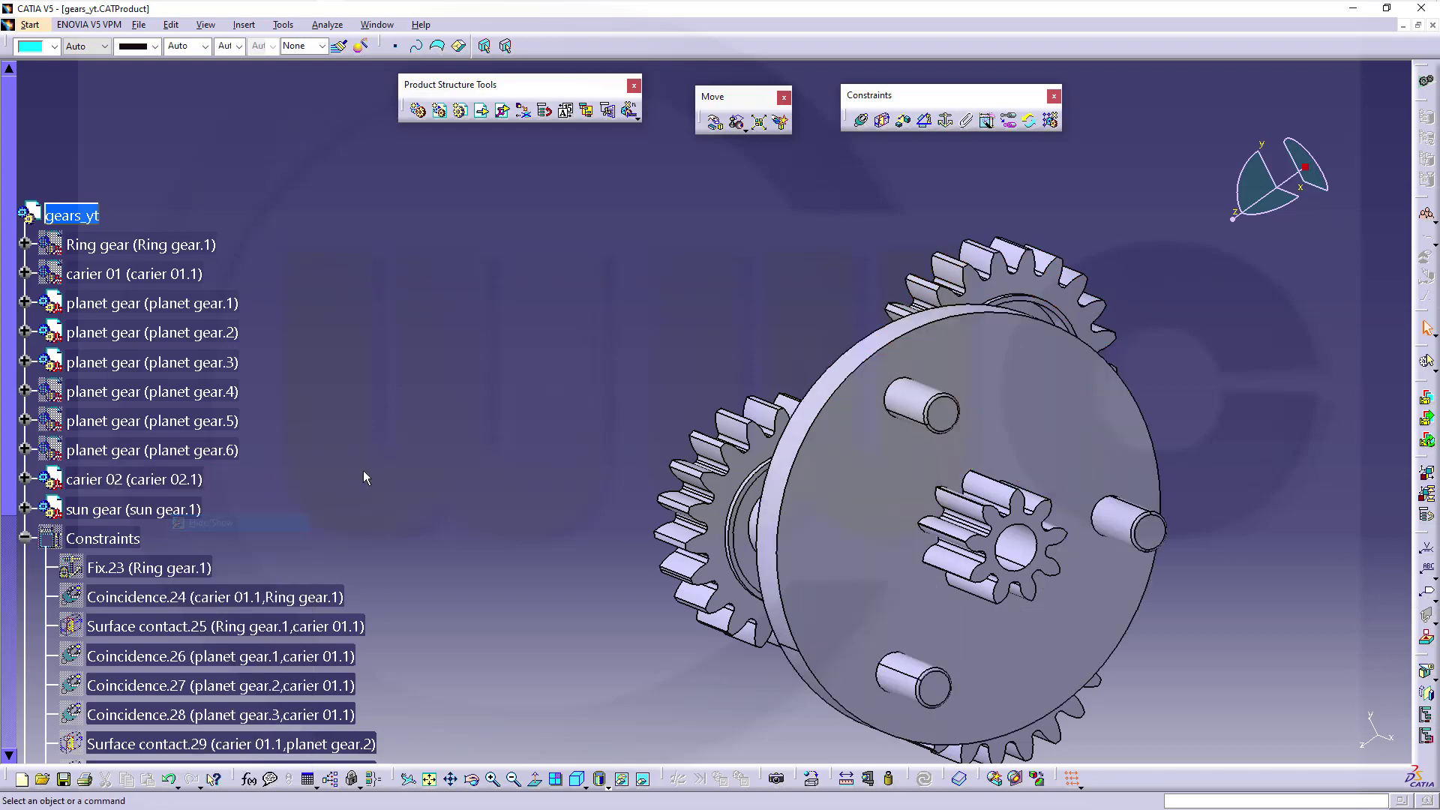
mouse_move(456, 431)
middle_down()
mouse_move(981, 402)
mouse_move(851, 416)
mouse_move(717, 484)
middle_up()
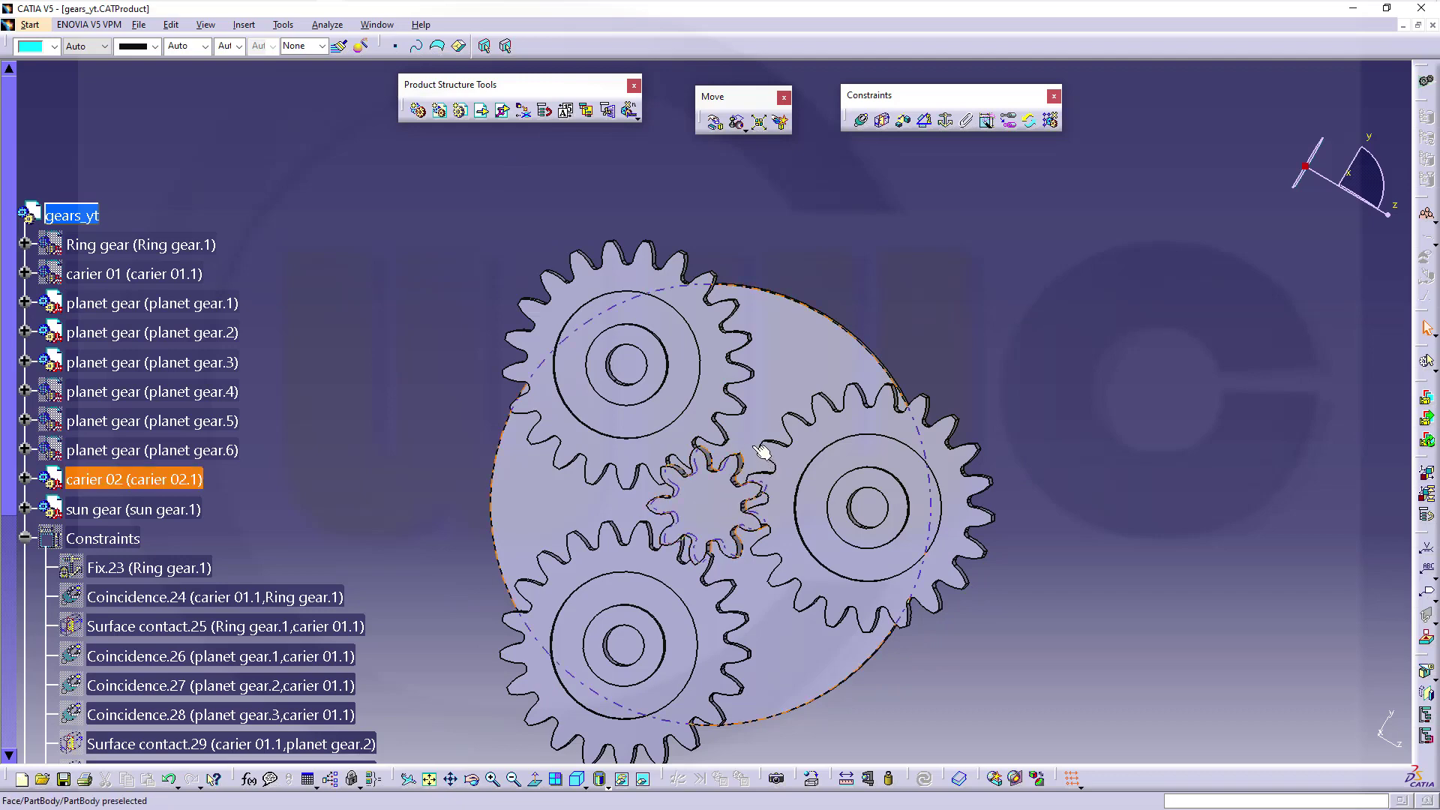
mouse_move(993, 386)
middle_down()
mouse_move(1009, 403)
mouse_move(587, 394)
middle_up()
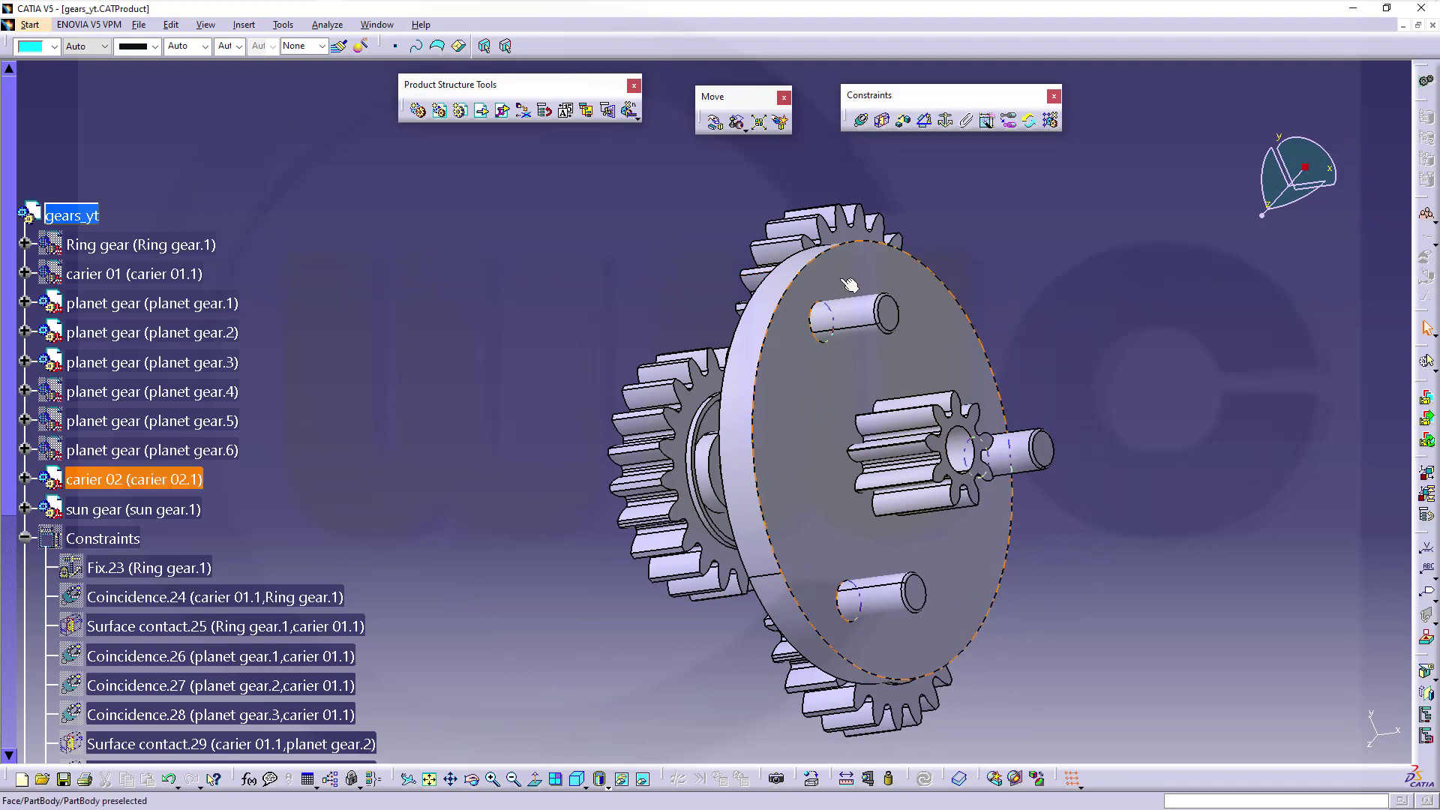
mouse_move(797, 304)
middle_down()
mouse_move(1009, 414)
mouse_move(922, 418)
middle_up()
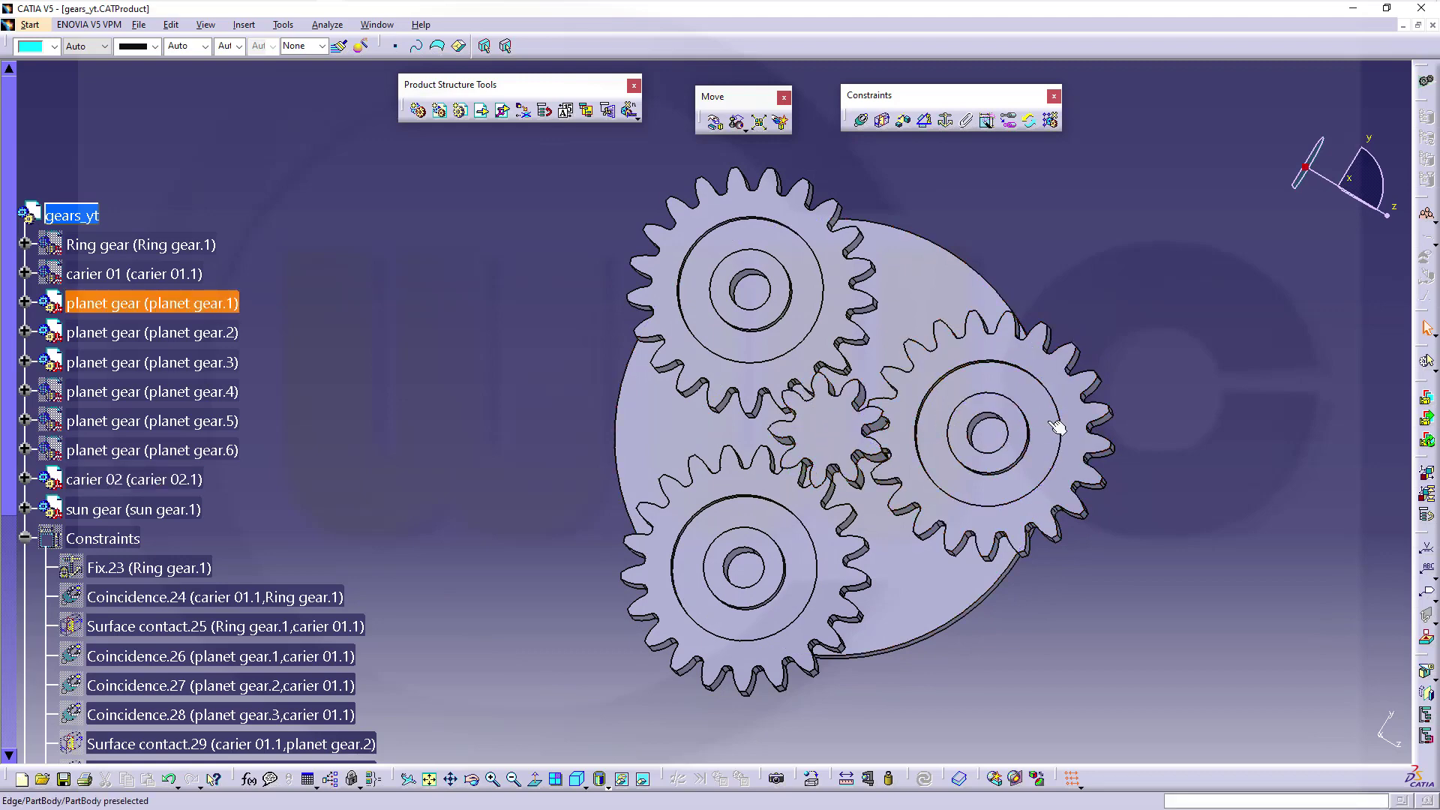
Step: Rotate carier 02 and its planet gears about the central axis into mesh with the sun gear
click(715, 123)
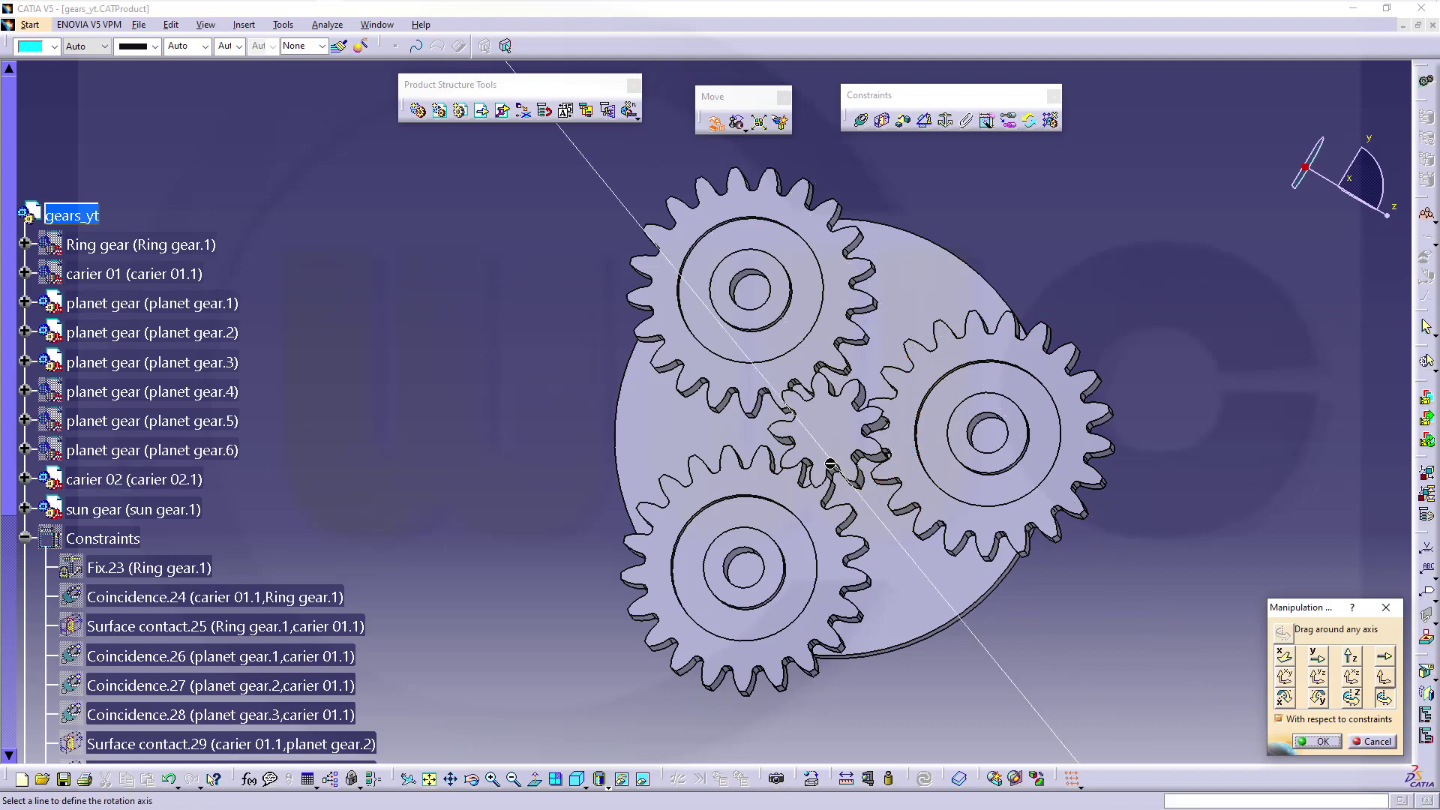
middle_drag(830, 466, 776, 483)
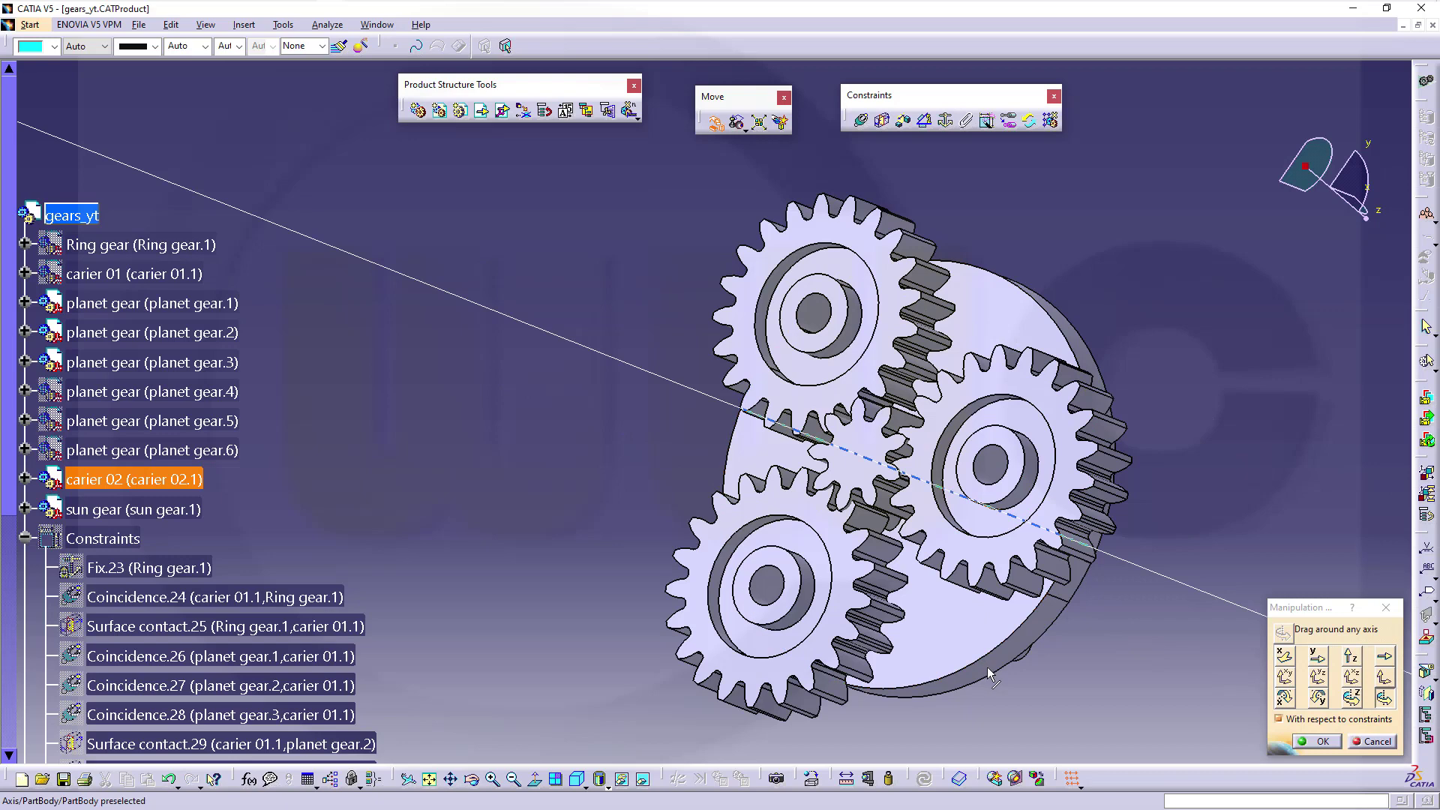
click(855, 456)
drag(840, 538, 872, 540)
middle_drag(872, 540, 796, 480)
drag(796, 479, 845, 471)
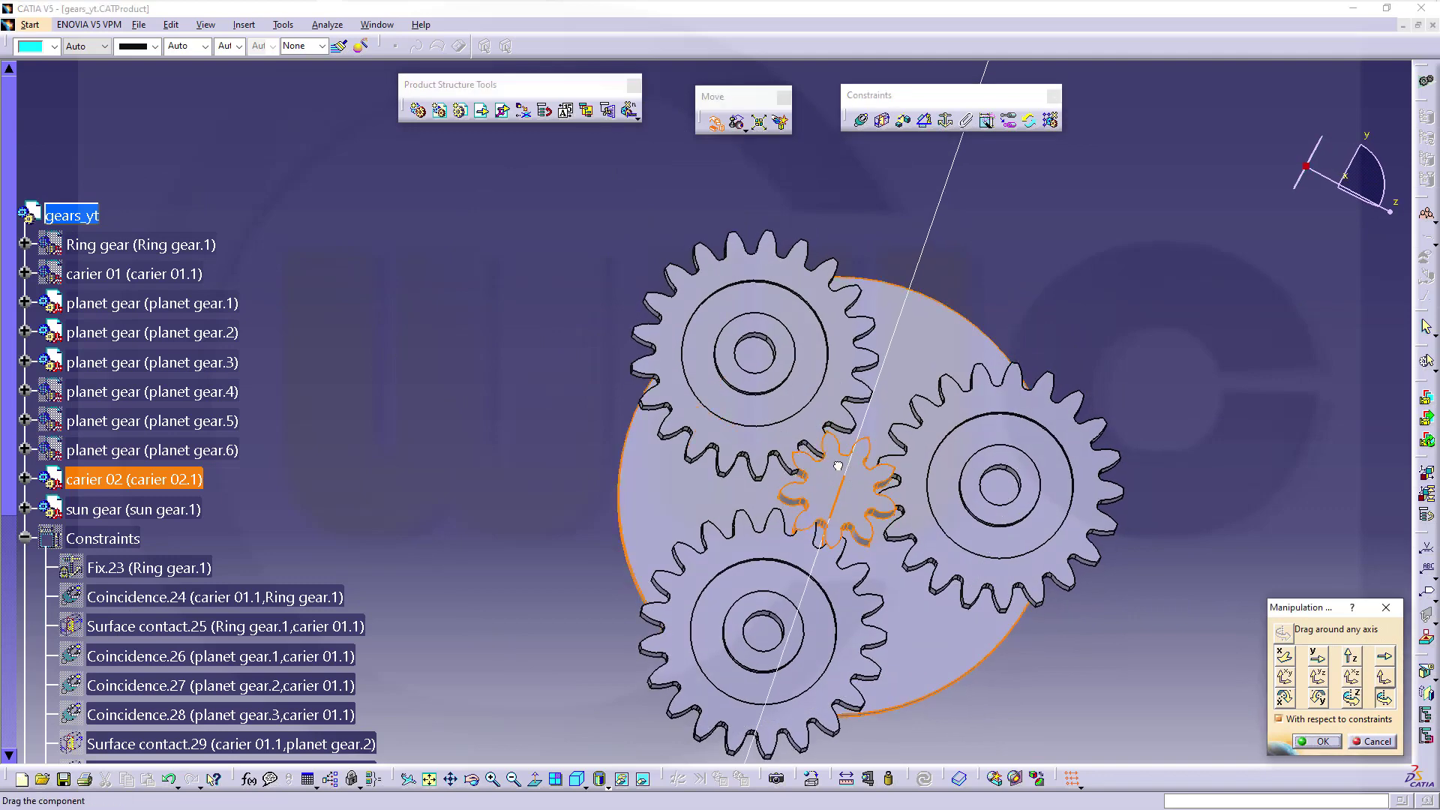
drag(839, 466, 838, 468)
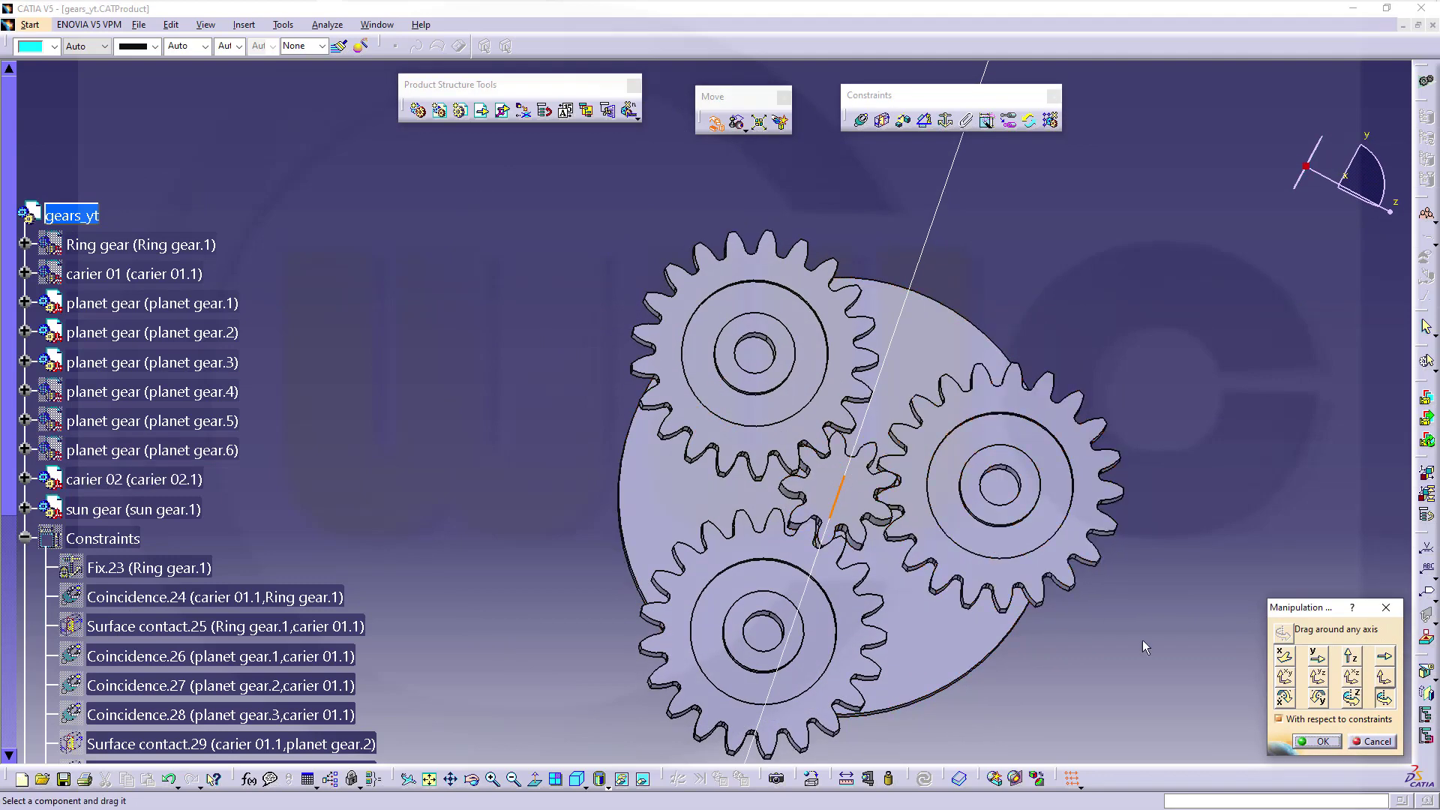
click(1321, 741)
mouse_move(1234, 647)
middle_down()
mouse_move(1121, 466)
mouse_move(788, 473)
middle_up()
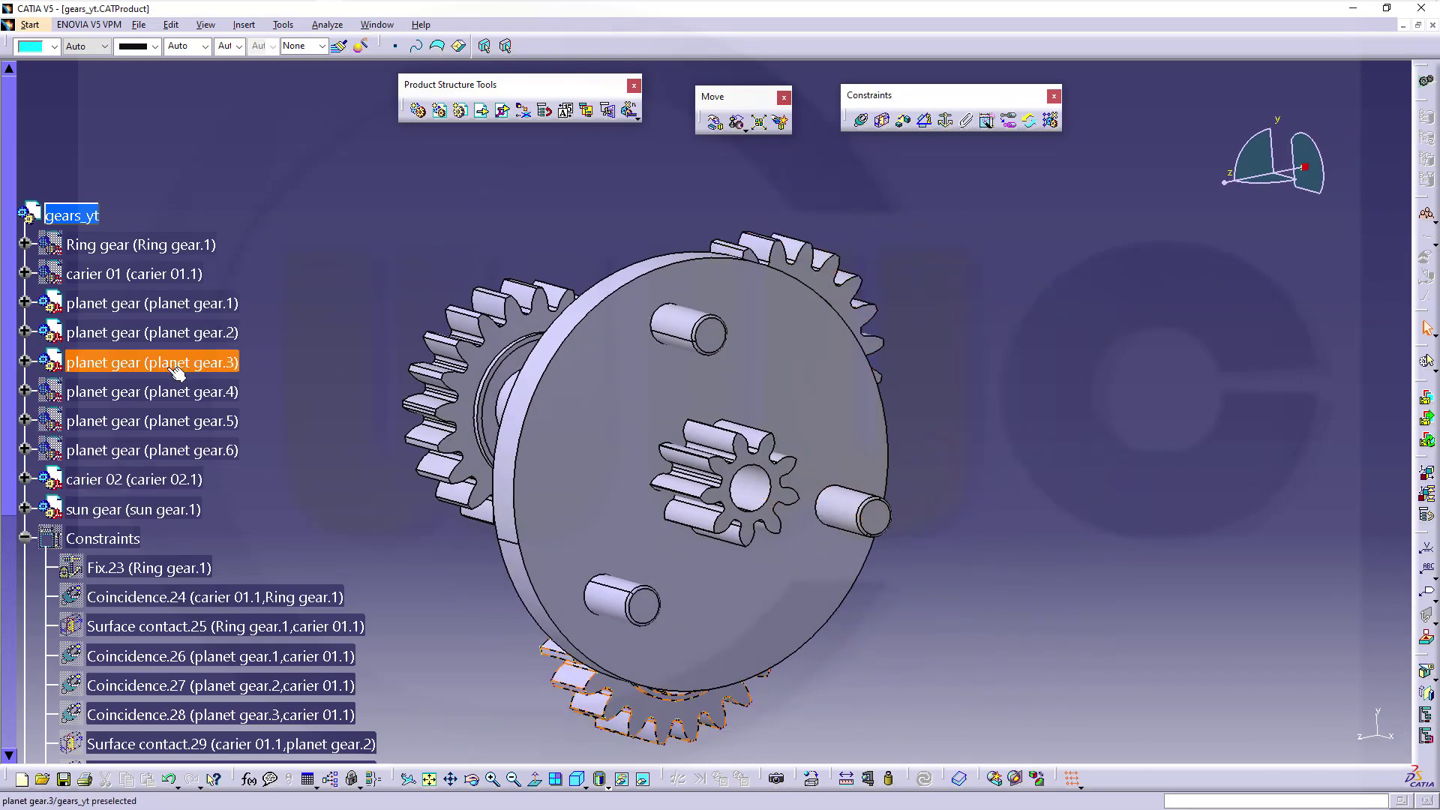
Step: Show planet gears 4, 5 and 6 and check the gear mesh from several angles
click(171, 393)
shift+click(169, 454)
right_click(169, 455)
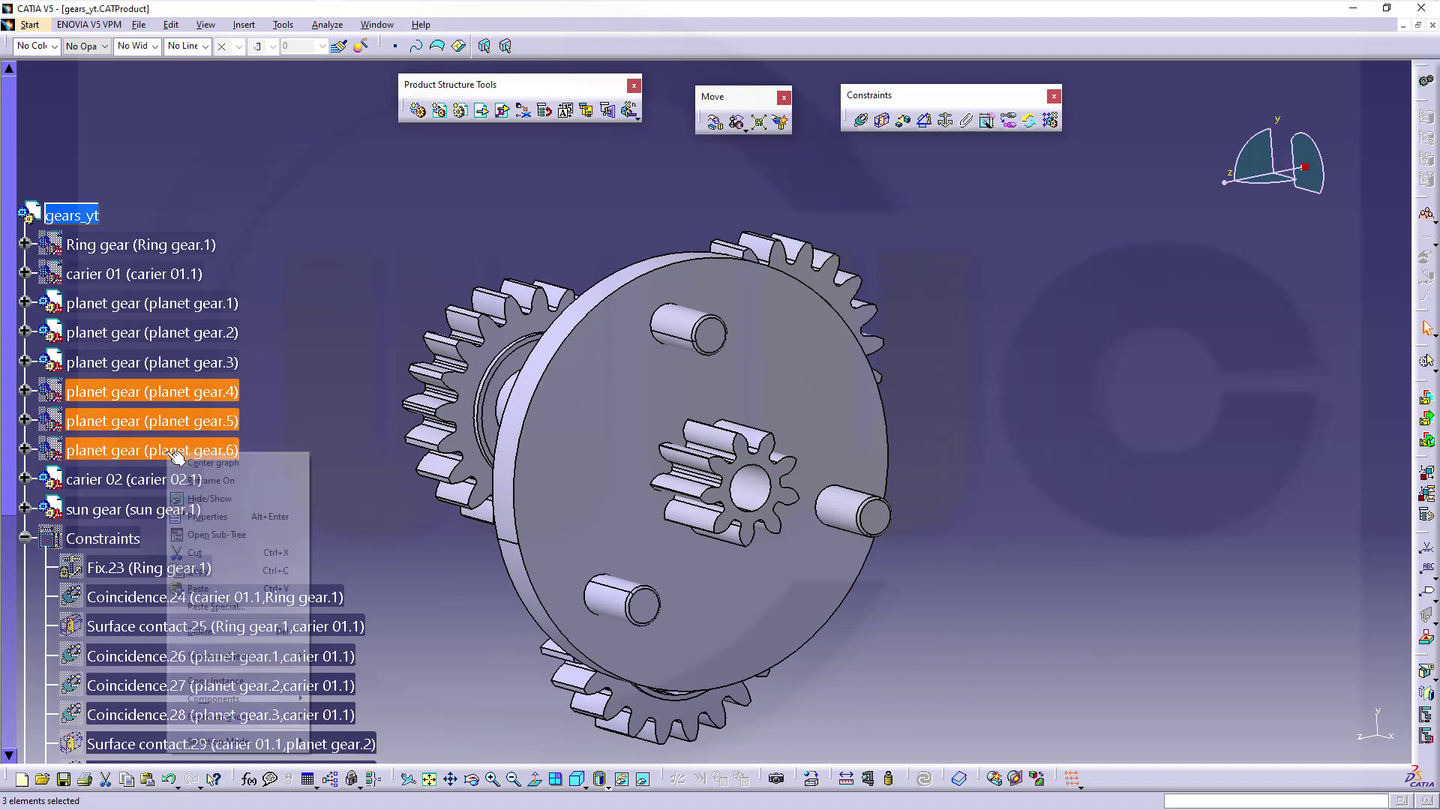
click(221, 502)
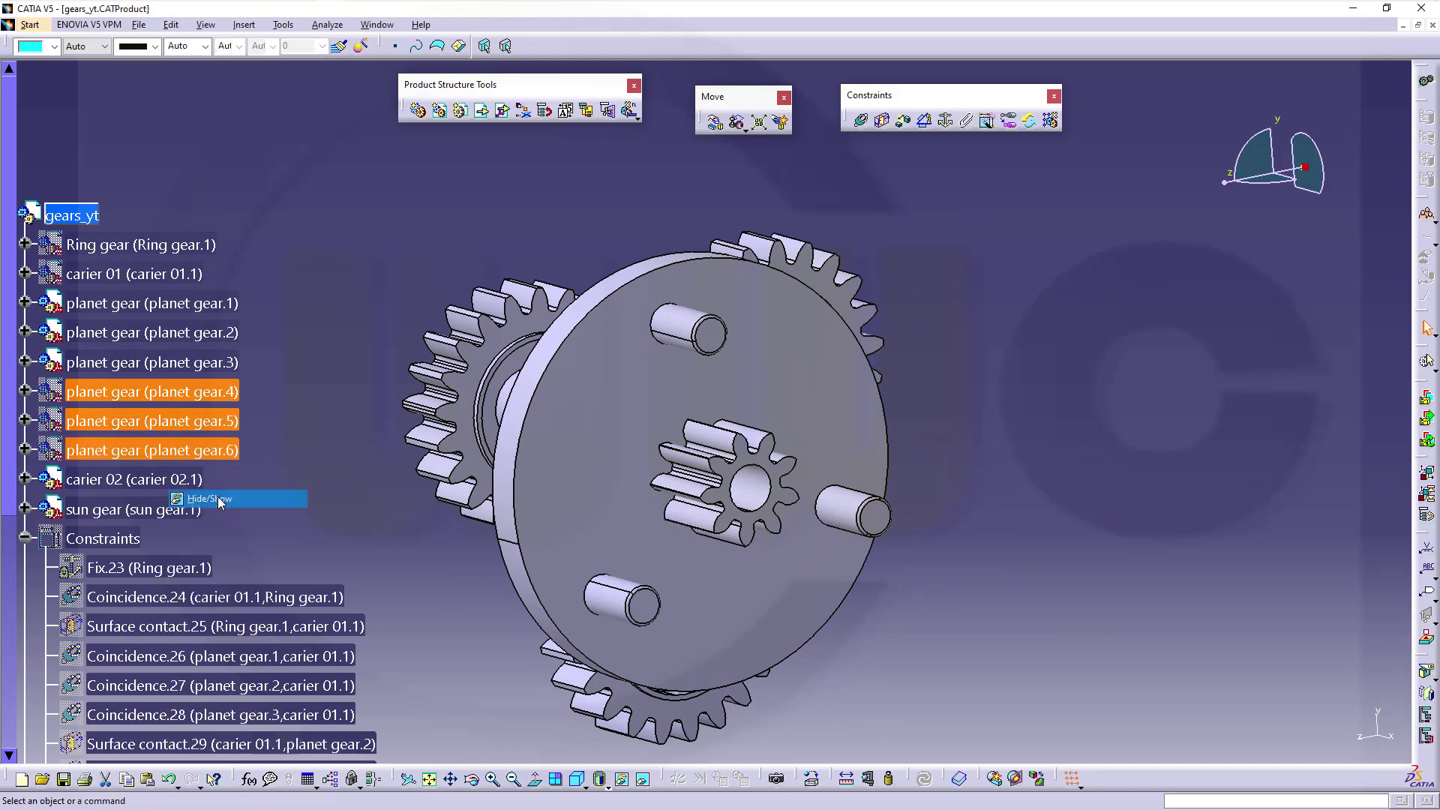
click(665, 512)
mouse_move(664, 513)
middle_down()
mouse_move(658, 459)
mouse_move(889, 493)
middle_up()
click(794, 471)
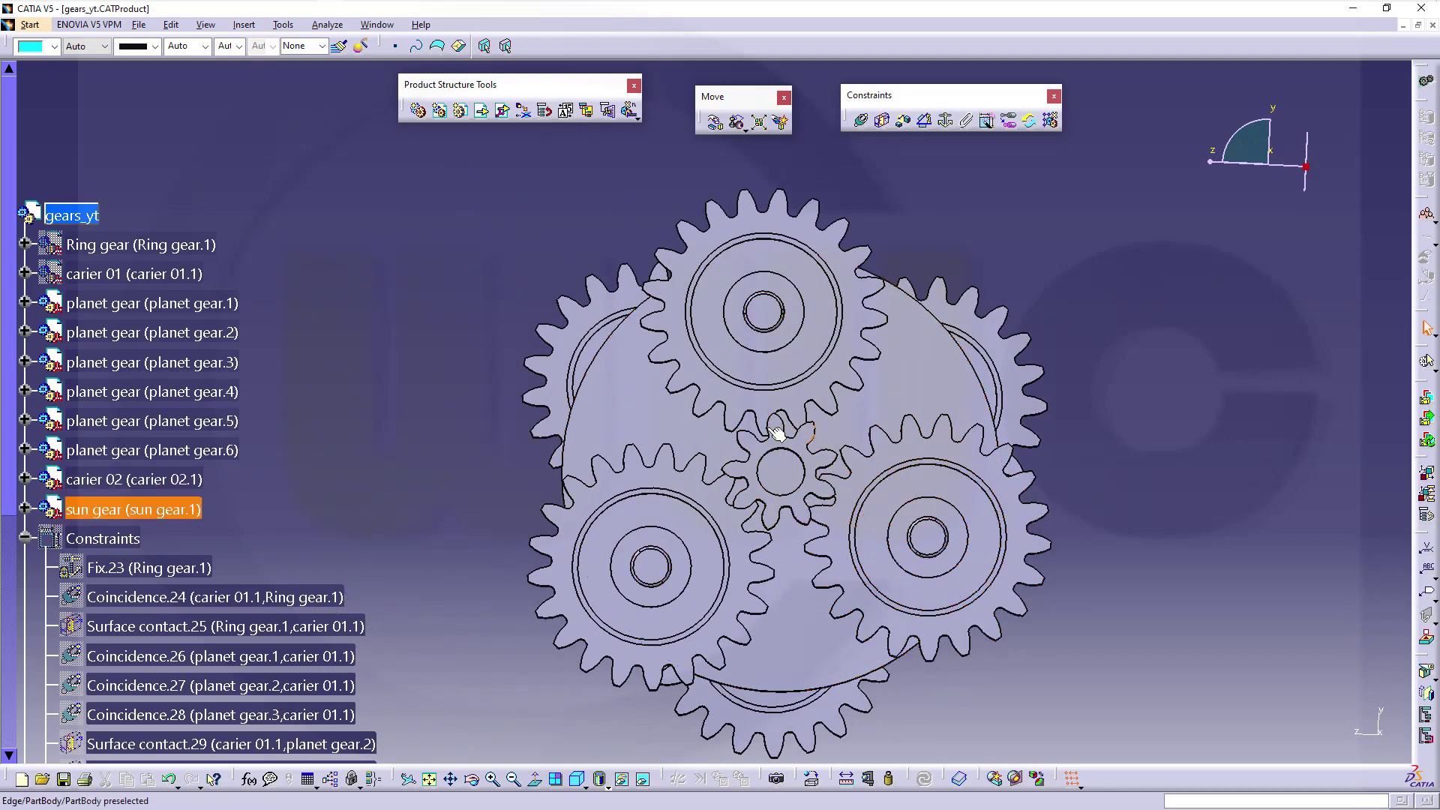
click(1108, 412)
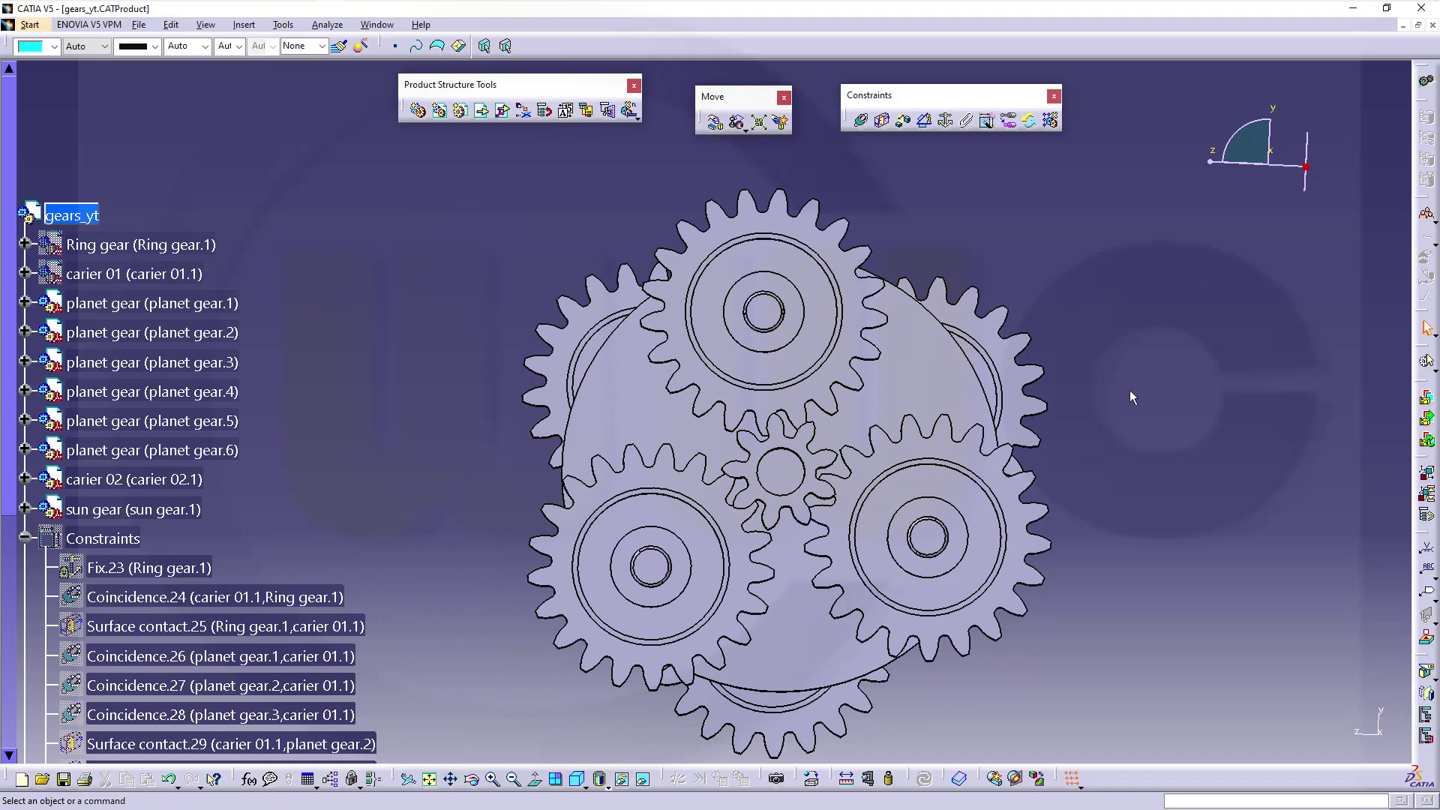
mouse_move(1094, 489)
middle_down()
mouse_move(918, 411)
mouse_move(983, 438)
mouse_move(849, 348)
mouse_move(869, 358)
mouse_move(763, 442)
mouse_move(394, 337)
middle_up()
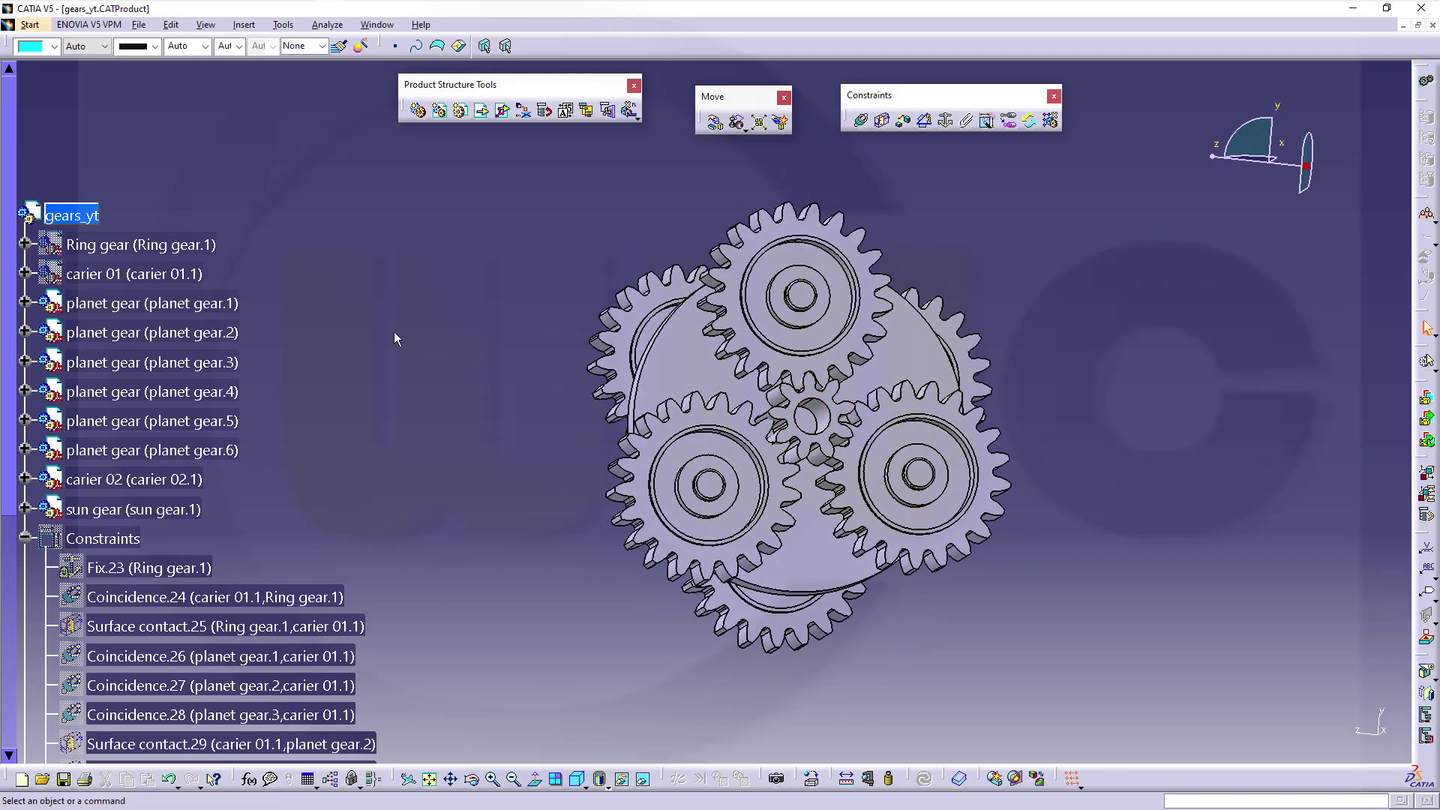
Step: Show the ring gear and carier 01 again, then collapse the Constraints node
right_click(144, 244)
click(146, 288)
right_click(114, 275)
click(158, 323)
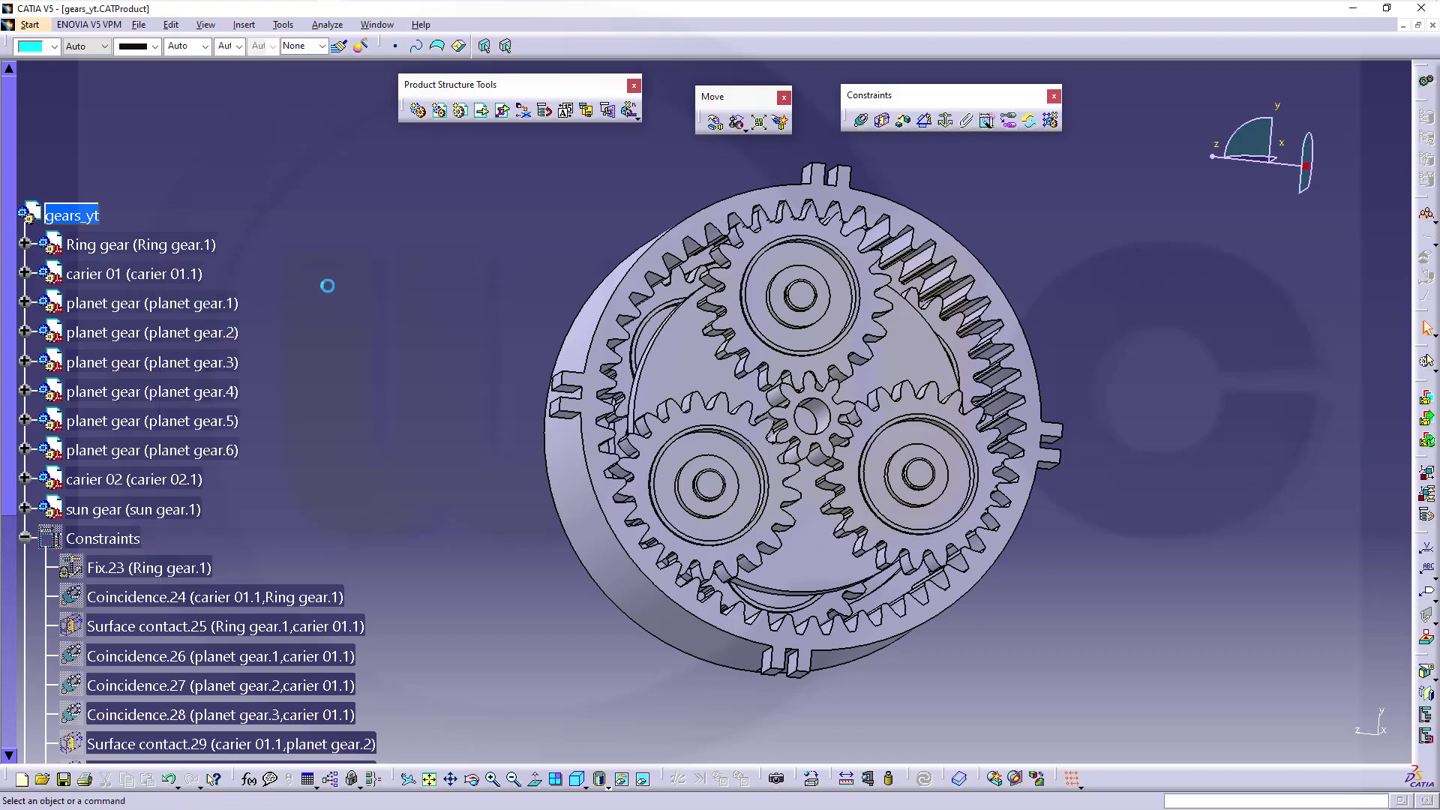
mouse_move(336, 287)
middle_down()
mouse_move(582, 388)
mouse_move(553, 354)
middle_up()
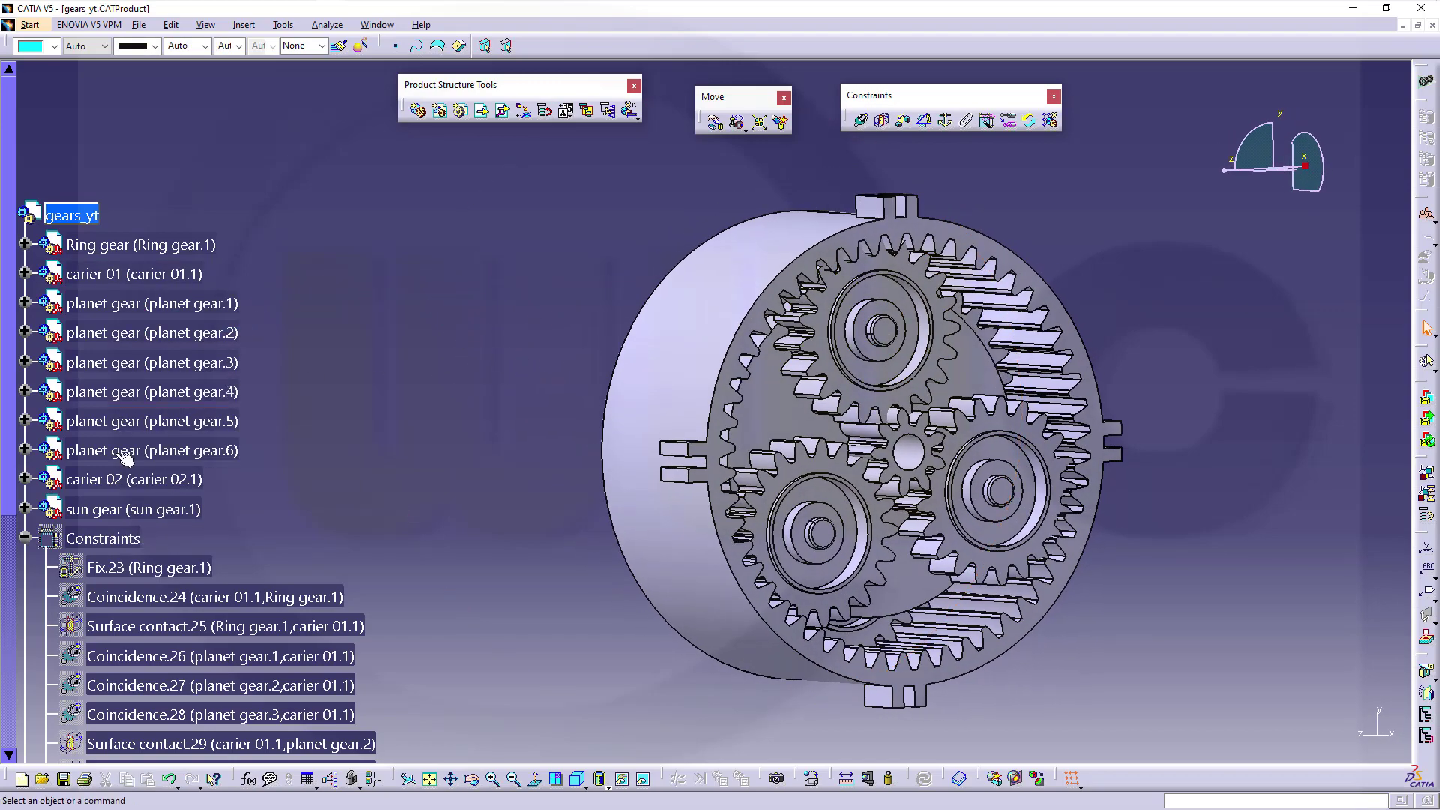
click(26, 538)
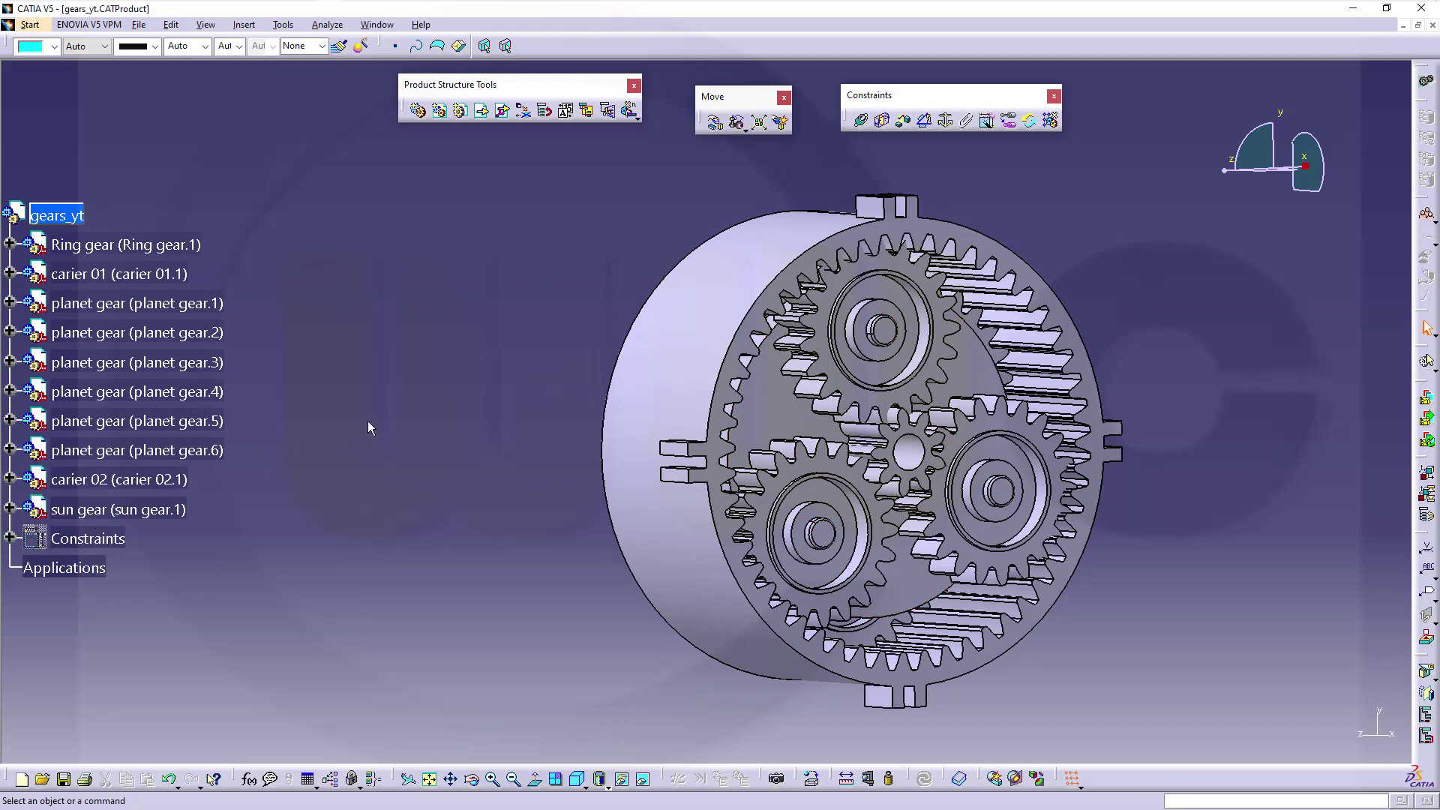